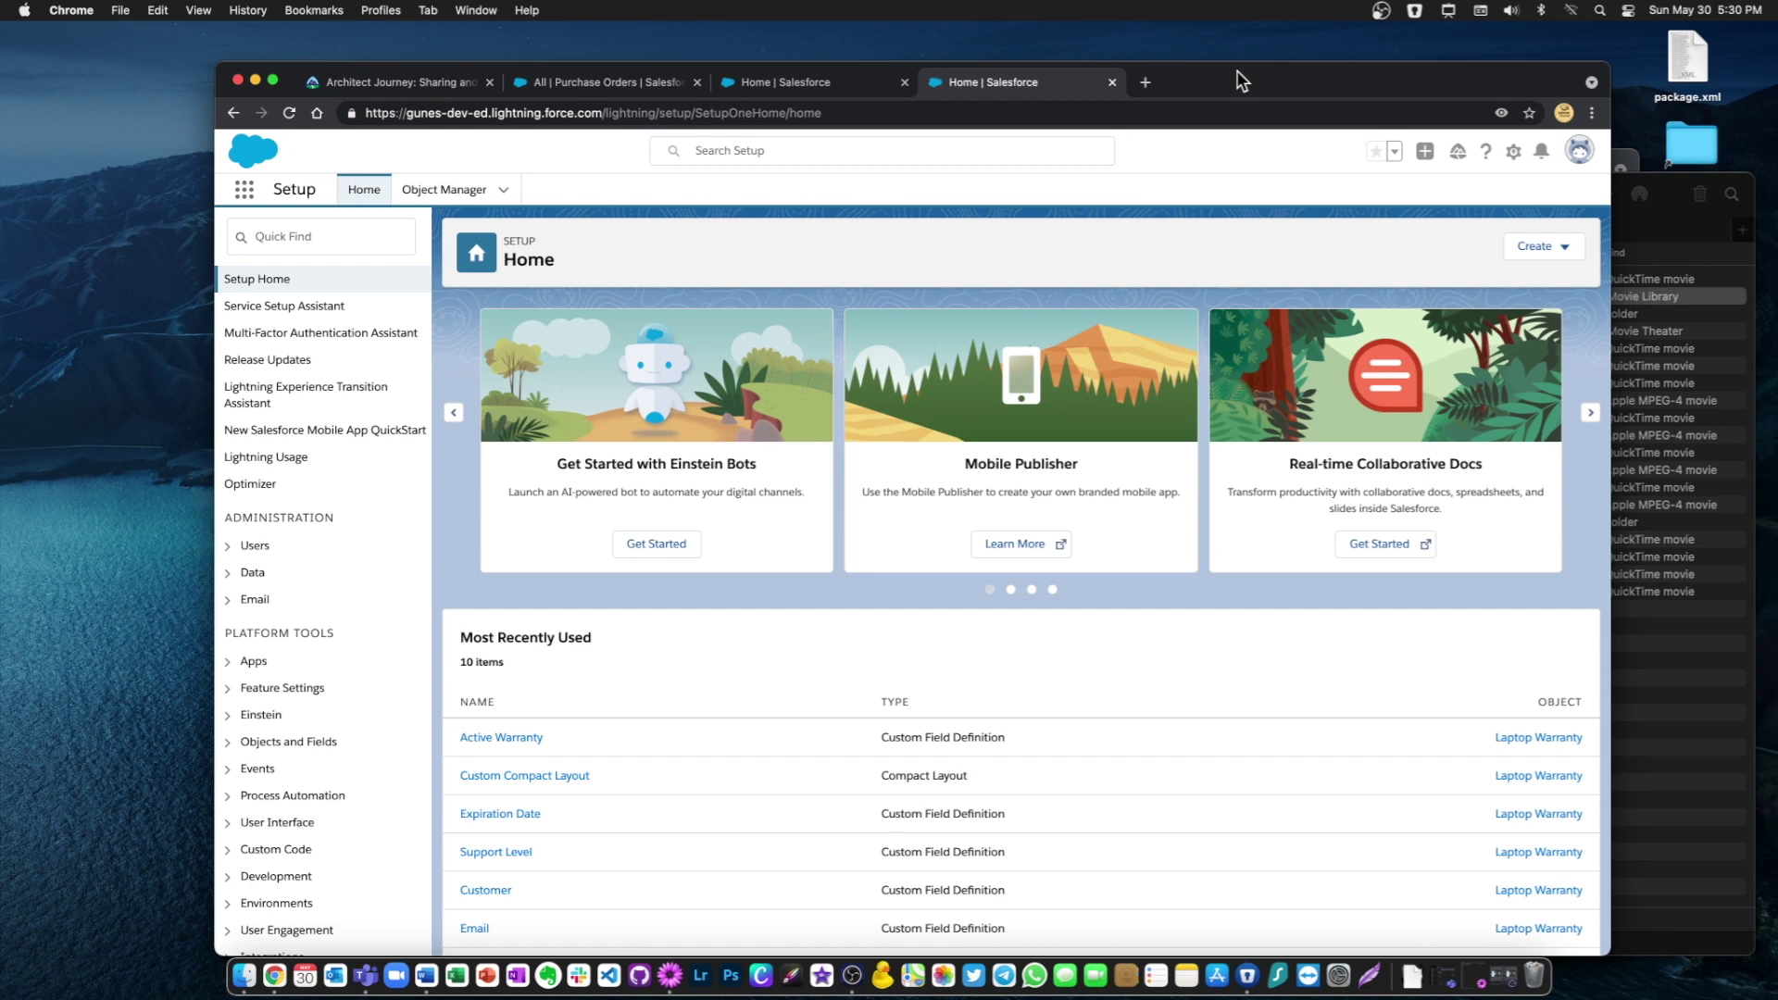
Sort the Purchase Orders list by Created By to group each user's orders, then return to Setup Home
left_click(753, 85)
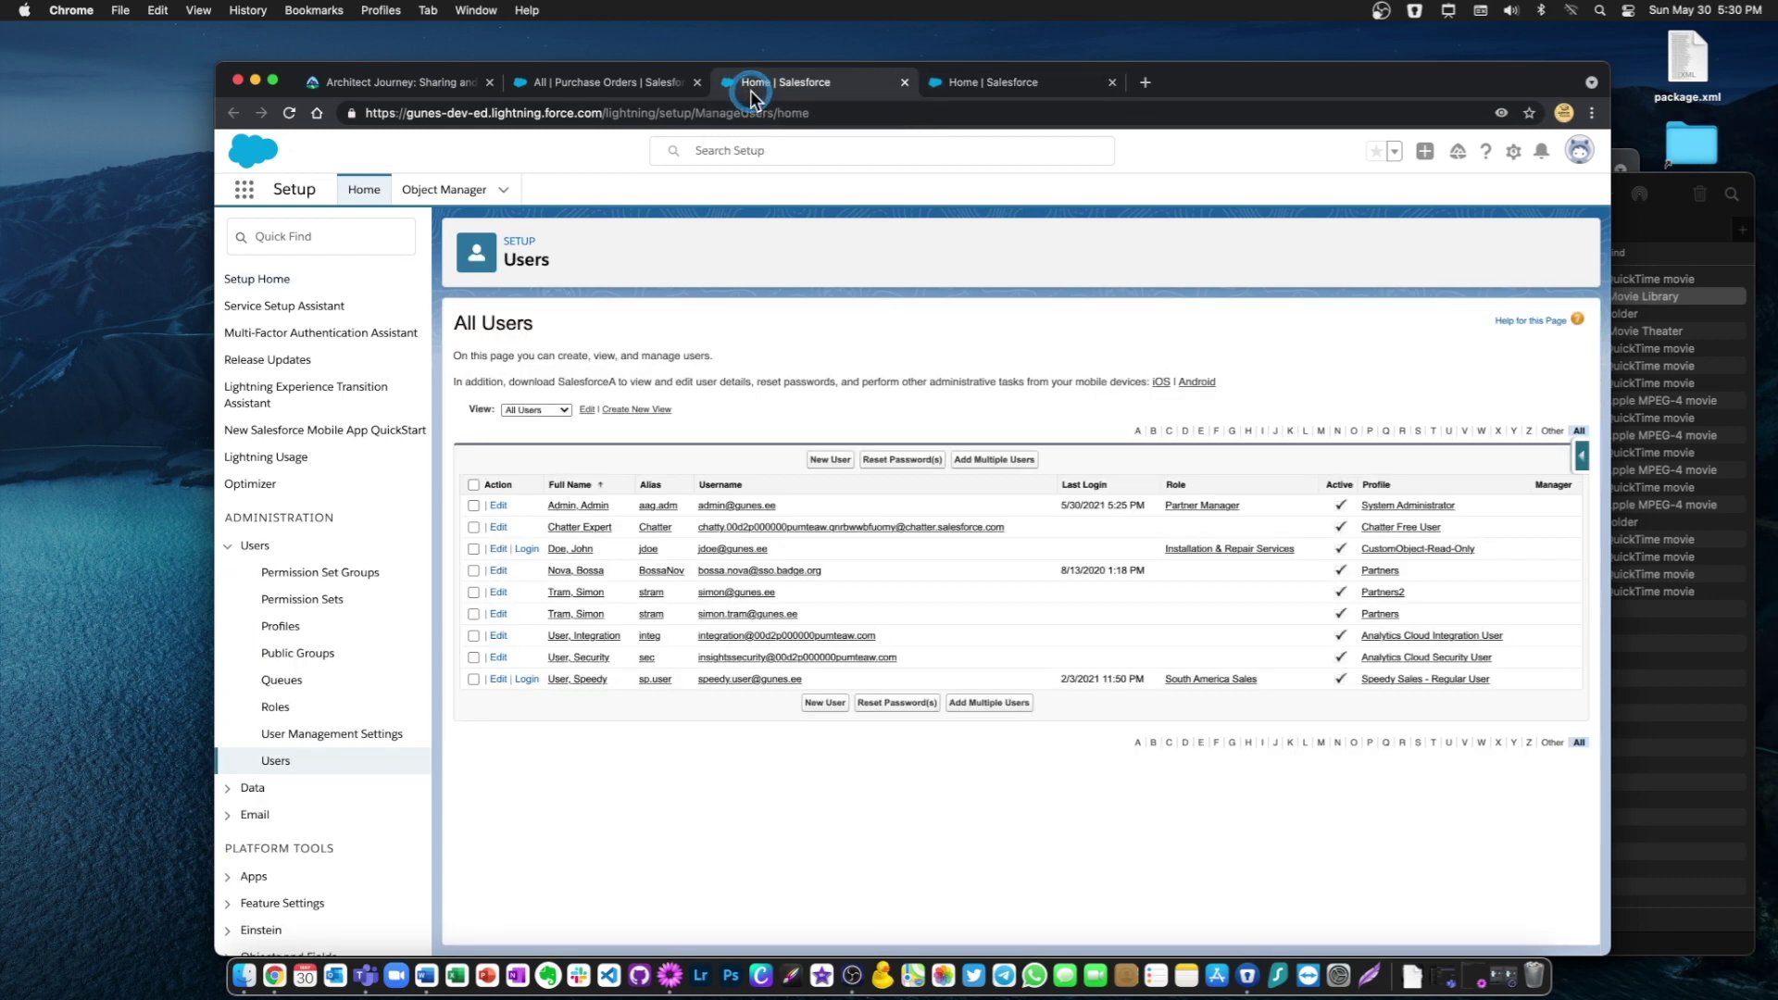
left_click(598, 82)
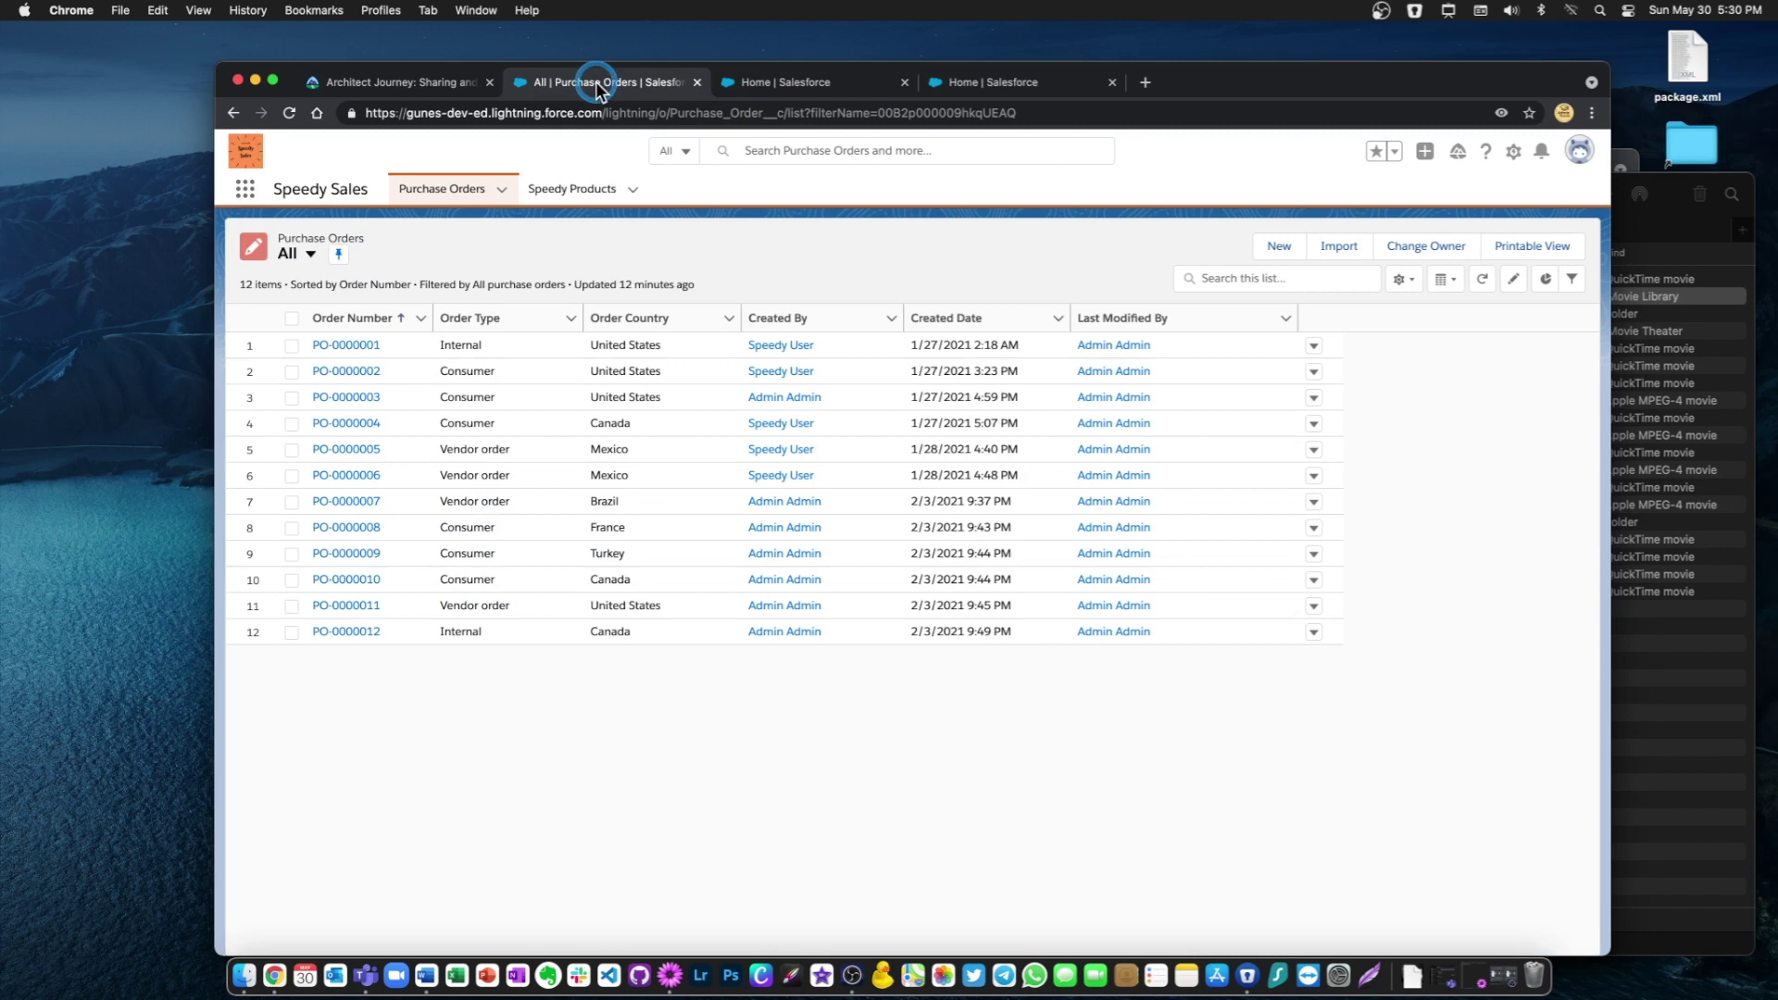
left_click(704, 746)
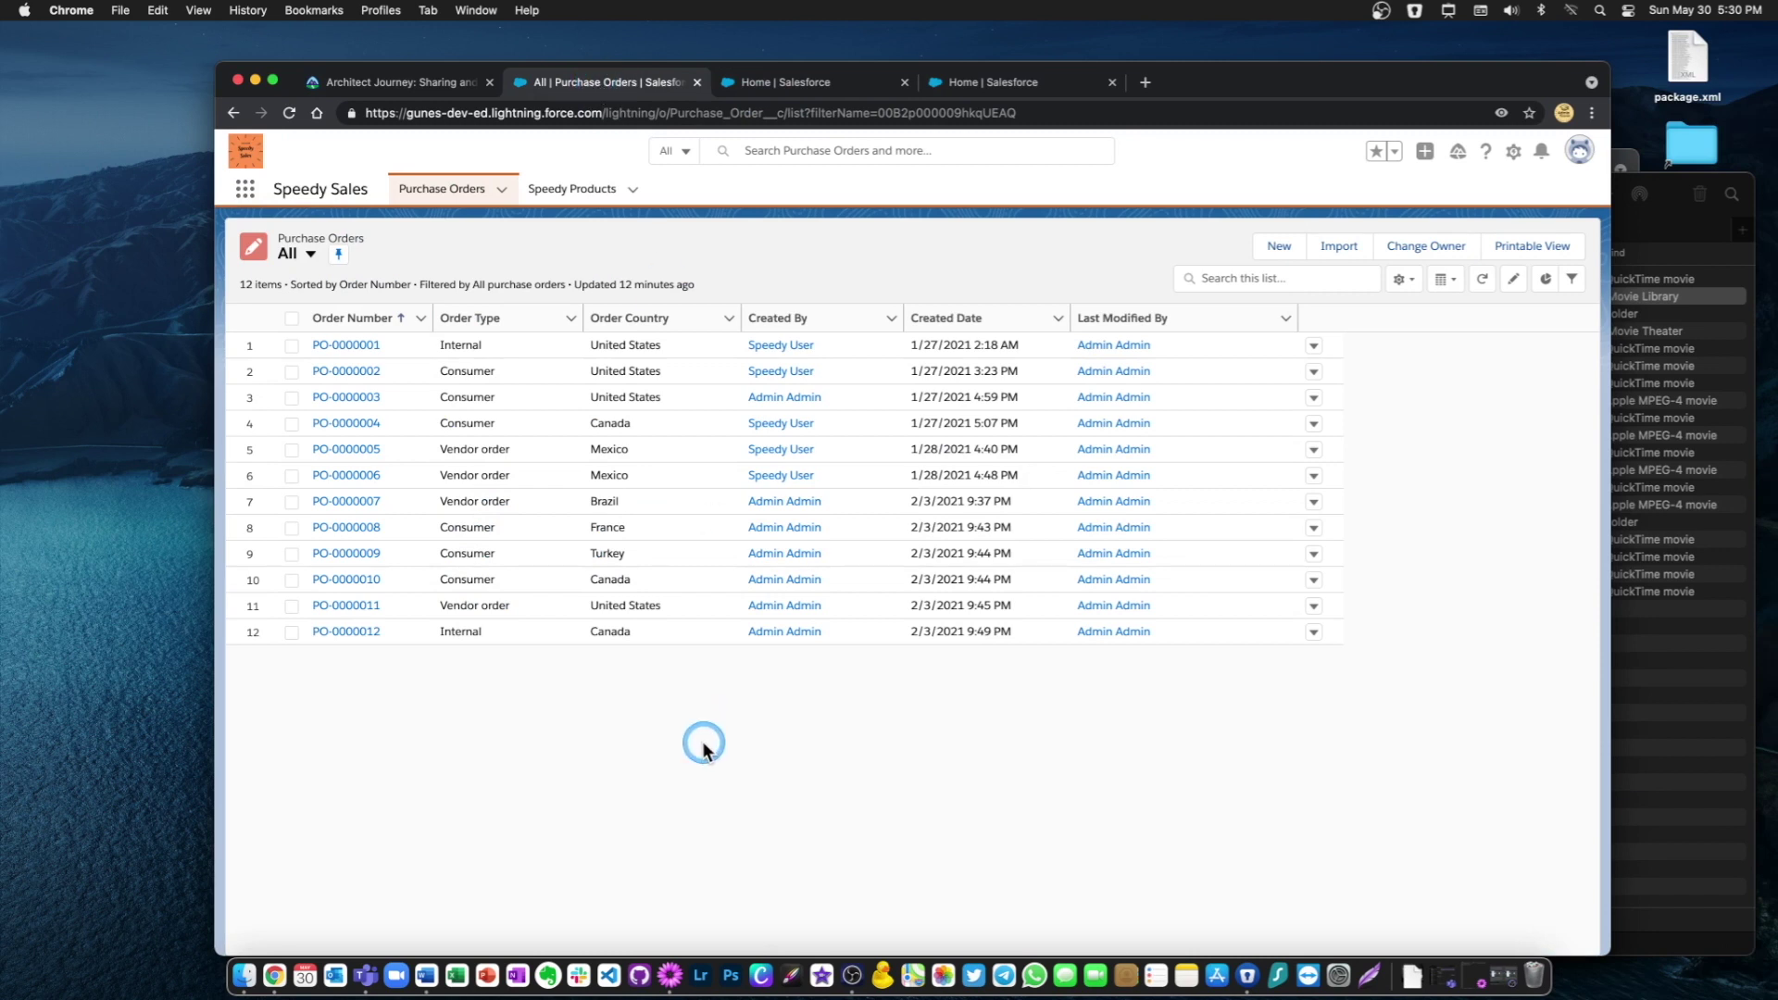
left_click(695, 386)
left_click(481, 218)
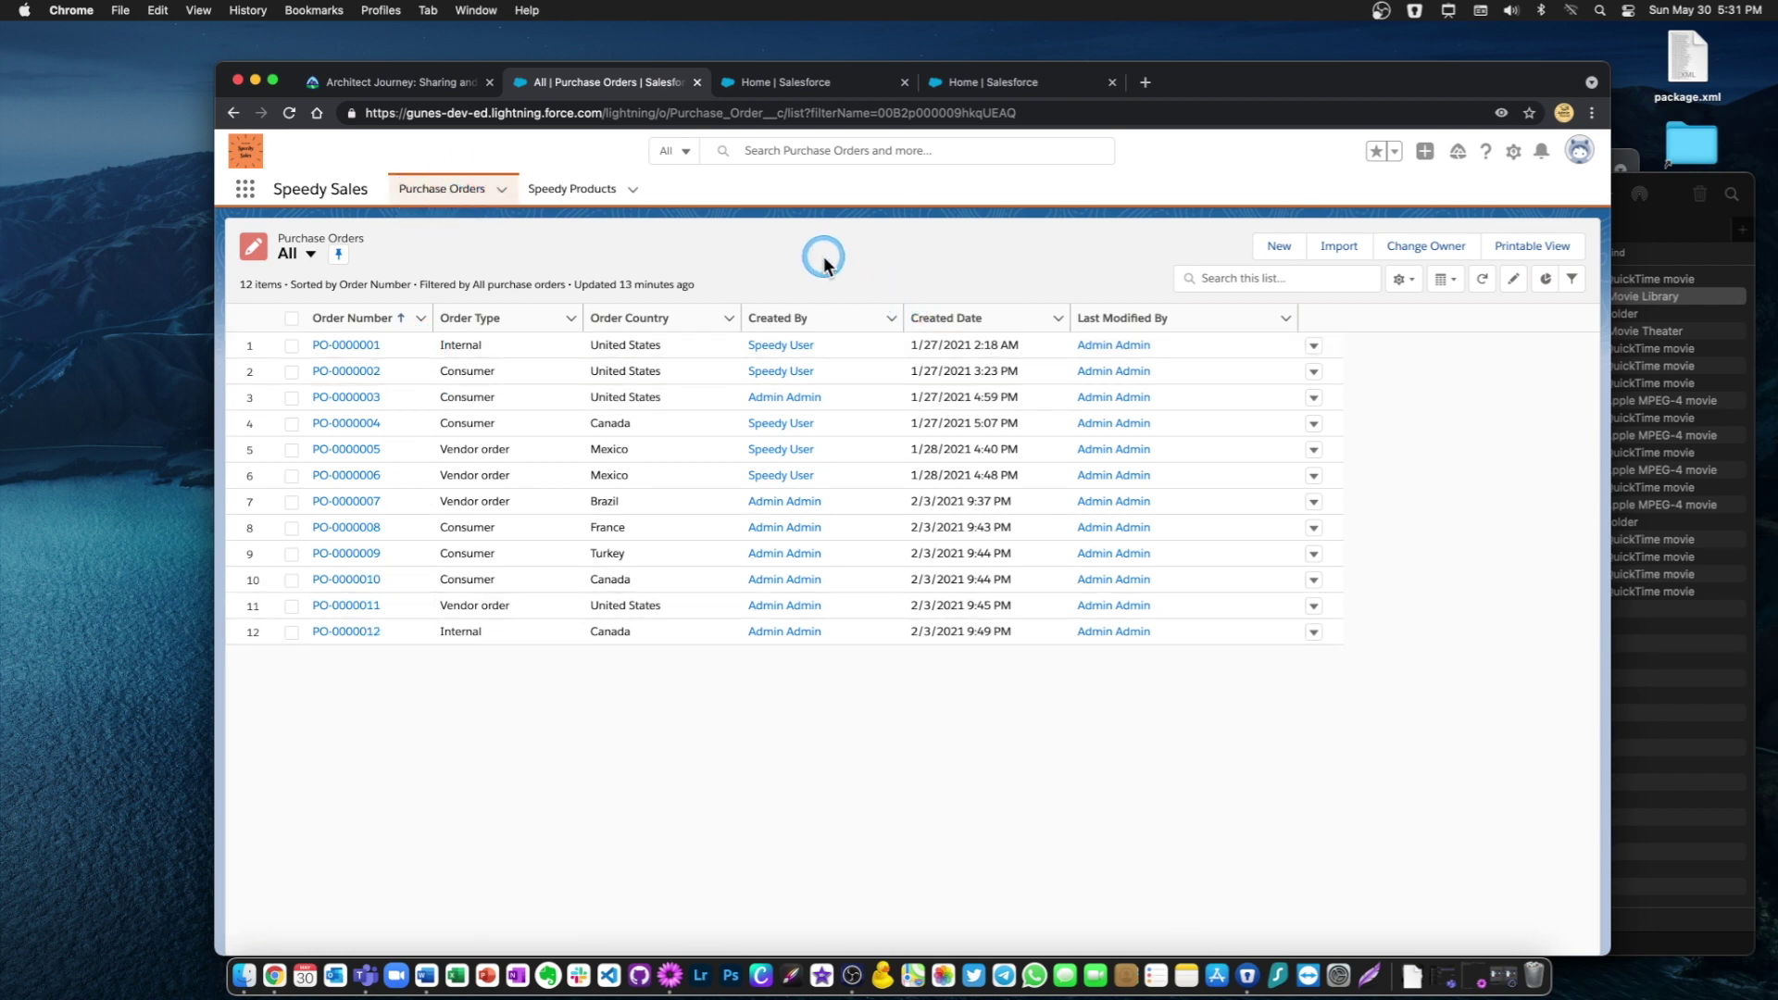
left_click(784, 317)
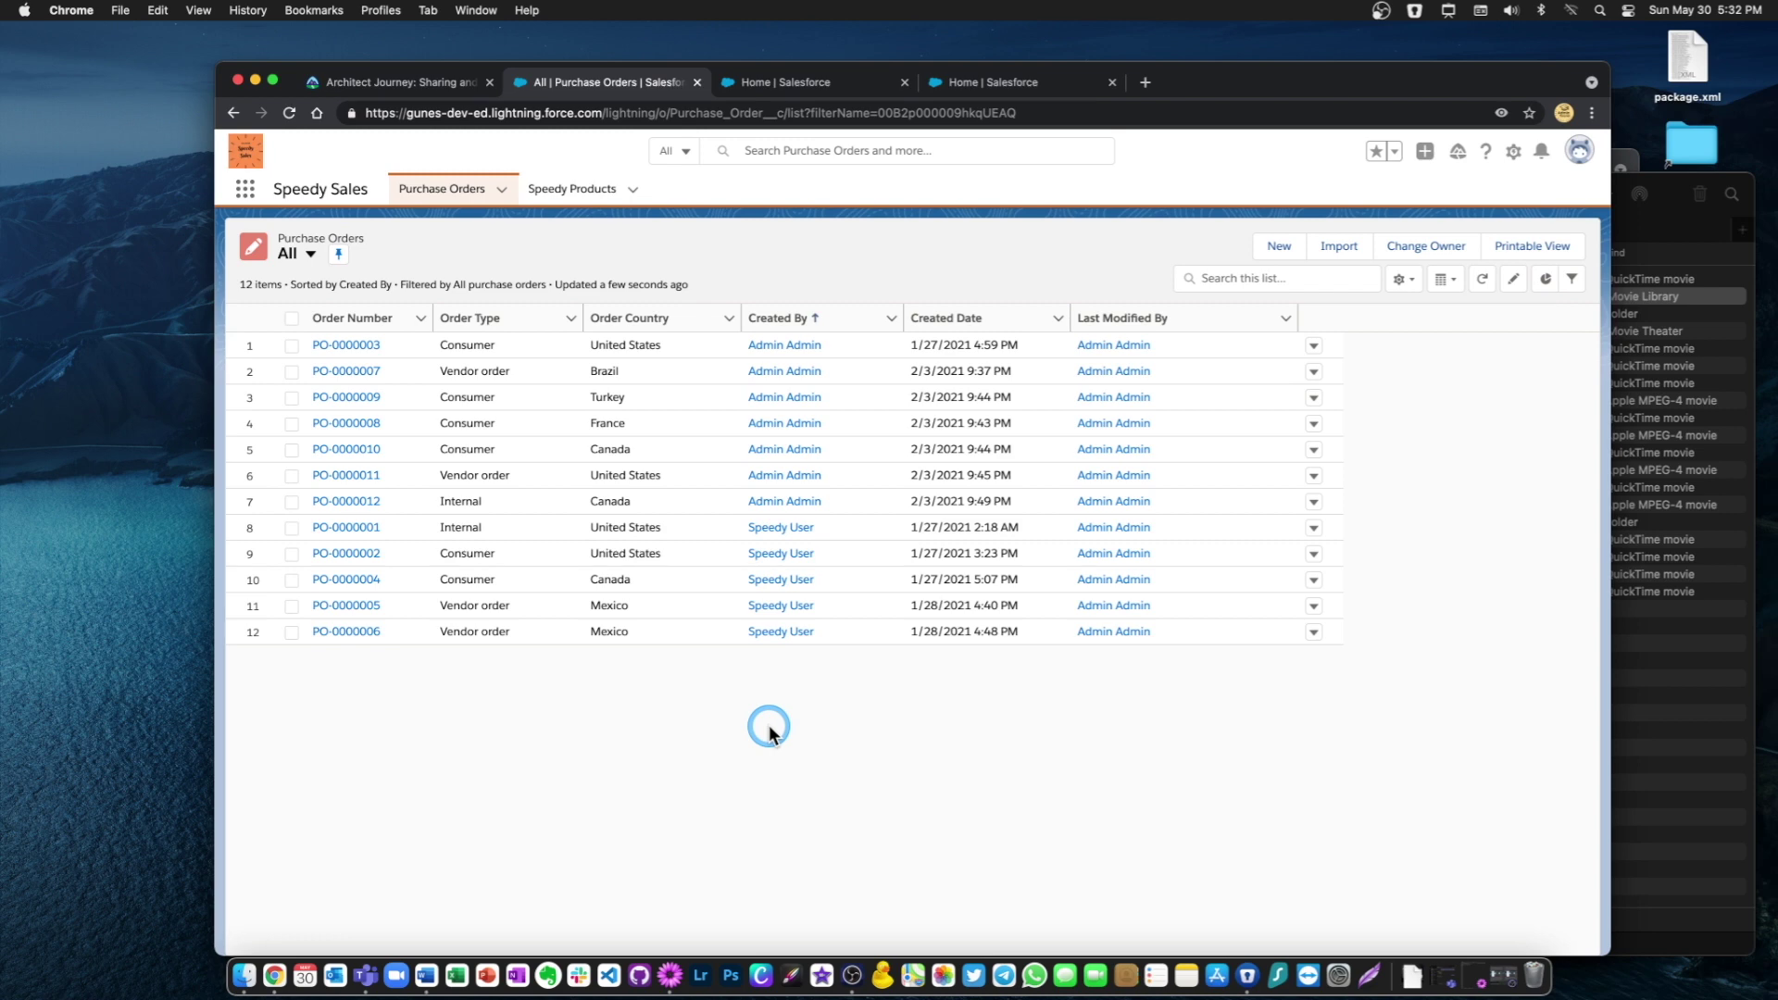
left_click(780, 84)
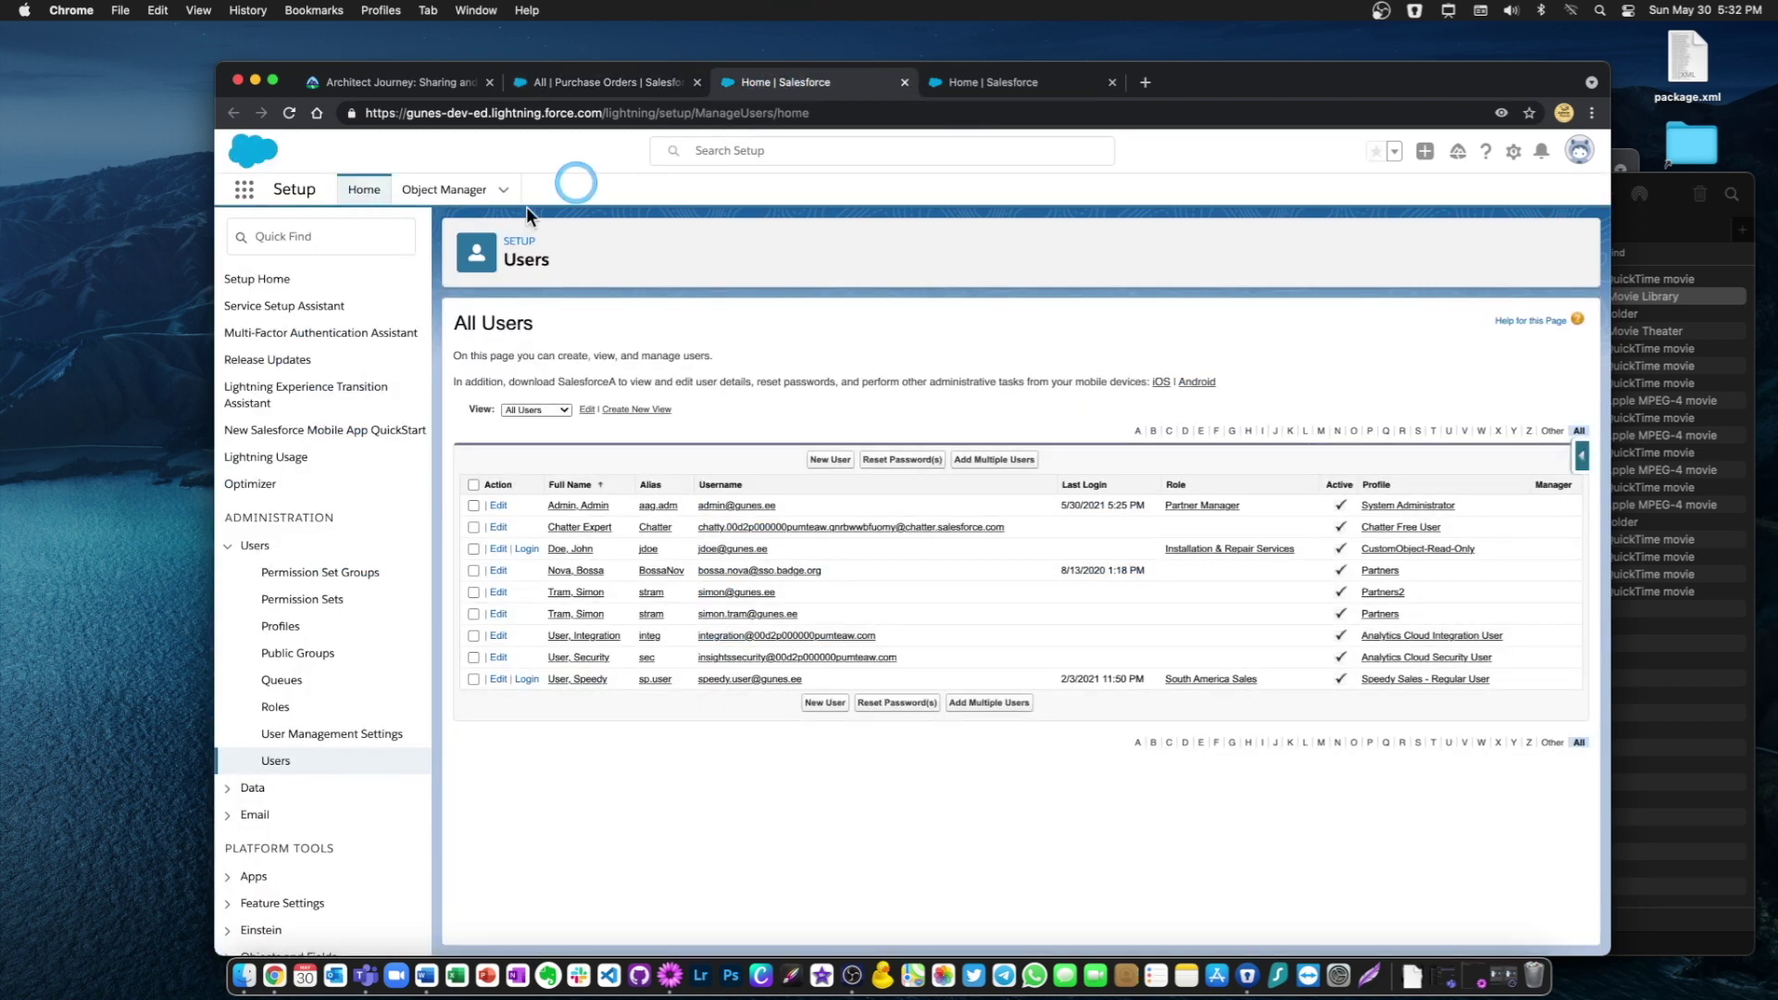
left_click(364, 189)
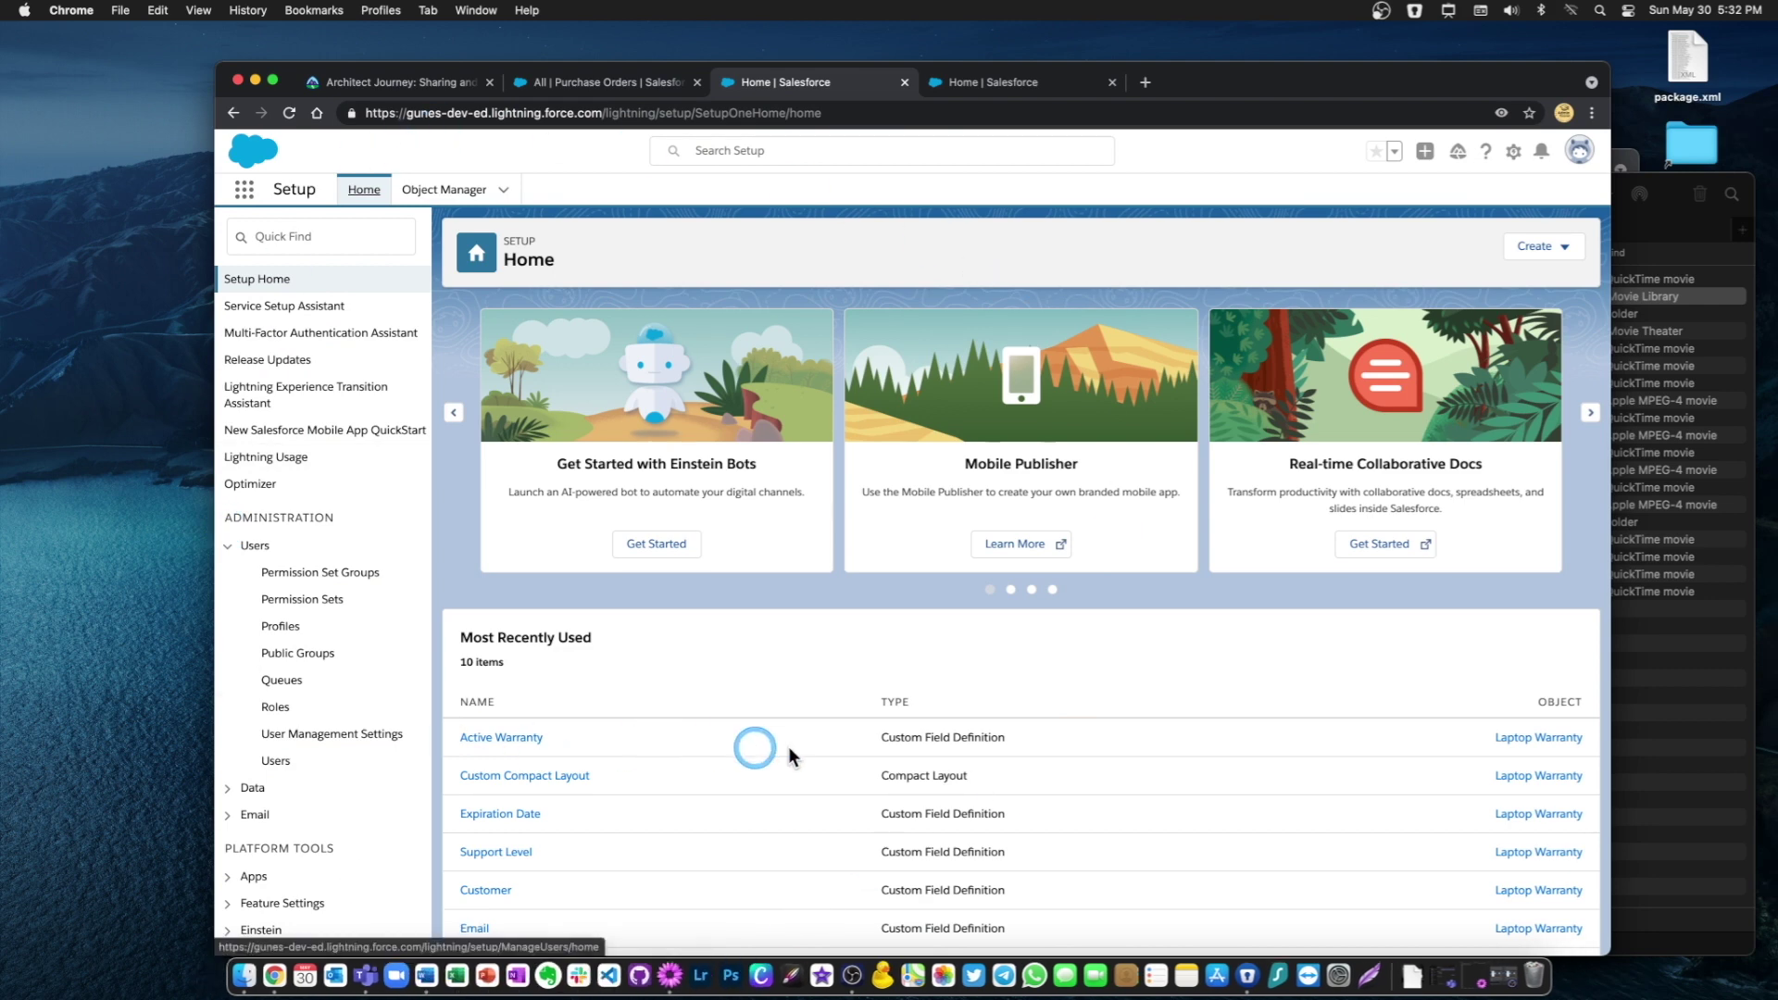
Find 'sharing' in Setup Quick Find, open Sharing Settings, then revisit the Purchase Orders list
left_click(324, 240)
type("sharin")
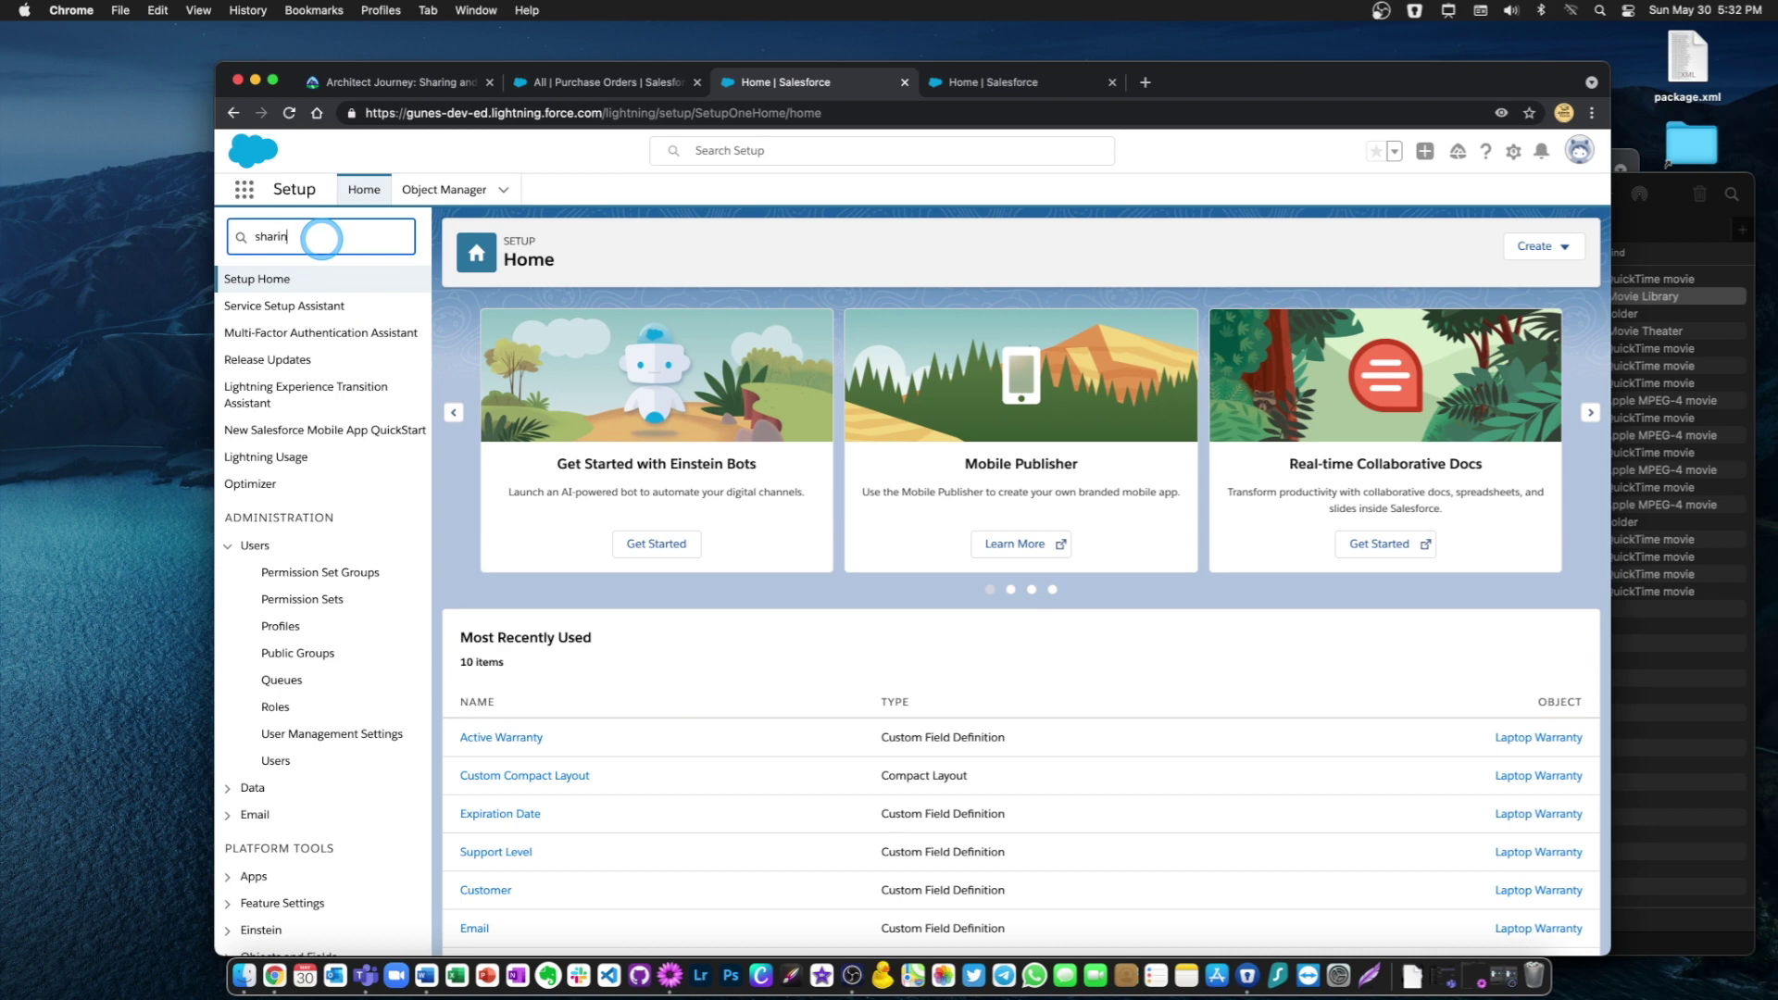
type("g")
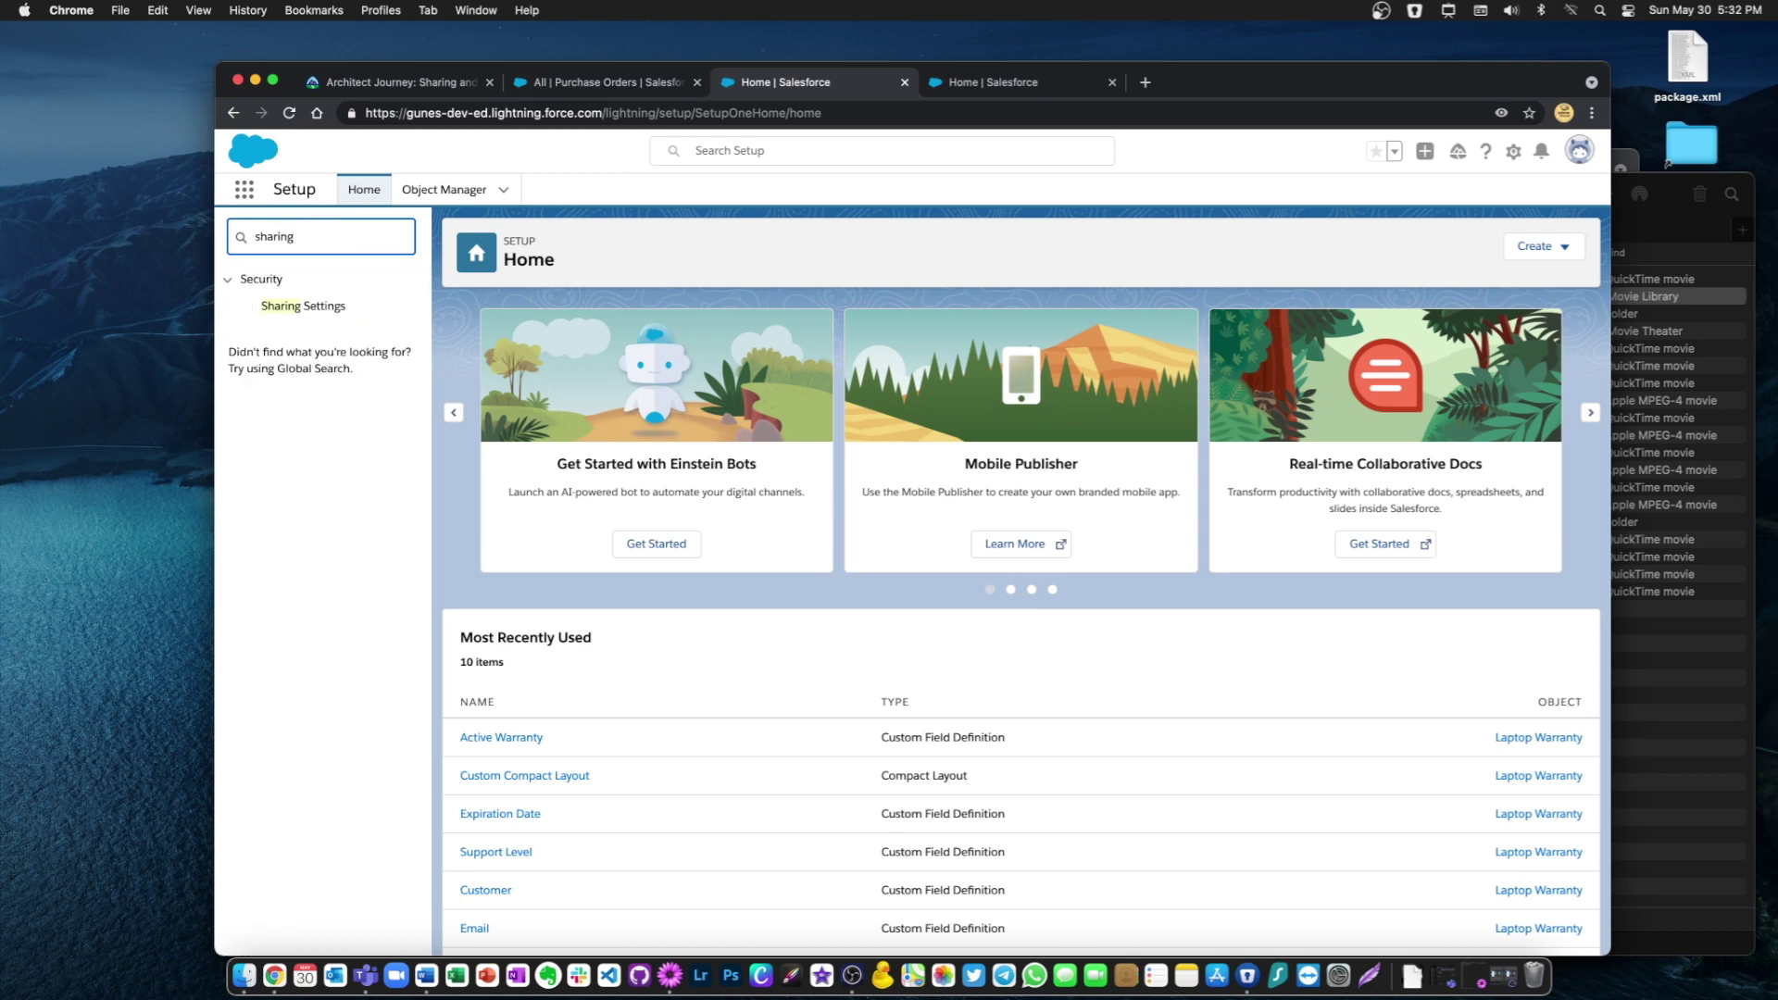
left_click(286, 309)
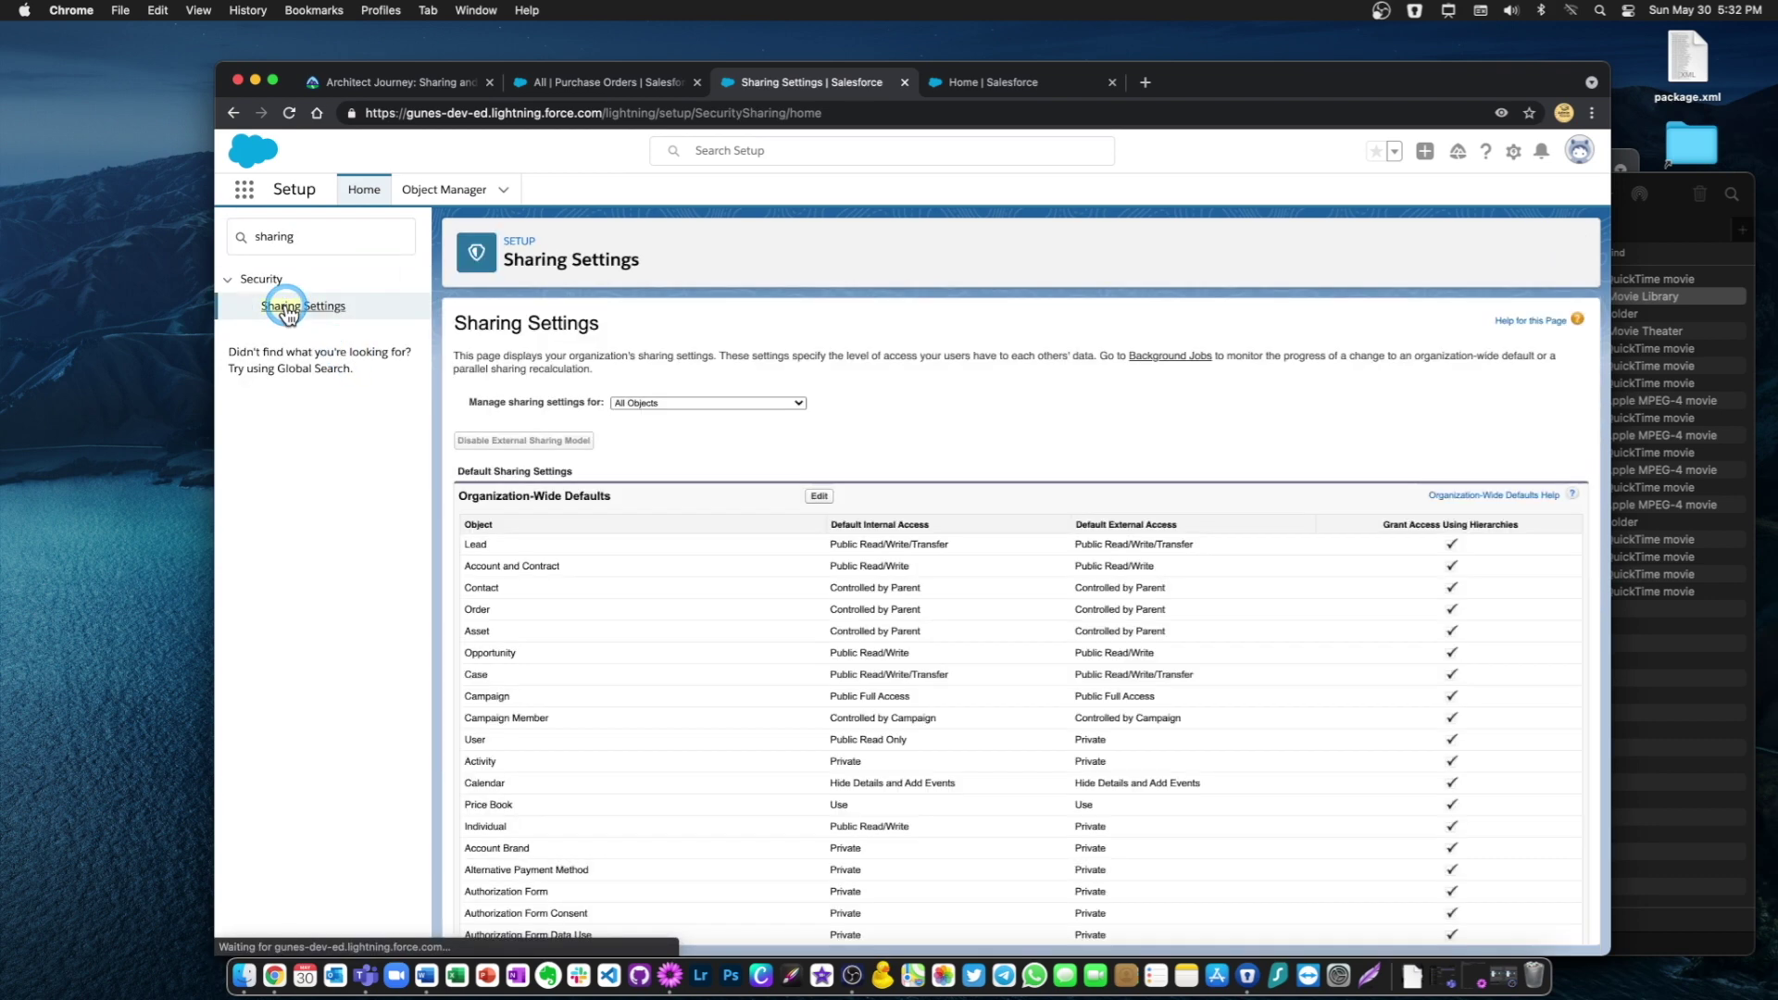
left_click(1039, 426)
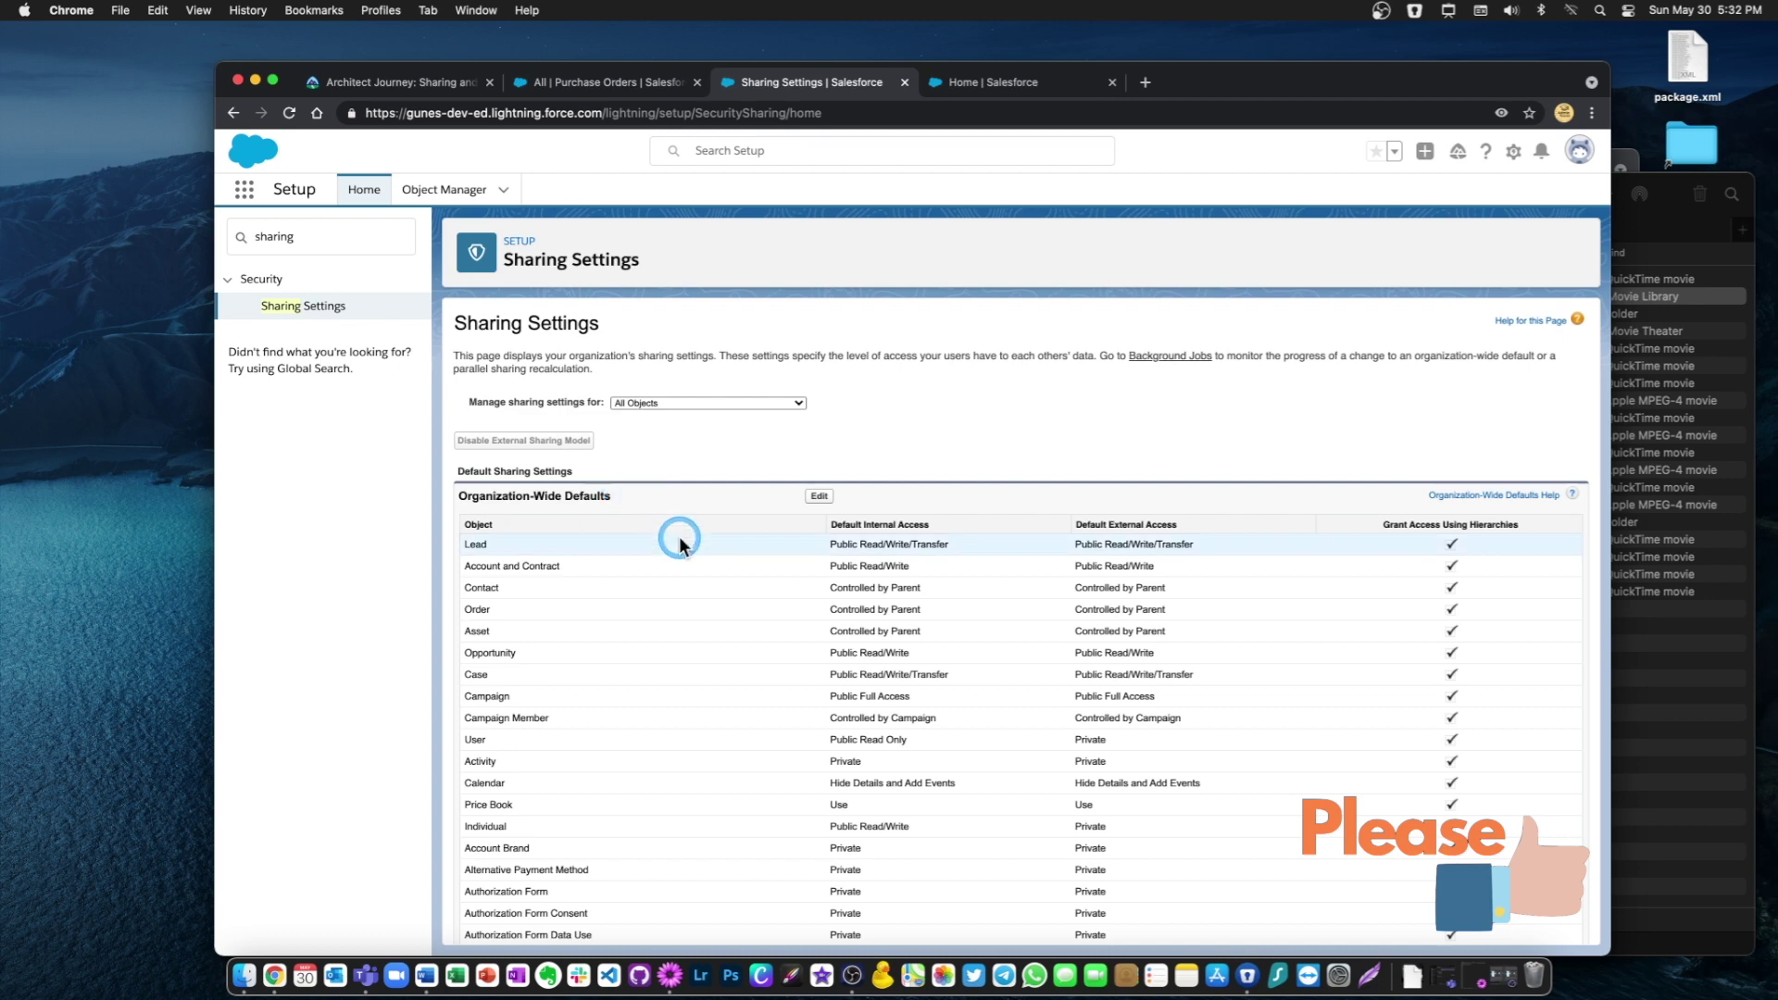
left_click(607, 82)
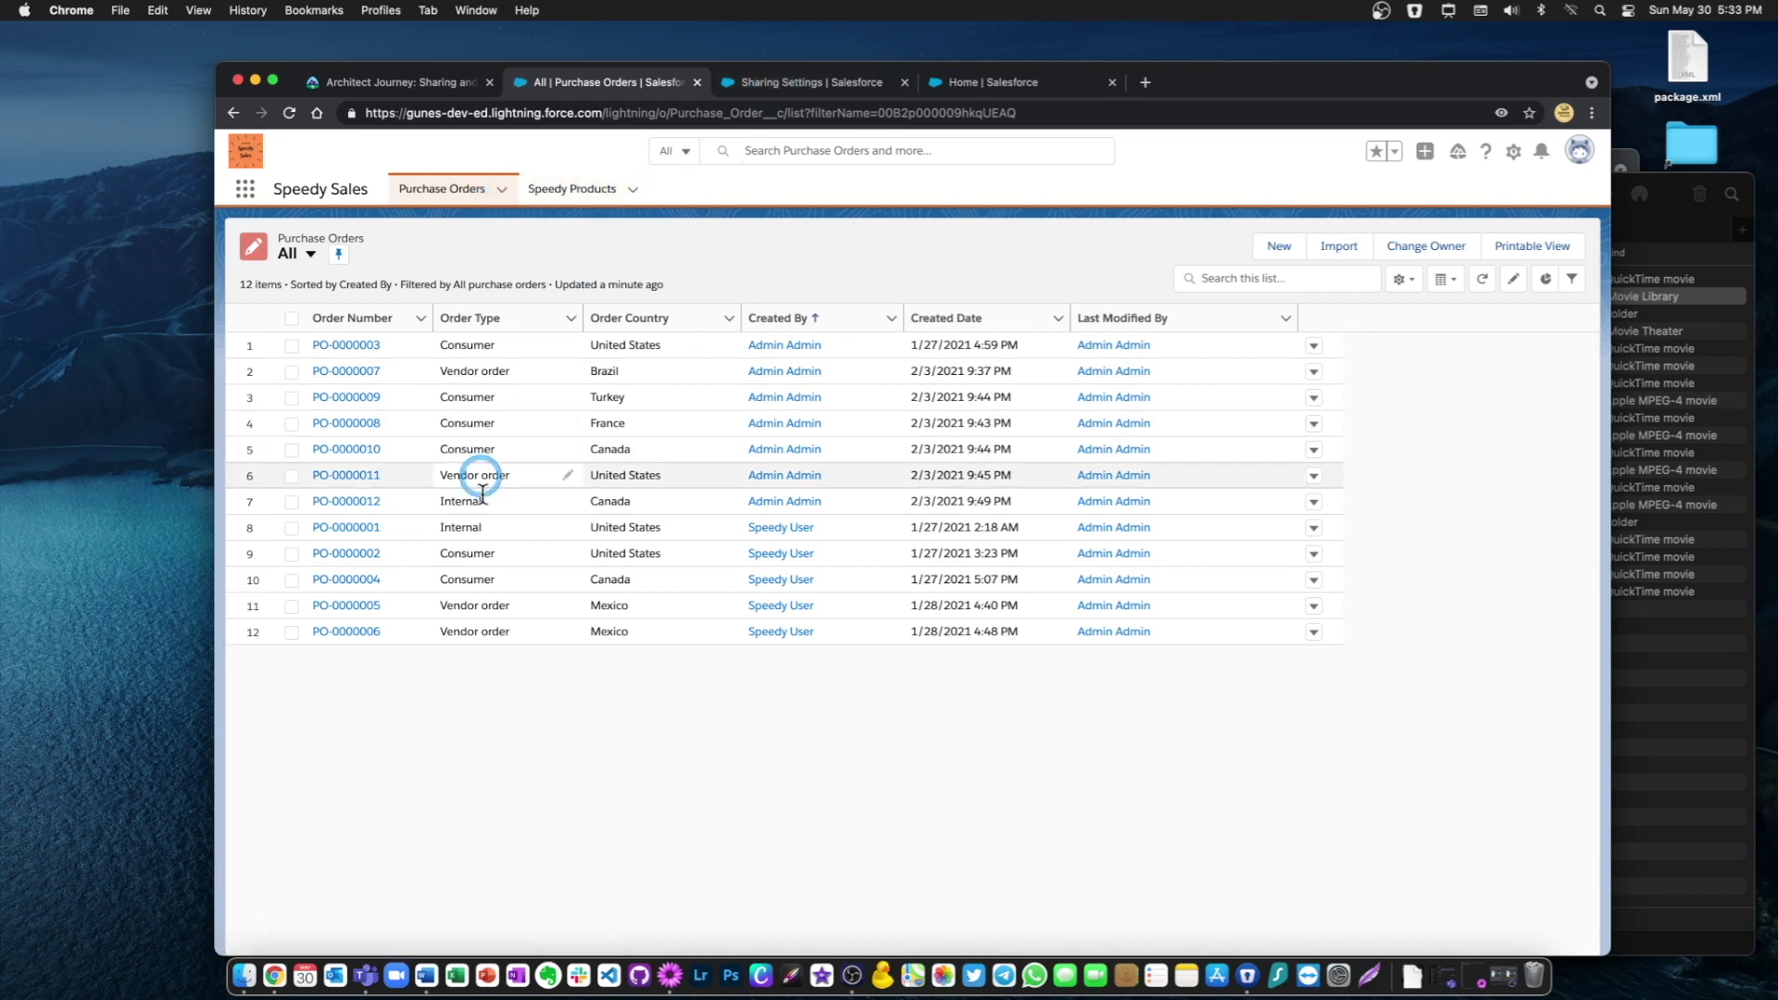
Choose Purchase Order in the 'Manage sharing settings for' dropdown on Sharing Settings
left_click(802, 82)
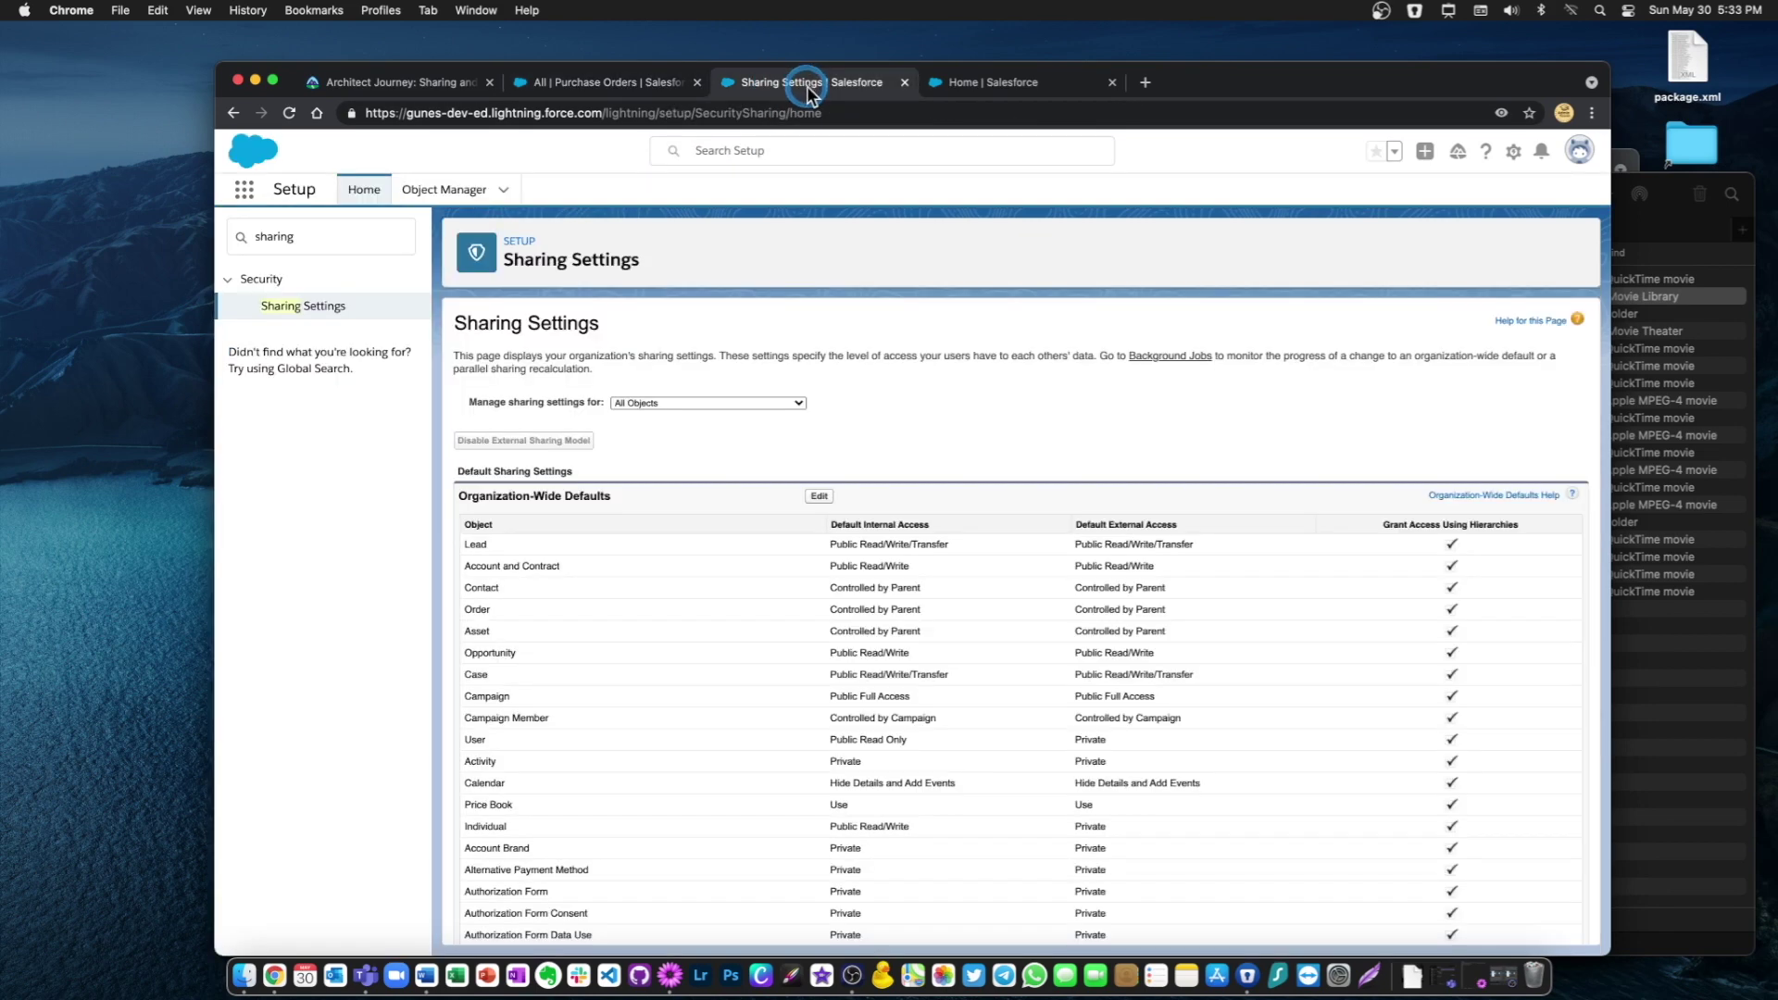
left_click(695, 409)
scroll(718, 518, "down", 5)
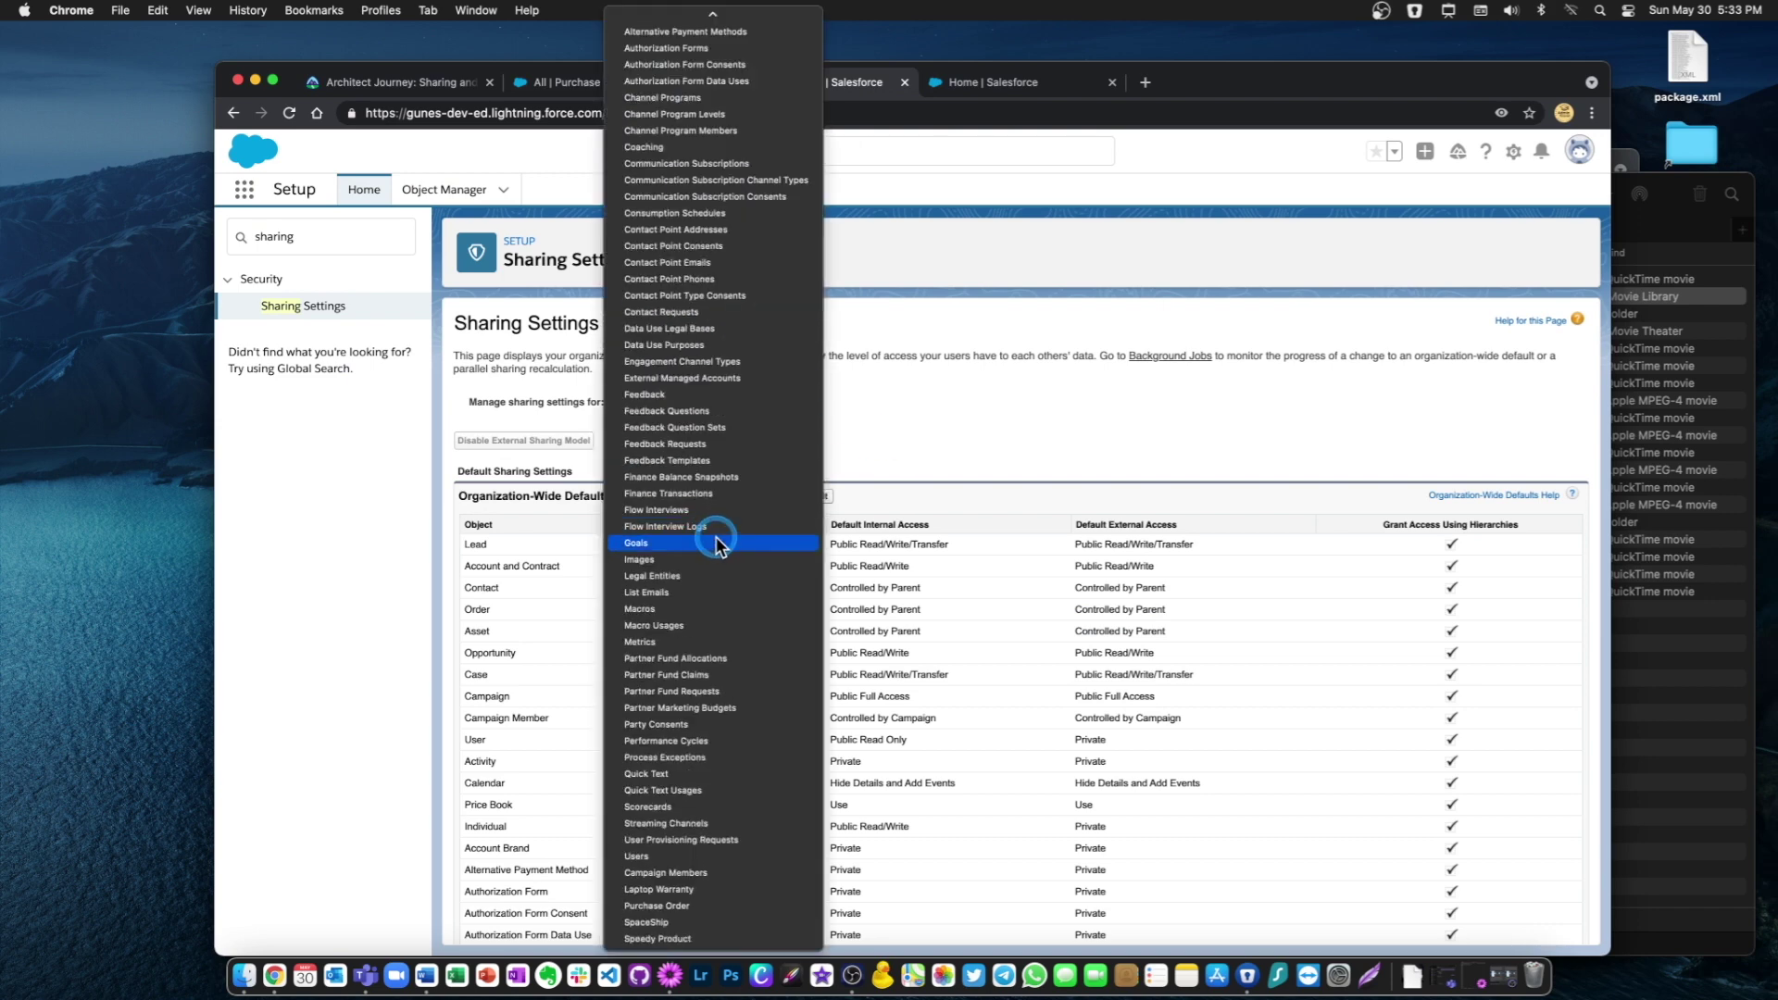
scroll(731, 139, "up", 5)
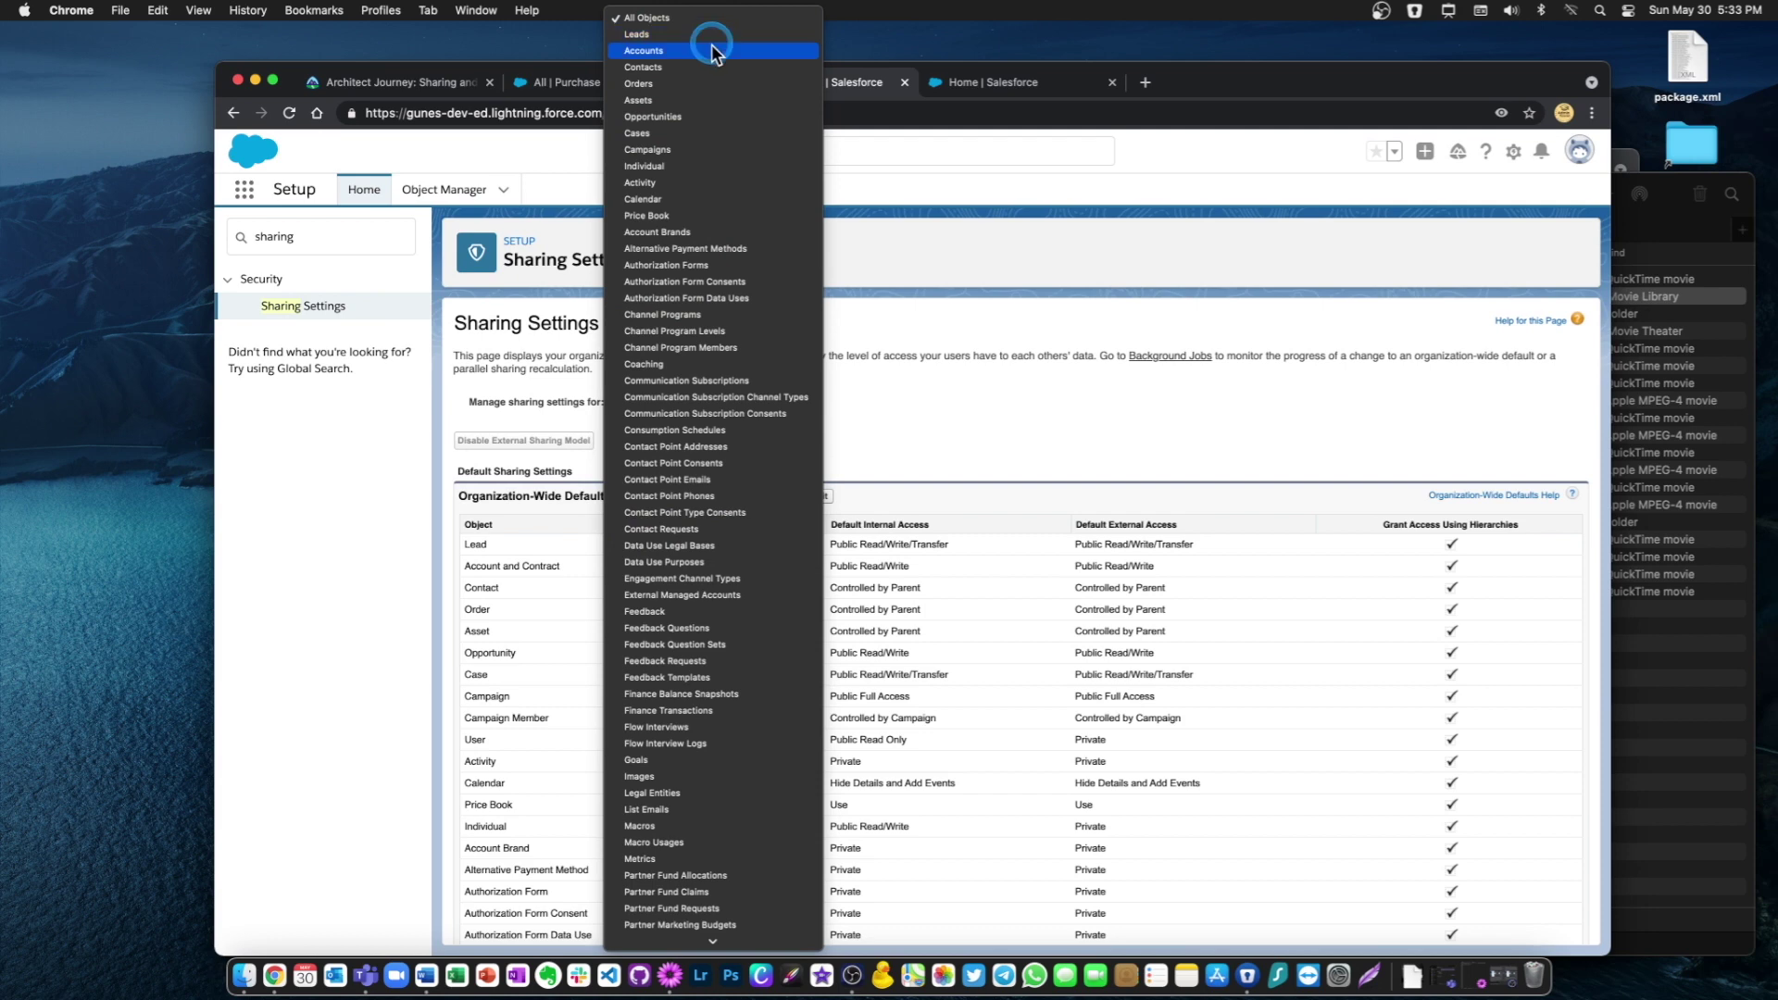
scroll(699, 306, "down", 3)
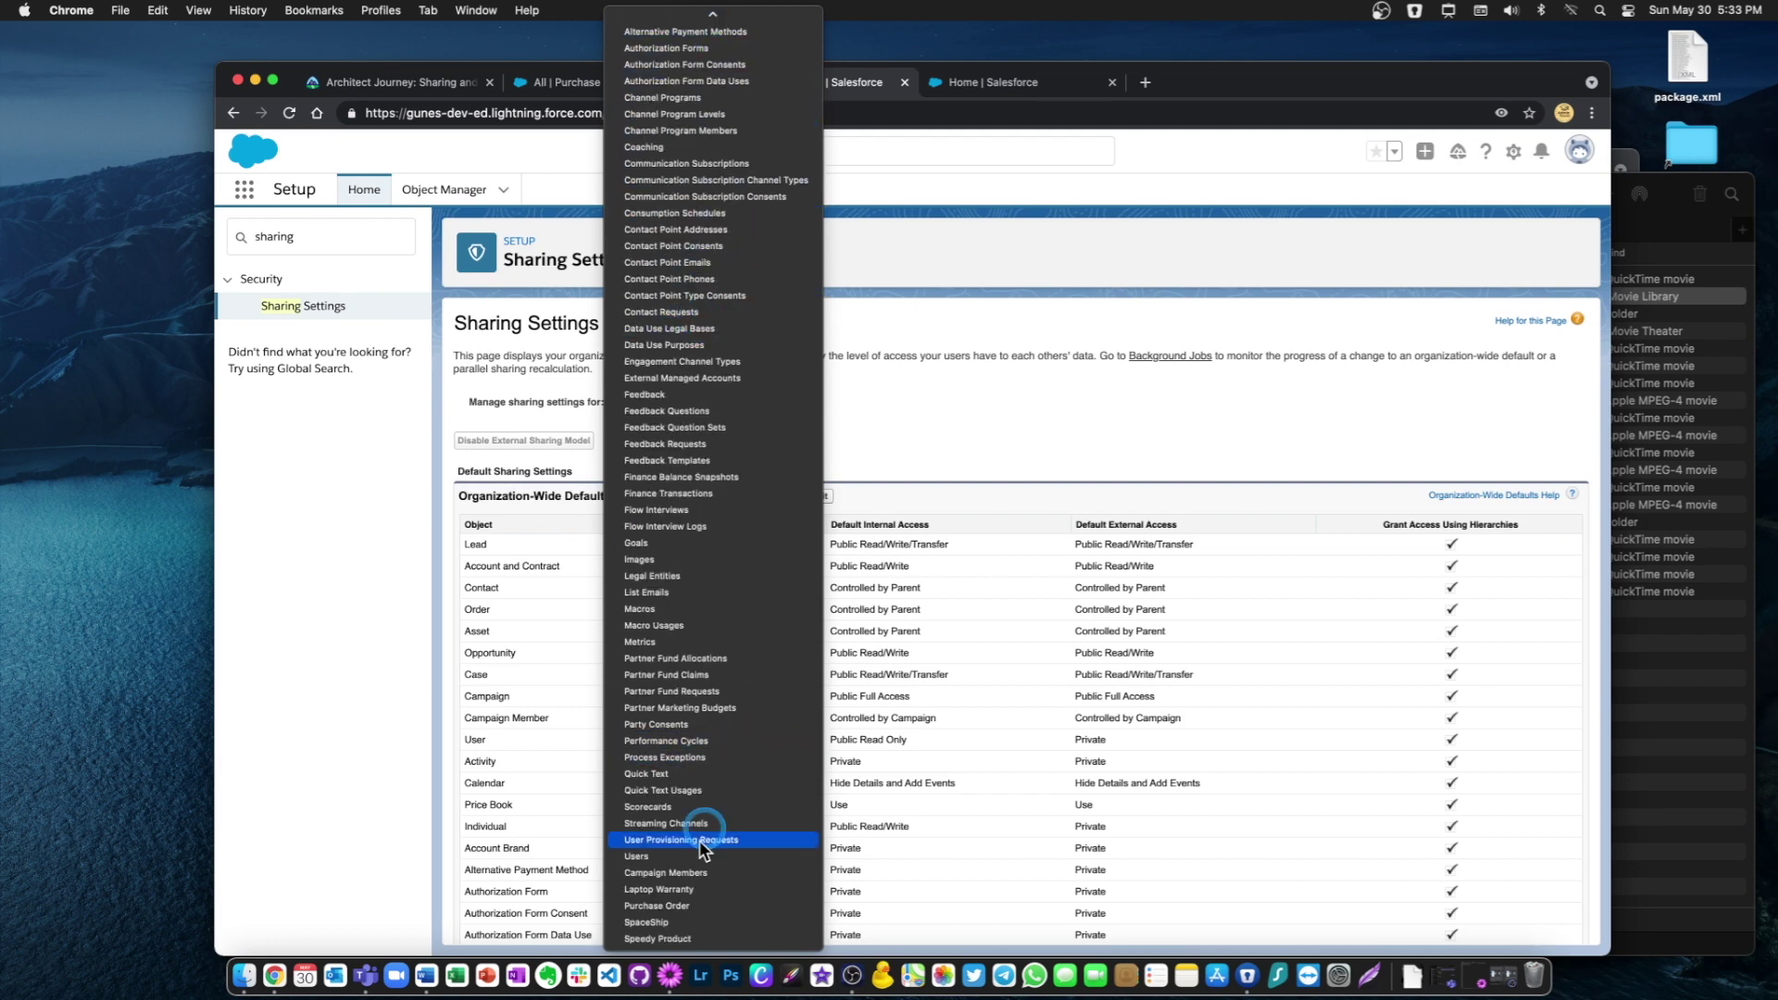
left_click(648, 907)
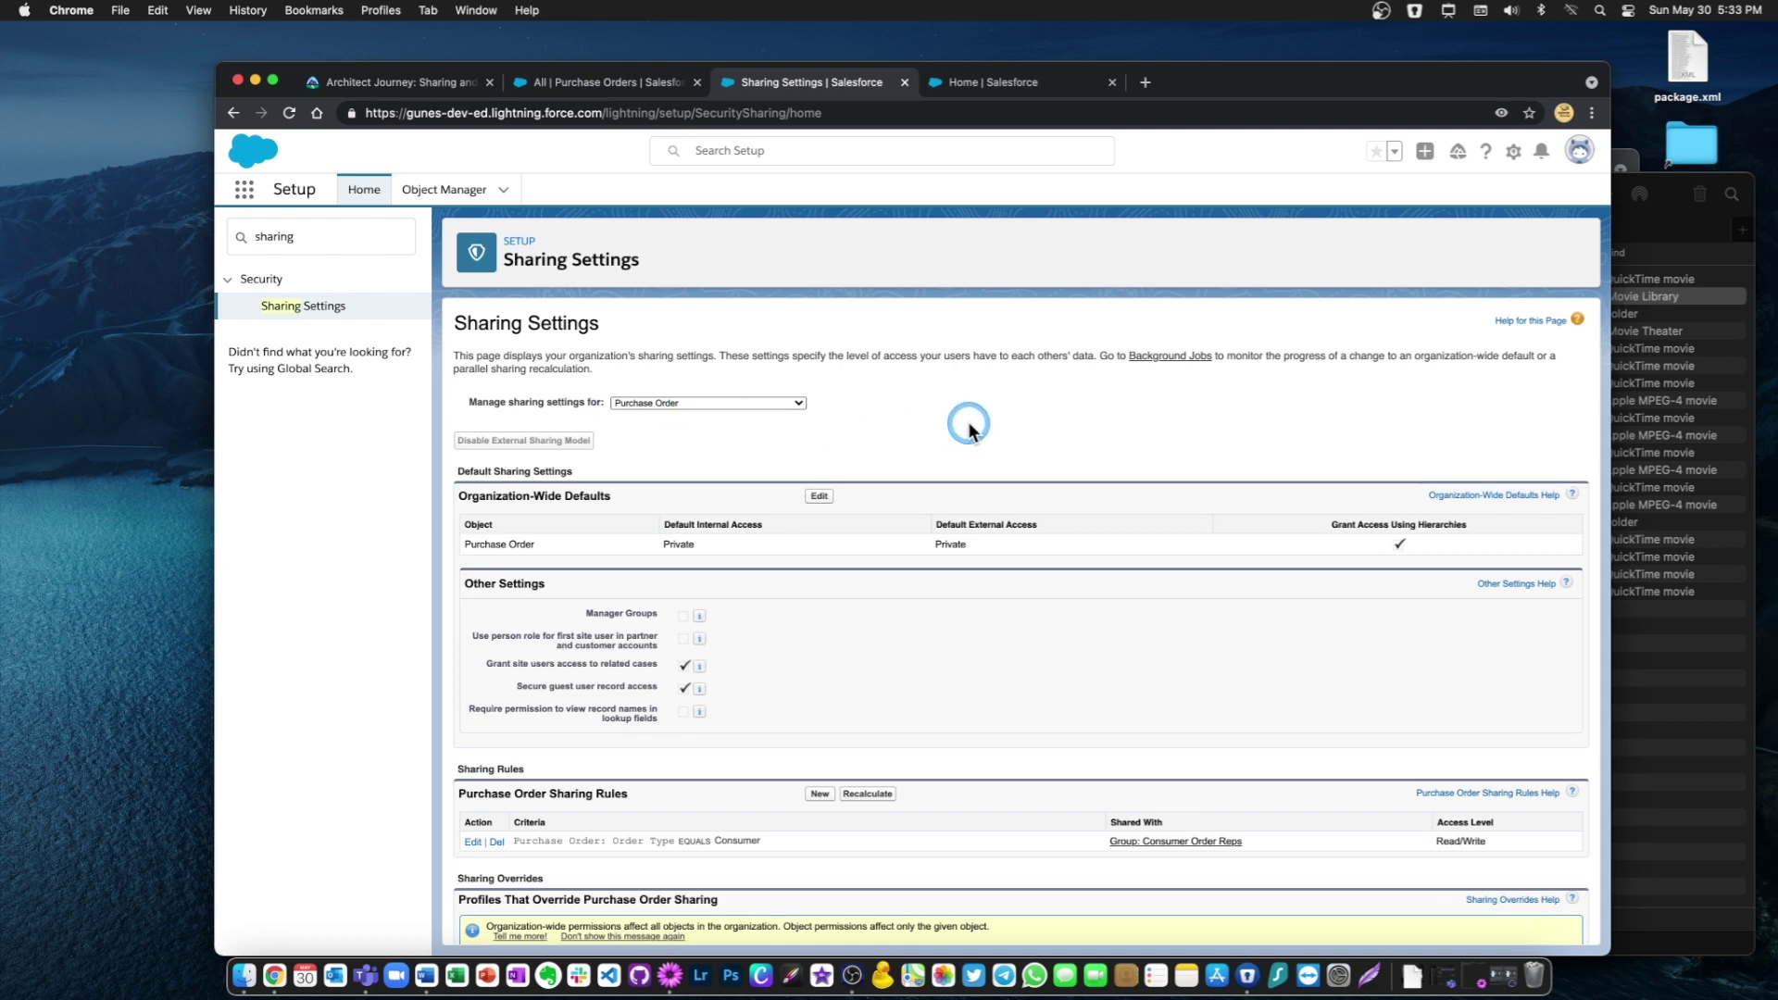
left_click(820, 498)
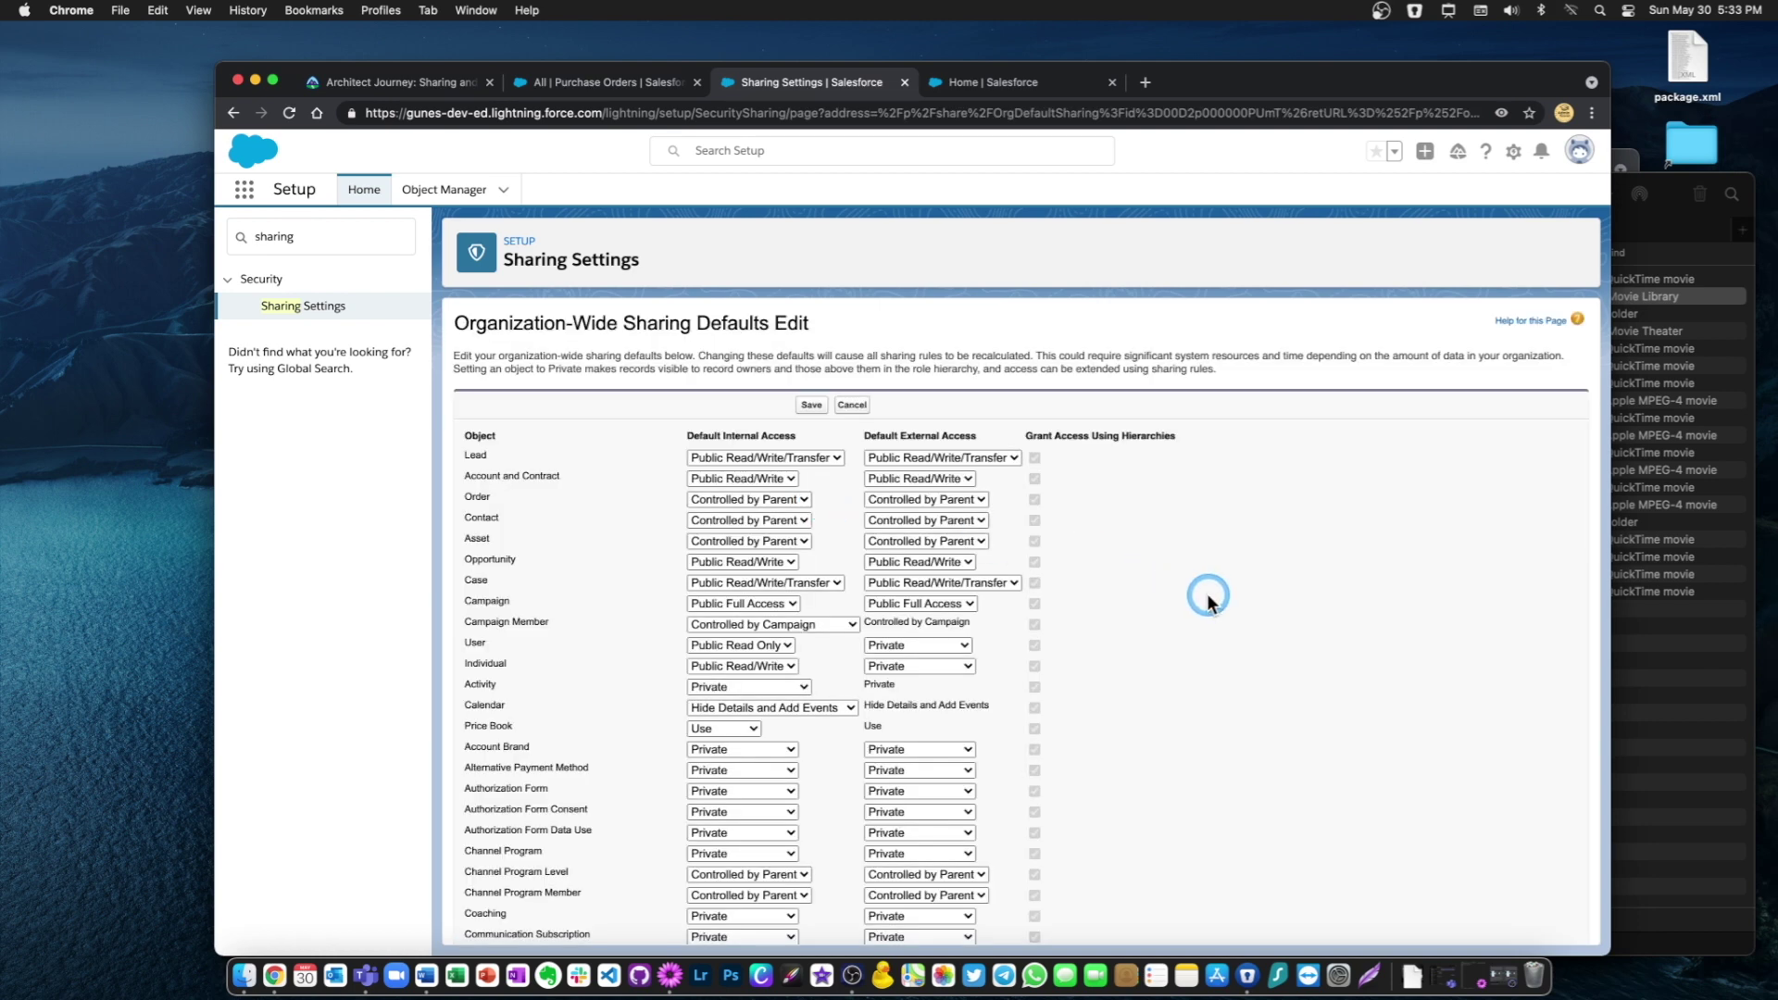
scroll(1235, 681, "down", 15)
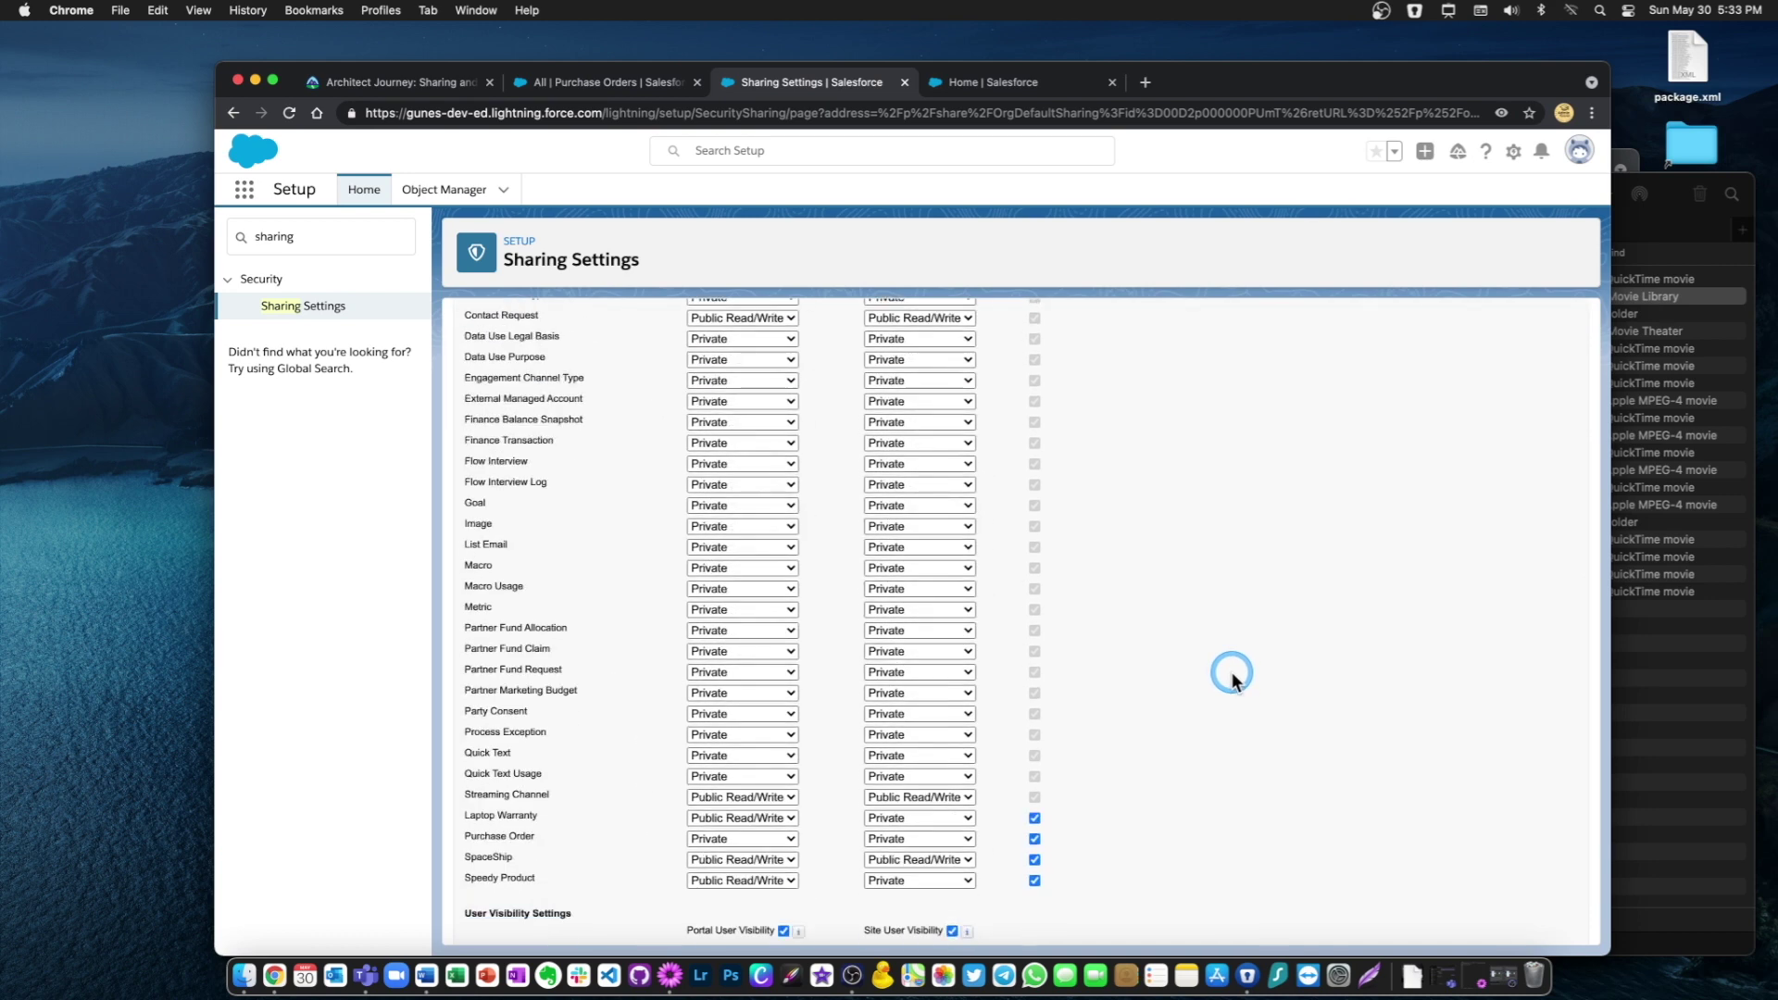
scroll(1232, 673, "down", 3)
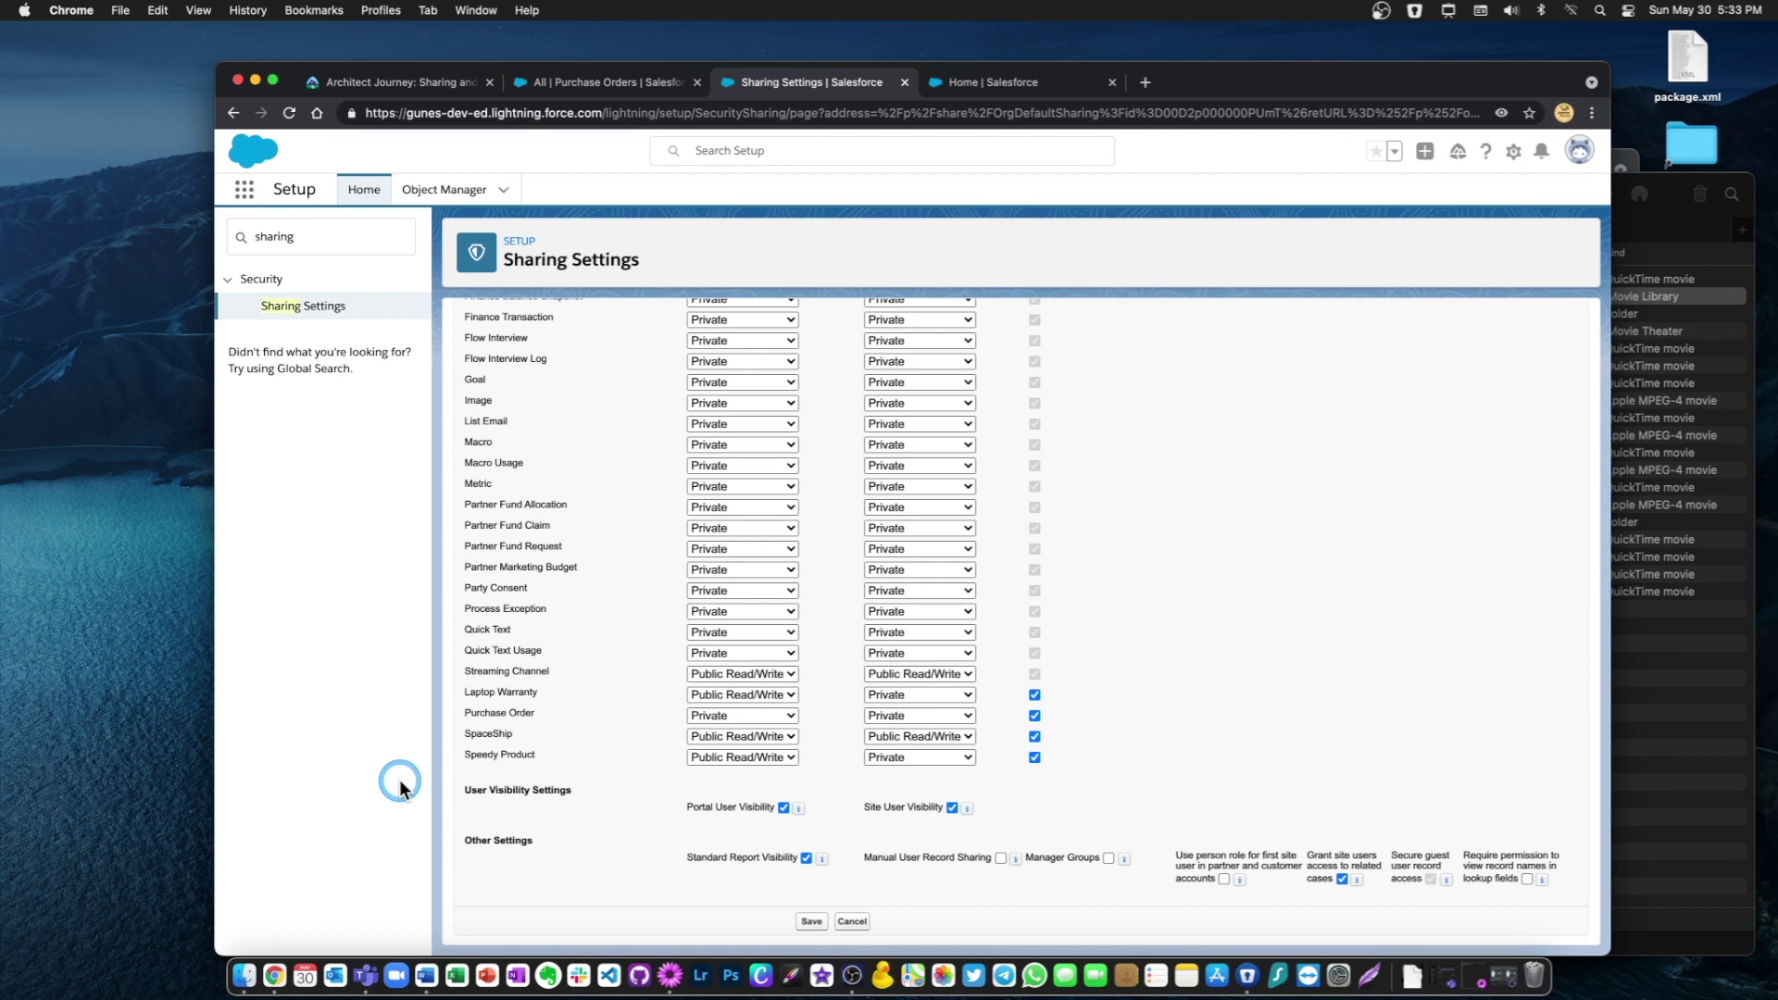
left_click_drag(465, 709, 532, 708)
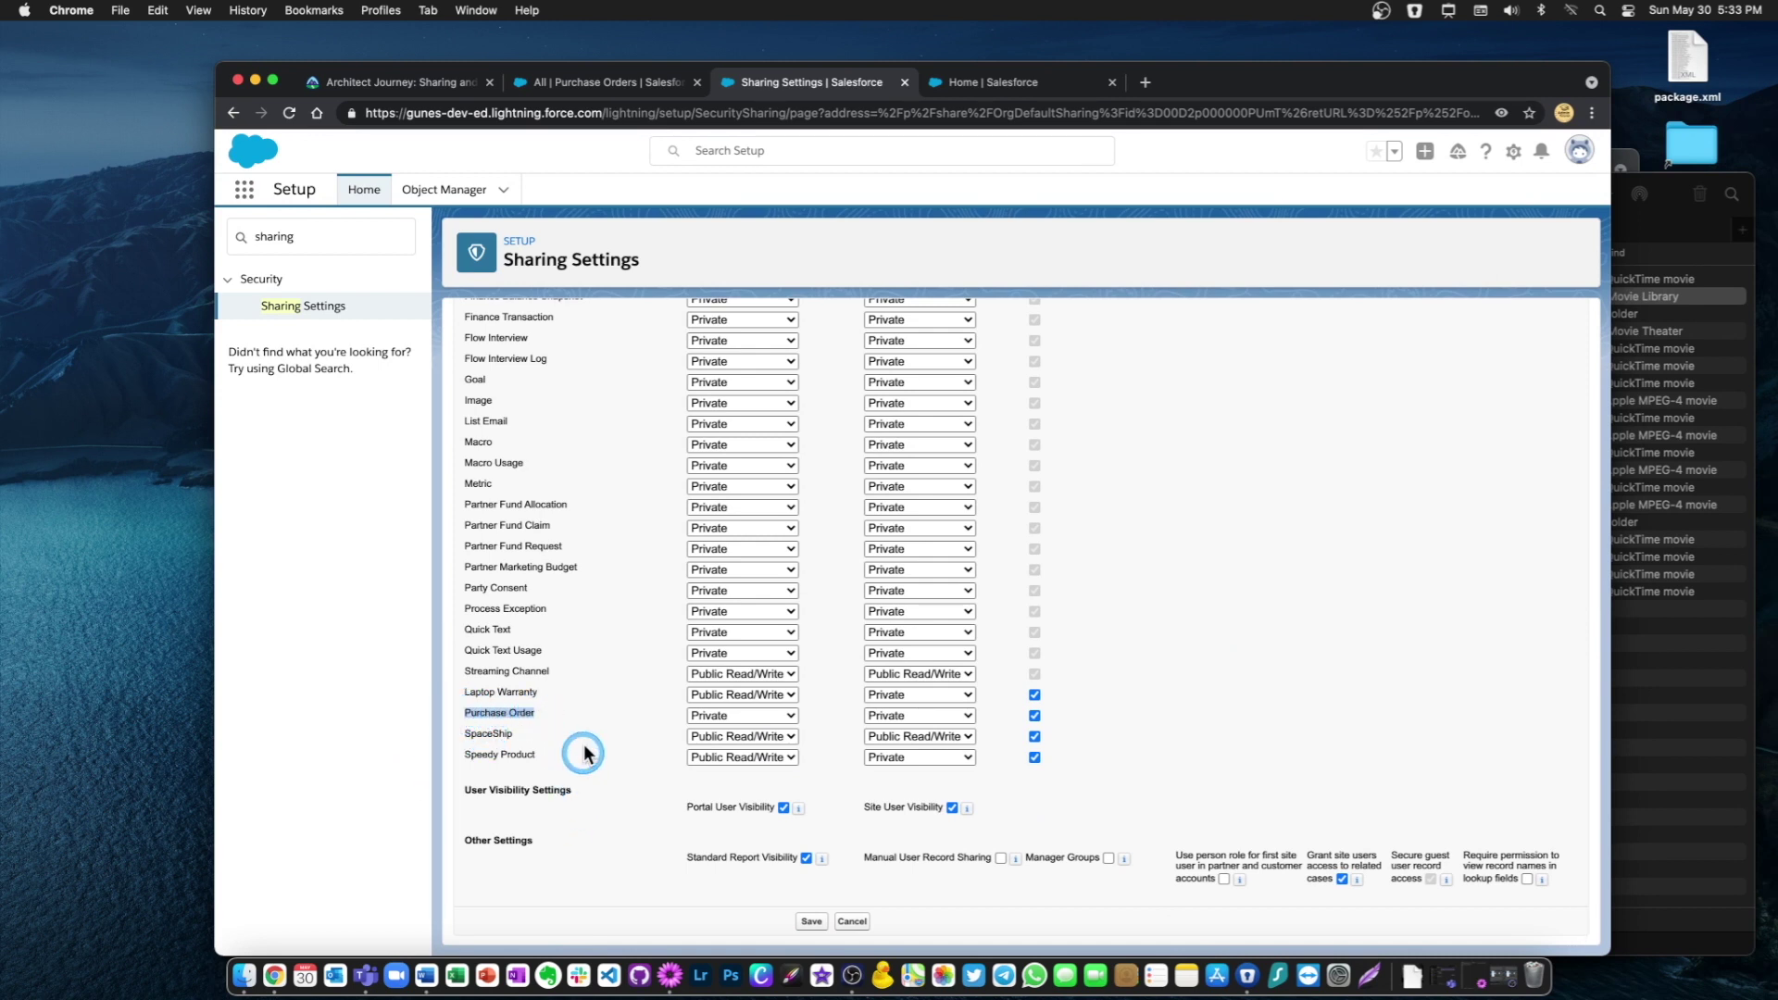
left_click(470, 712)
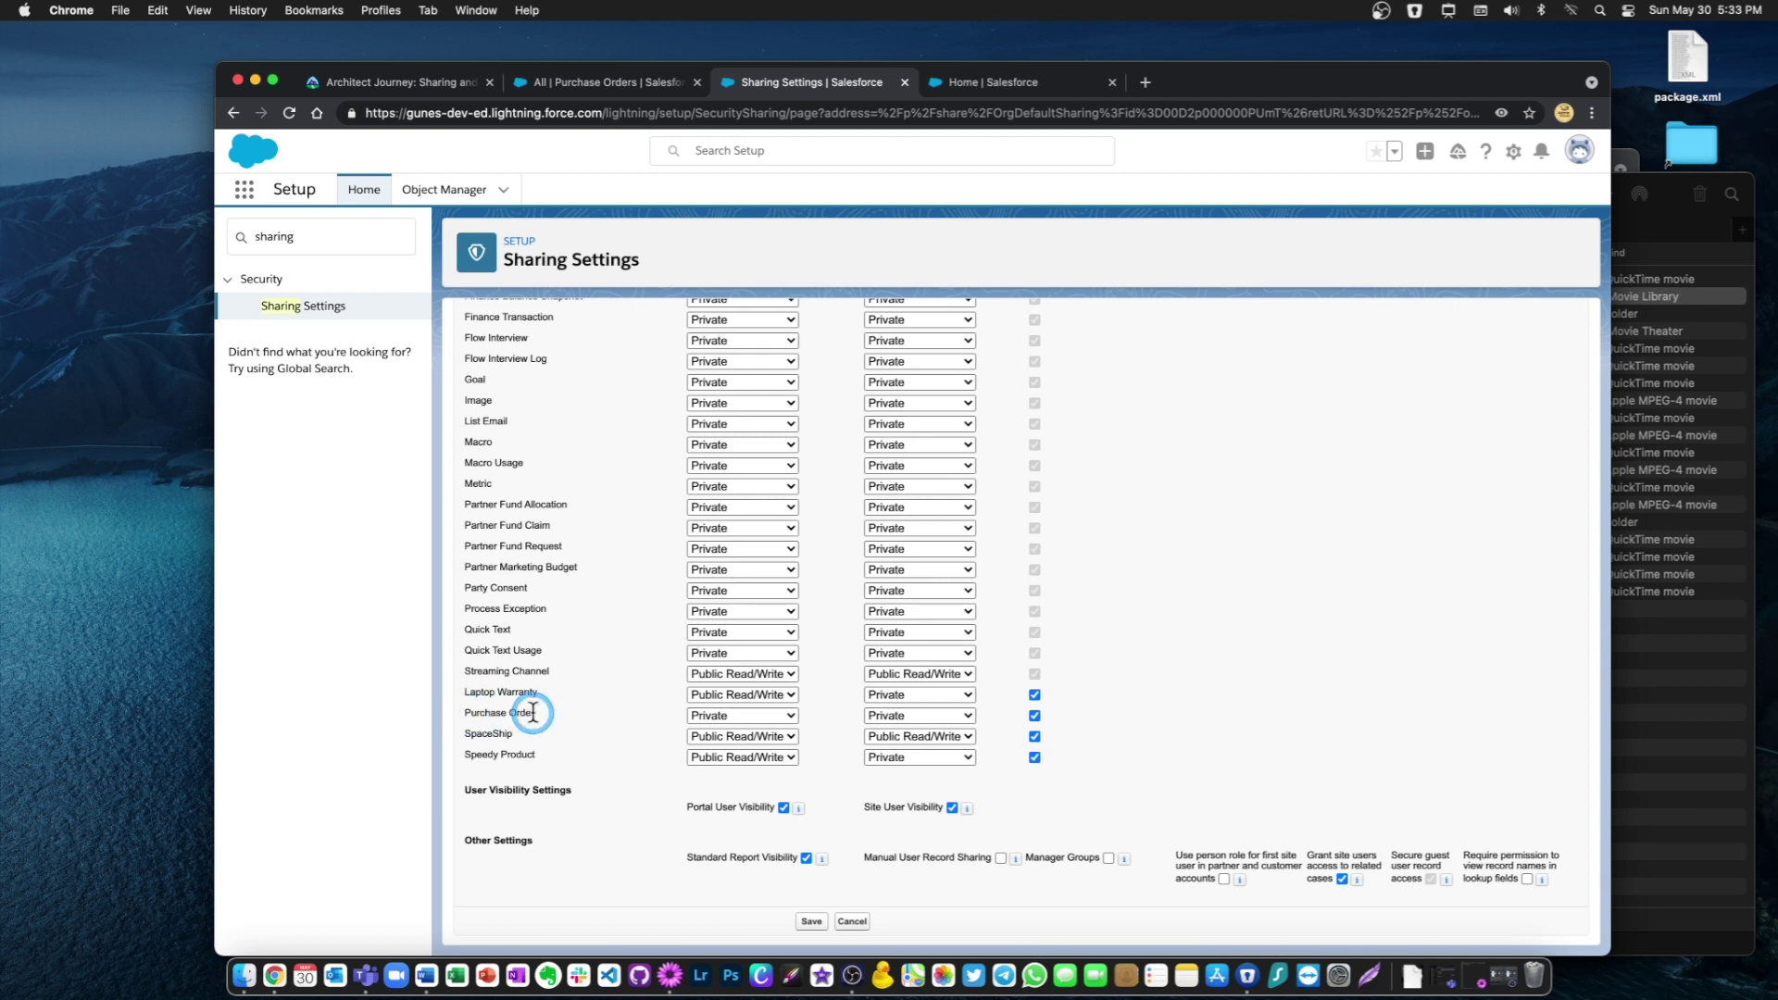
left_click(719, 718)
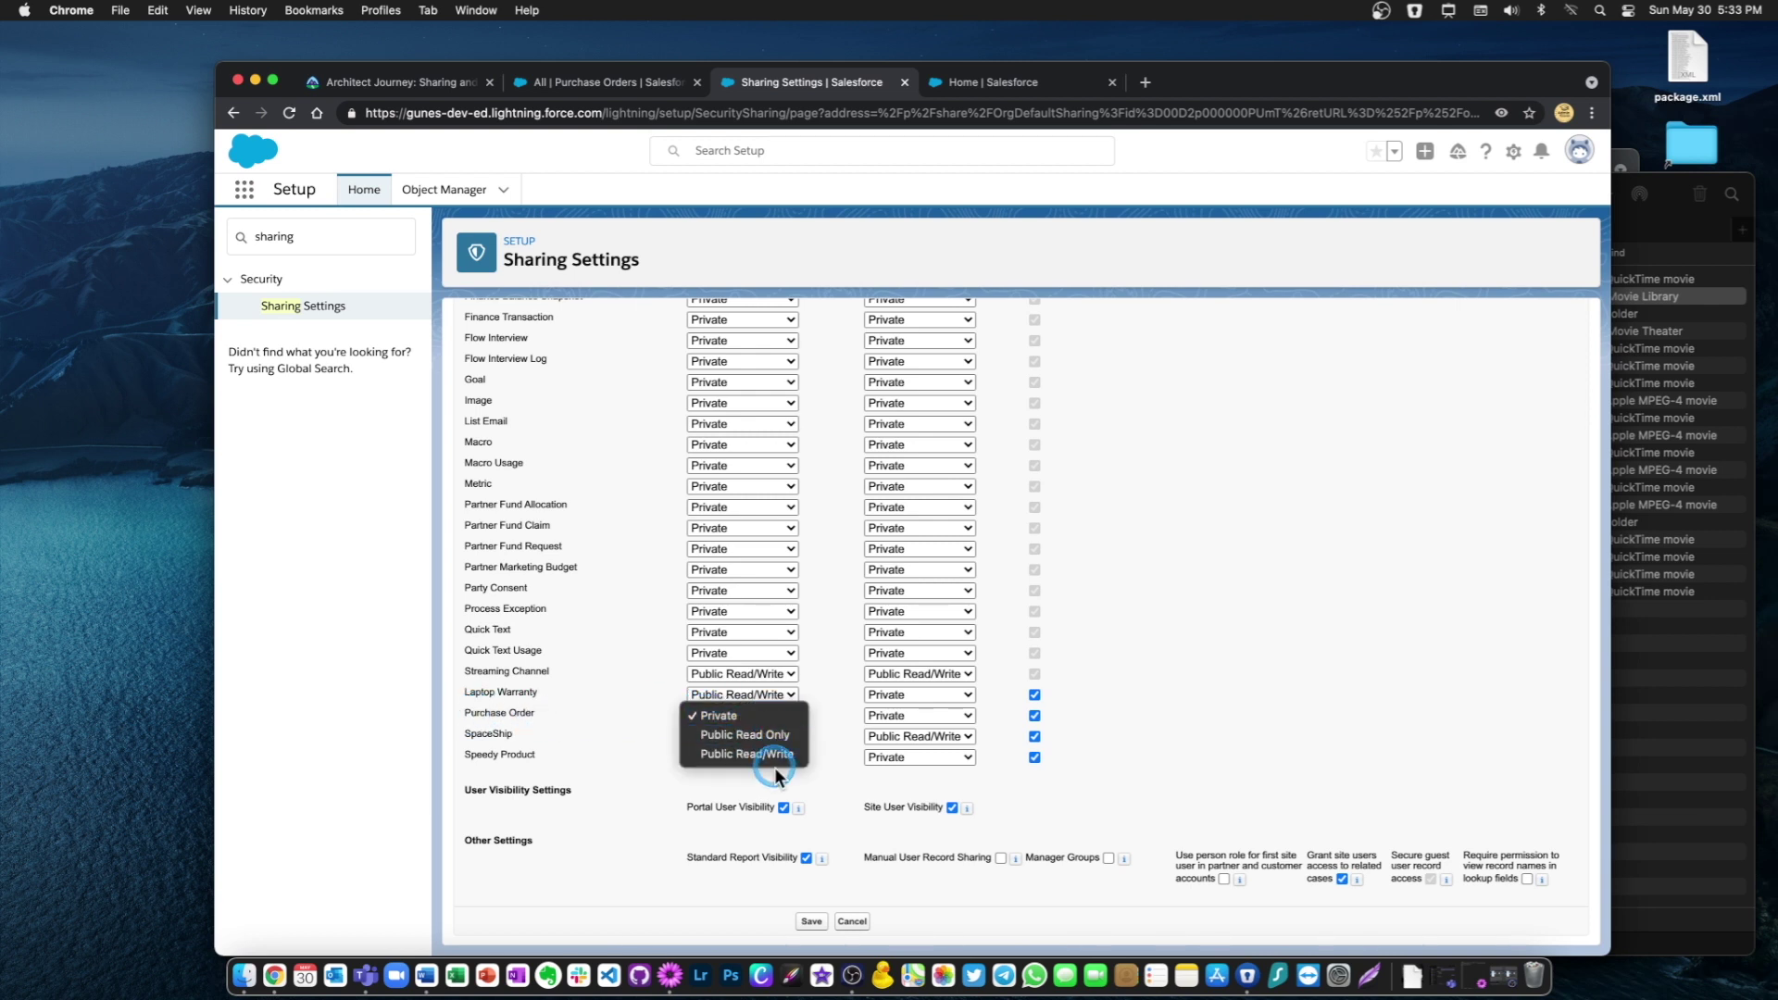
left_click(769, 720)
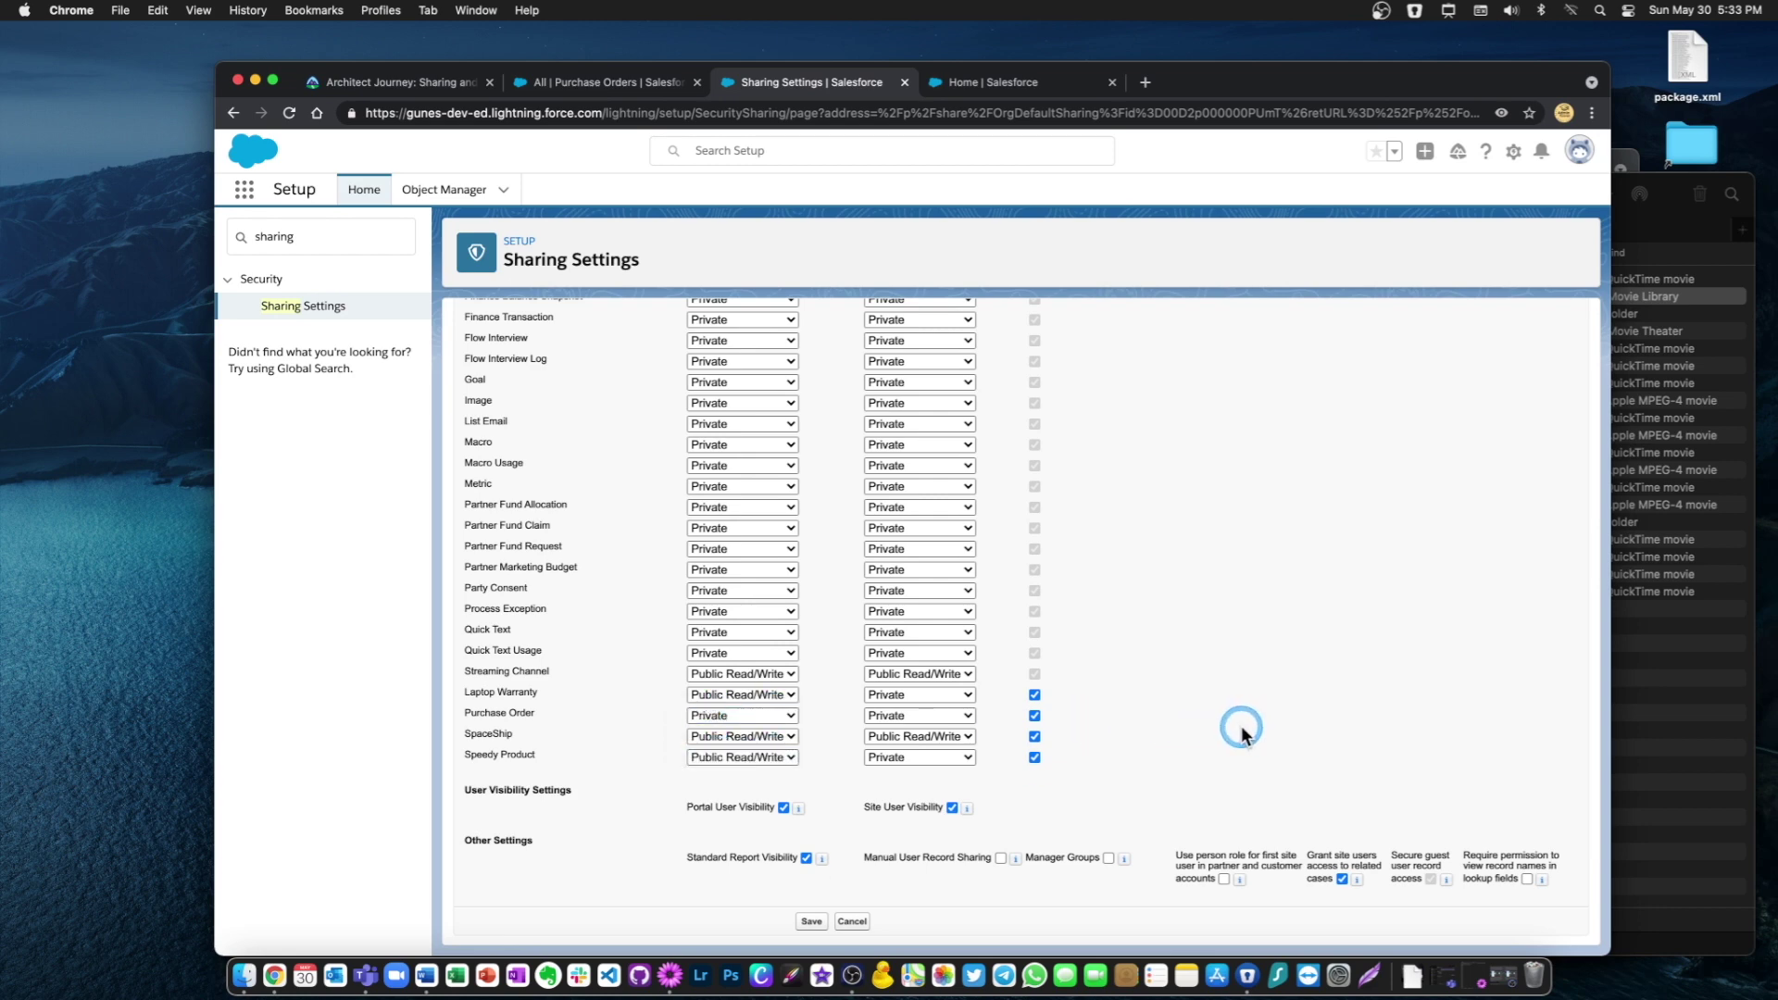
scroll(1241, 725, "up", 10)
scroll(1241, 725, "down", 10)
left_click(853, 923)
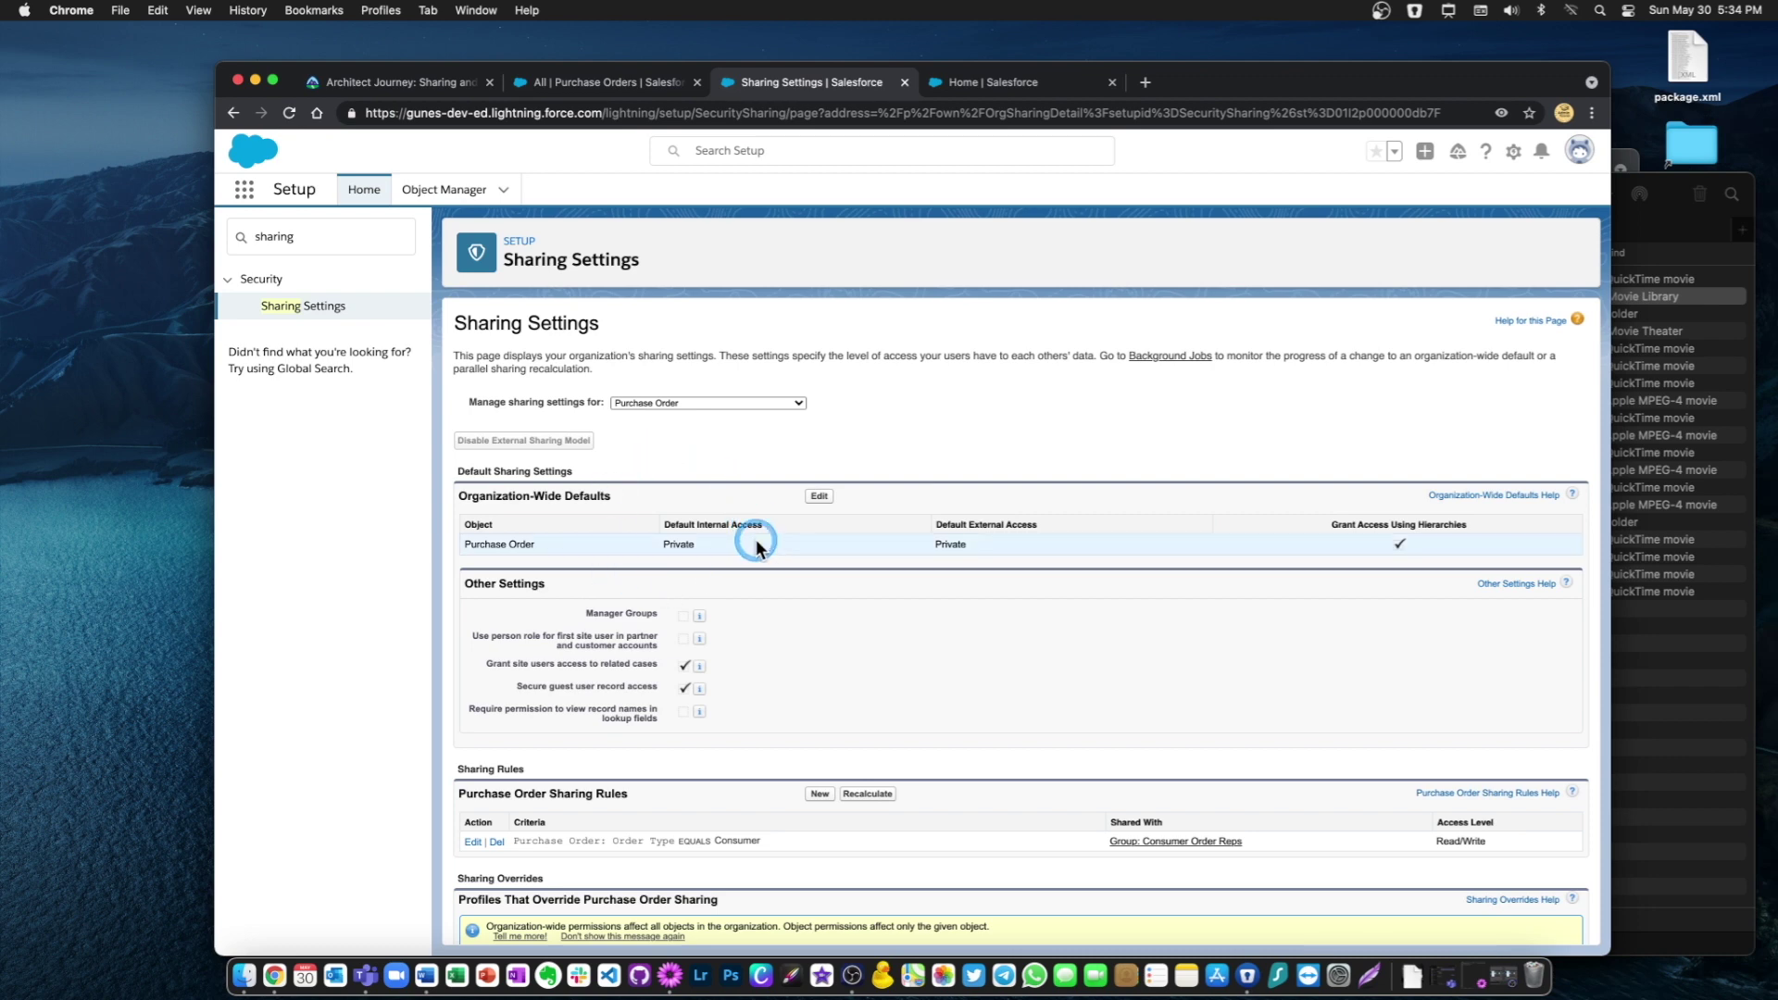
scroll(970, 533, "down", 2)
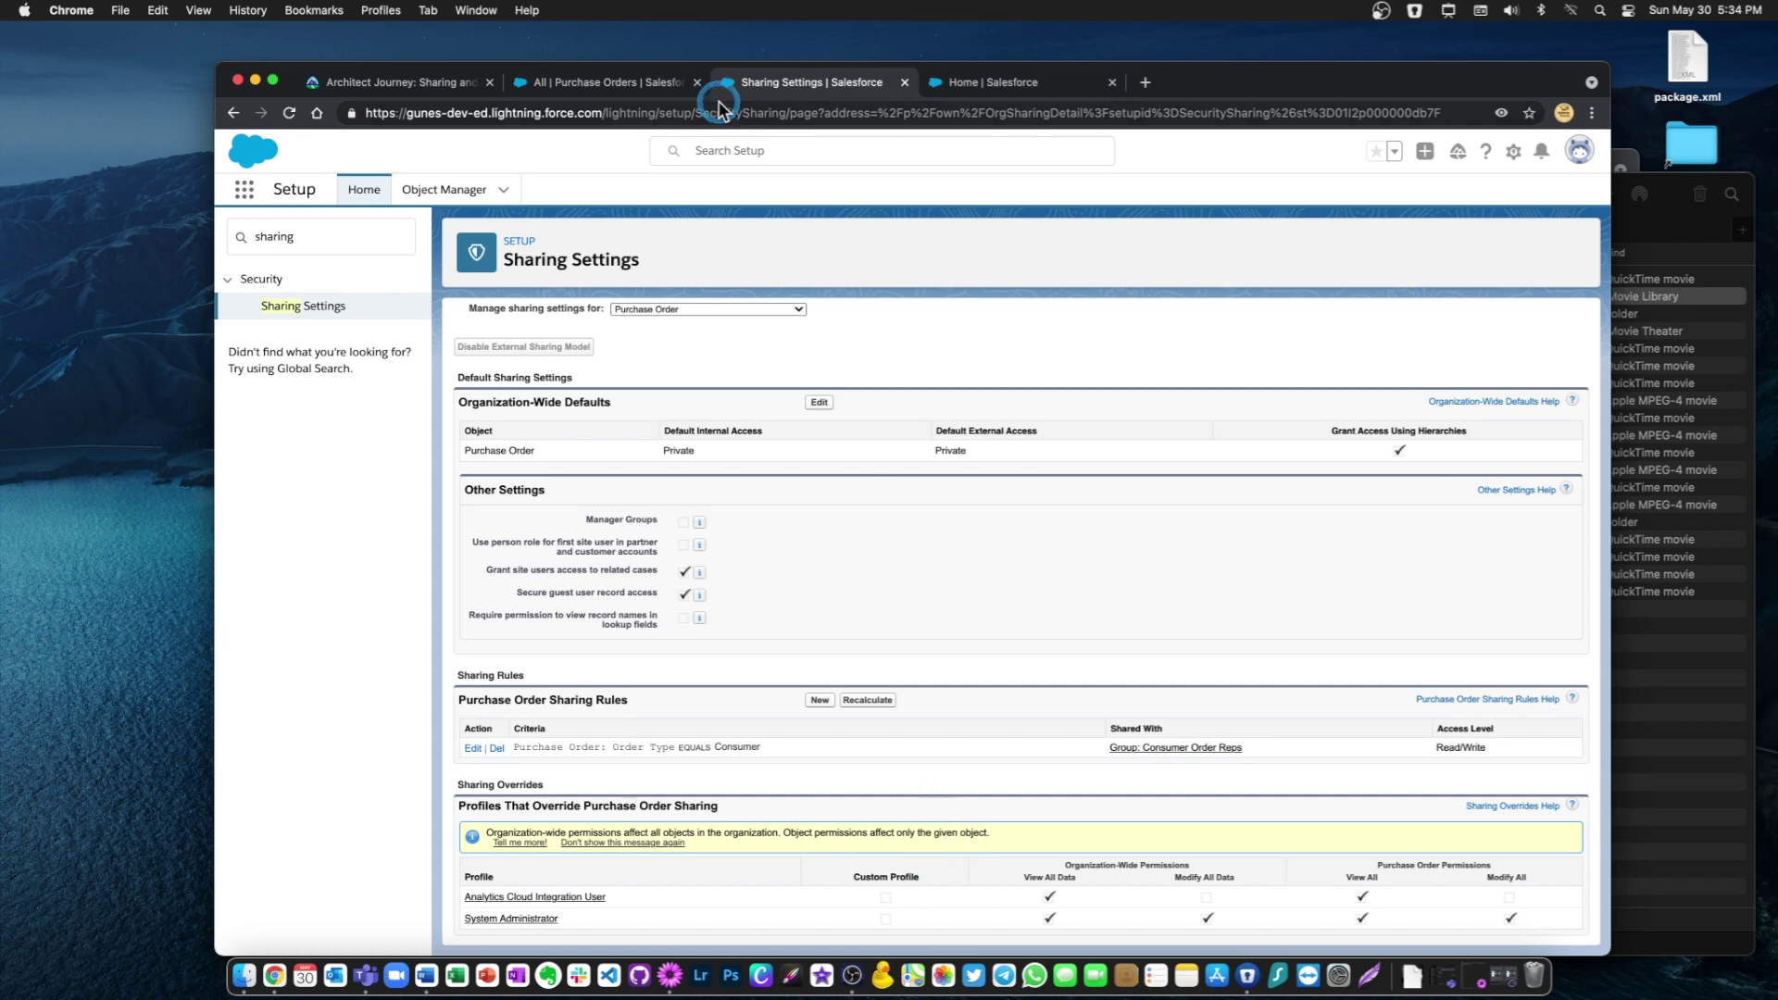
left_click(553, 85)
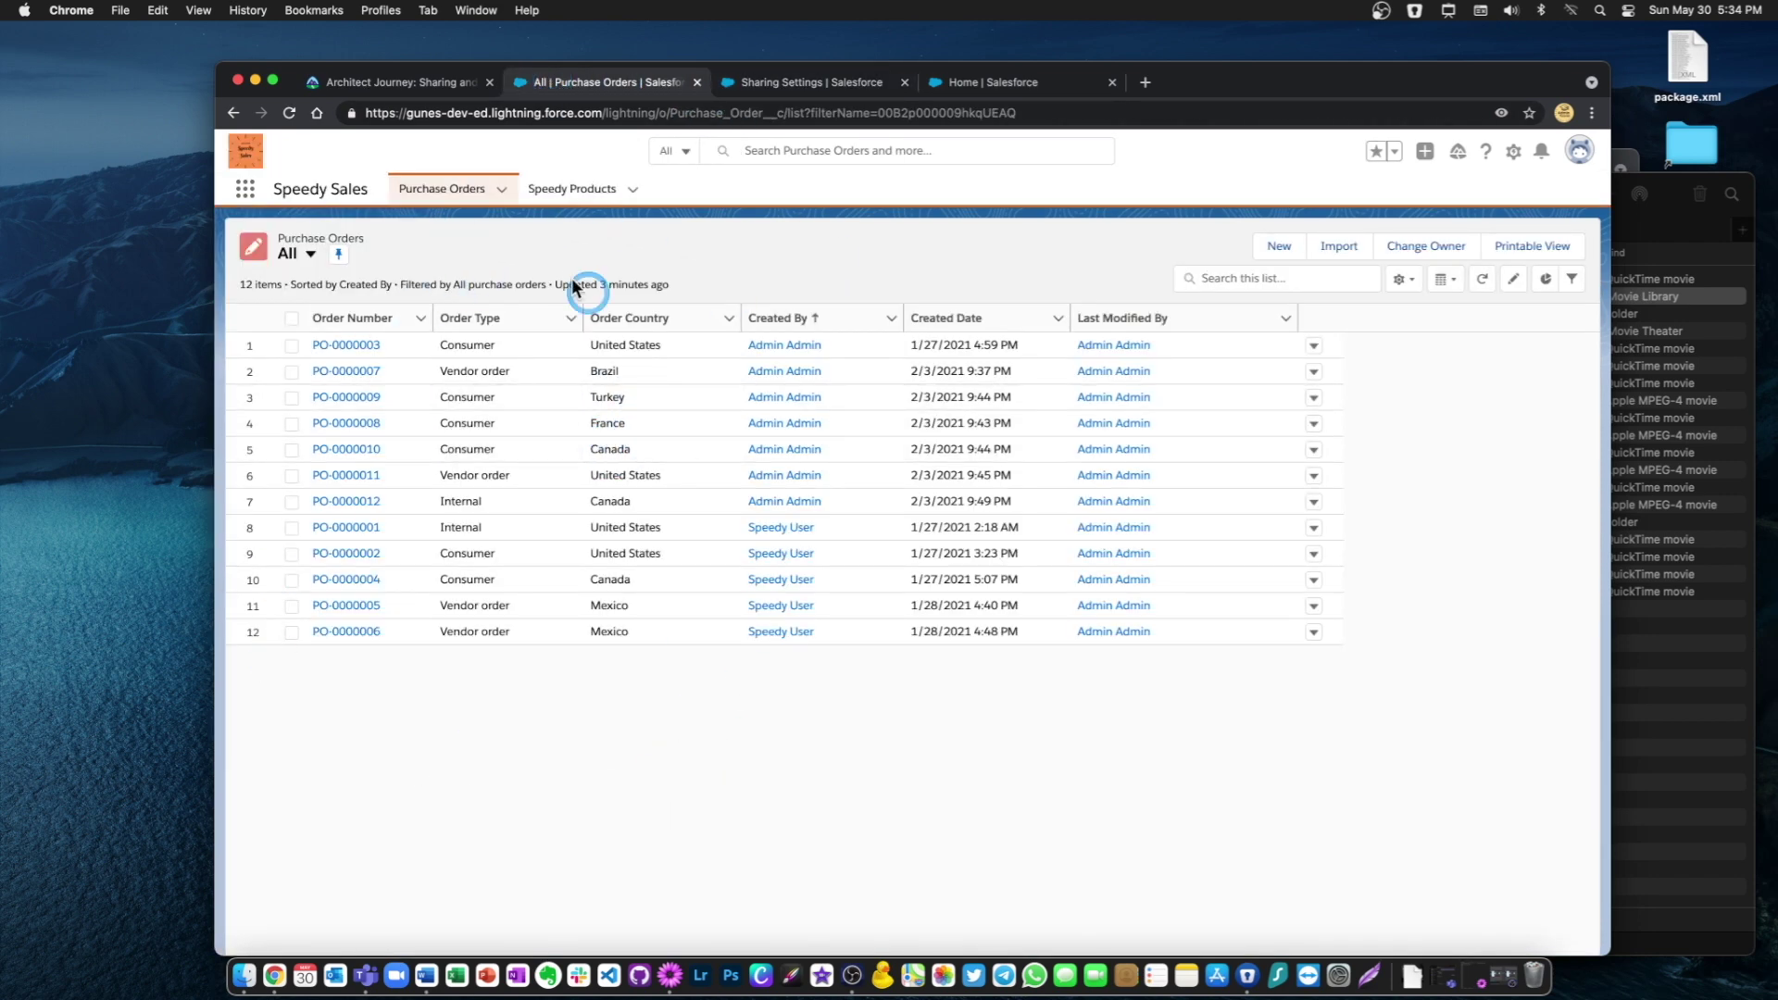
left_click(838, 83)
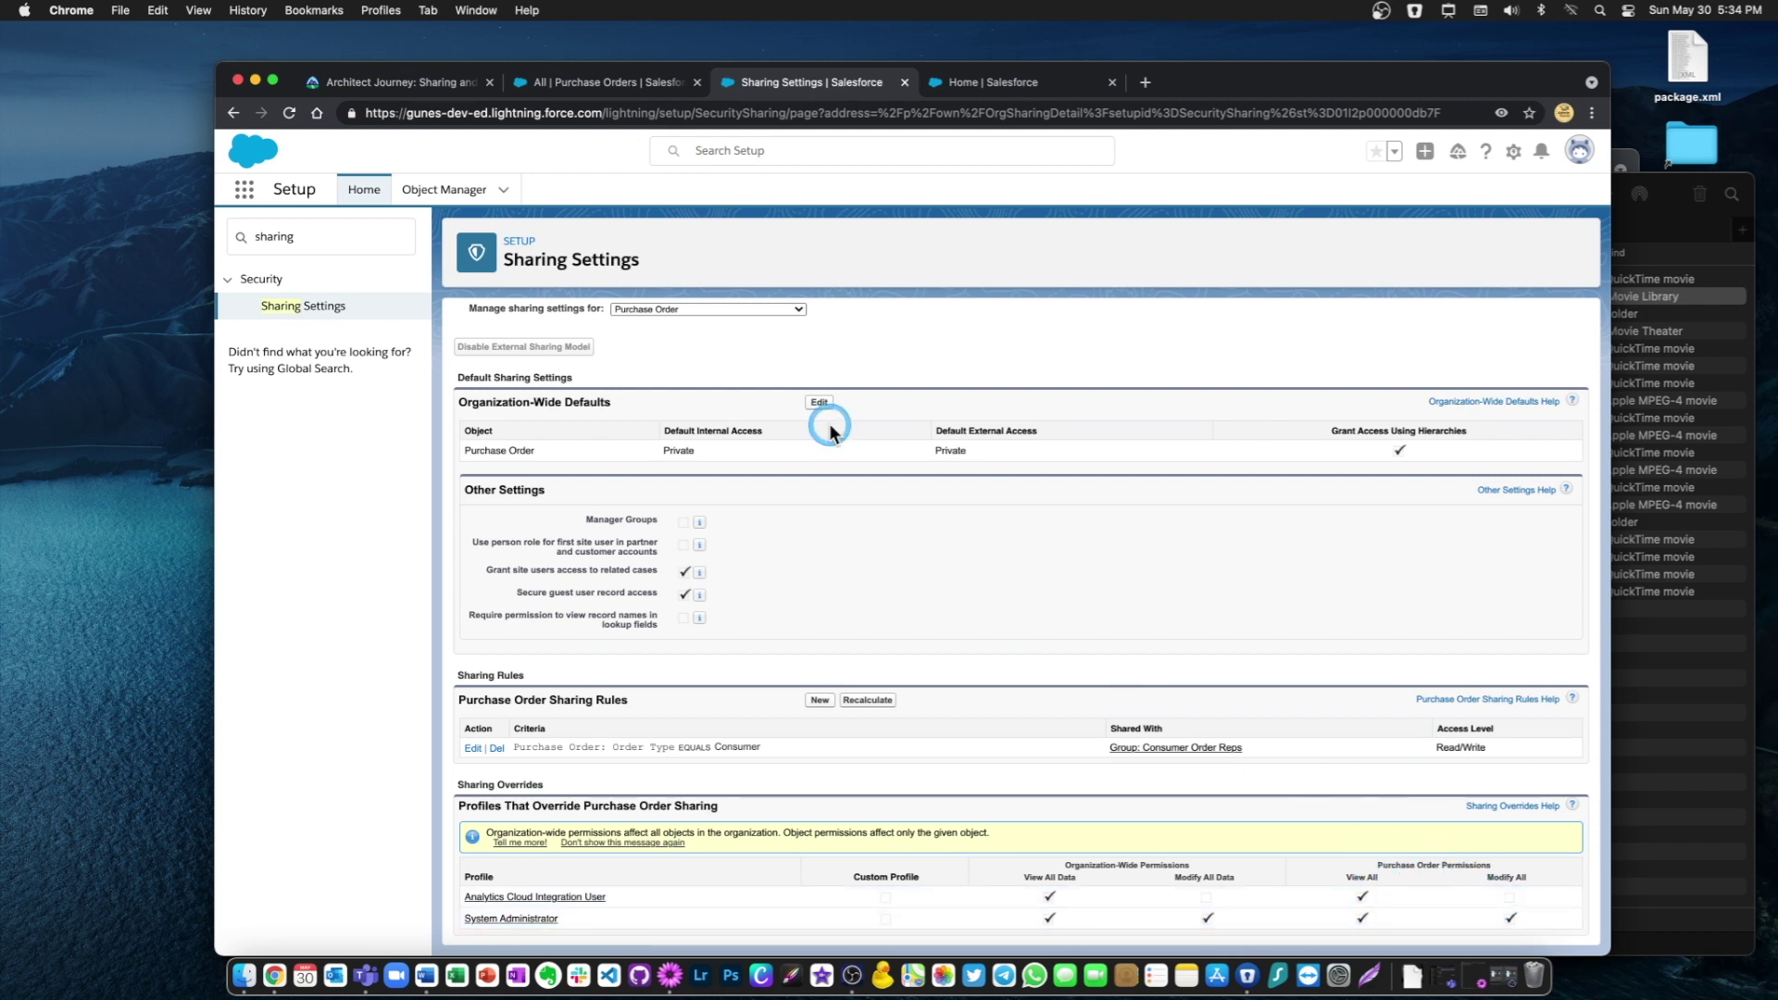
left_click(603, 83)
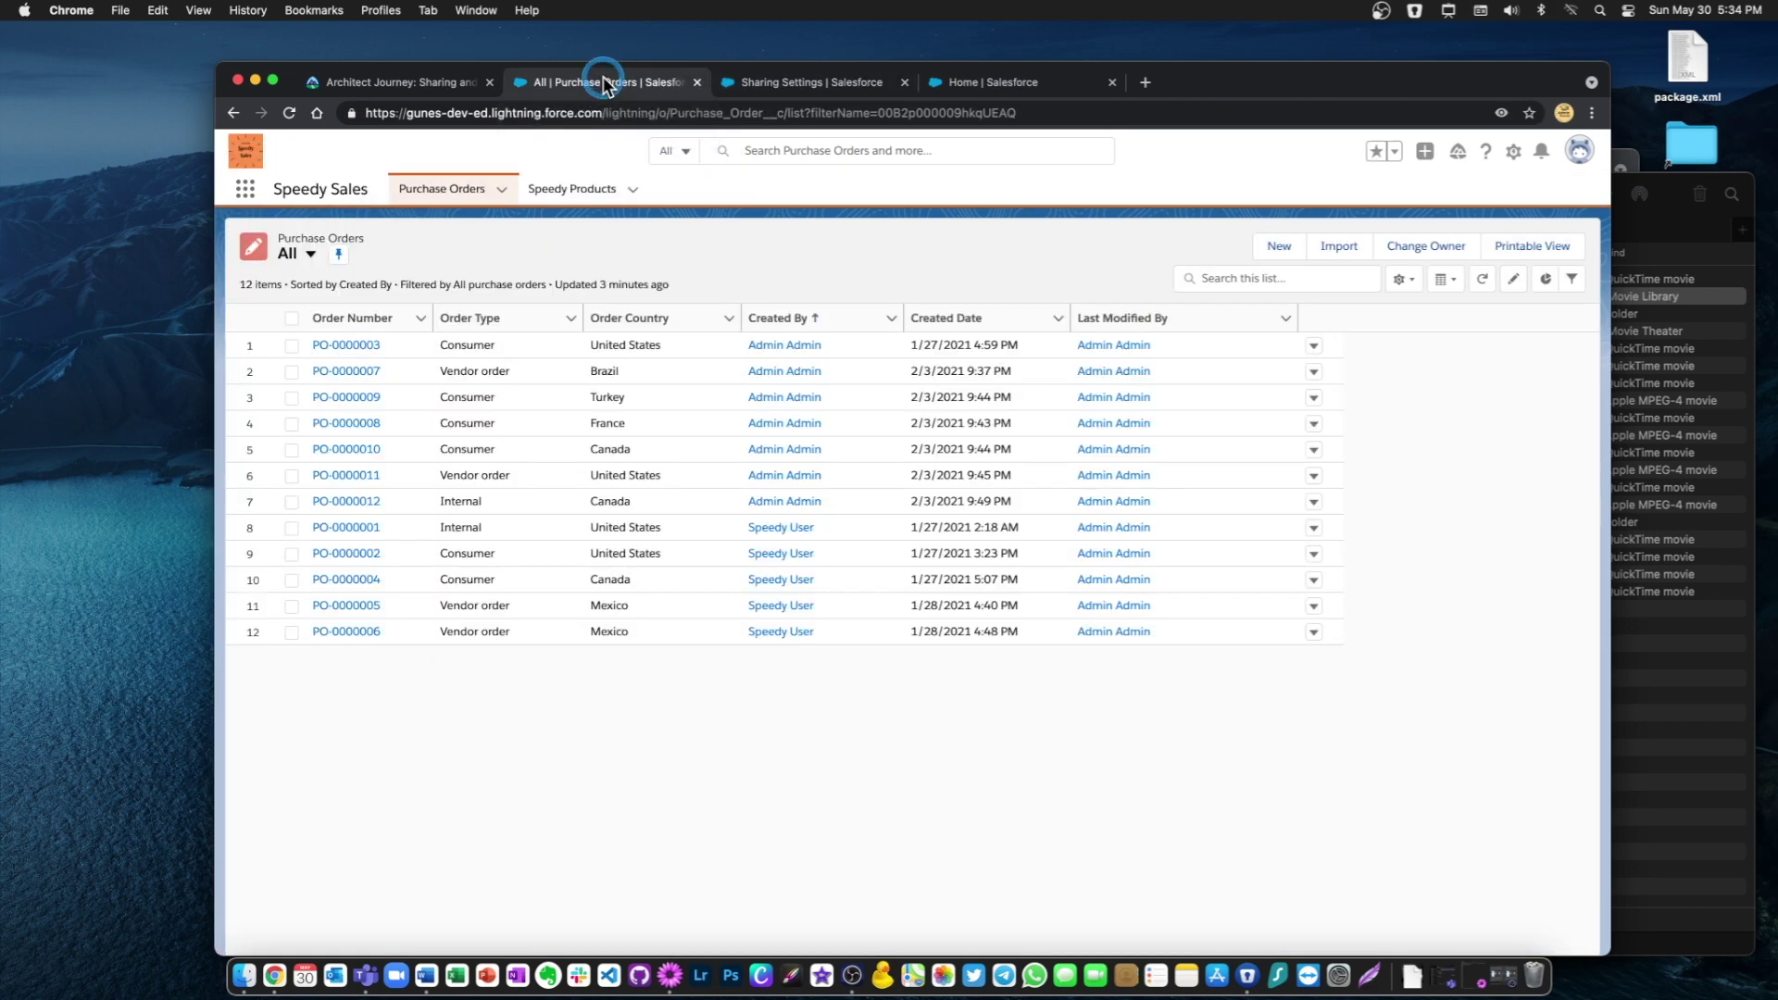
left_click(798, 83)
left_click(874, 234)
left_click(867, 700)
left_click(592, 89)
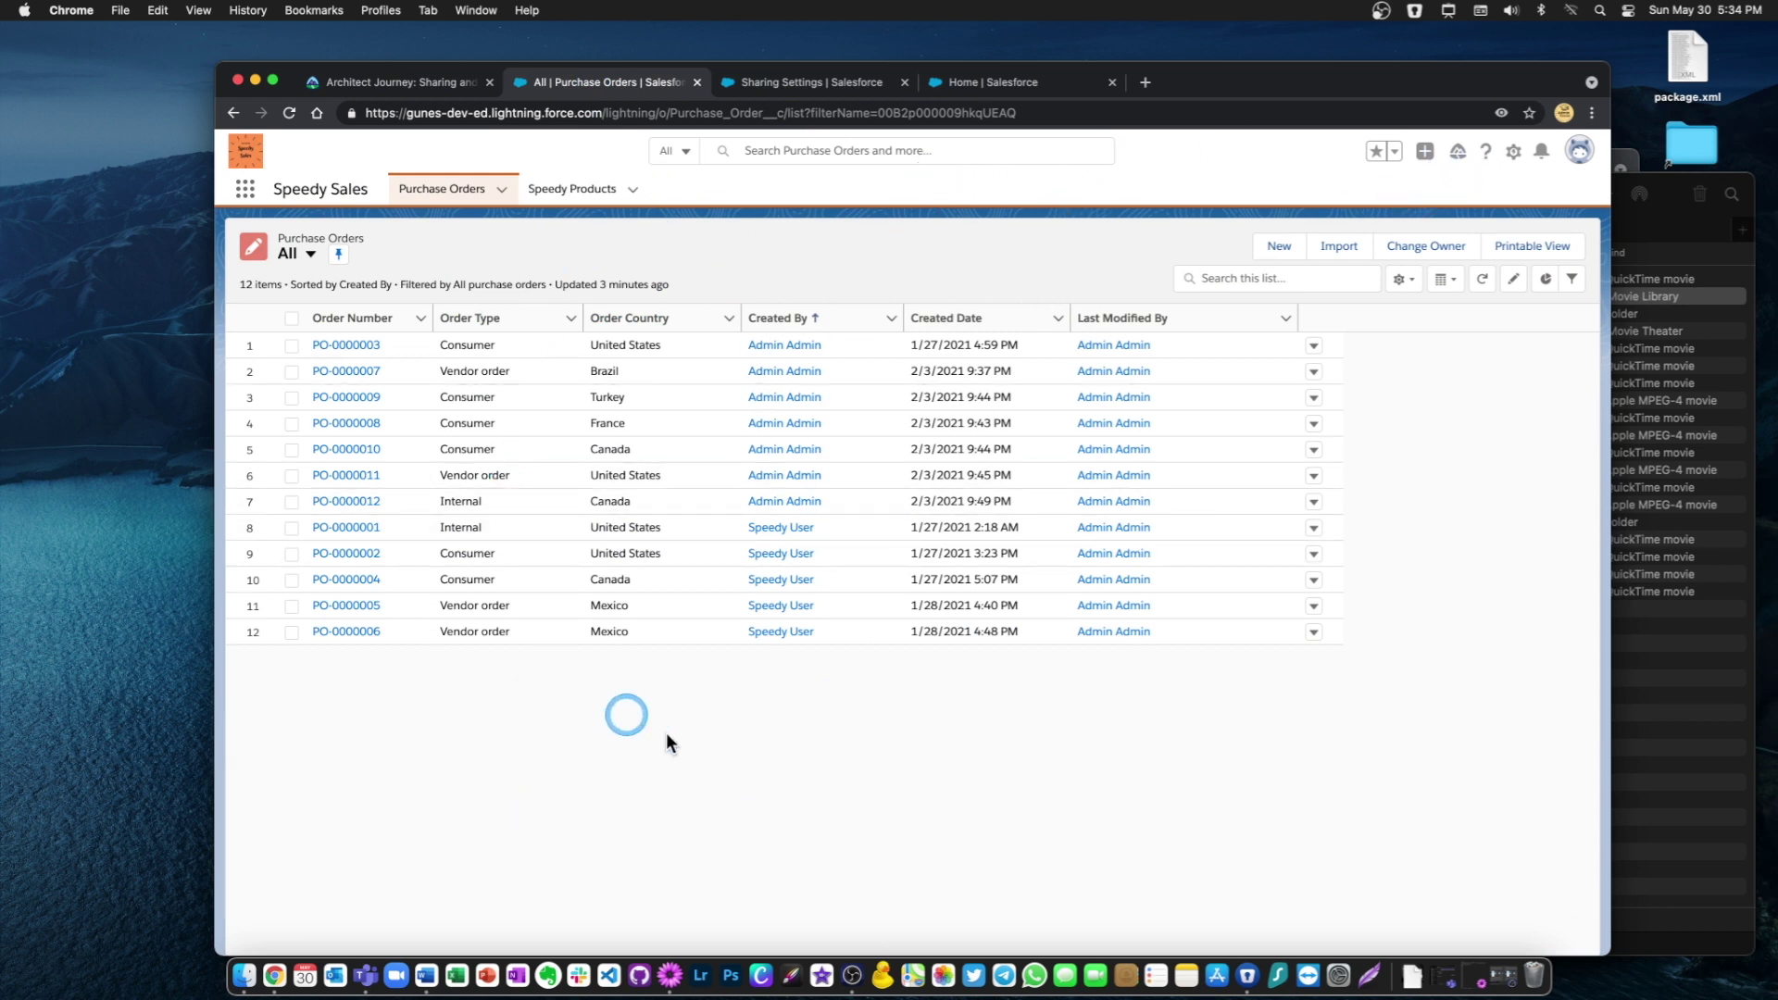
left_click(583, 720)
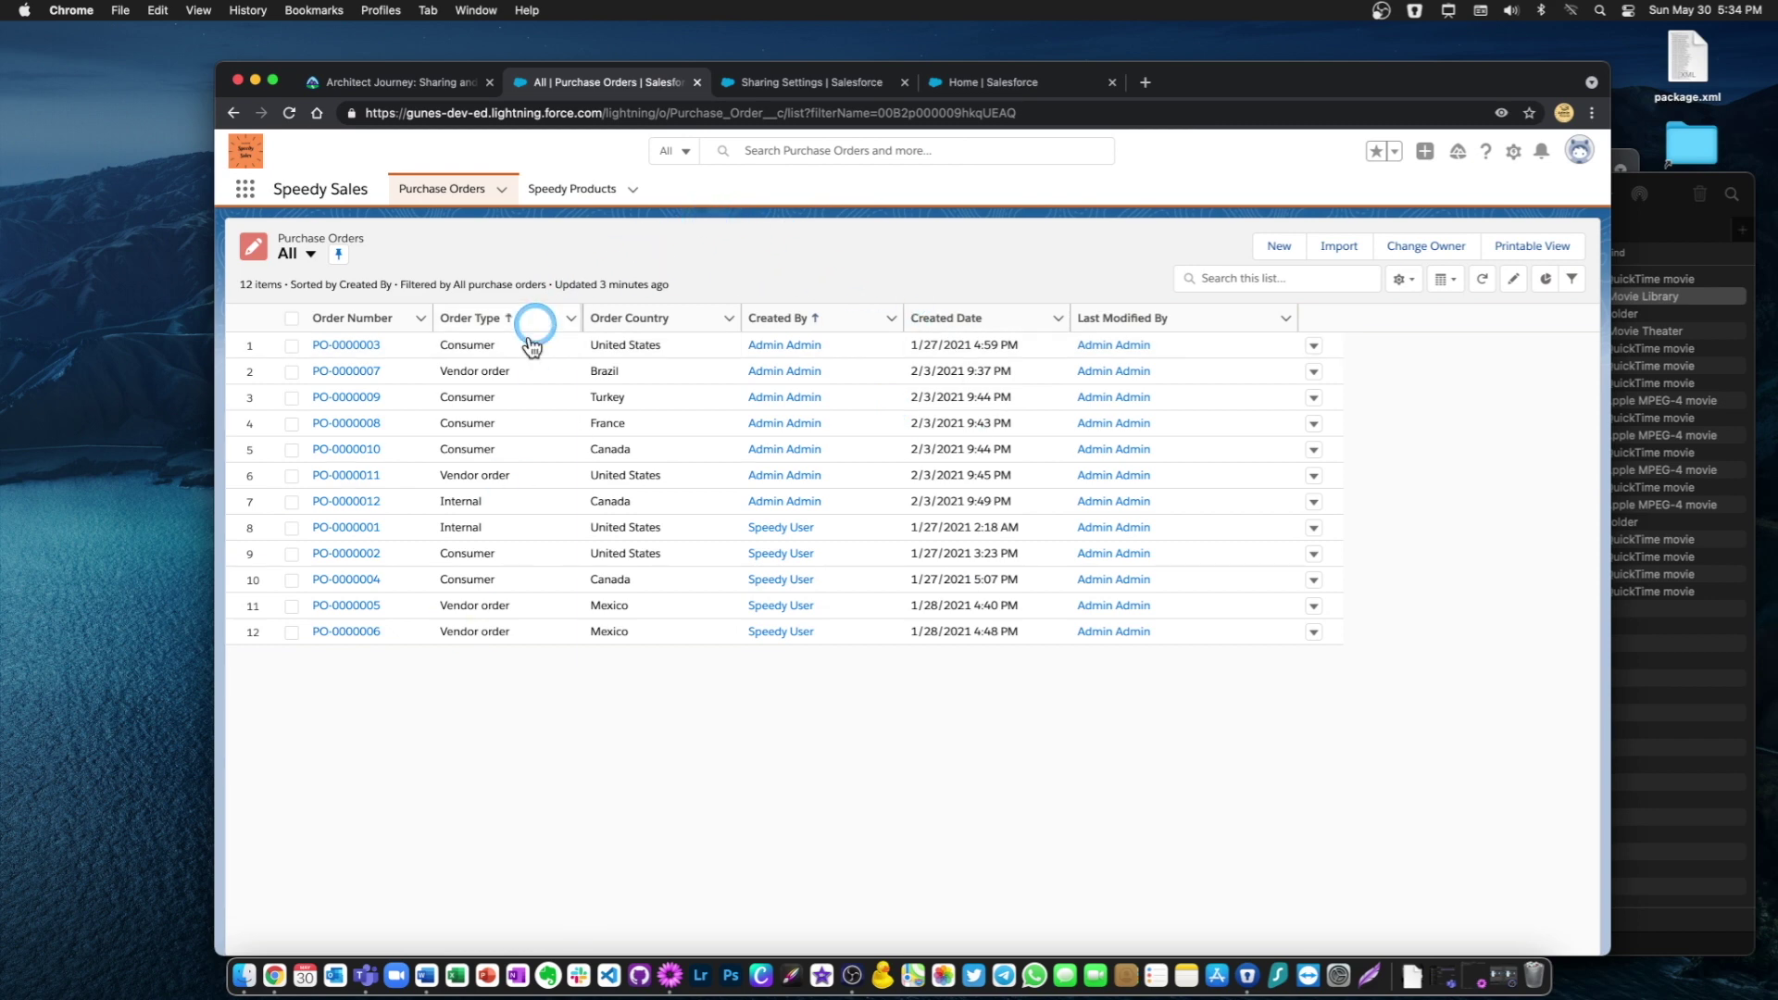
left_click(778, 83)
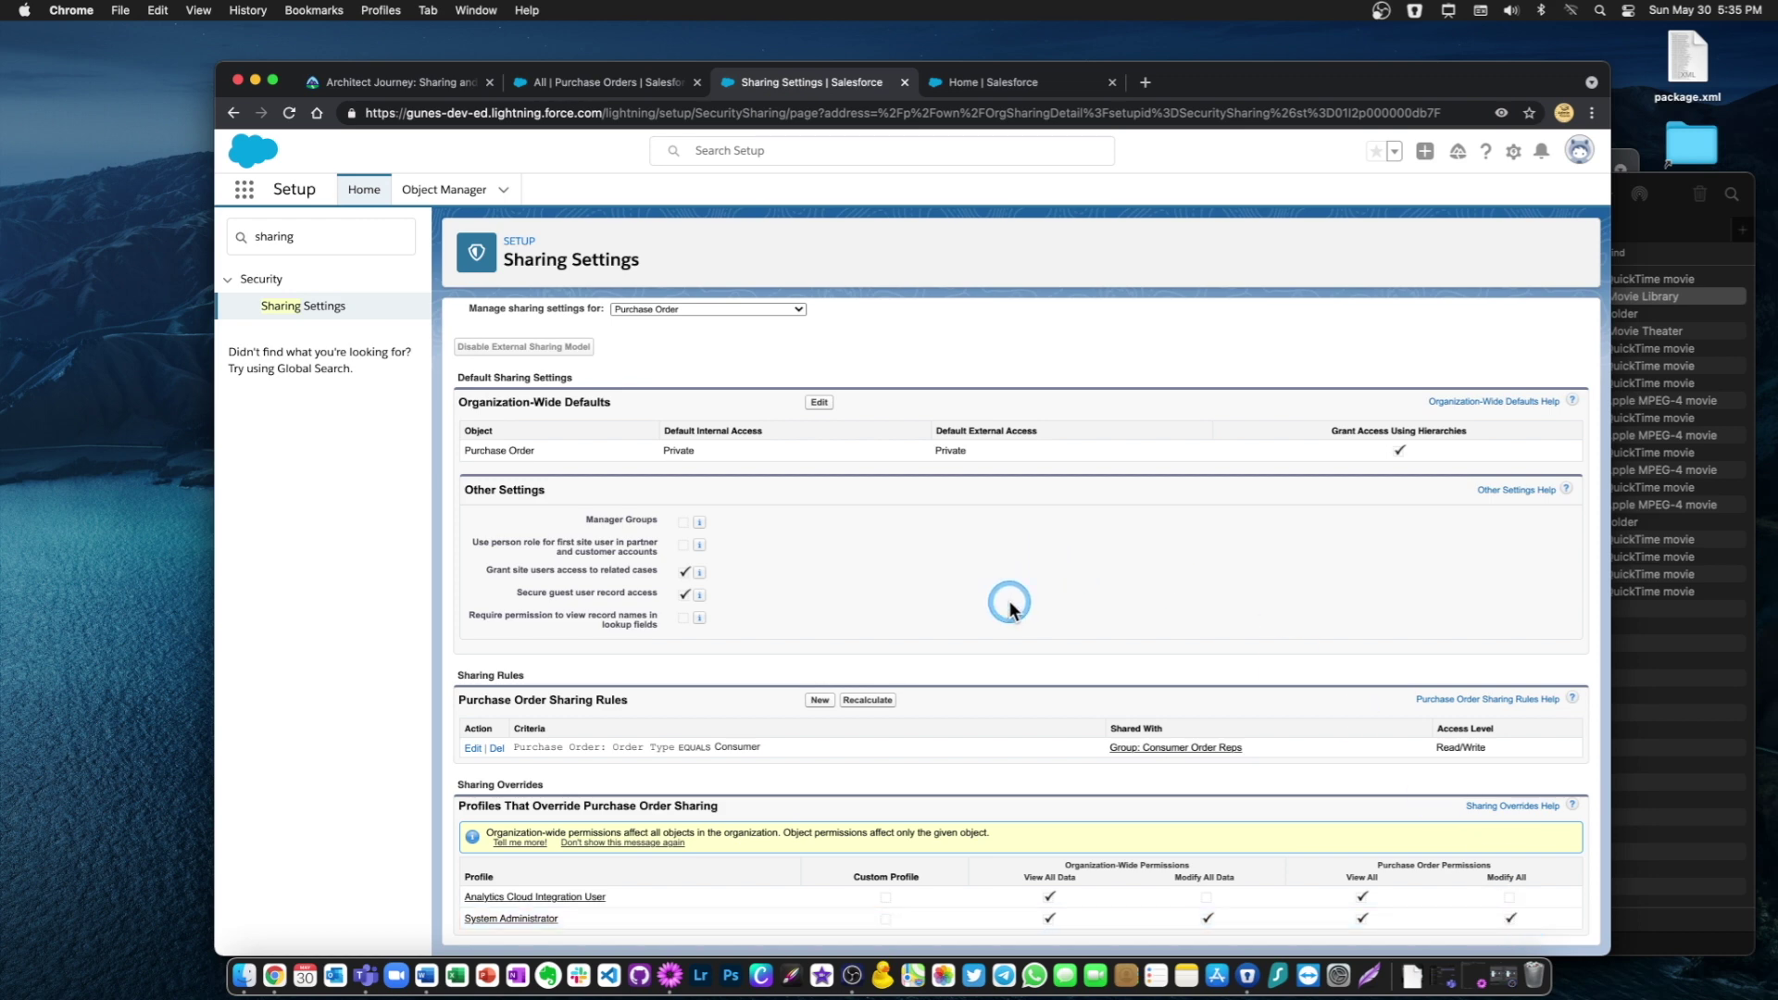
left_click(579, 81)
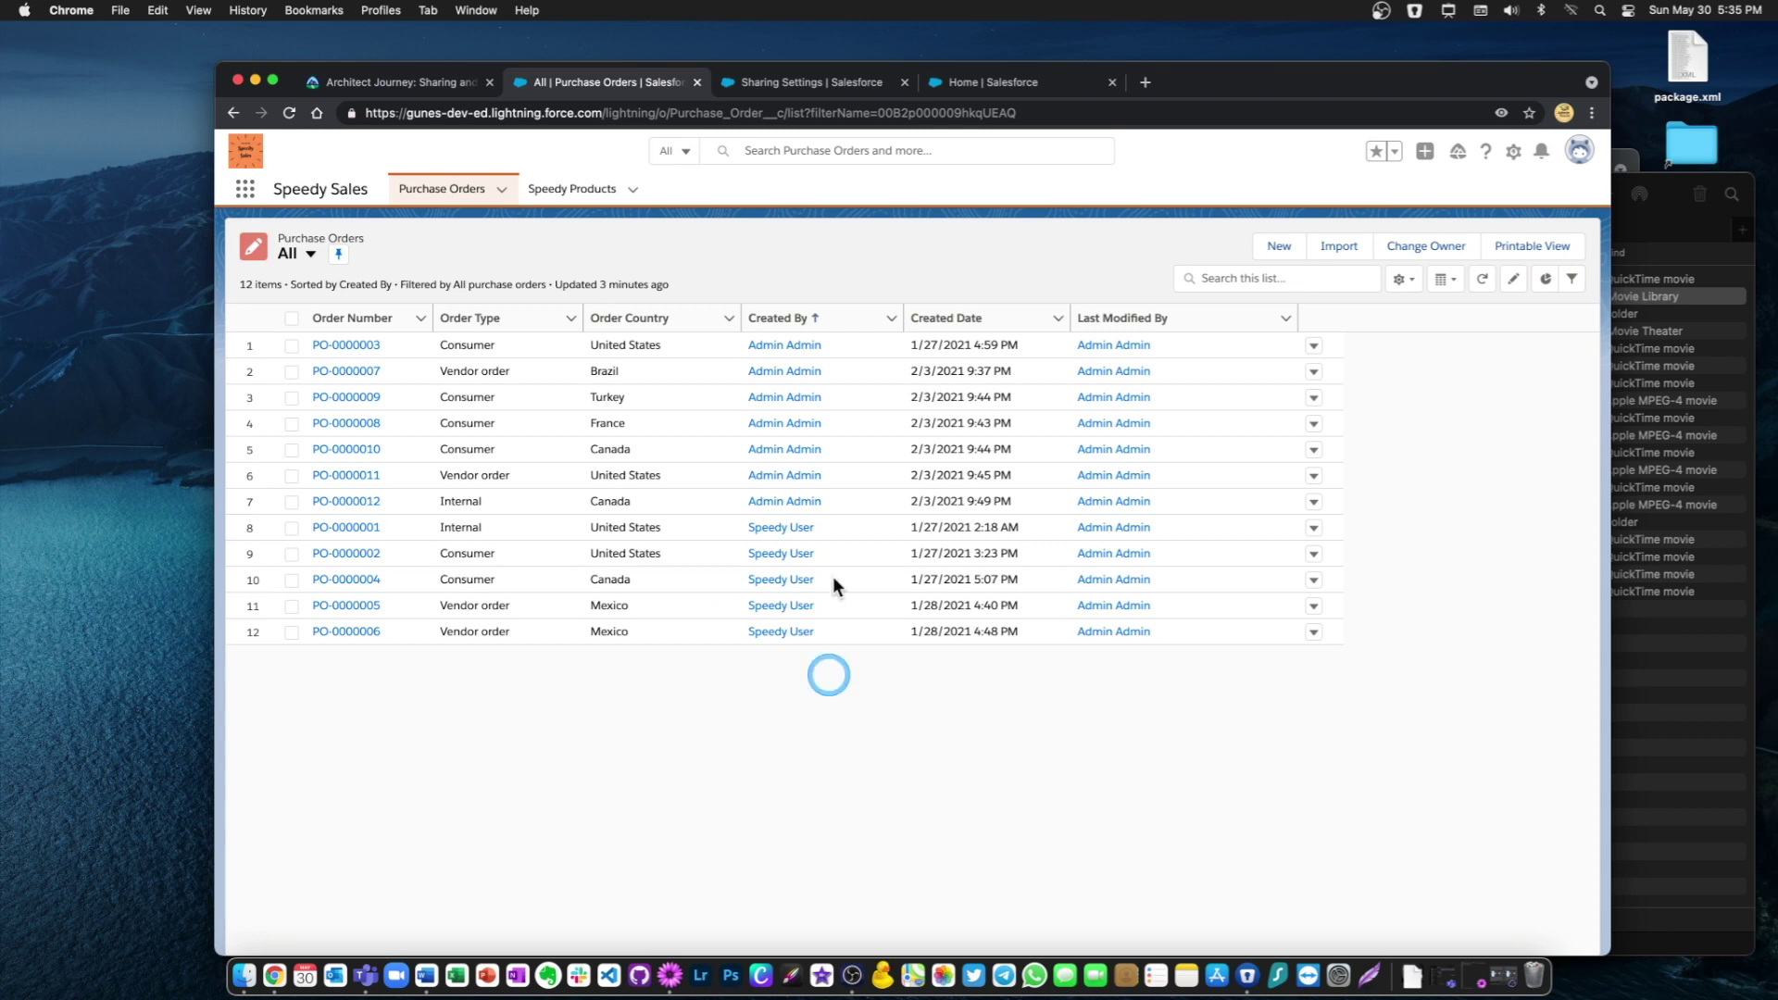
left_click(824, 85)
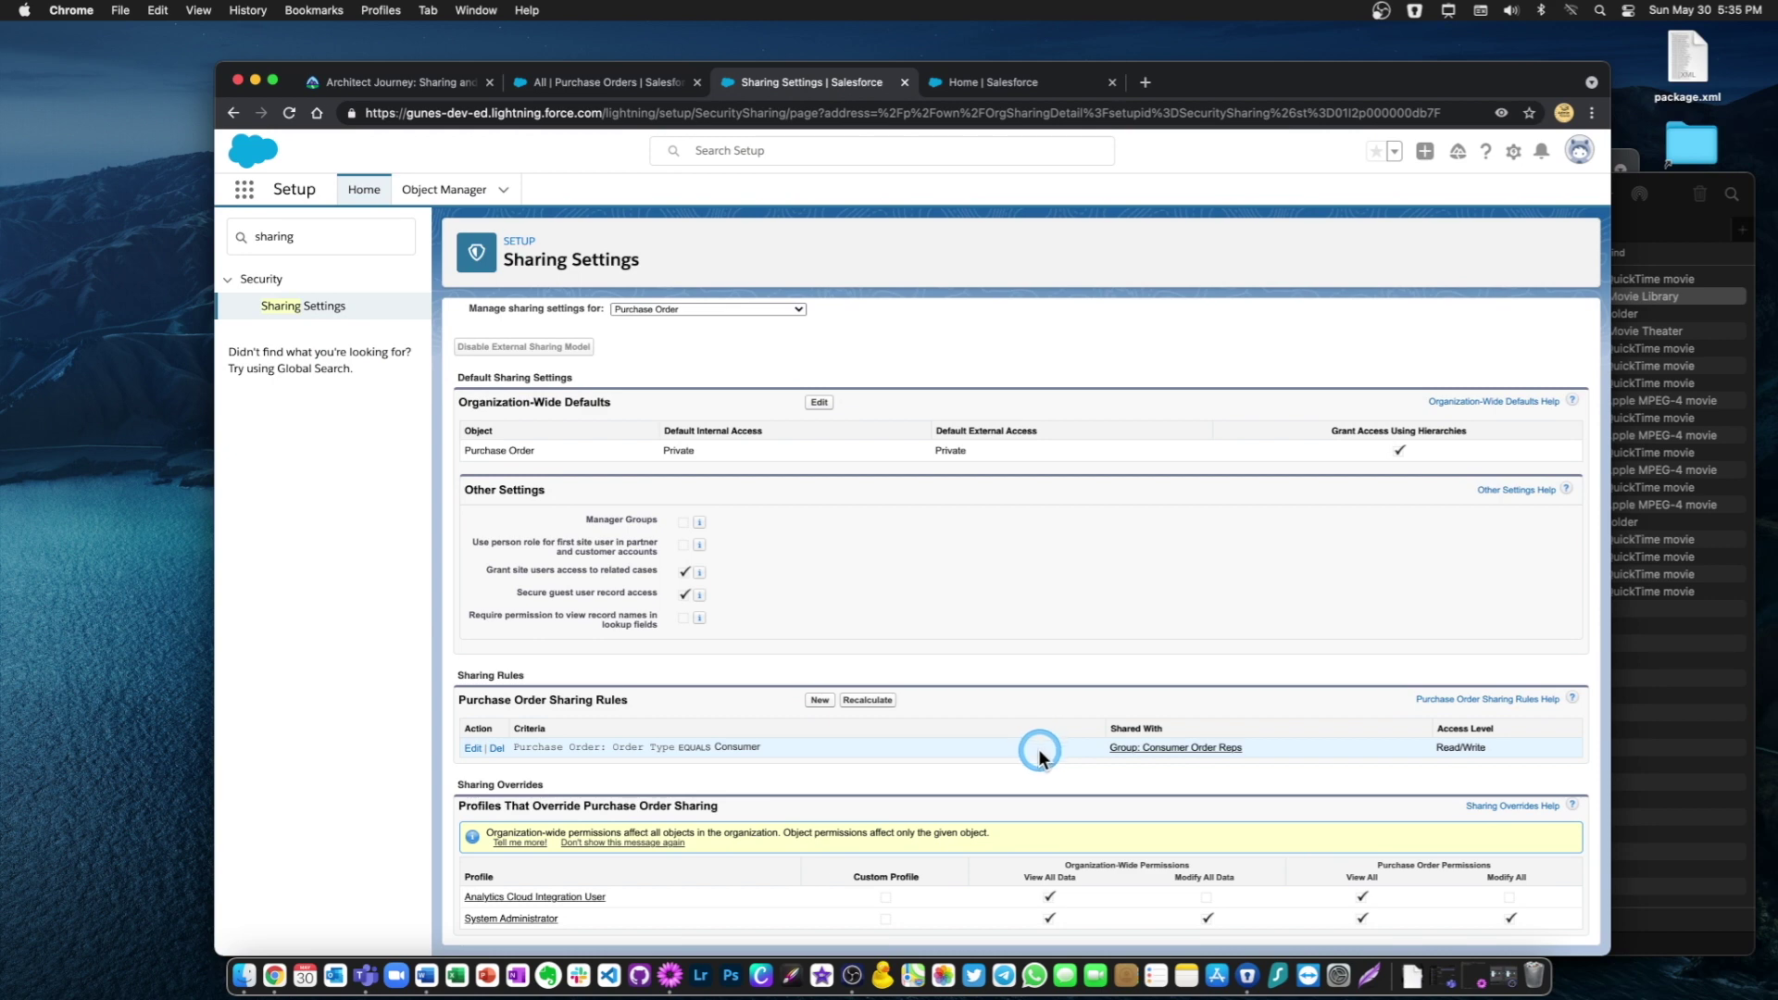
Open the sales user's record from the Setup Users list
left_click(1068, 83)
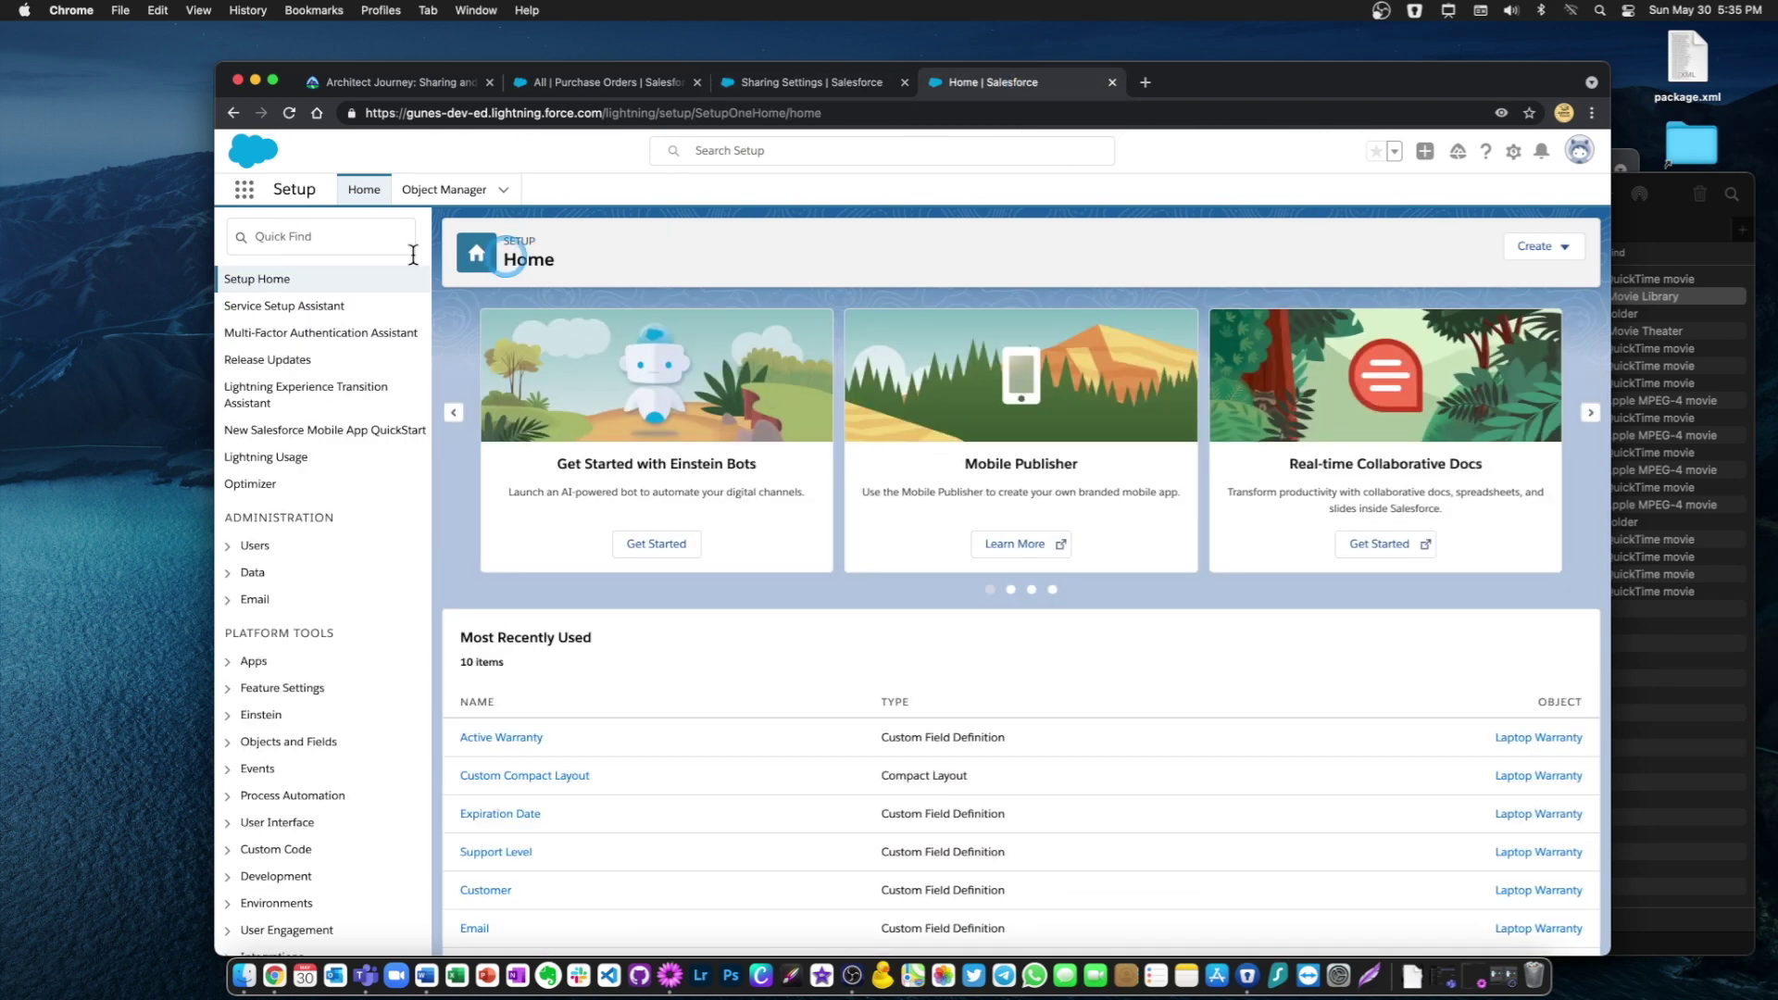
left_click(230, 546)
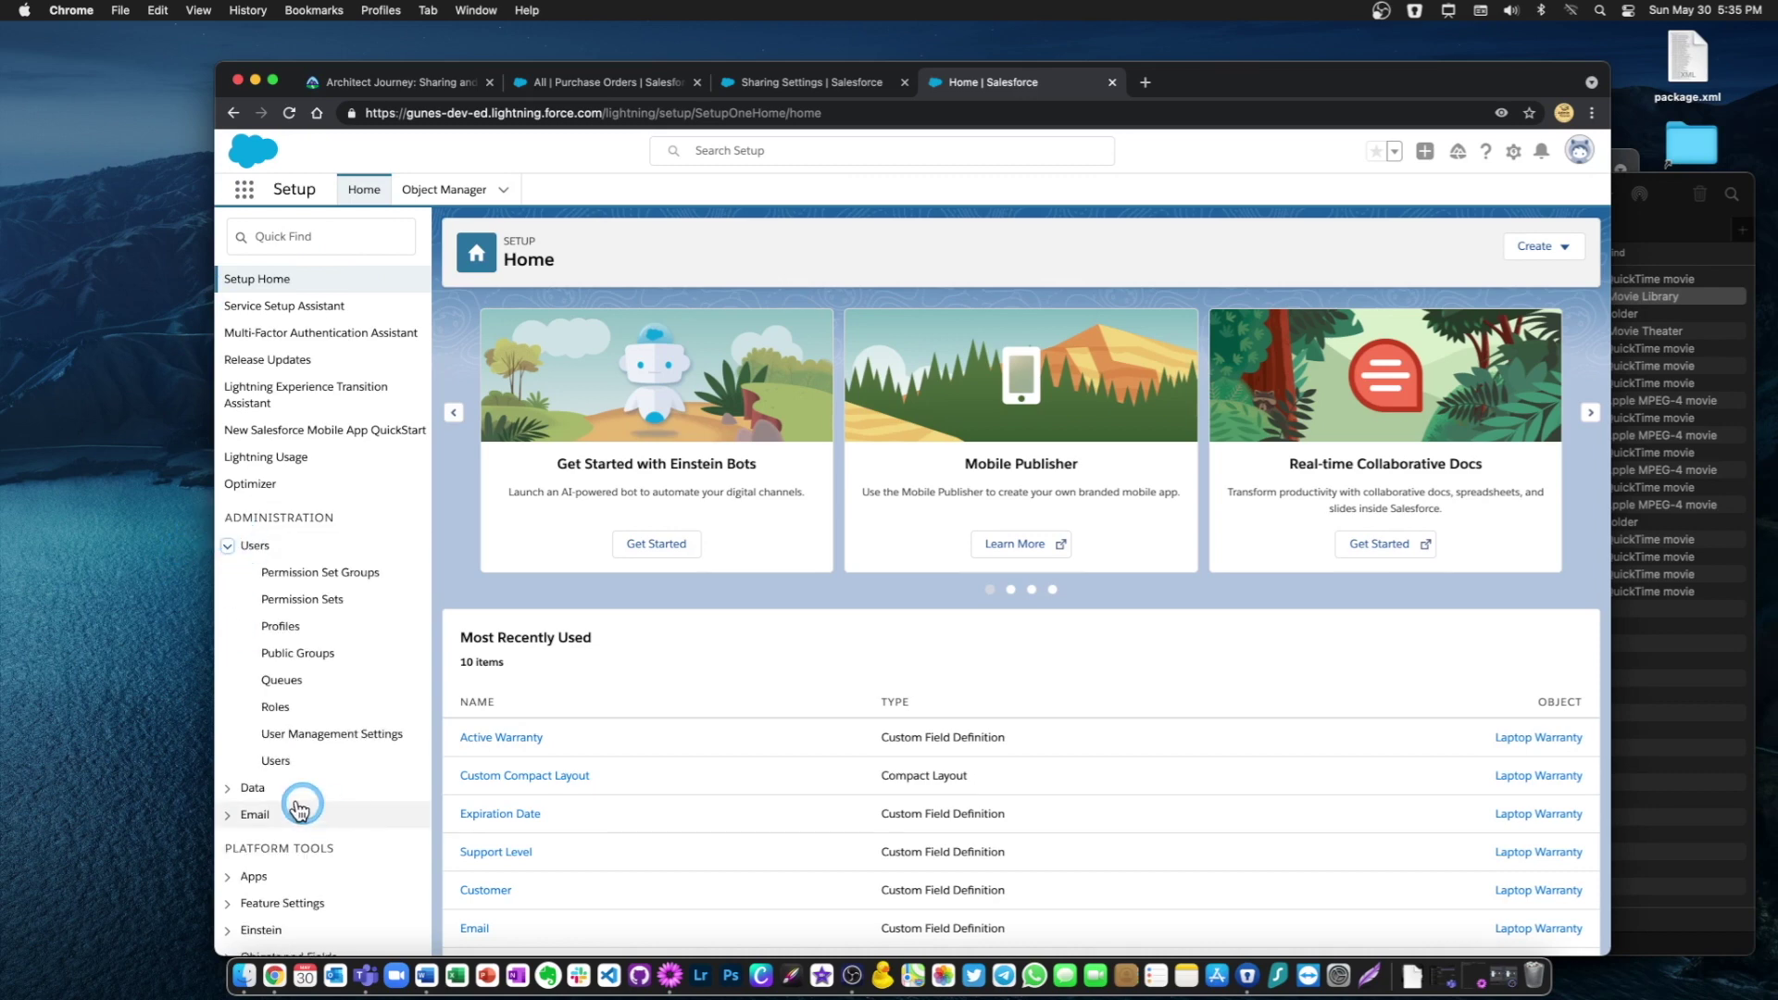
left_click(276, 761)
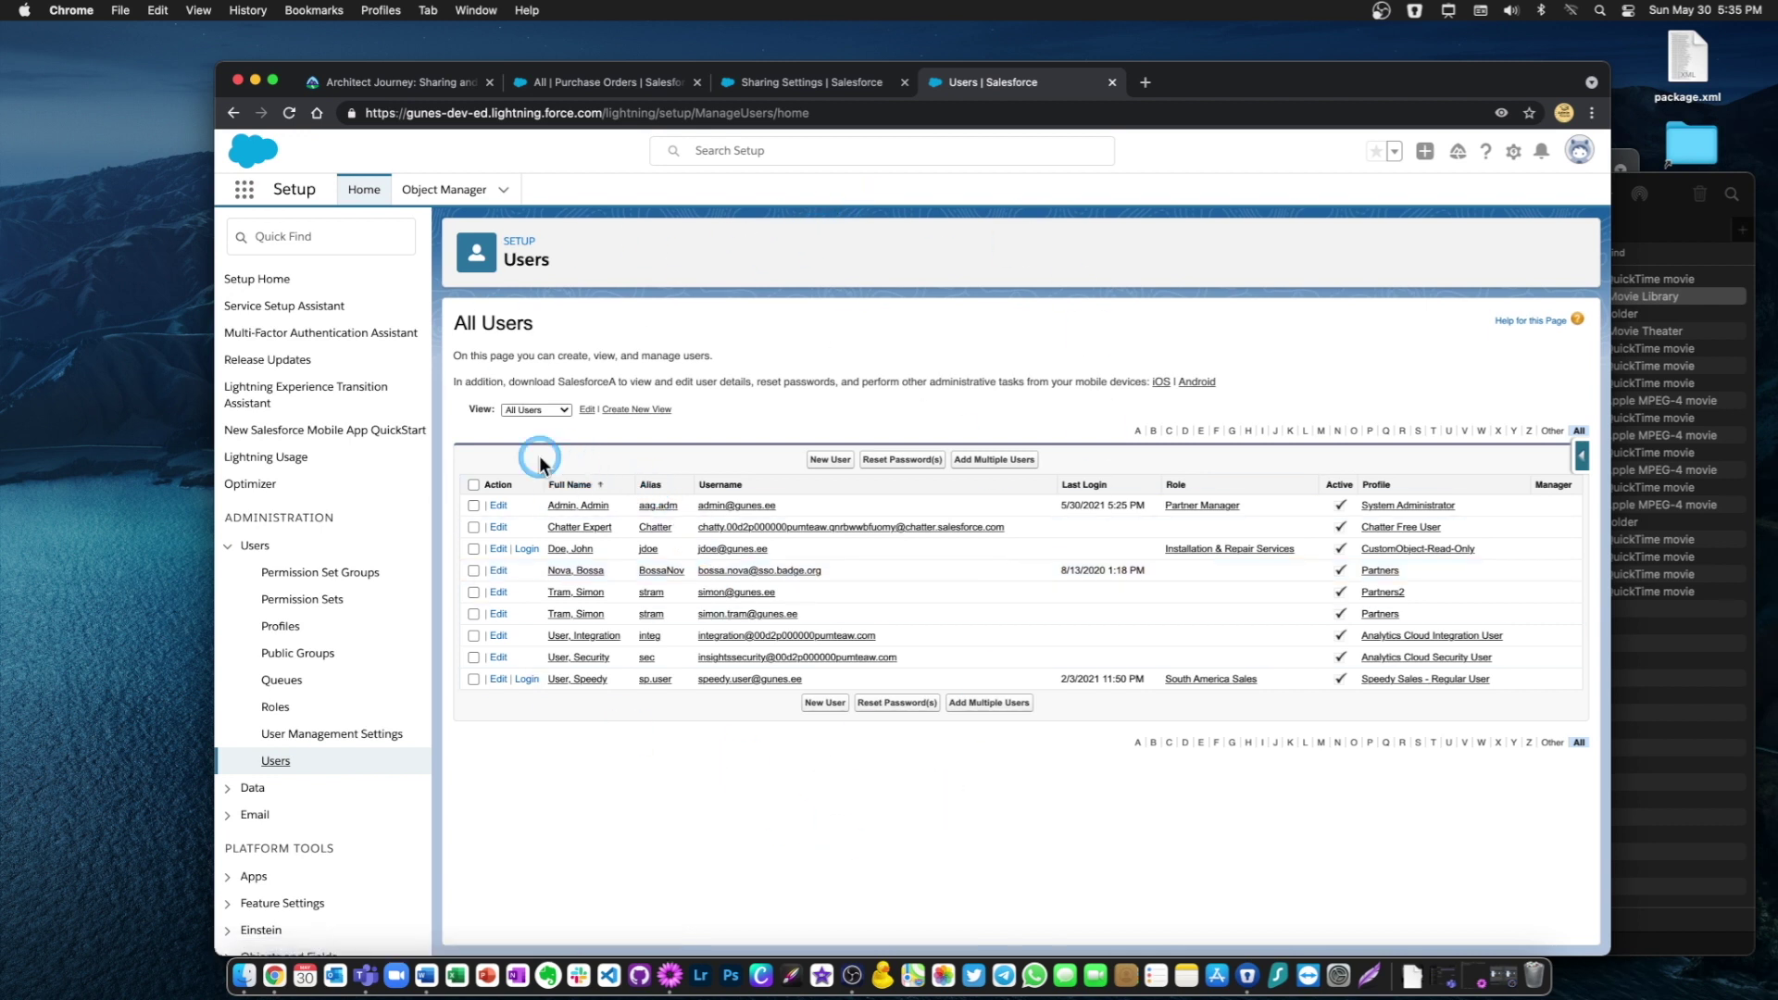
left_click(591, 680)
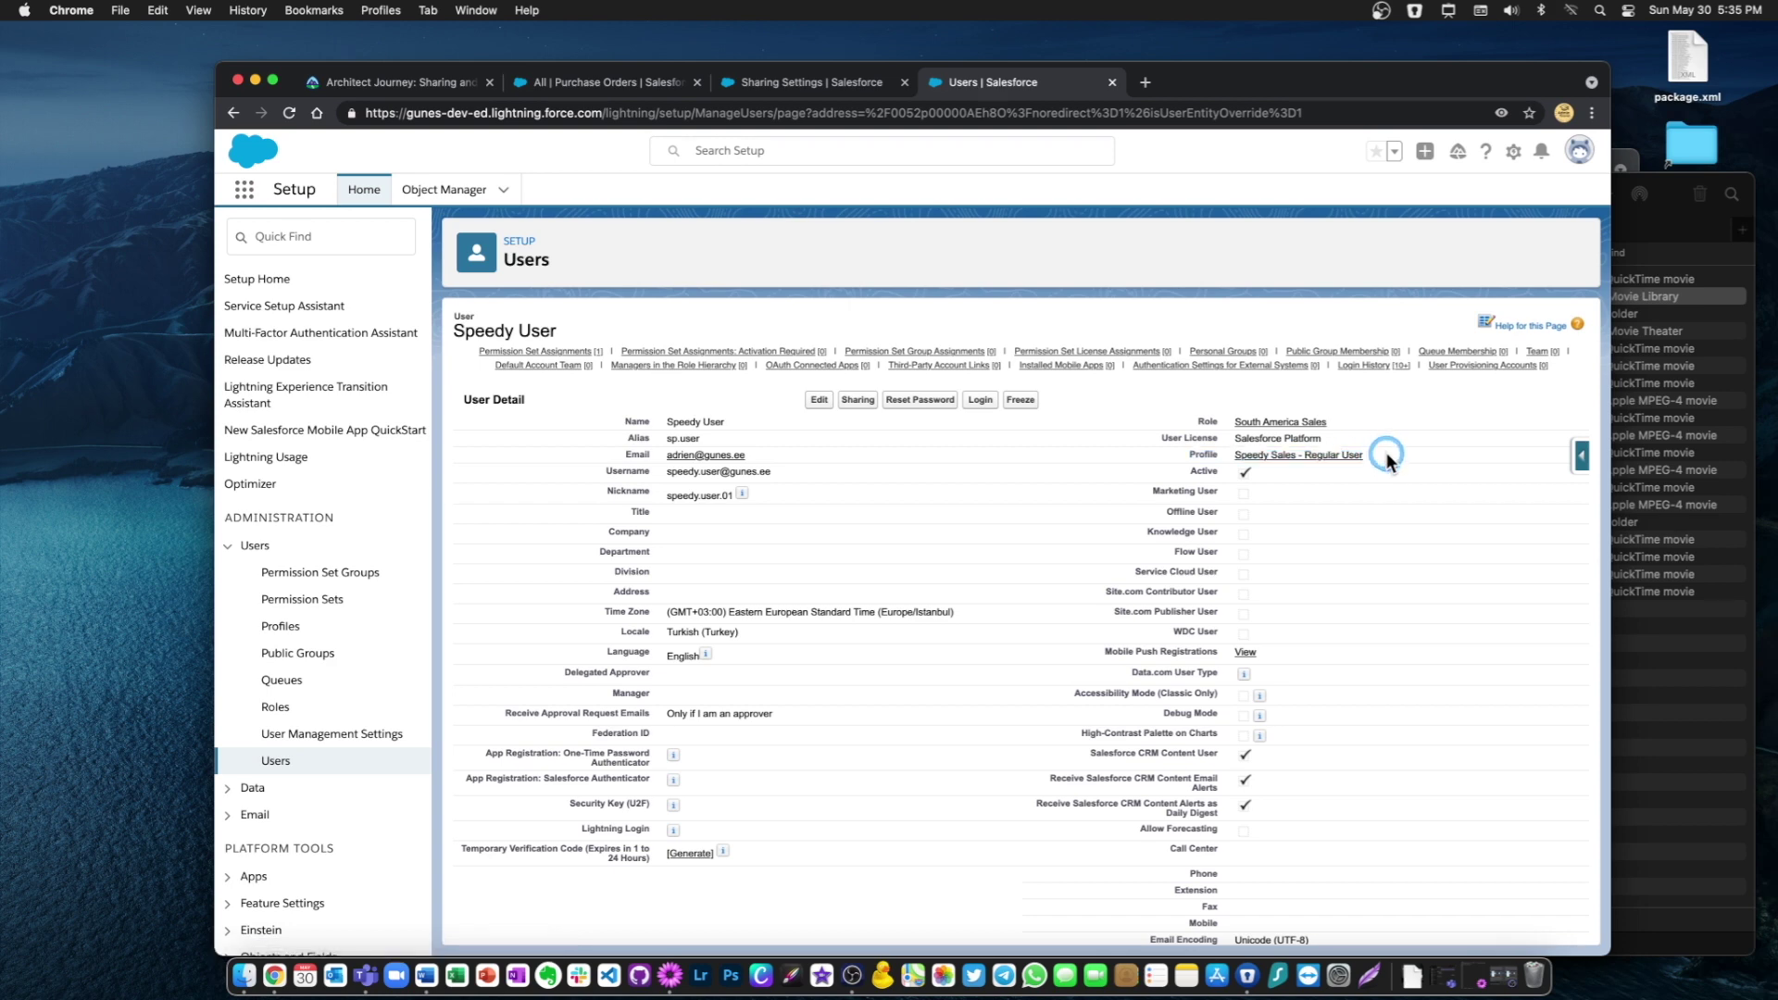
Review the user's South America Sales role and Speedy Sales - Purchase Orders permission set assignment
scroll(1128, 502, "down", 10)
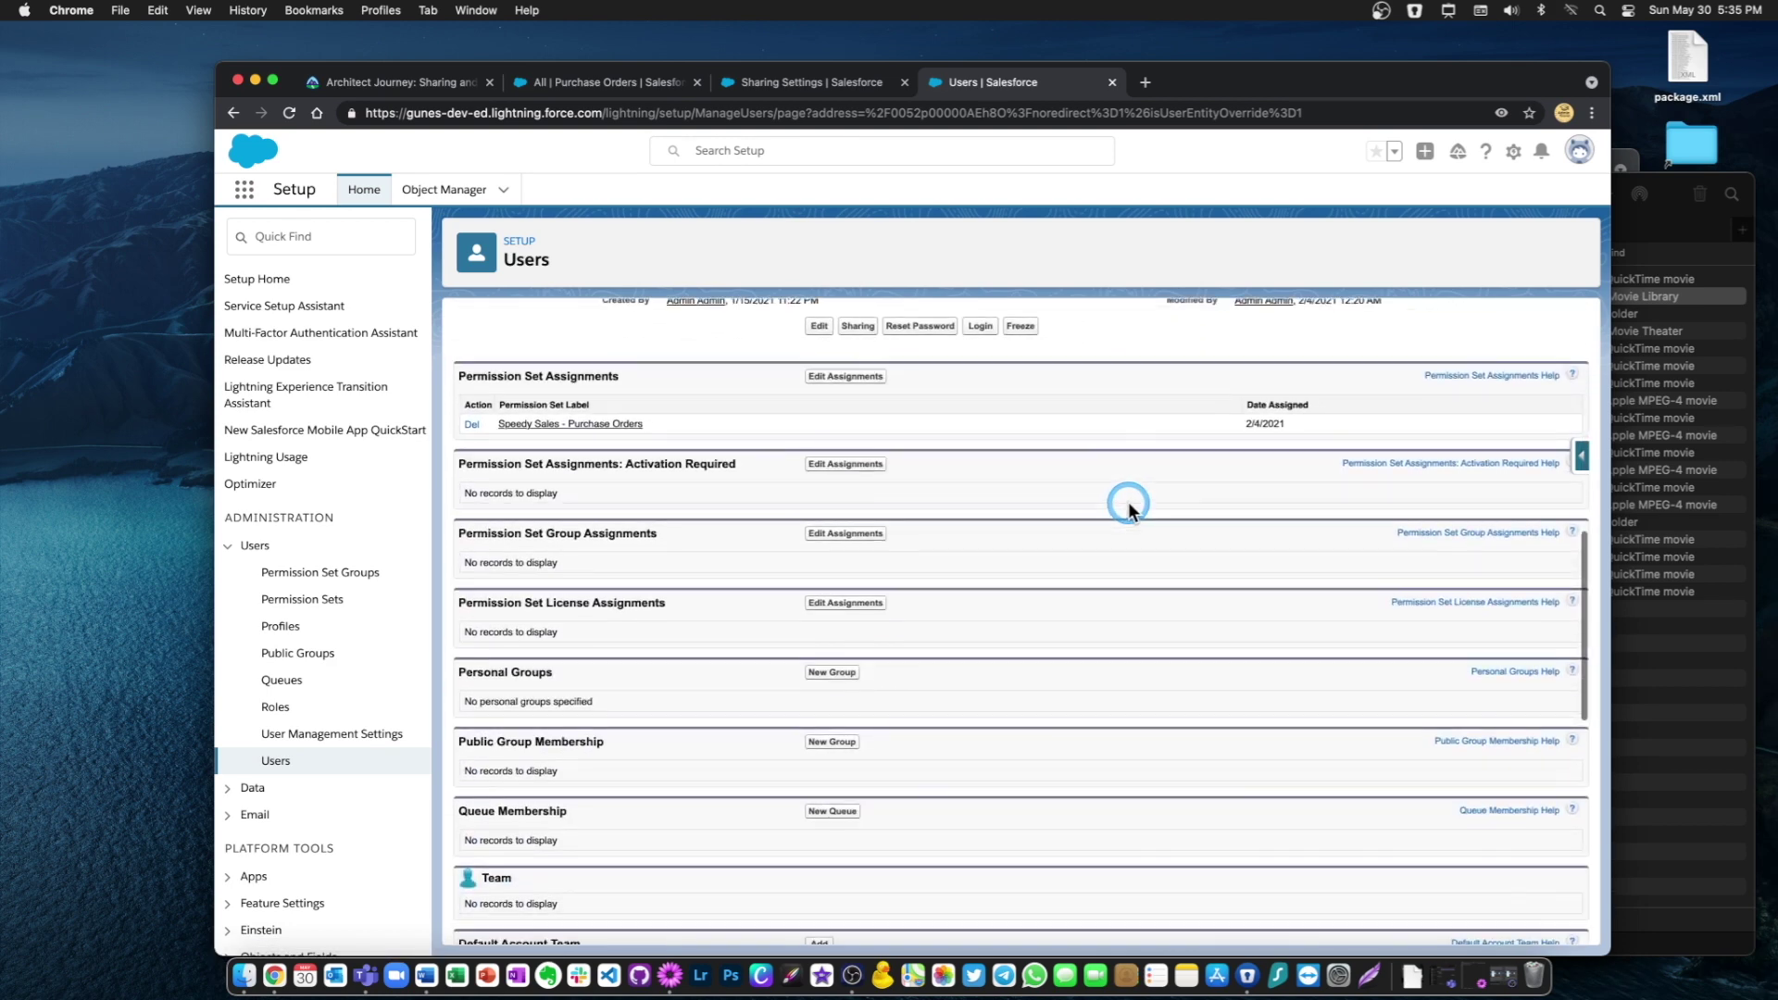
scroll(1128, 502, "up", 3)
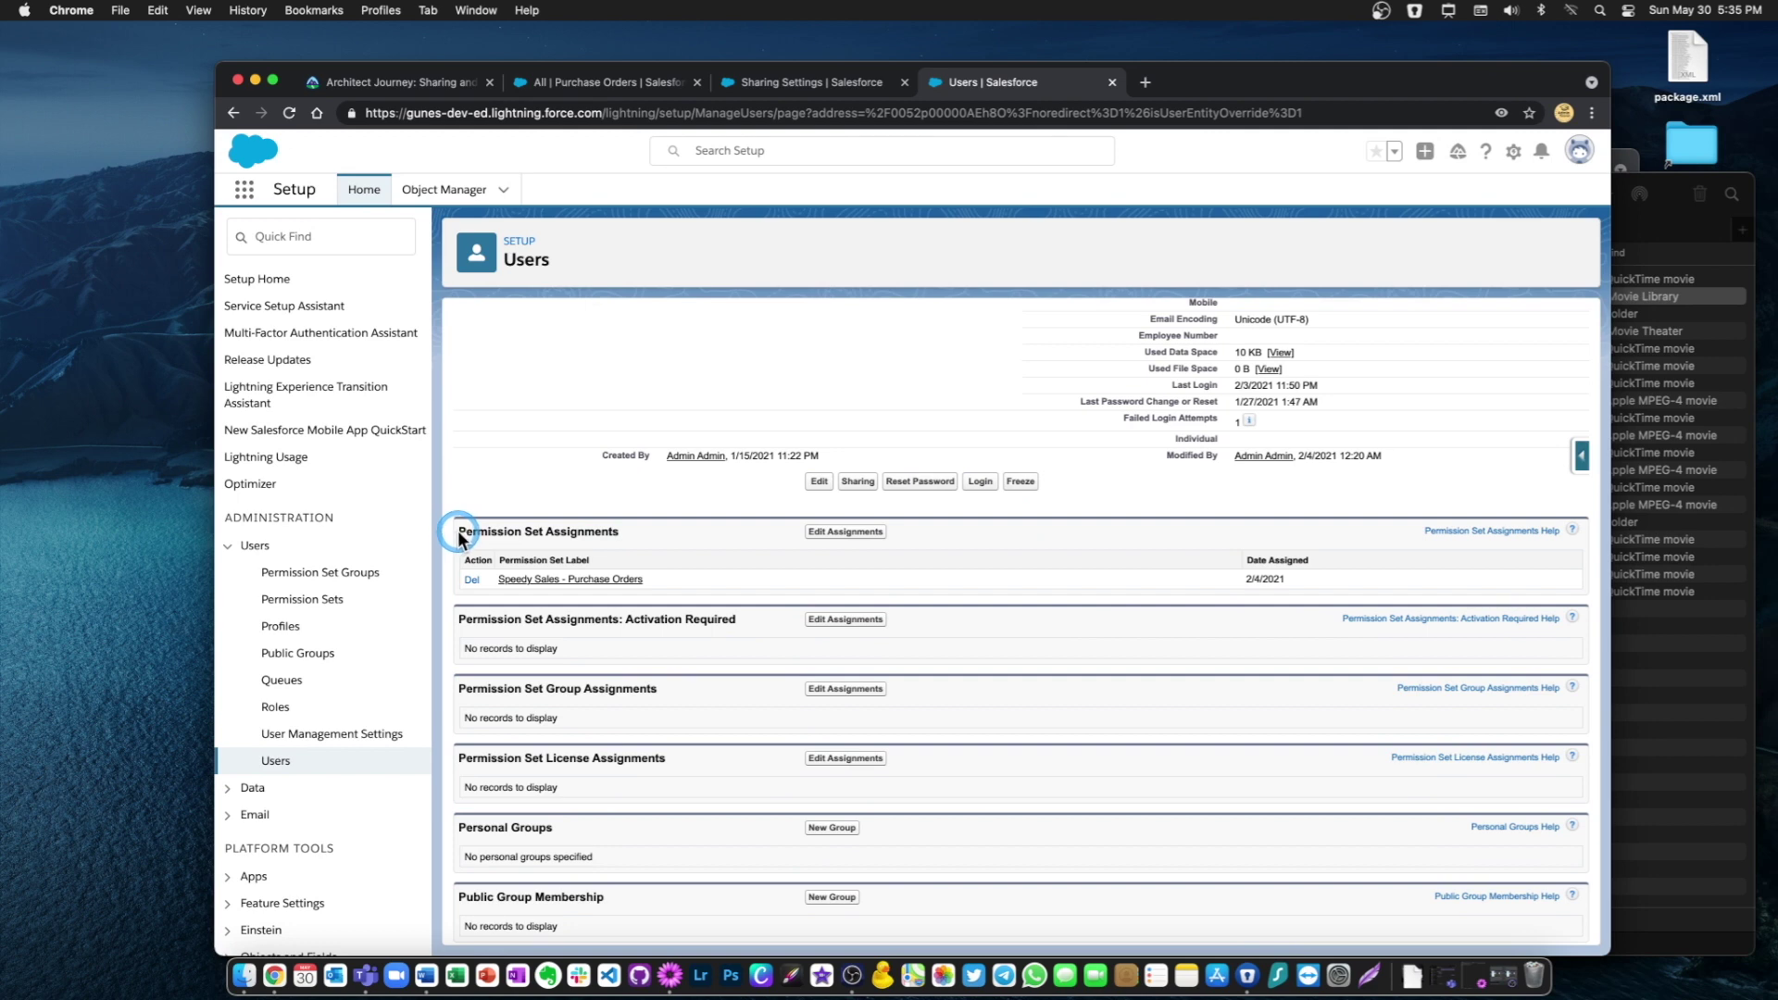
left_click_drag(454, 530, 681, 542)
left_click(671, 534)
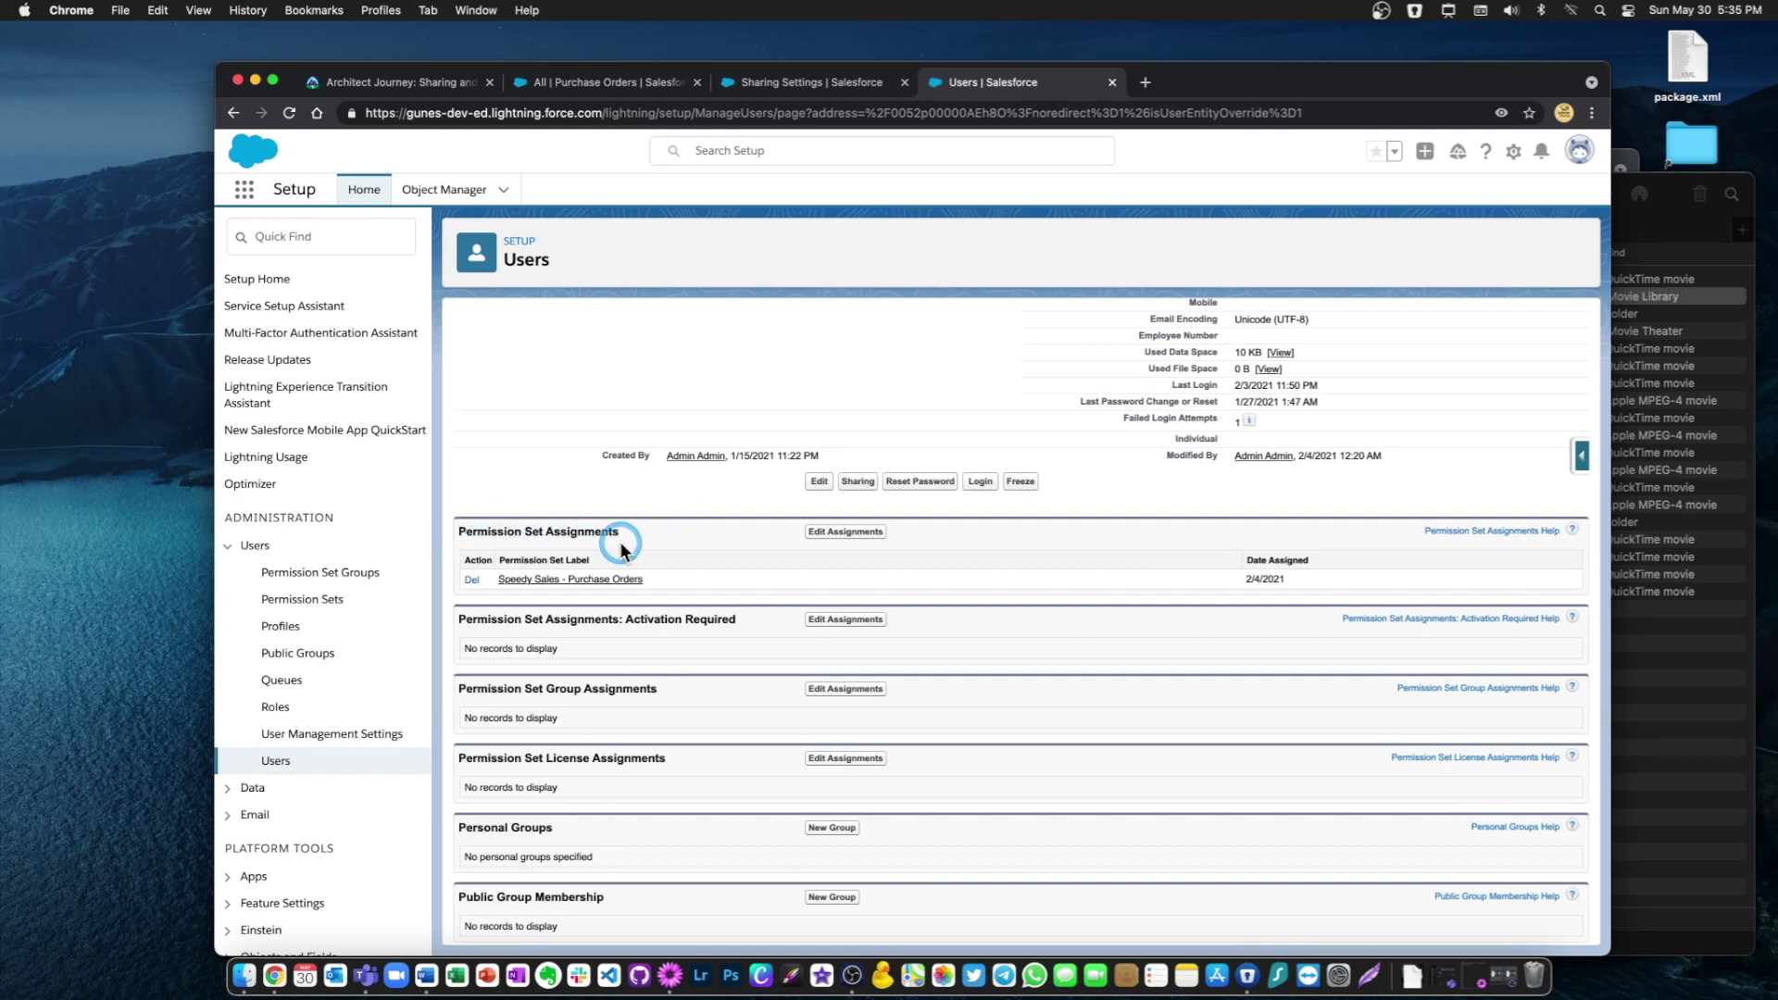
left_click(595, 525)
scroll(648, 537, "up", 8)
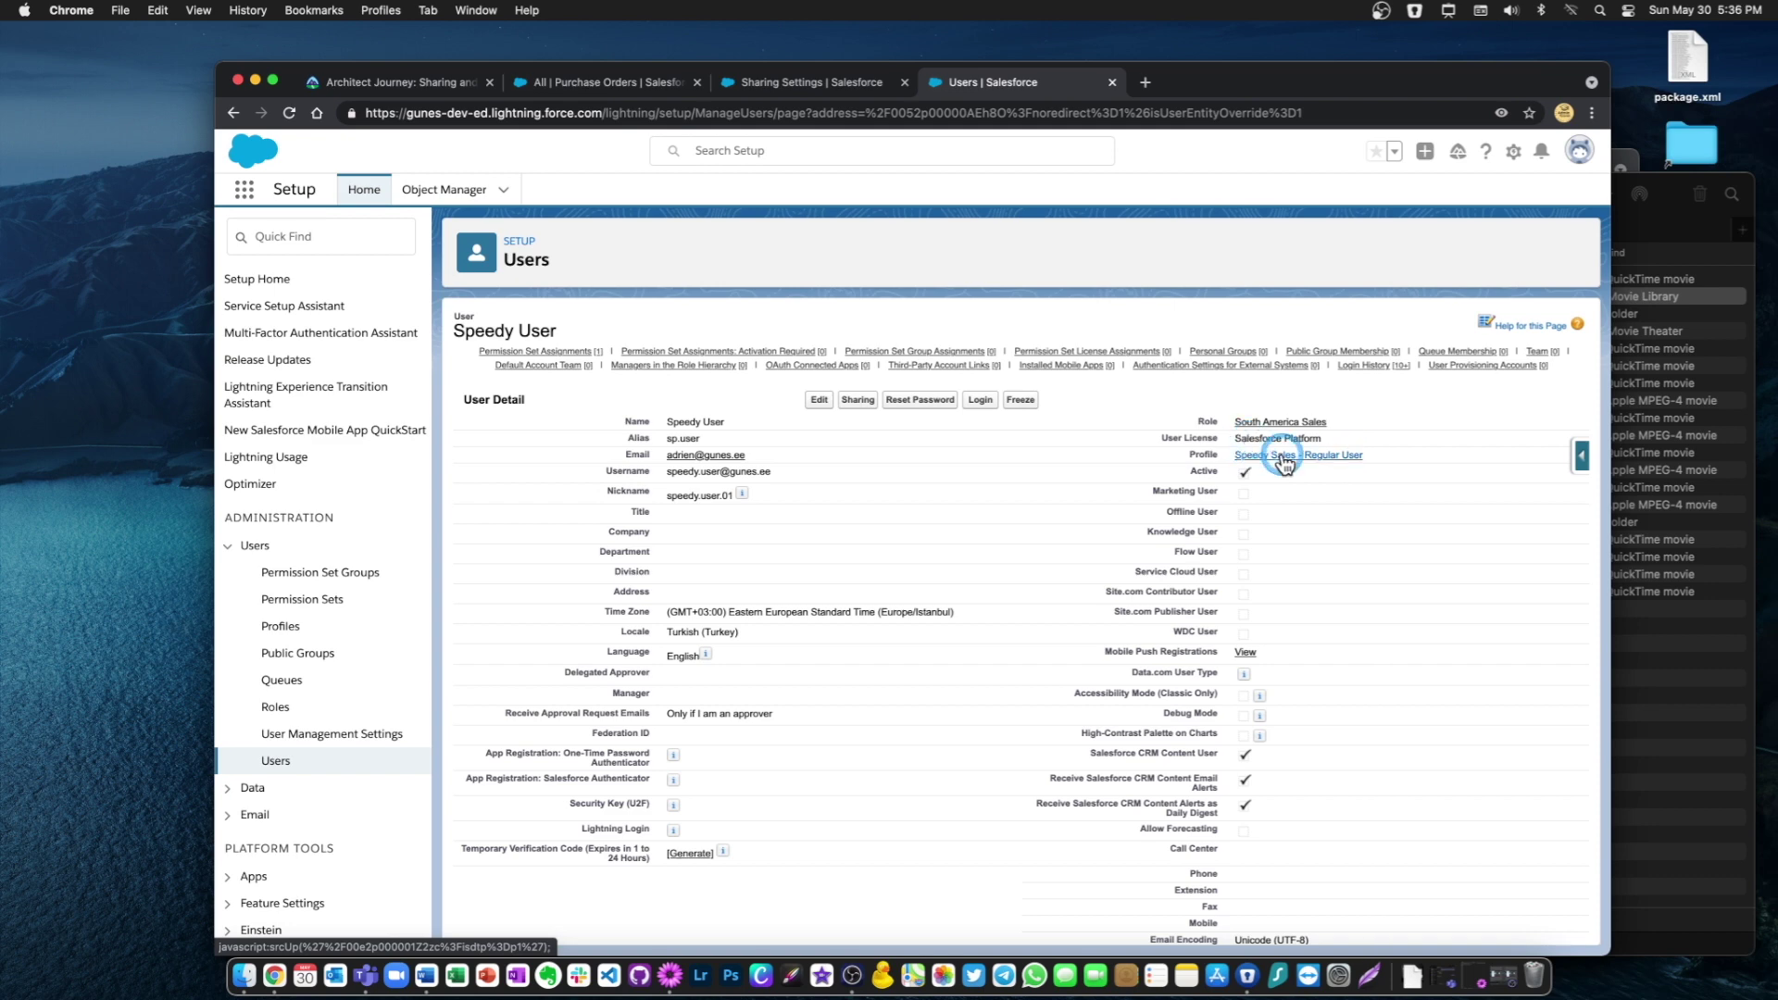
Open the Speedy Sales - Regular User profile
left_click(1283, 457)
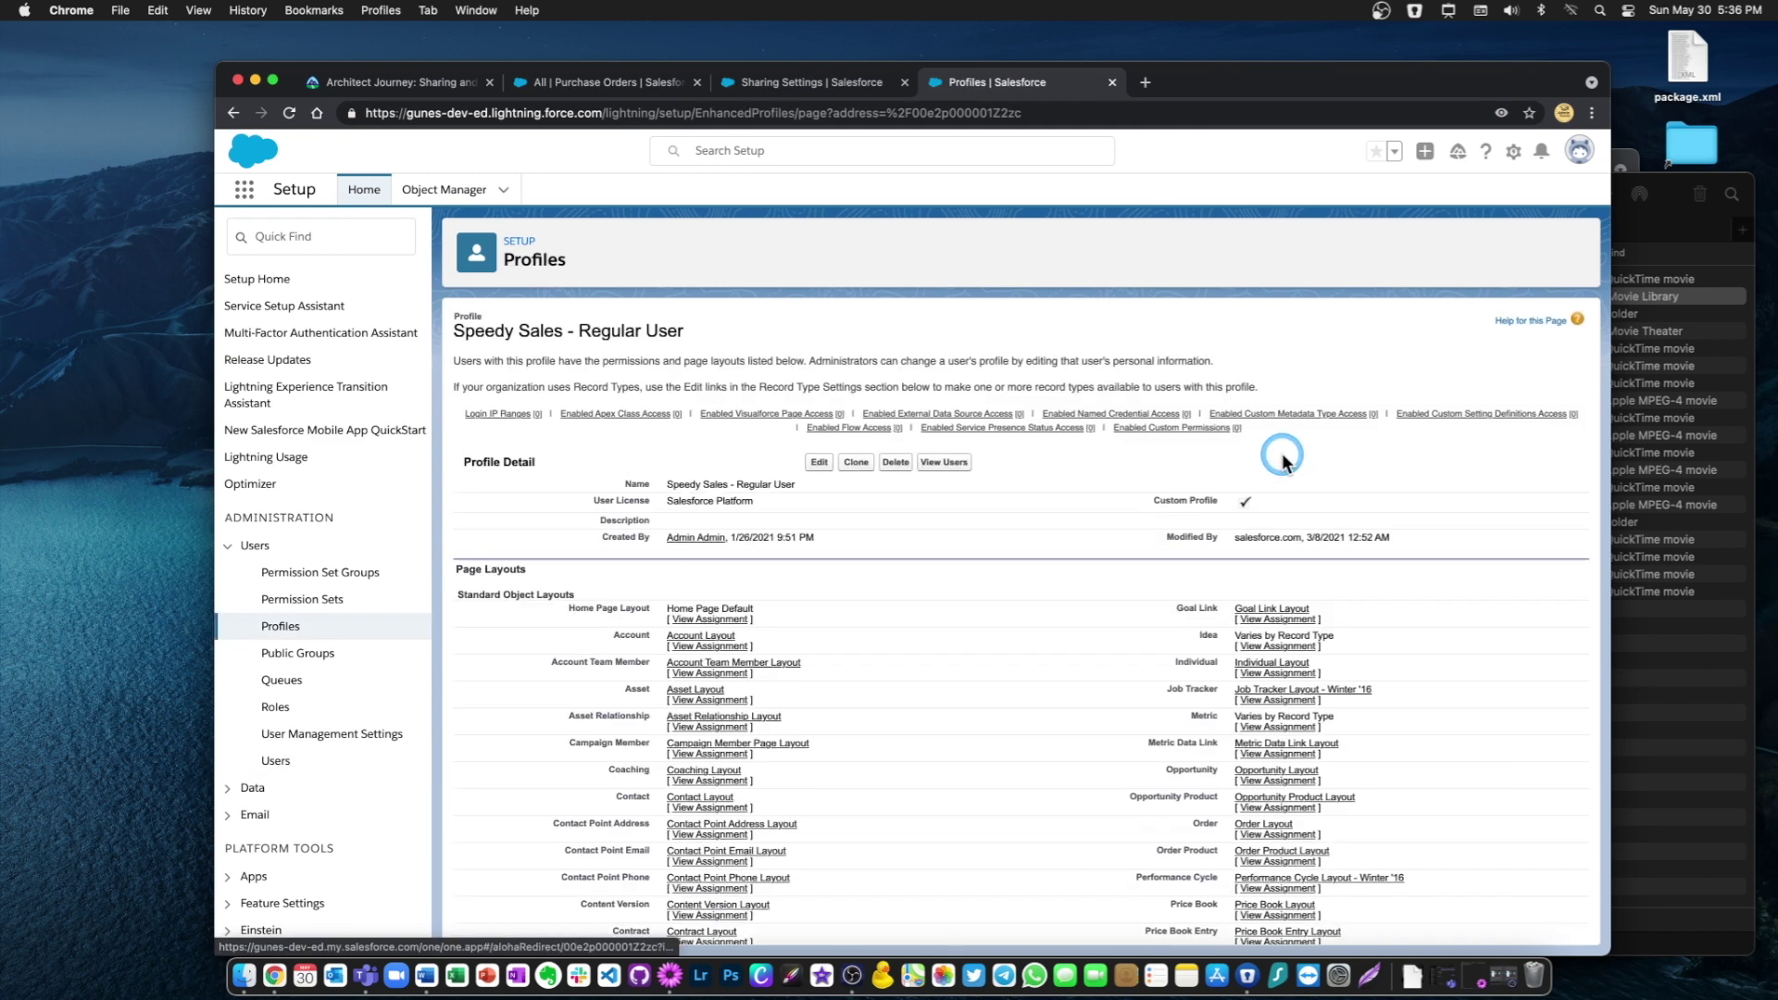
left_click(1283, 456)
left_click(1043, 541)
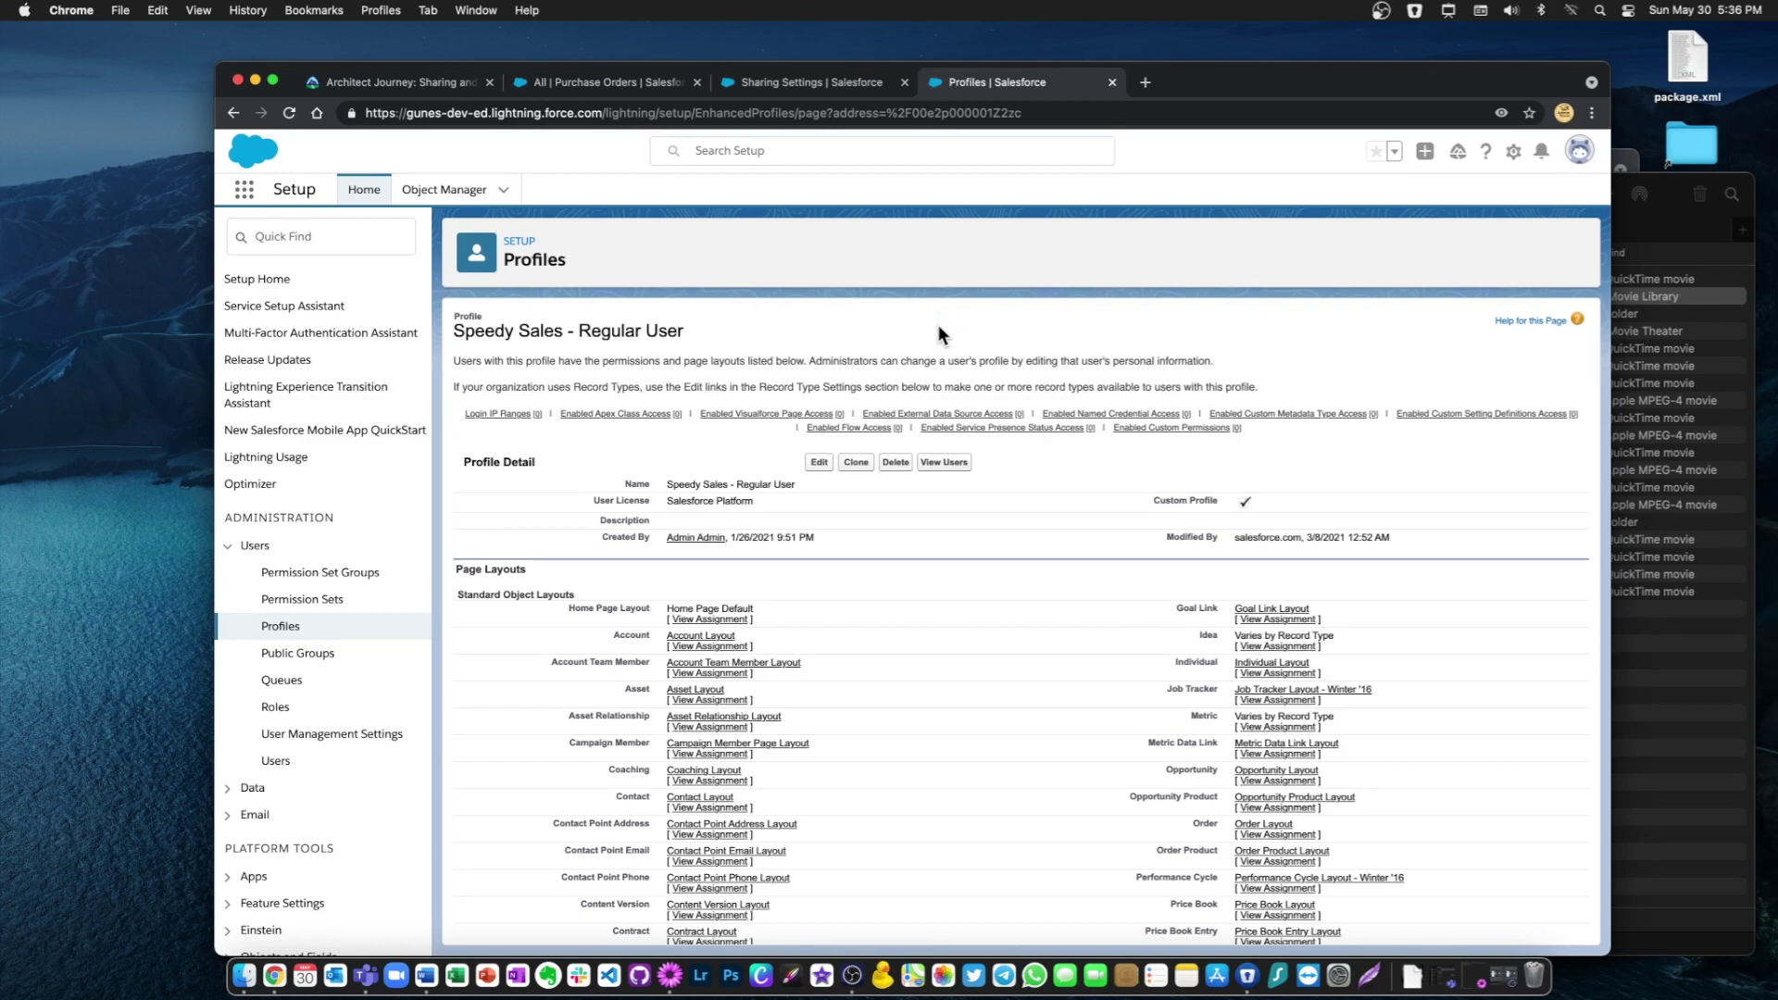
Inspect the profile's Custom Object Permissions, including the Speedy Products row, then return to the top
scroll(938, 325, "down", 20)
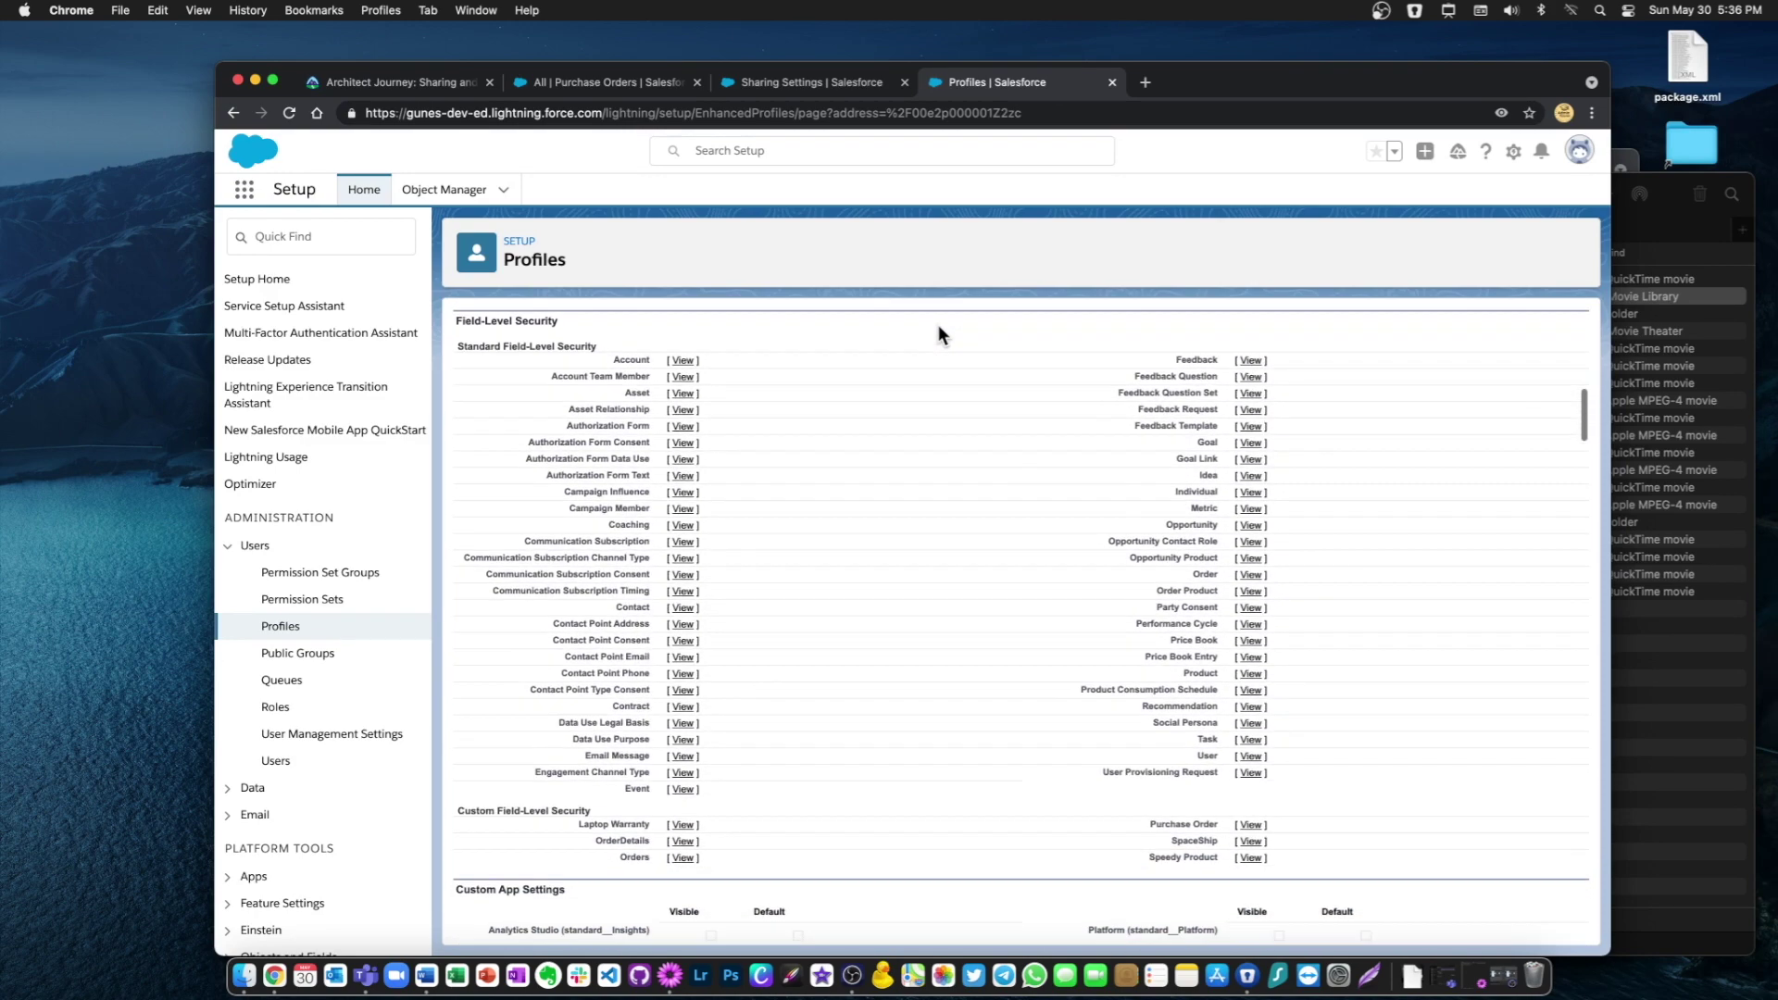
scroll(938, 325, "down", 20)
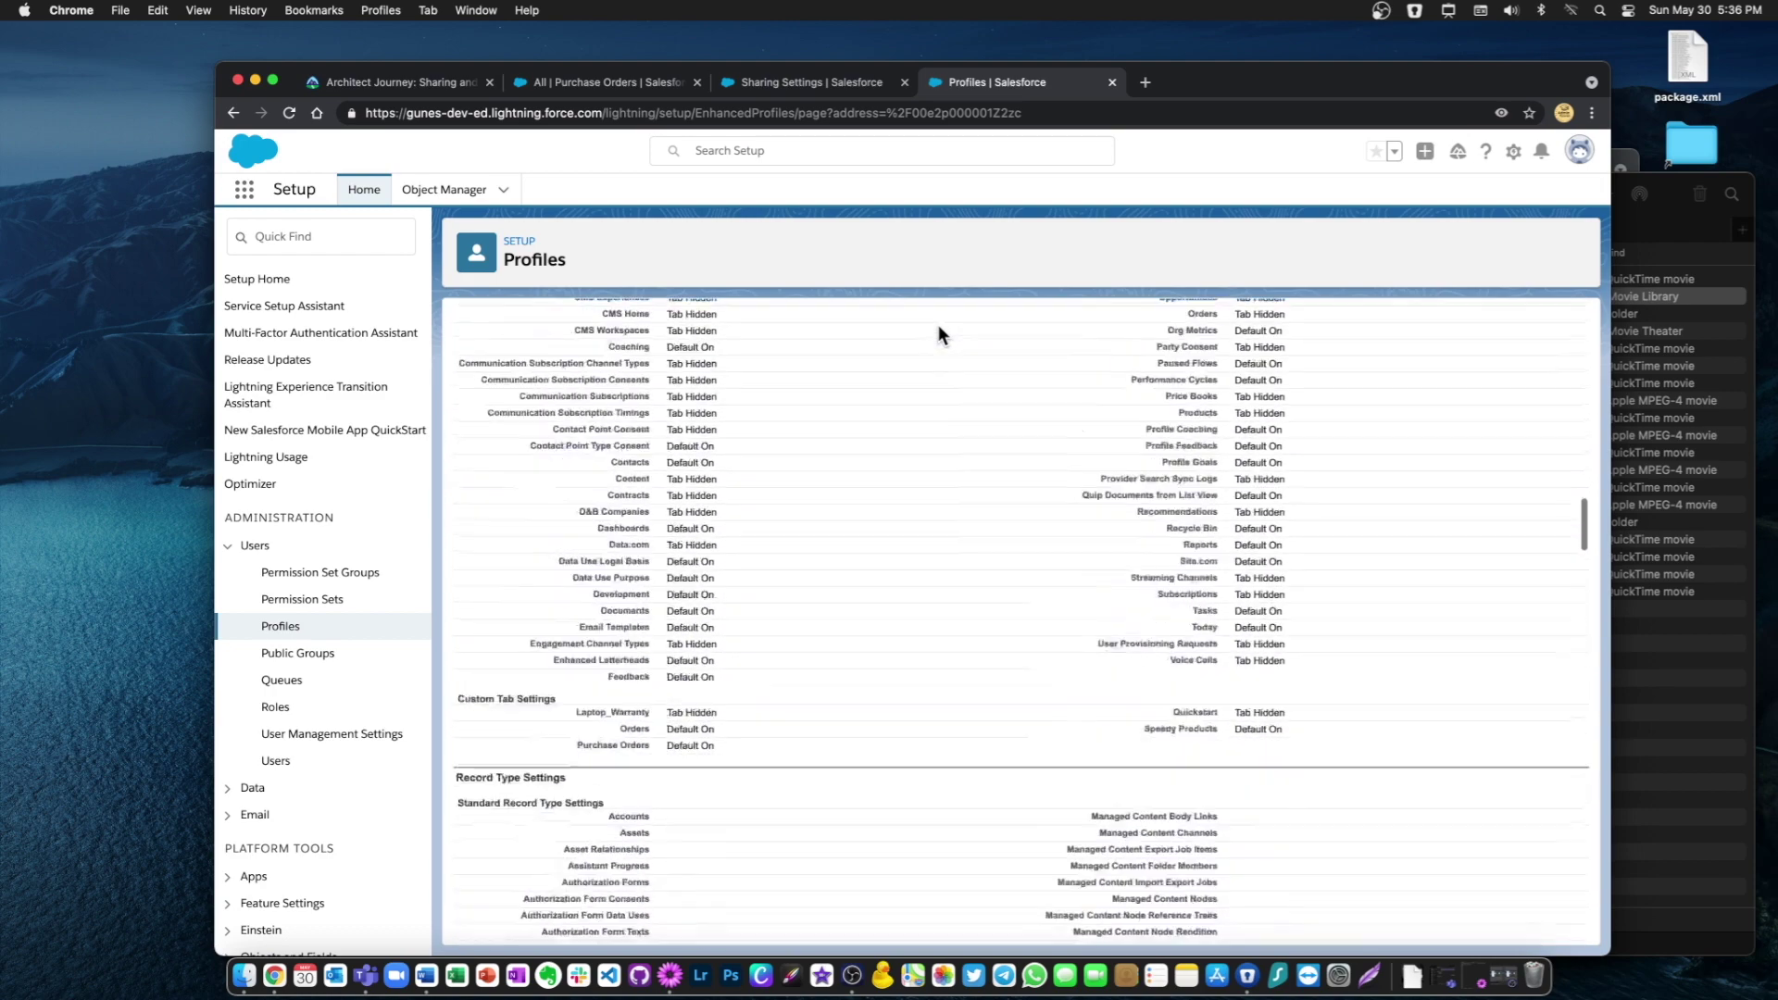
scroll(937, 325, "down", 20)
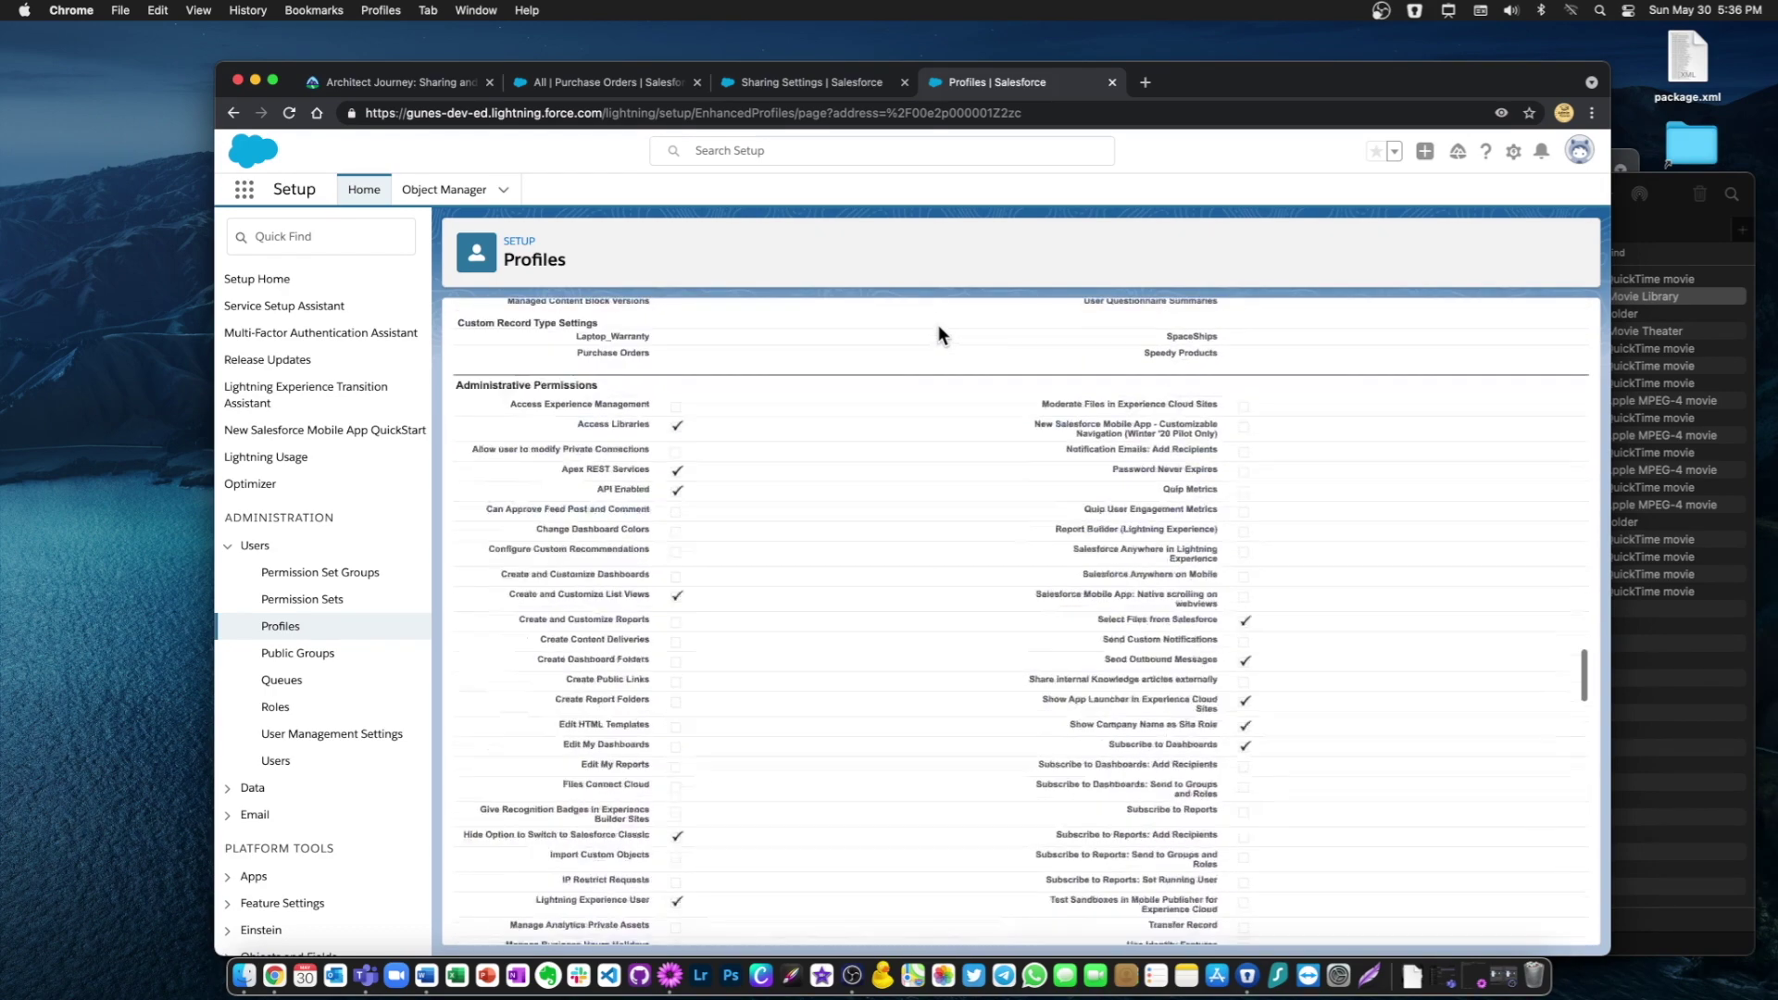
scroll(937, 333, "down", 10)
scroll(937, 333, "down", 15)
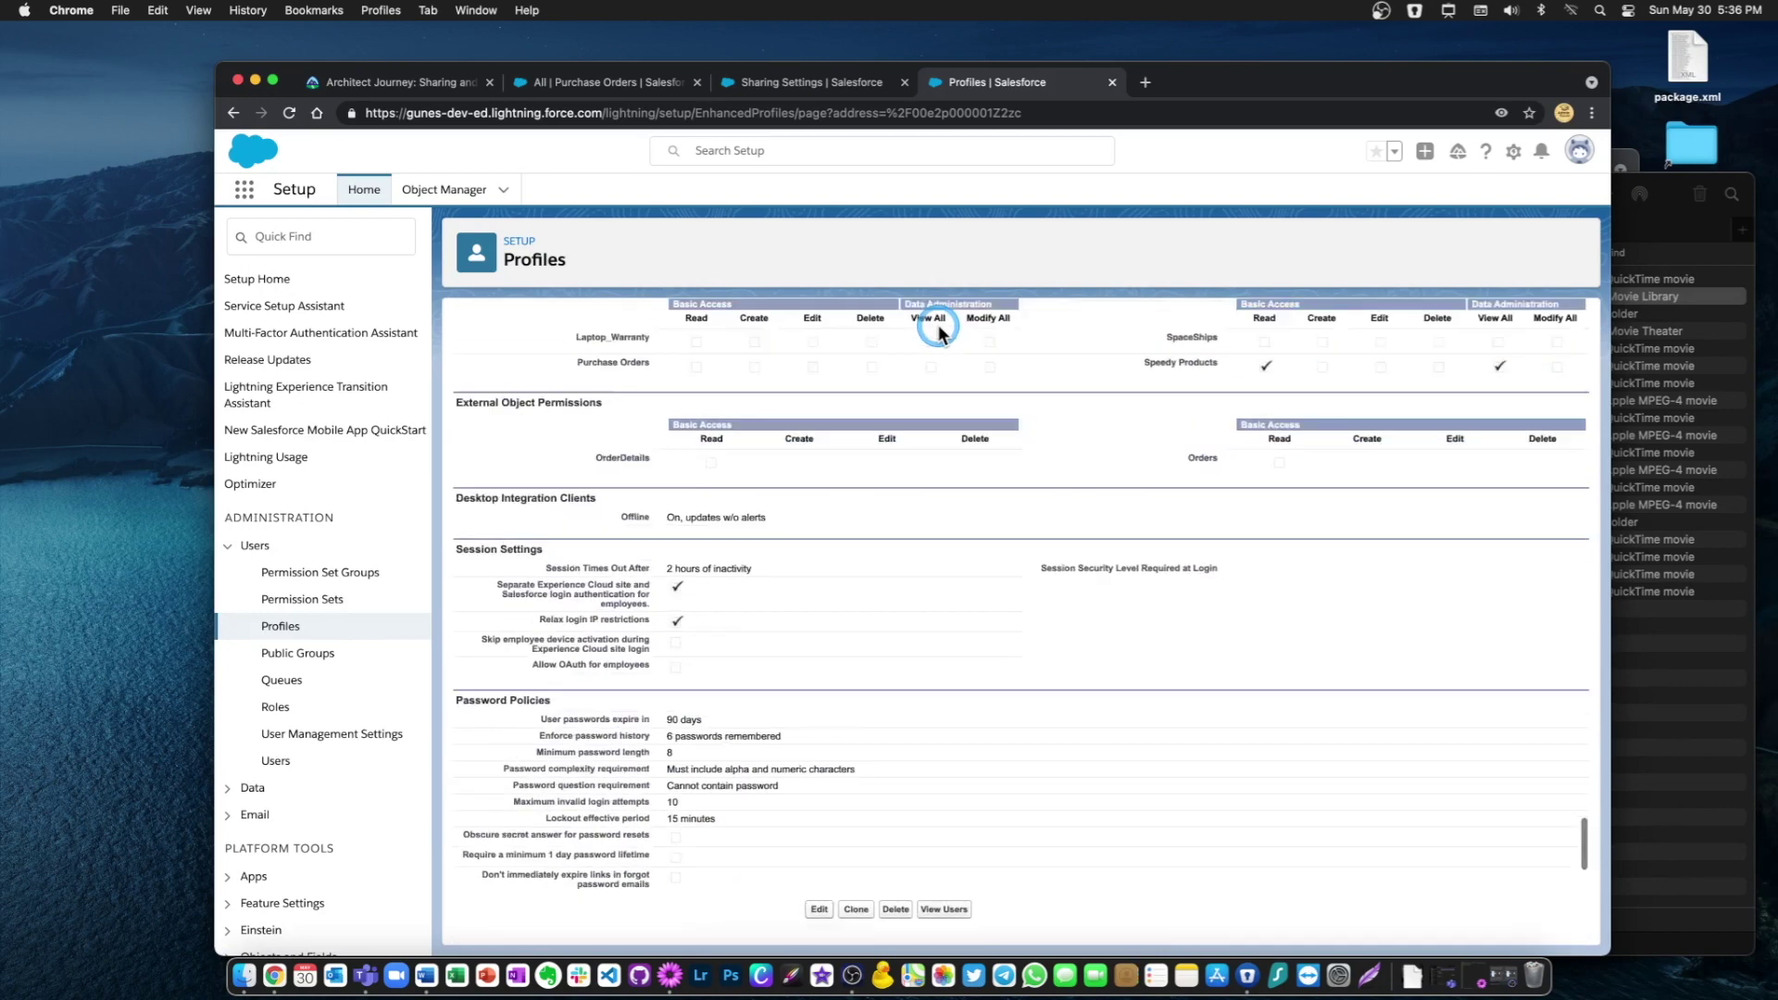
scroll(939, 331, "up", 3)
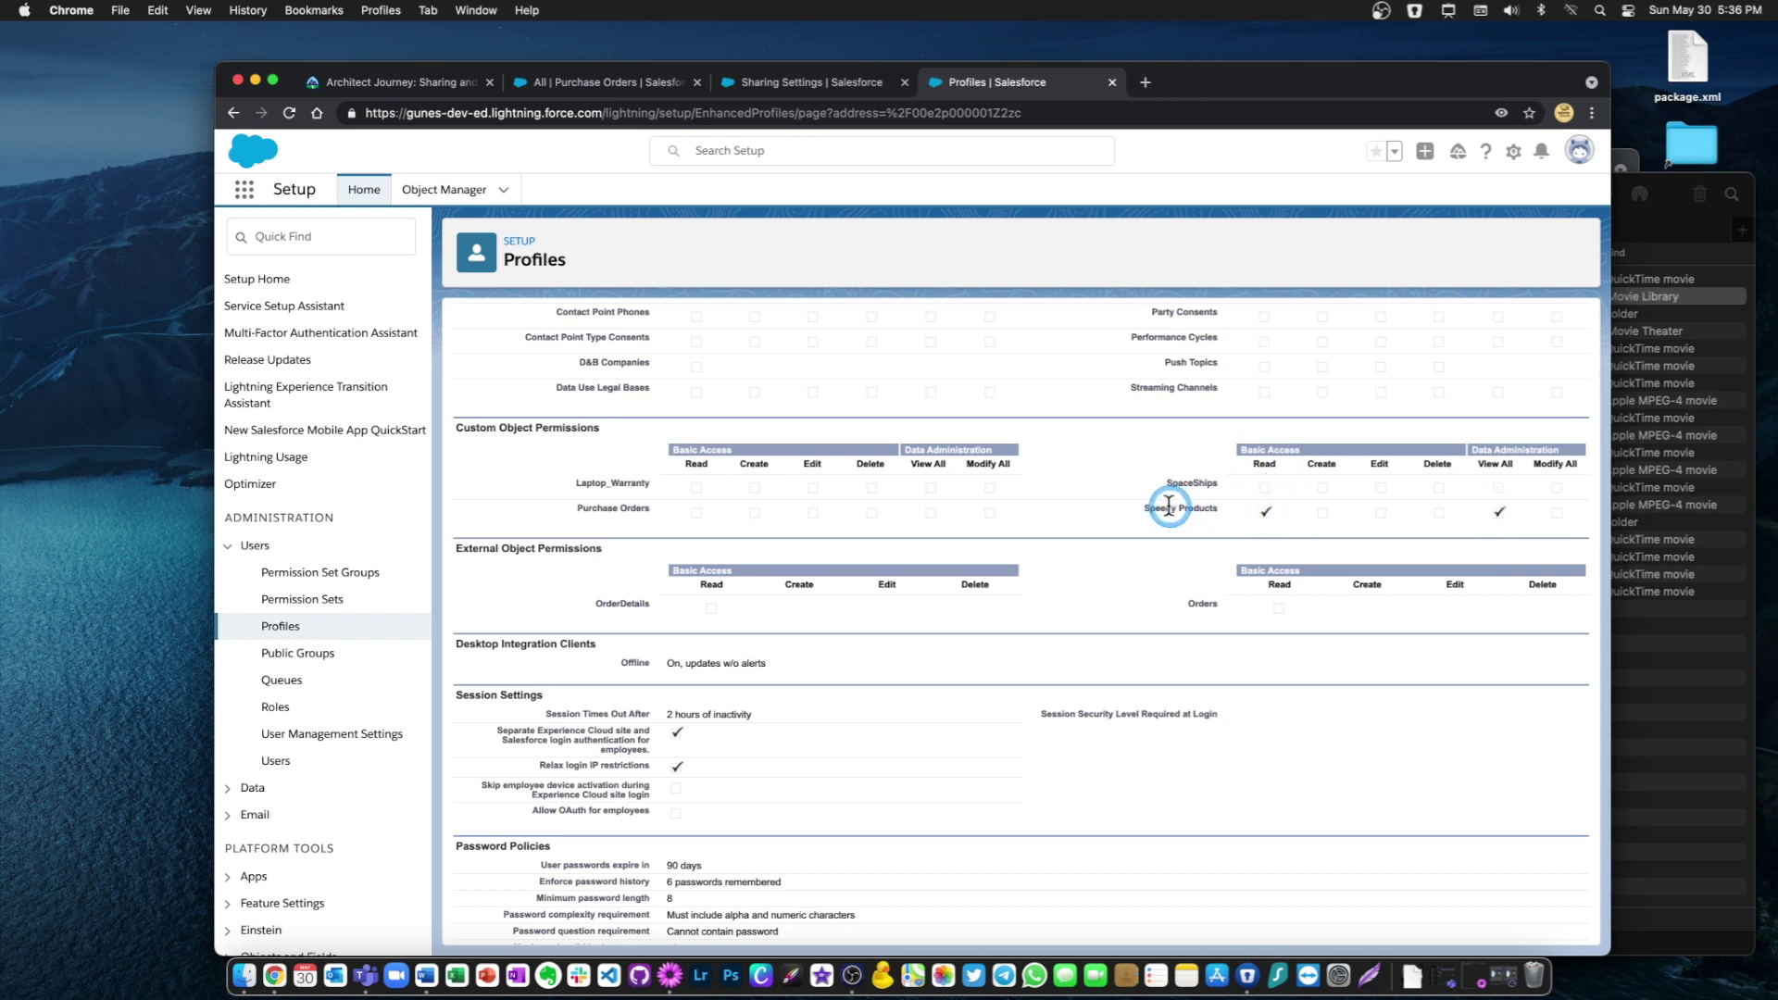
left_click_drag(1145, 508, 1230, 504)
scroll(1165, 508, "up", 20)
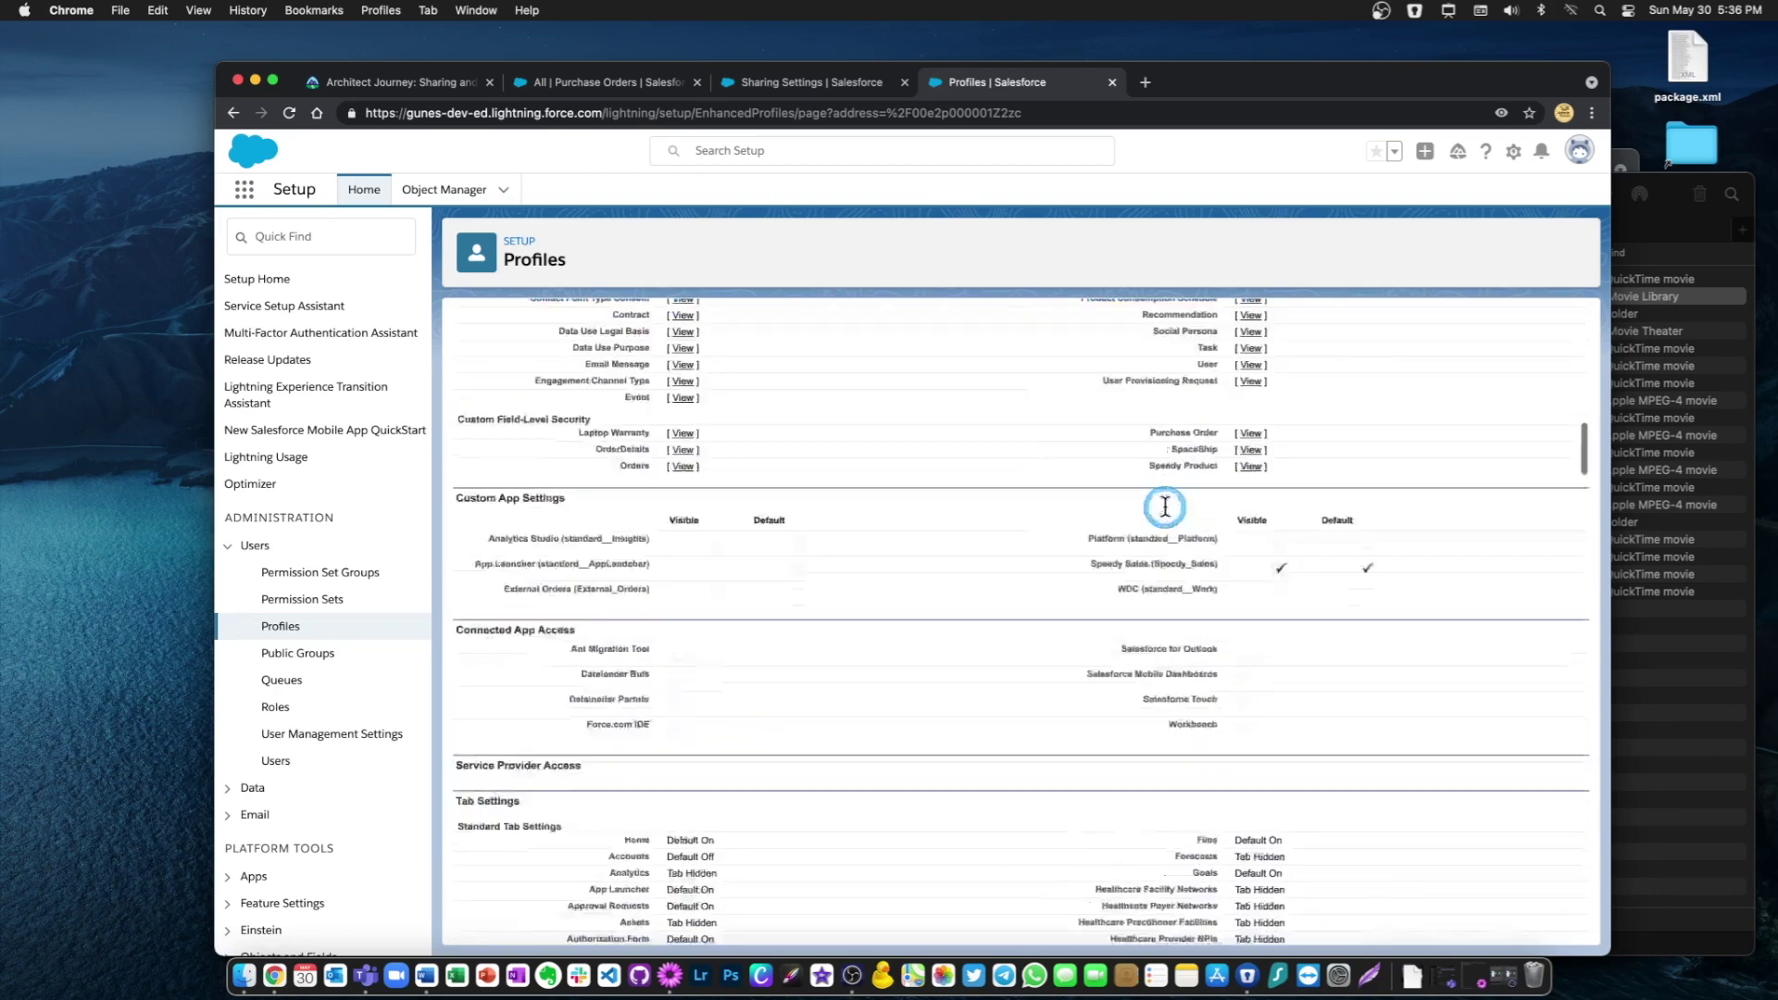
scroll(1166, 508, "up", 3)
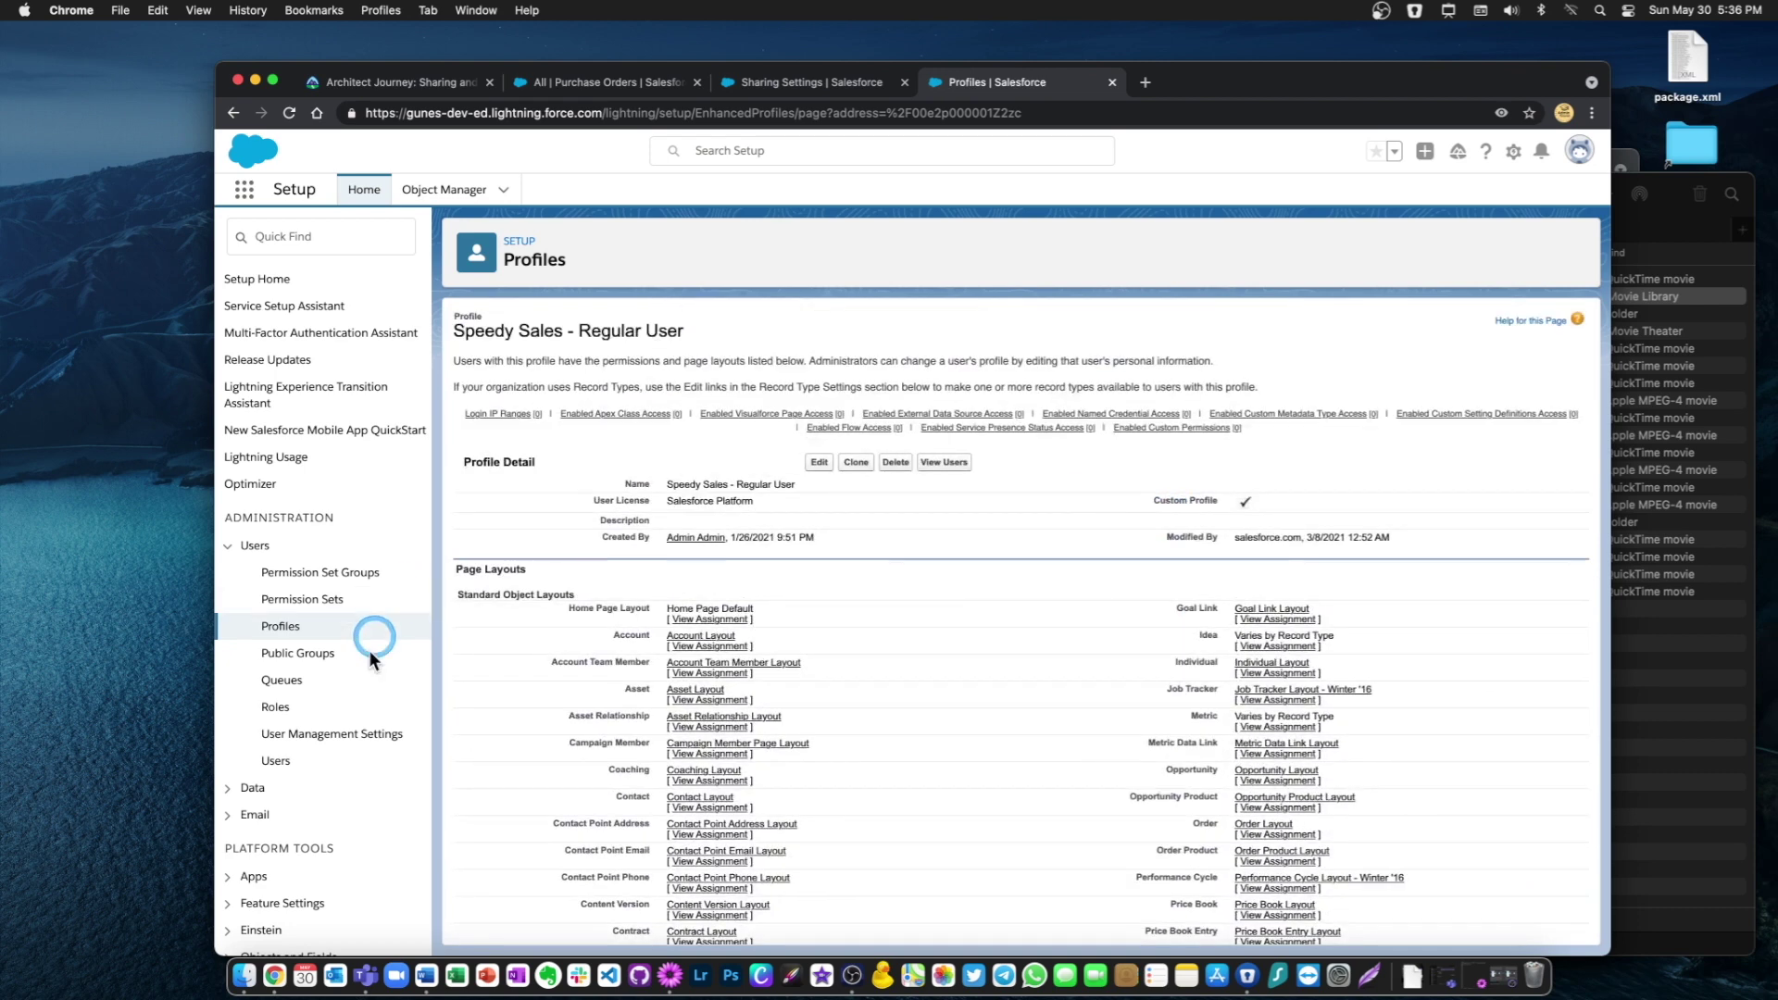
Reopen the sales user's record and follow its Speedy Sales - Purchase Orders permission set link
left_click(277, 761)
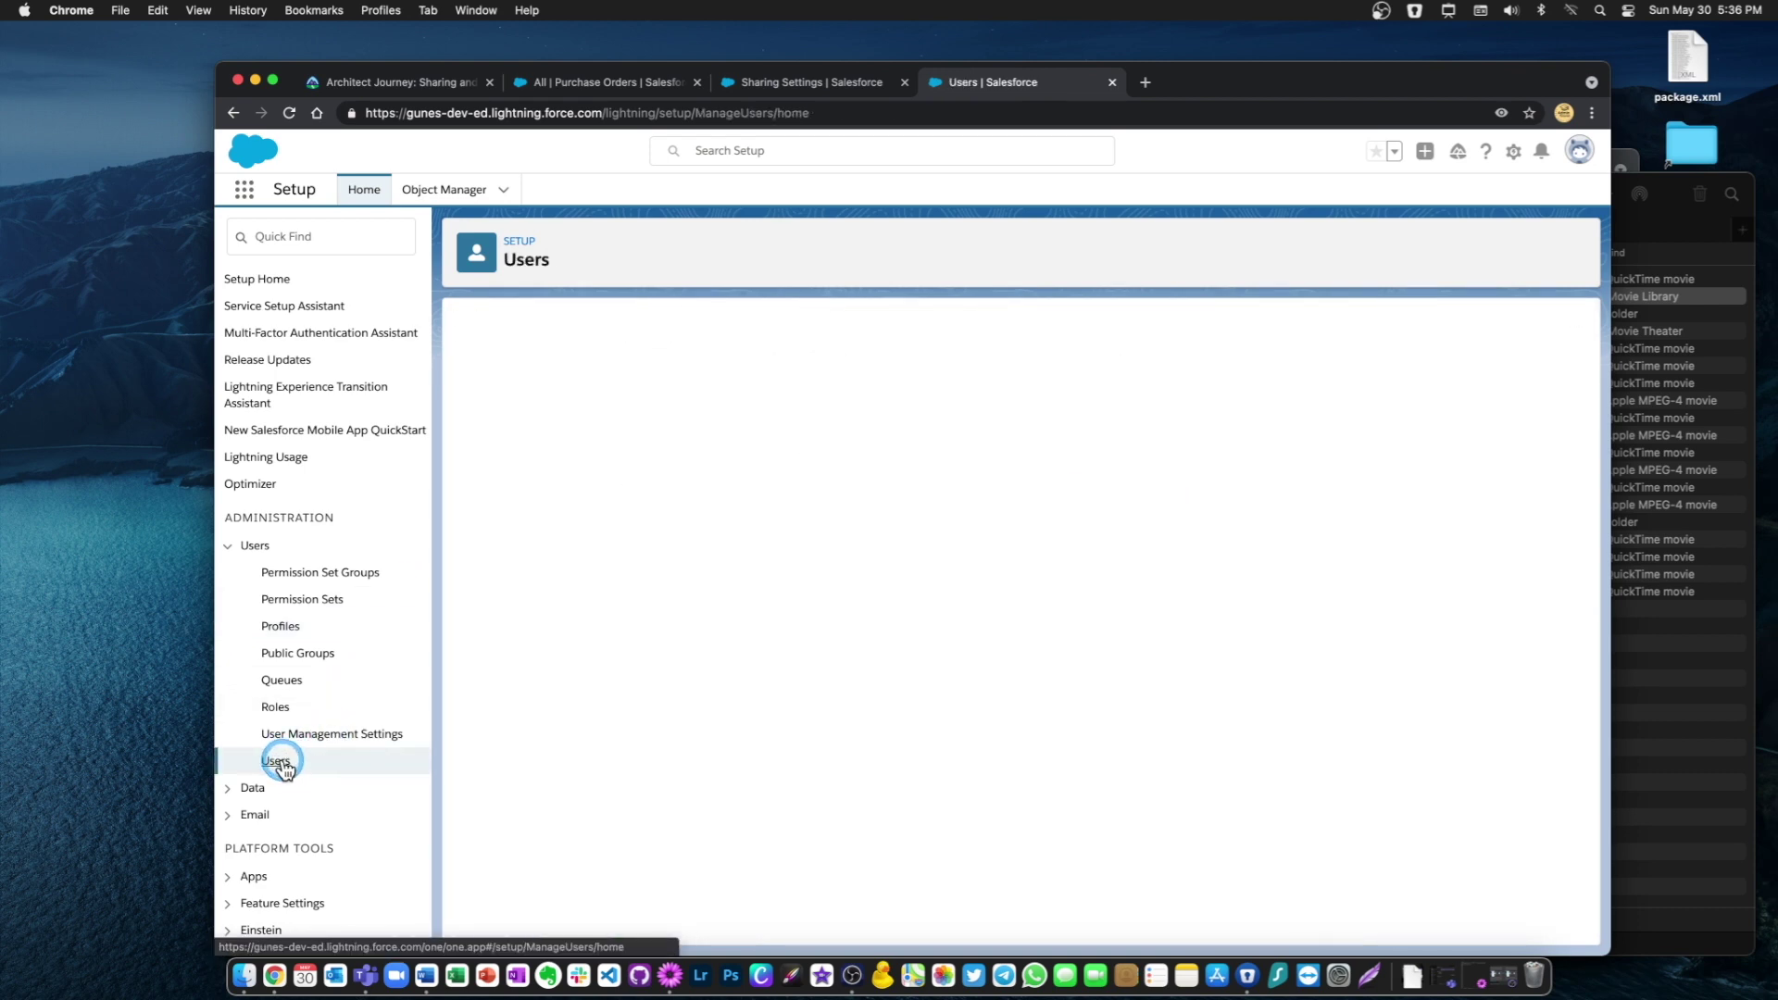
left_click(604, 681)
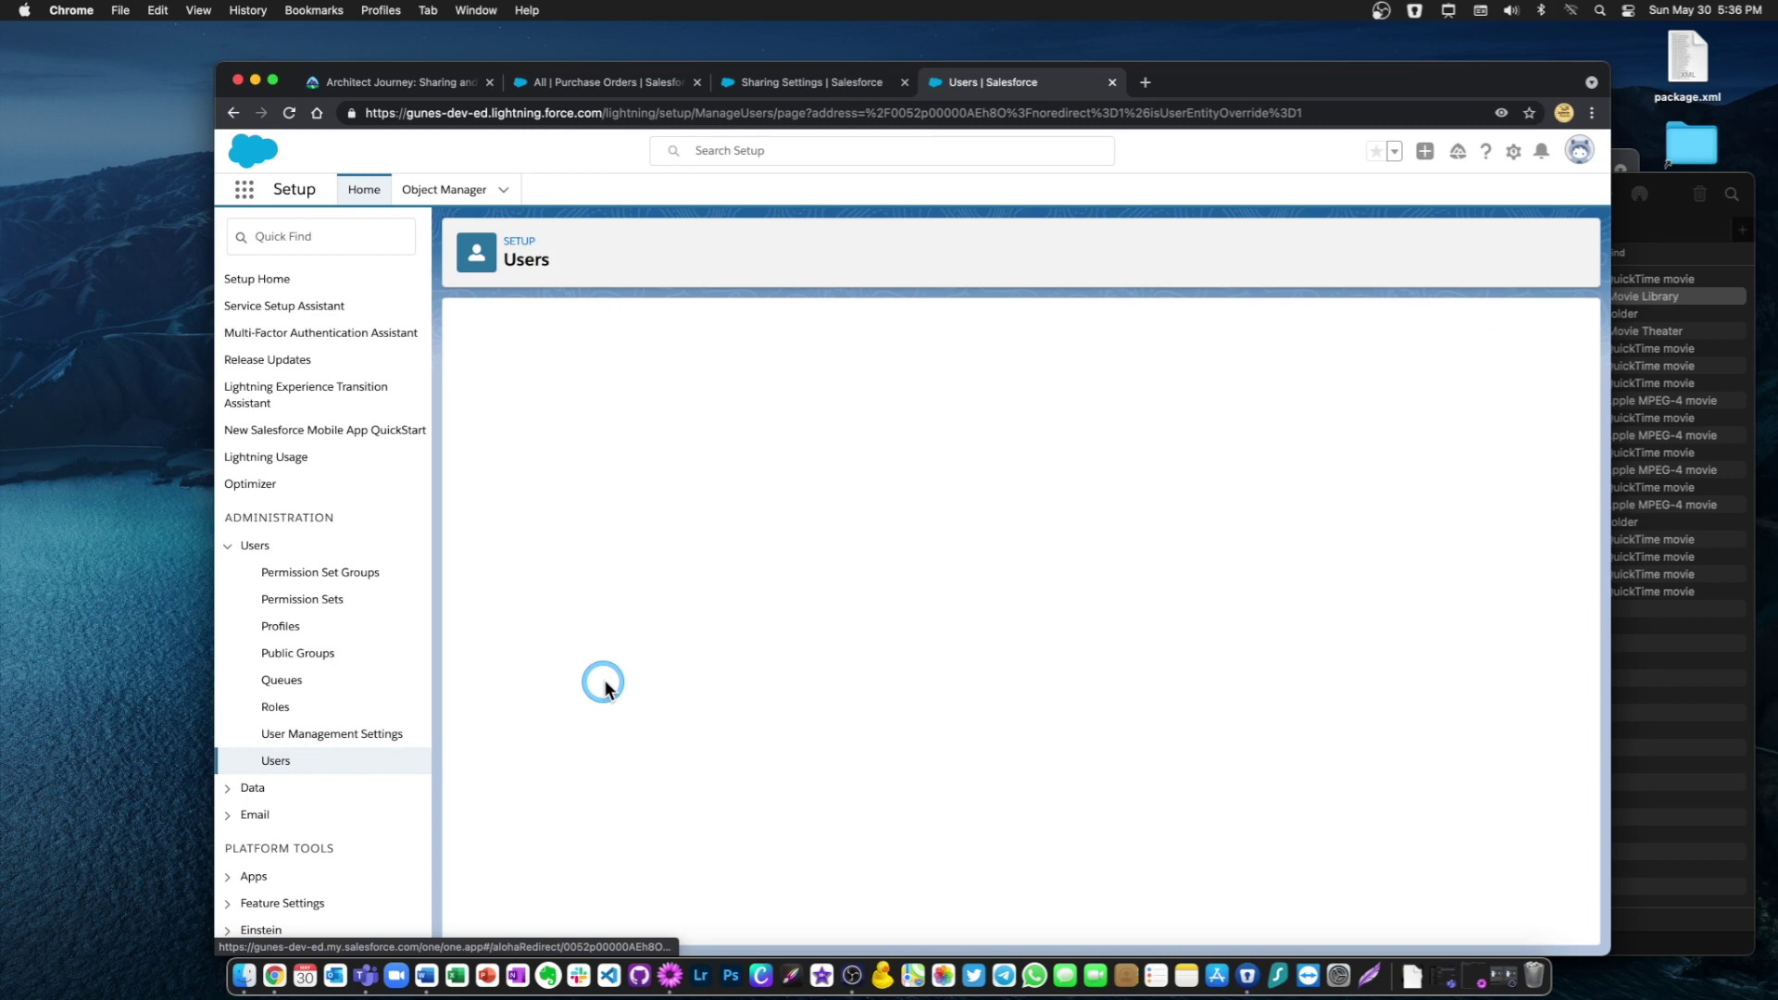
scroll(731, 650, "down", 10)
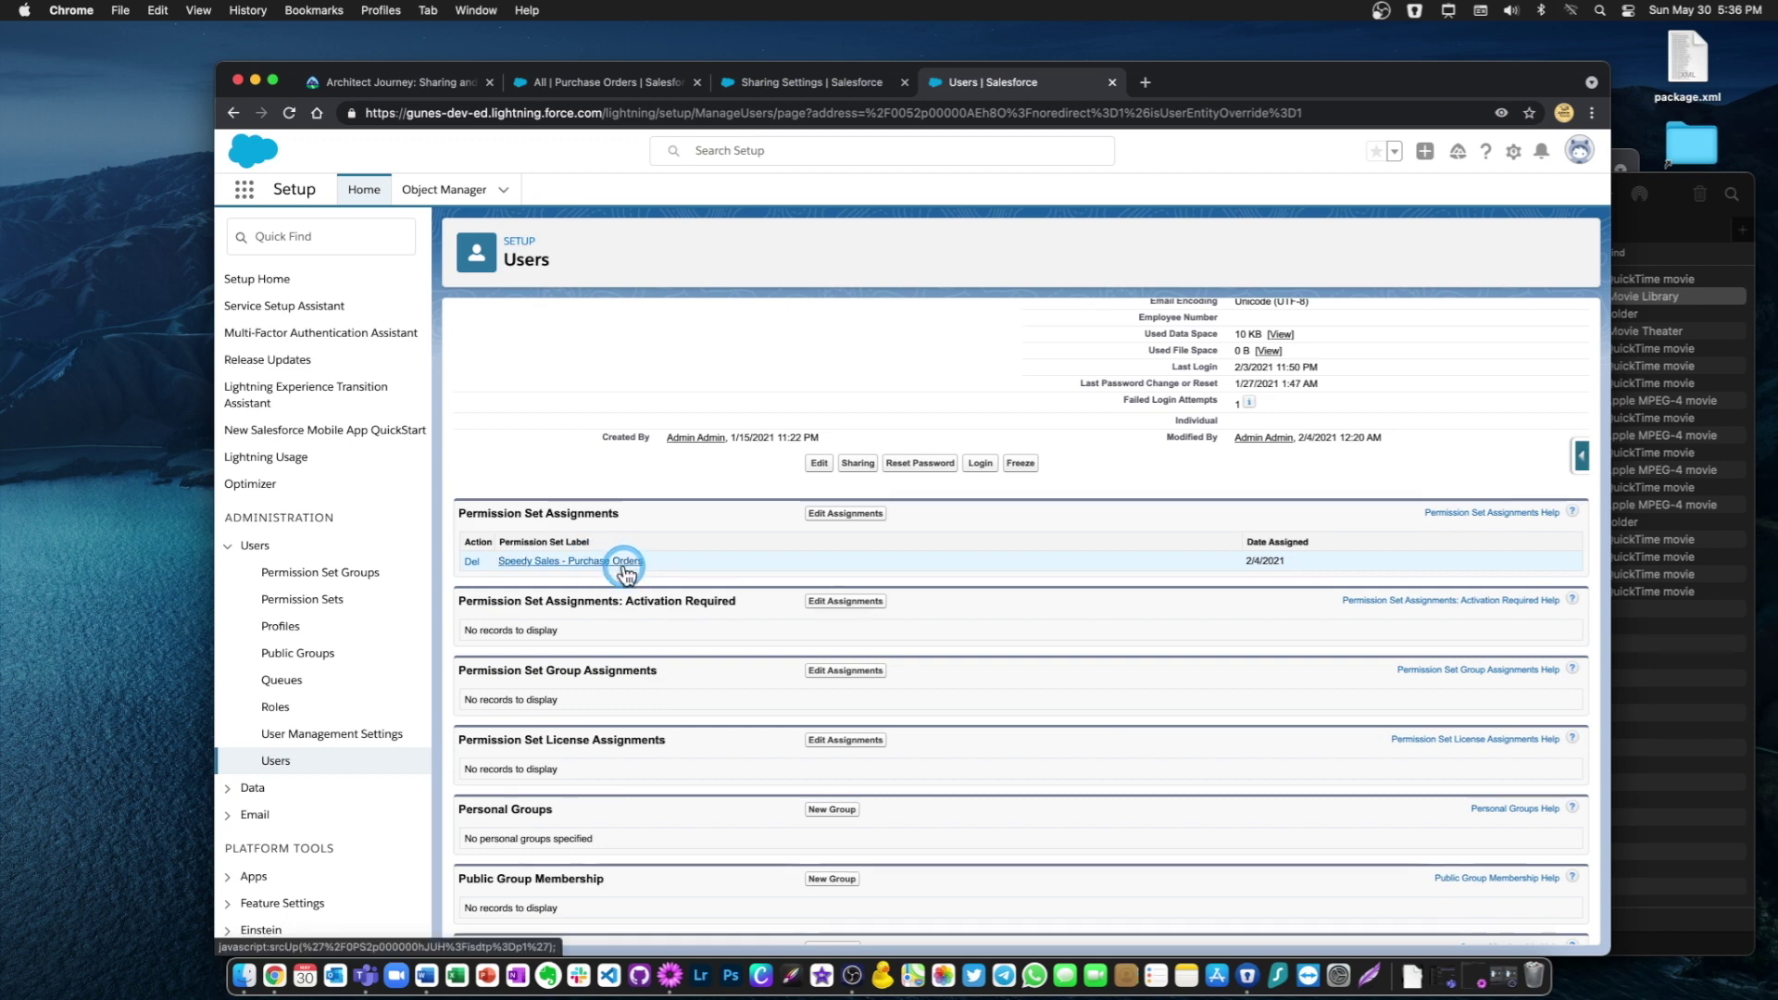
left_click(576, 562)
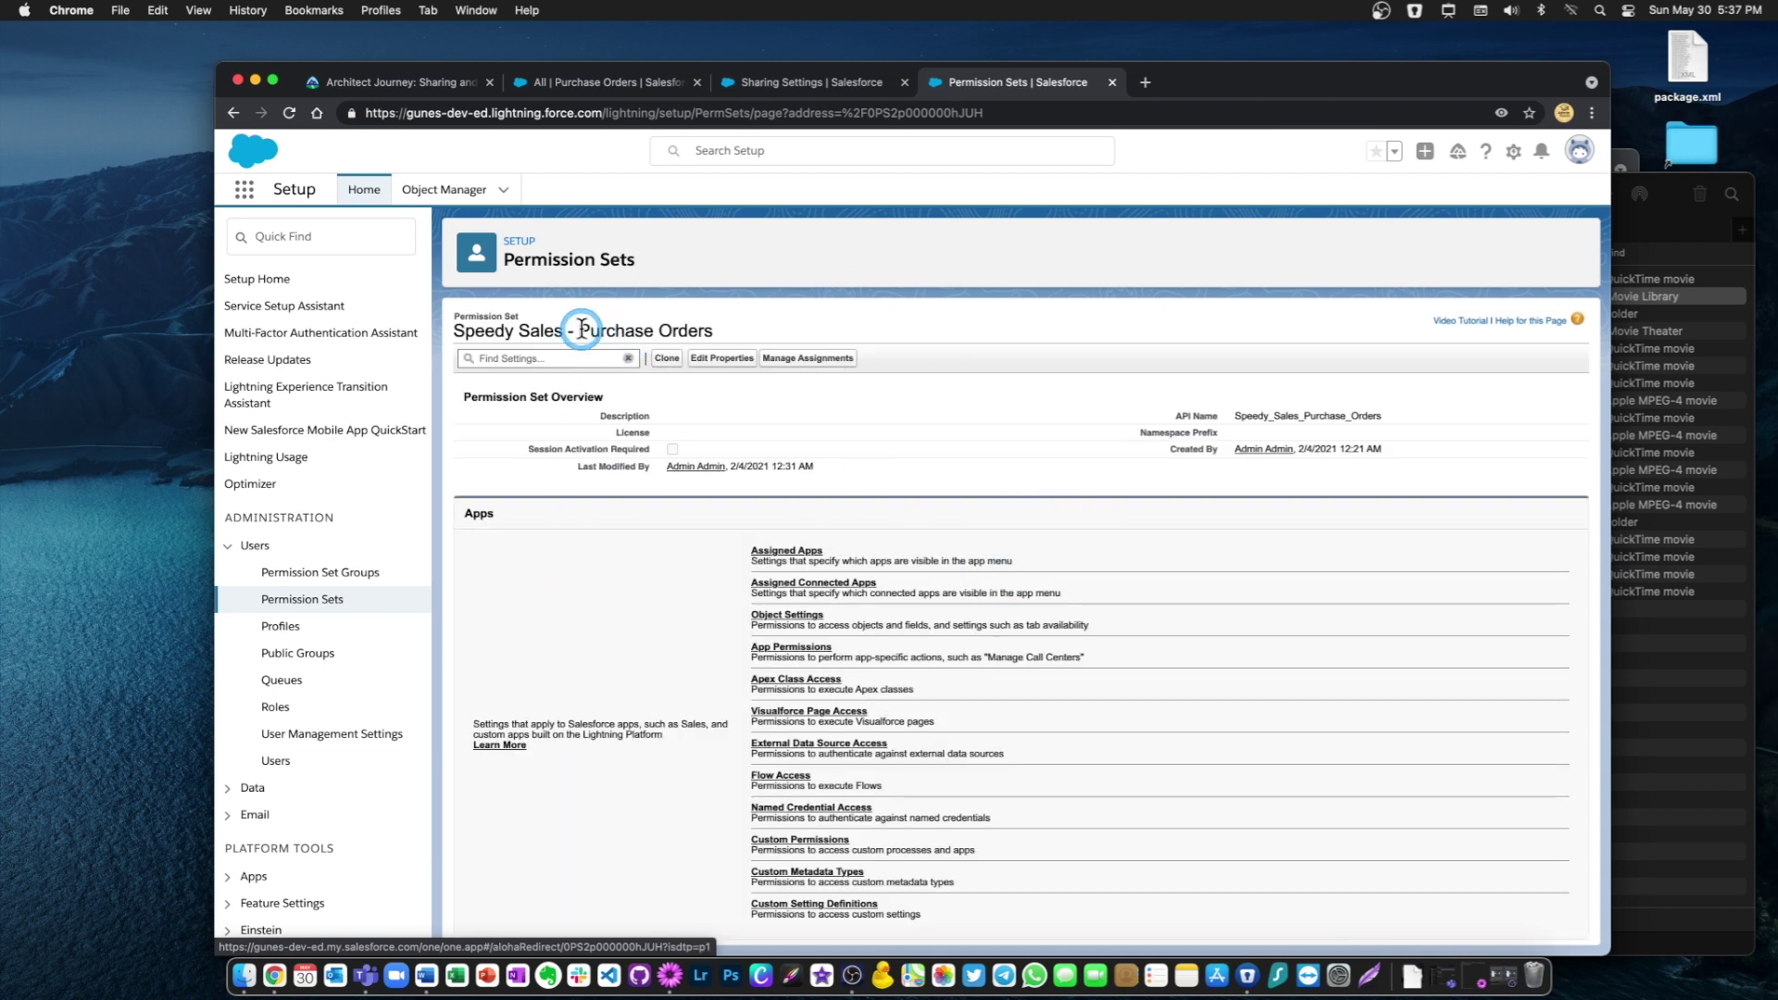
Open the permission set's Object Settings and select Purchase Orders
left_click_drag(579, 331, 729, 331)
left_click(729, 335)
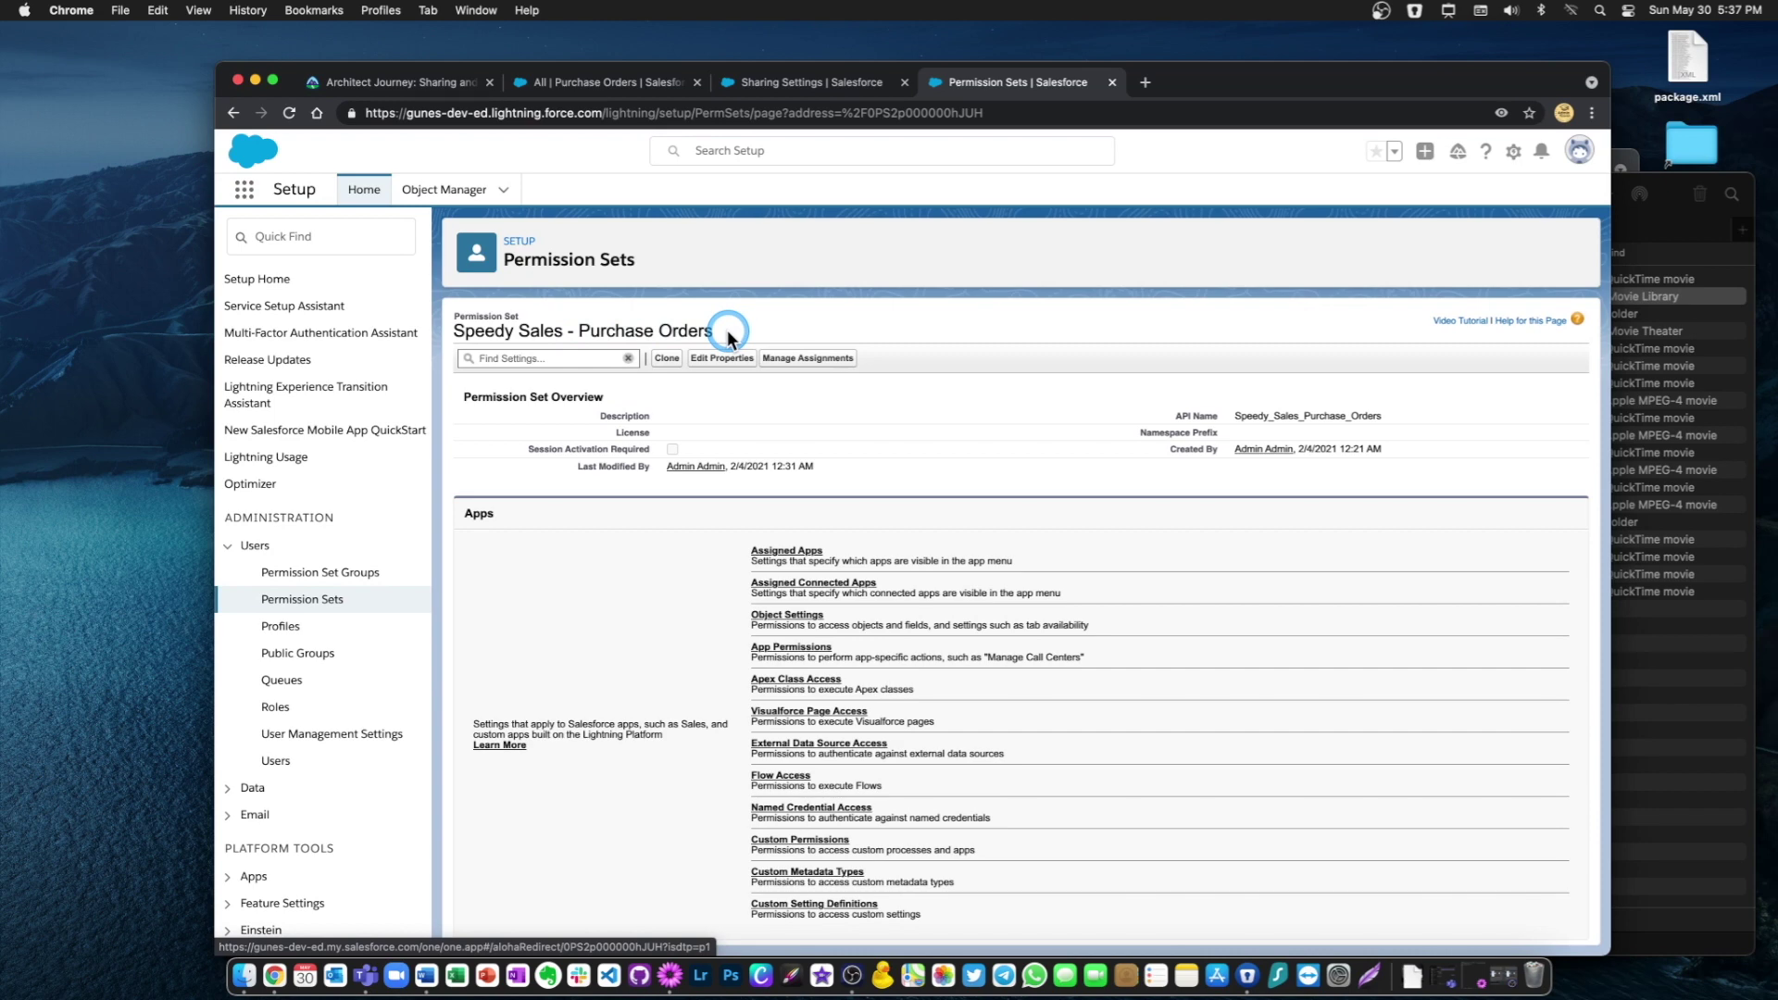
left_click(787, 617)
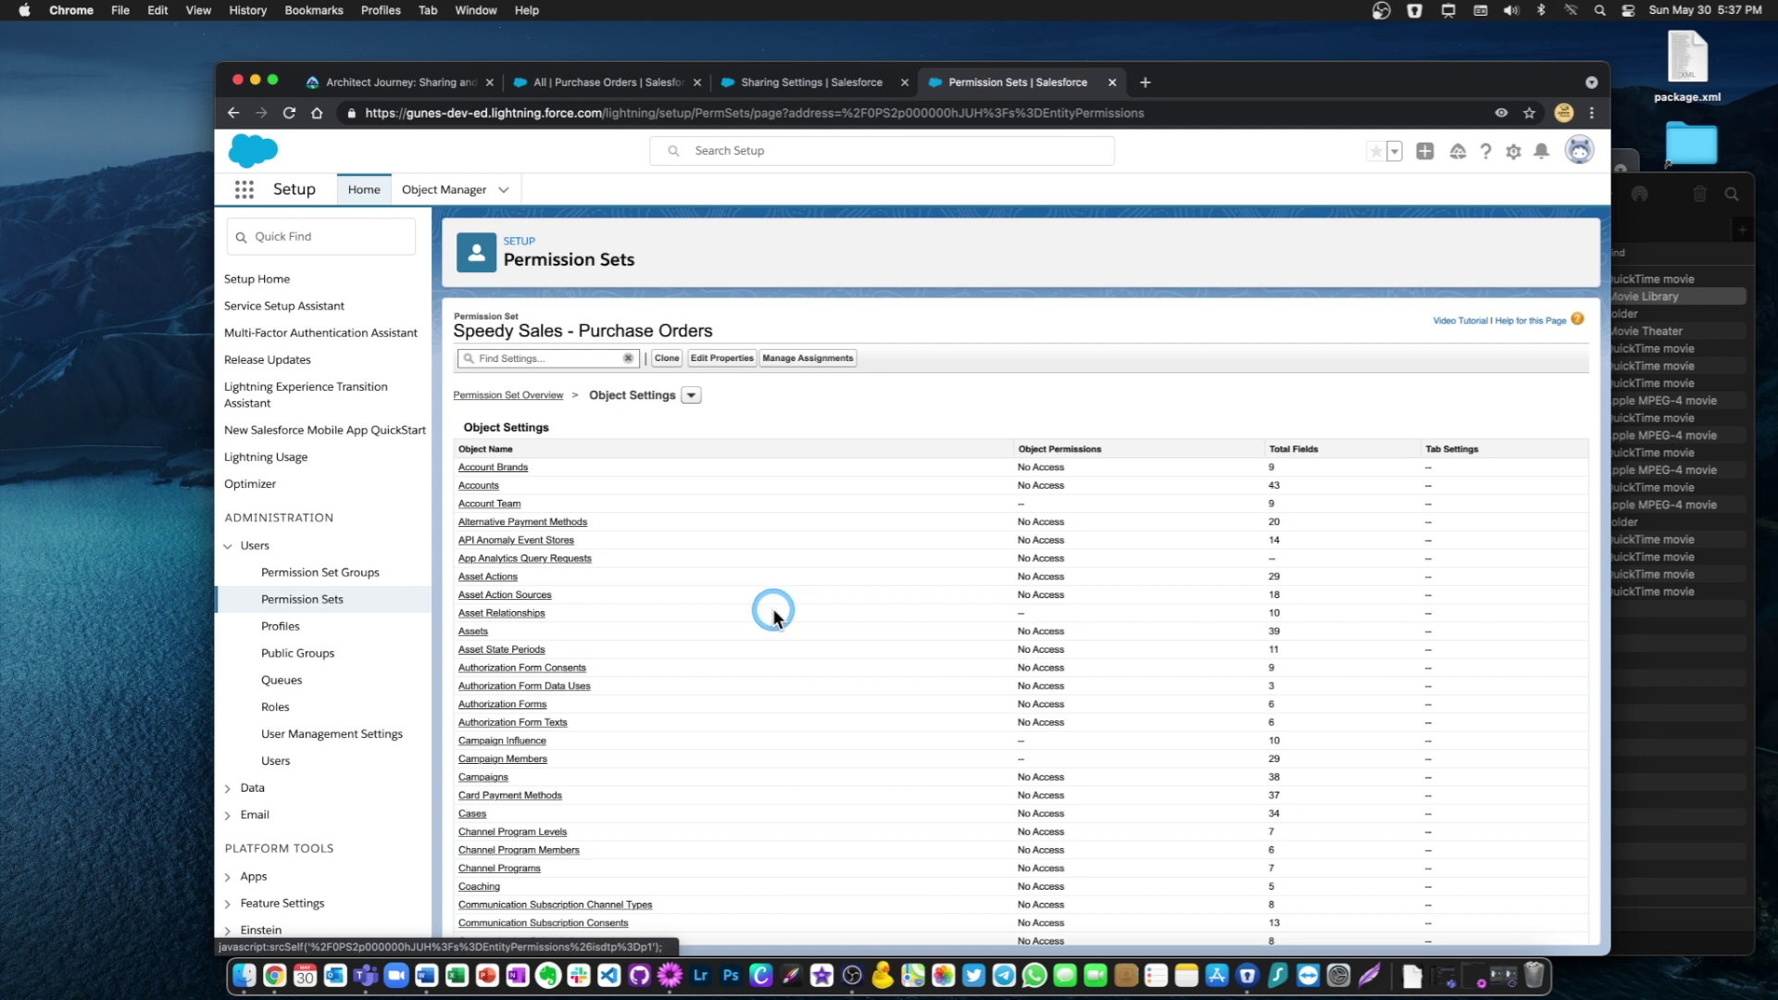
scroll(773, 609, "down", 20)
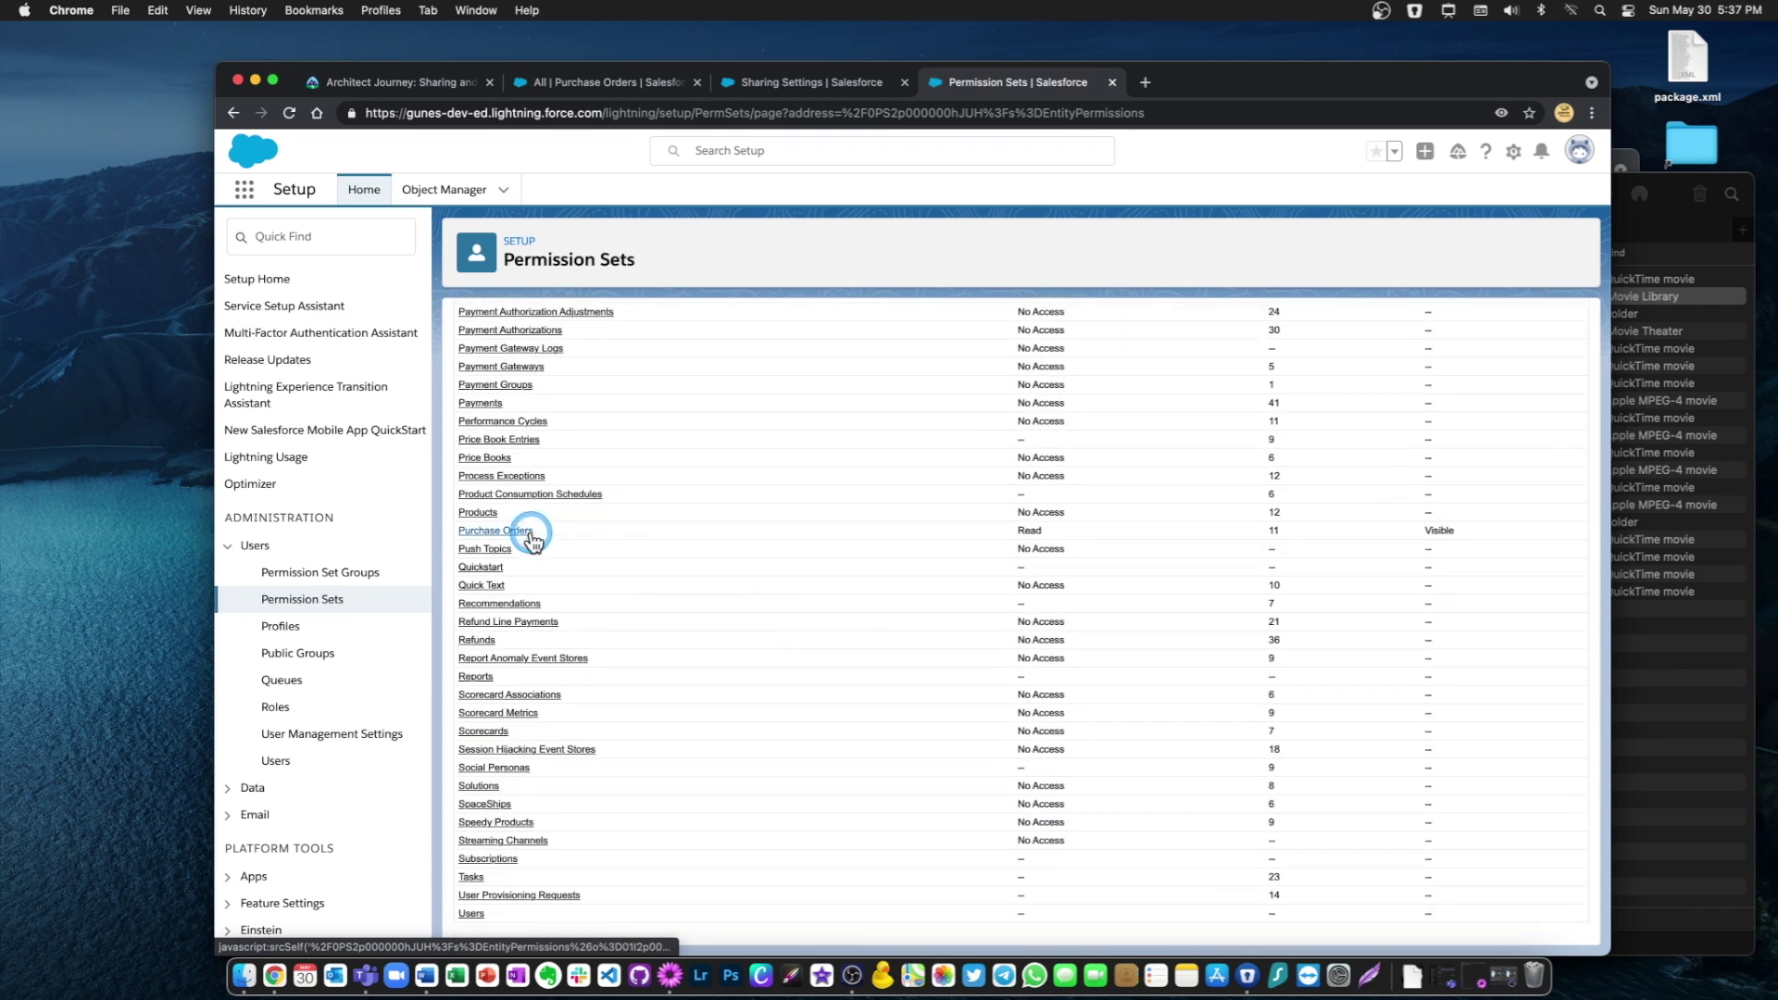
left_click(517, 531)
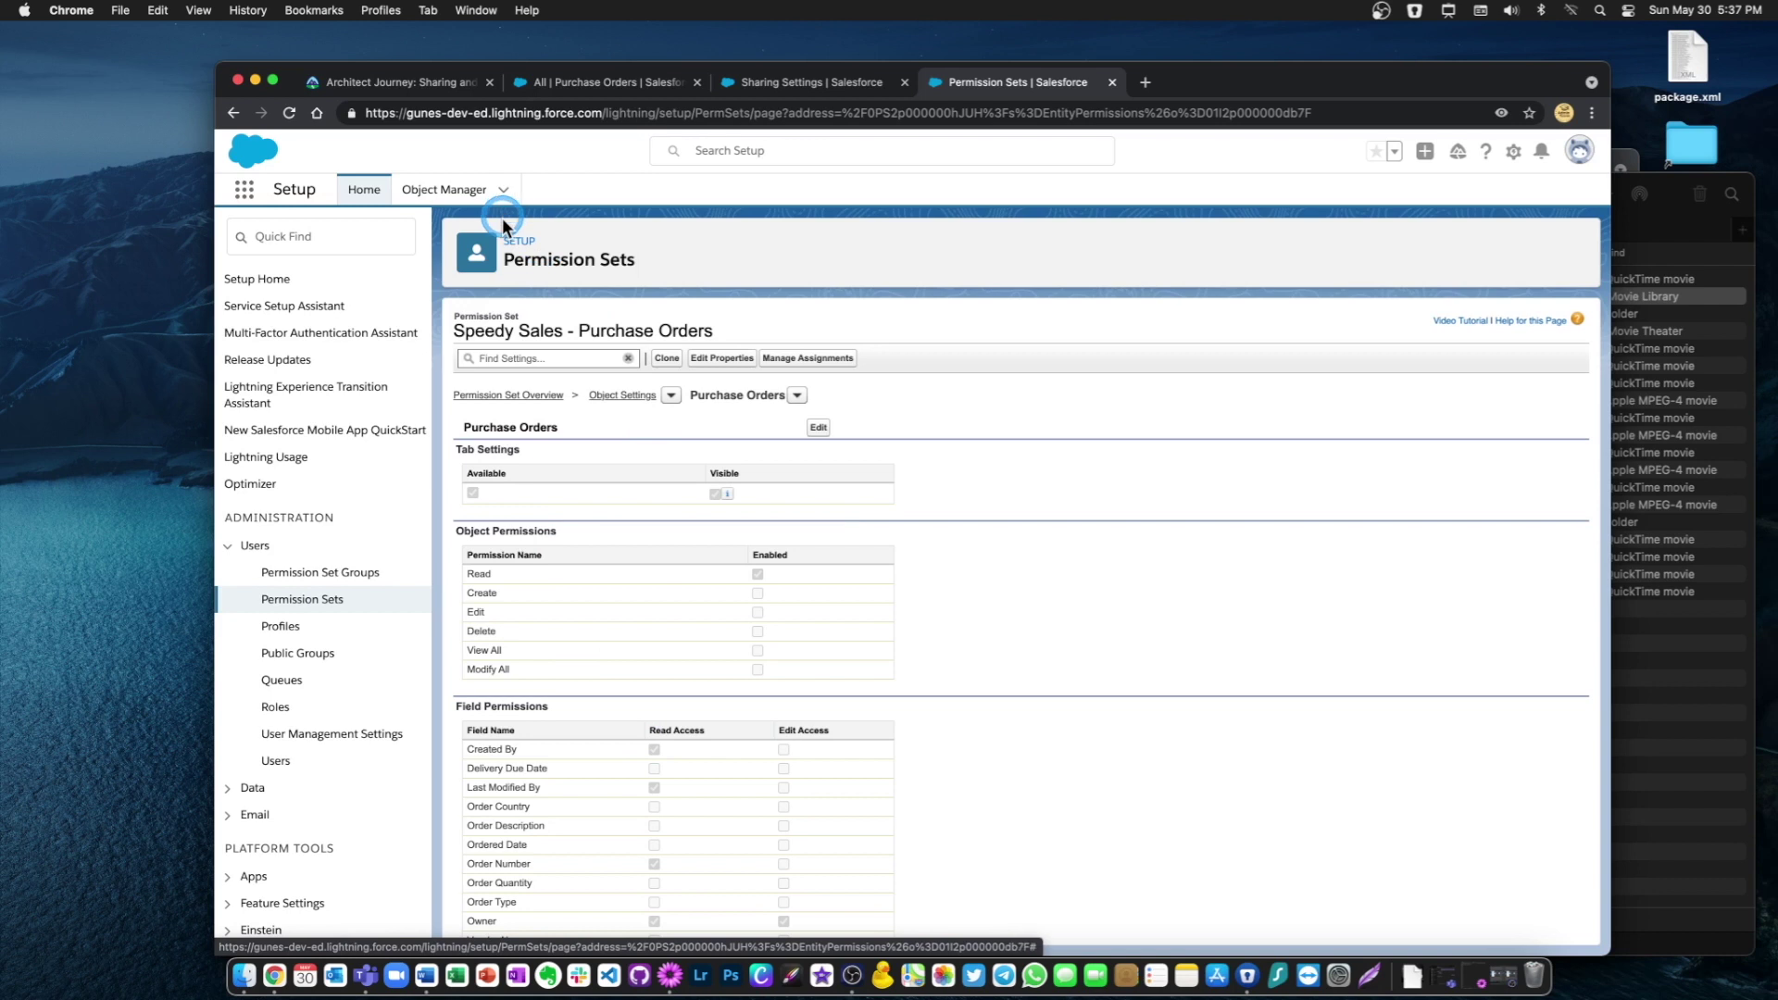
Confirm only Read is enabled for Purchase Orders, then move the browser window left
scroll(790, 503, "down", 1)
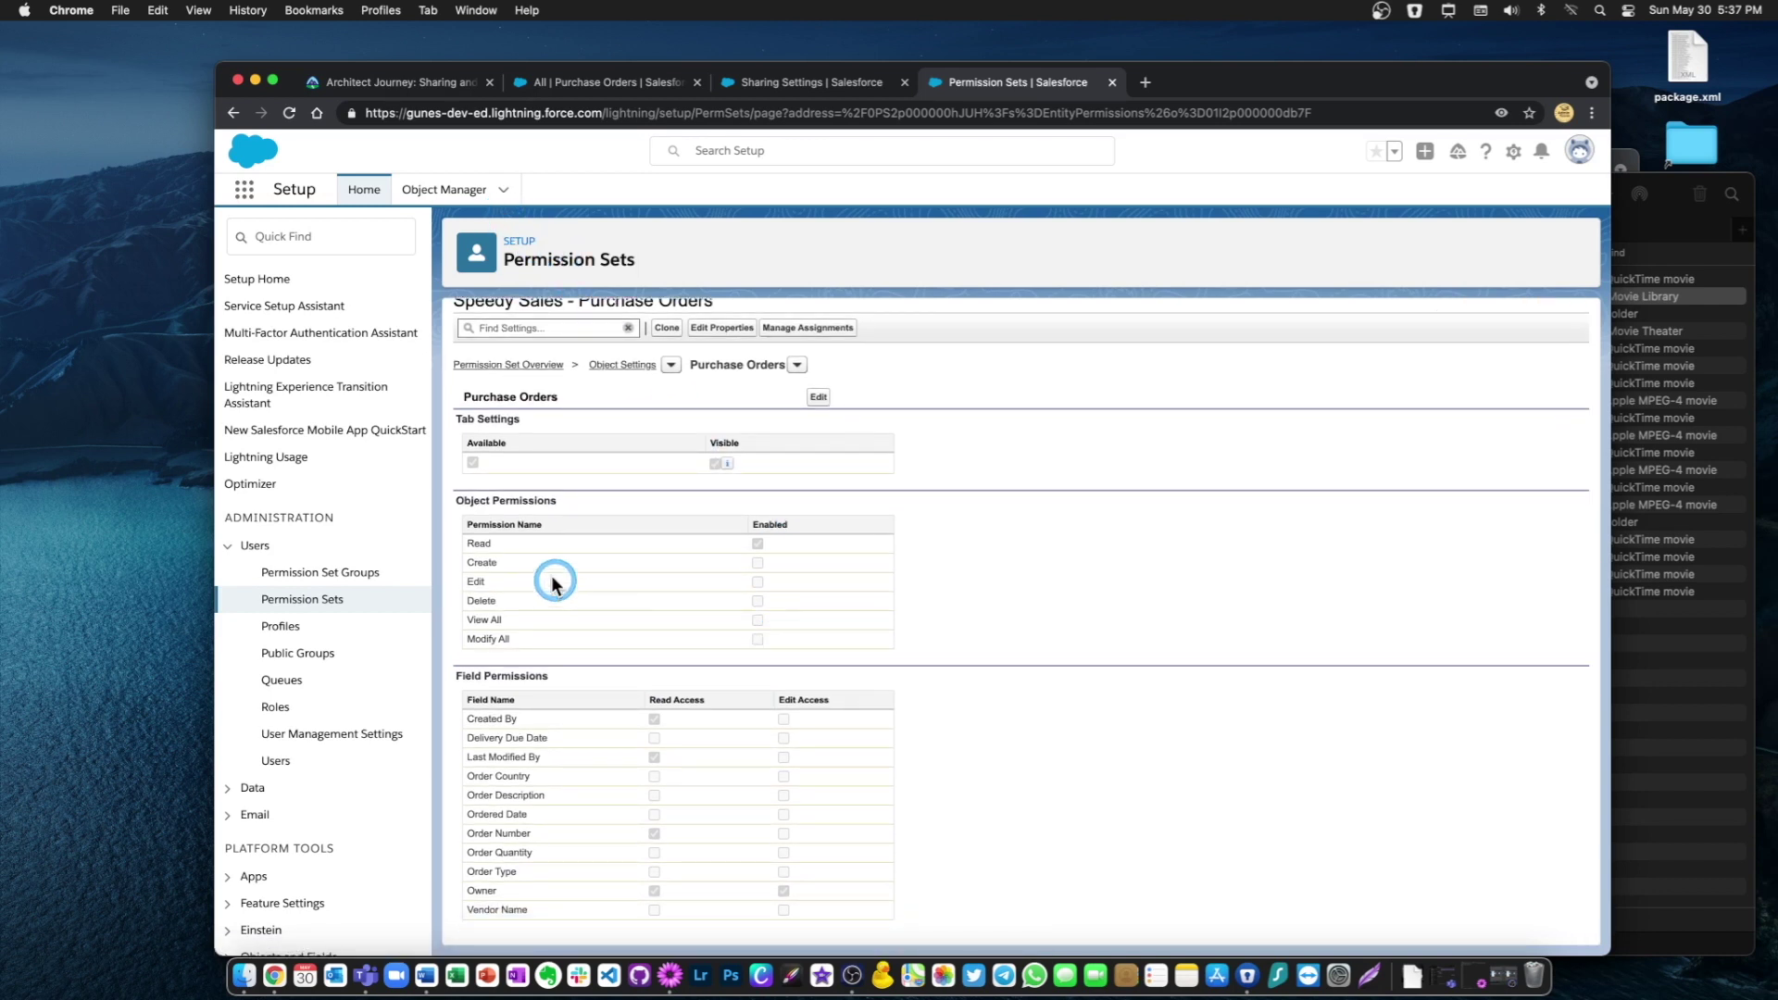
double_click(477, 542)
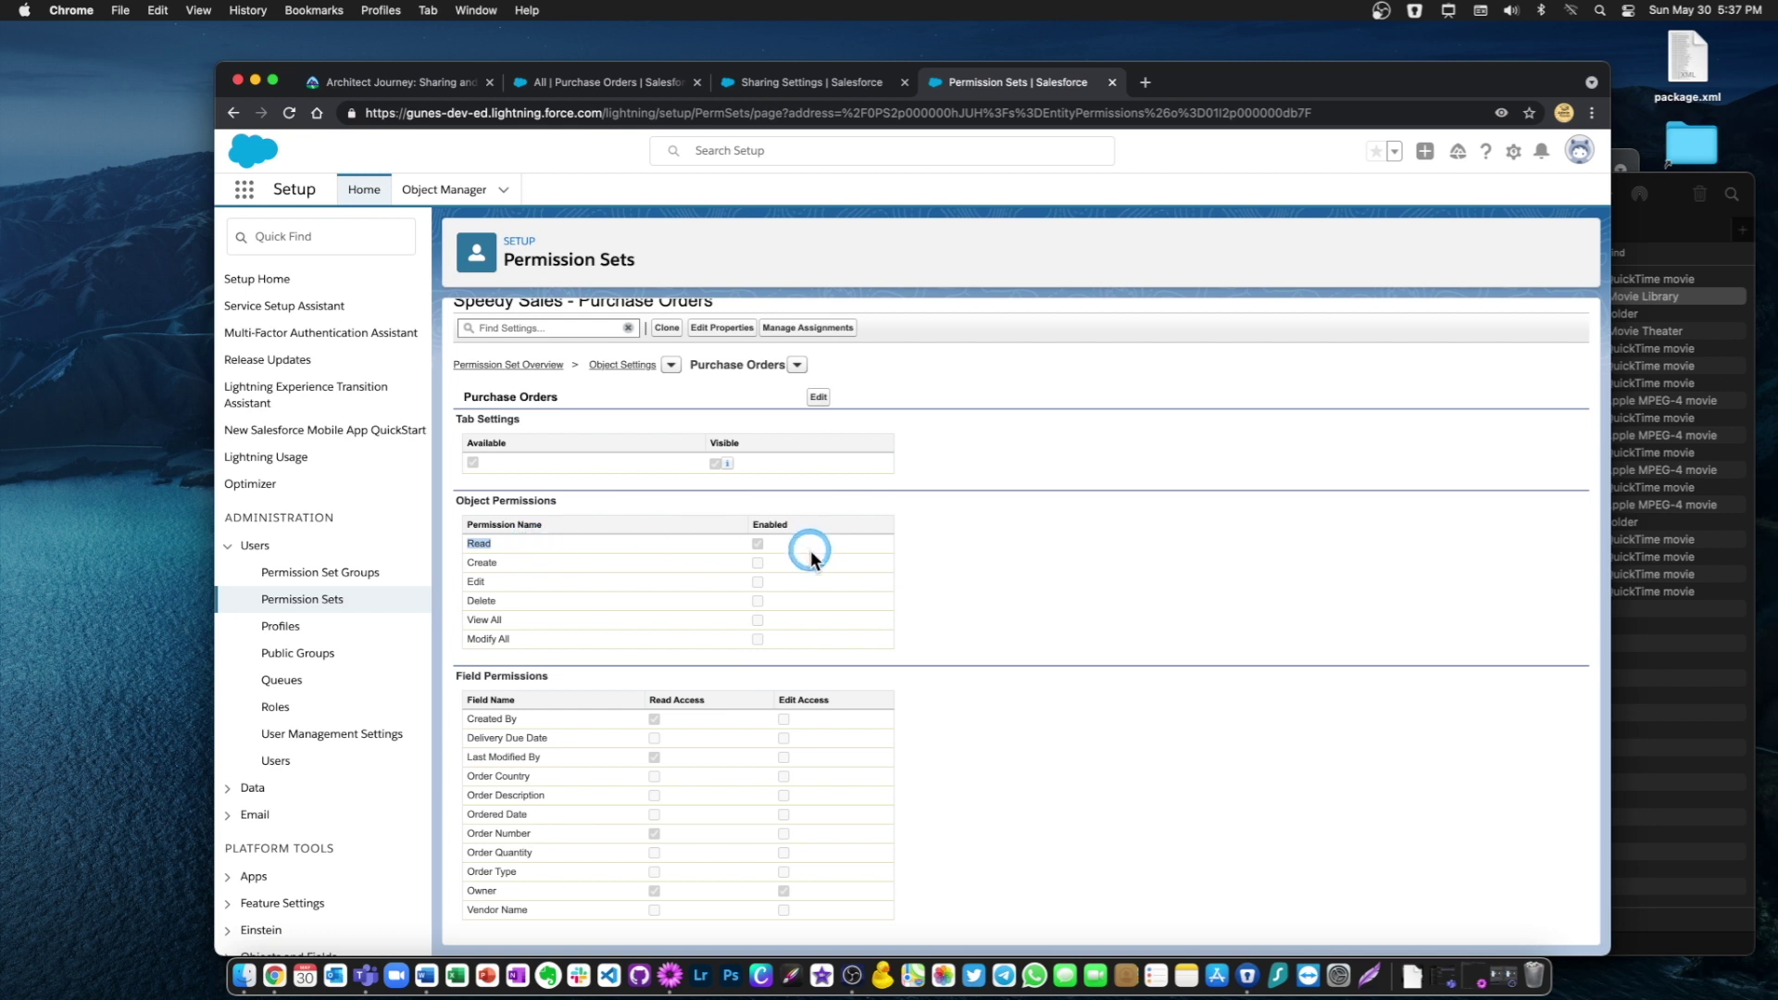
scroll(813, 547, "up", 1)
left_click_drag(579, 331, 766, 334)
left_click(766, 333)
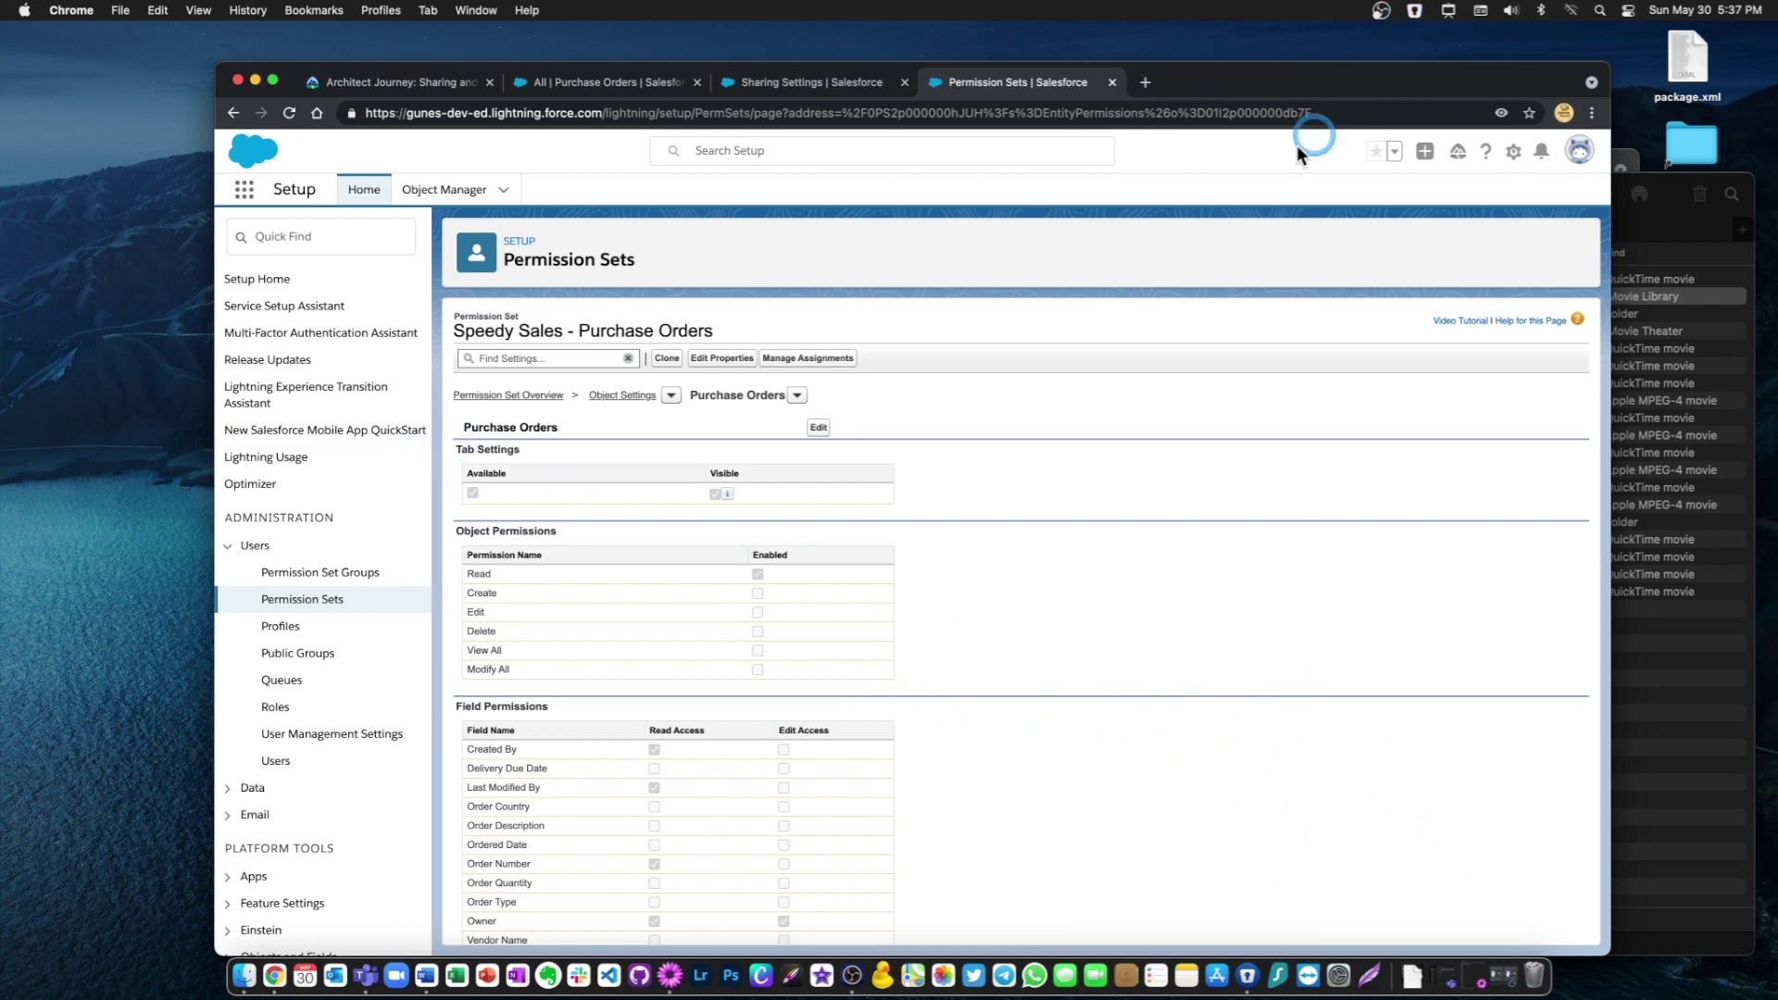
left_click_drag(1245, 93, 1073, 83)
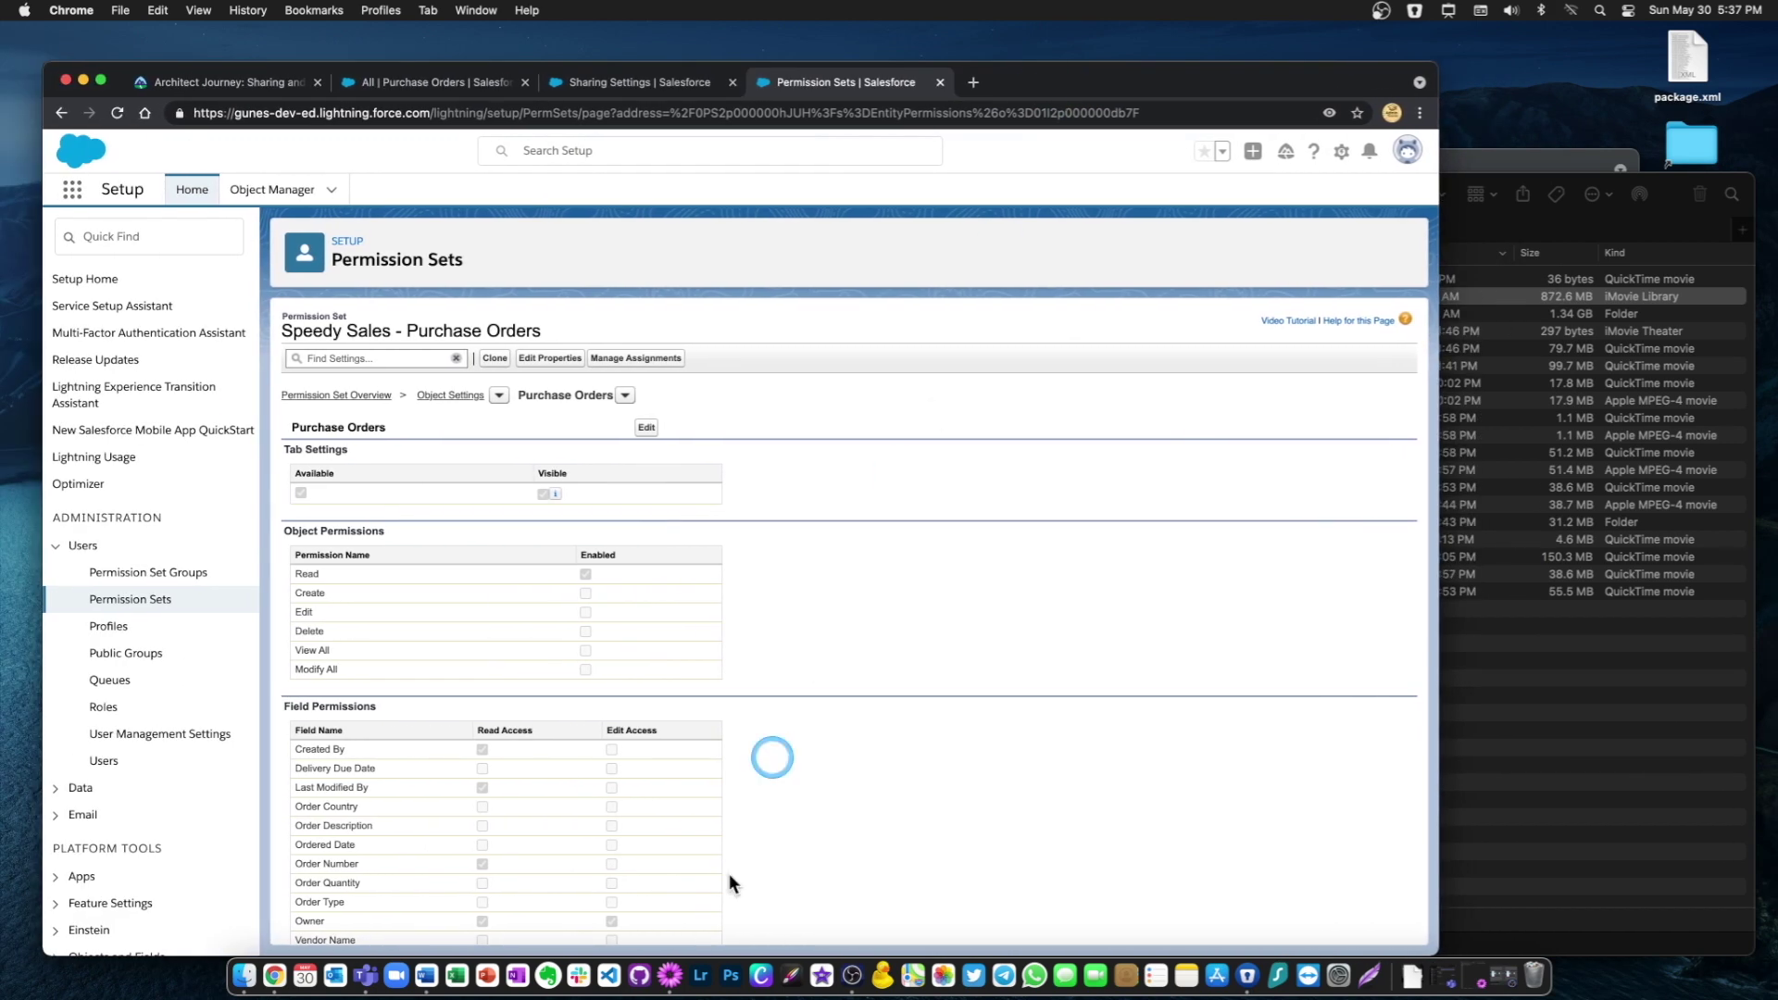
In the incognito window, check the logged-in sales user and reload their purchase order list
left_click(273, 975)
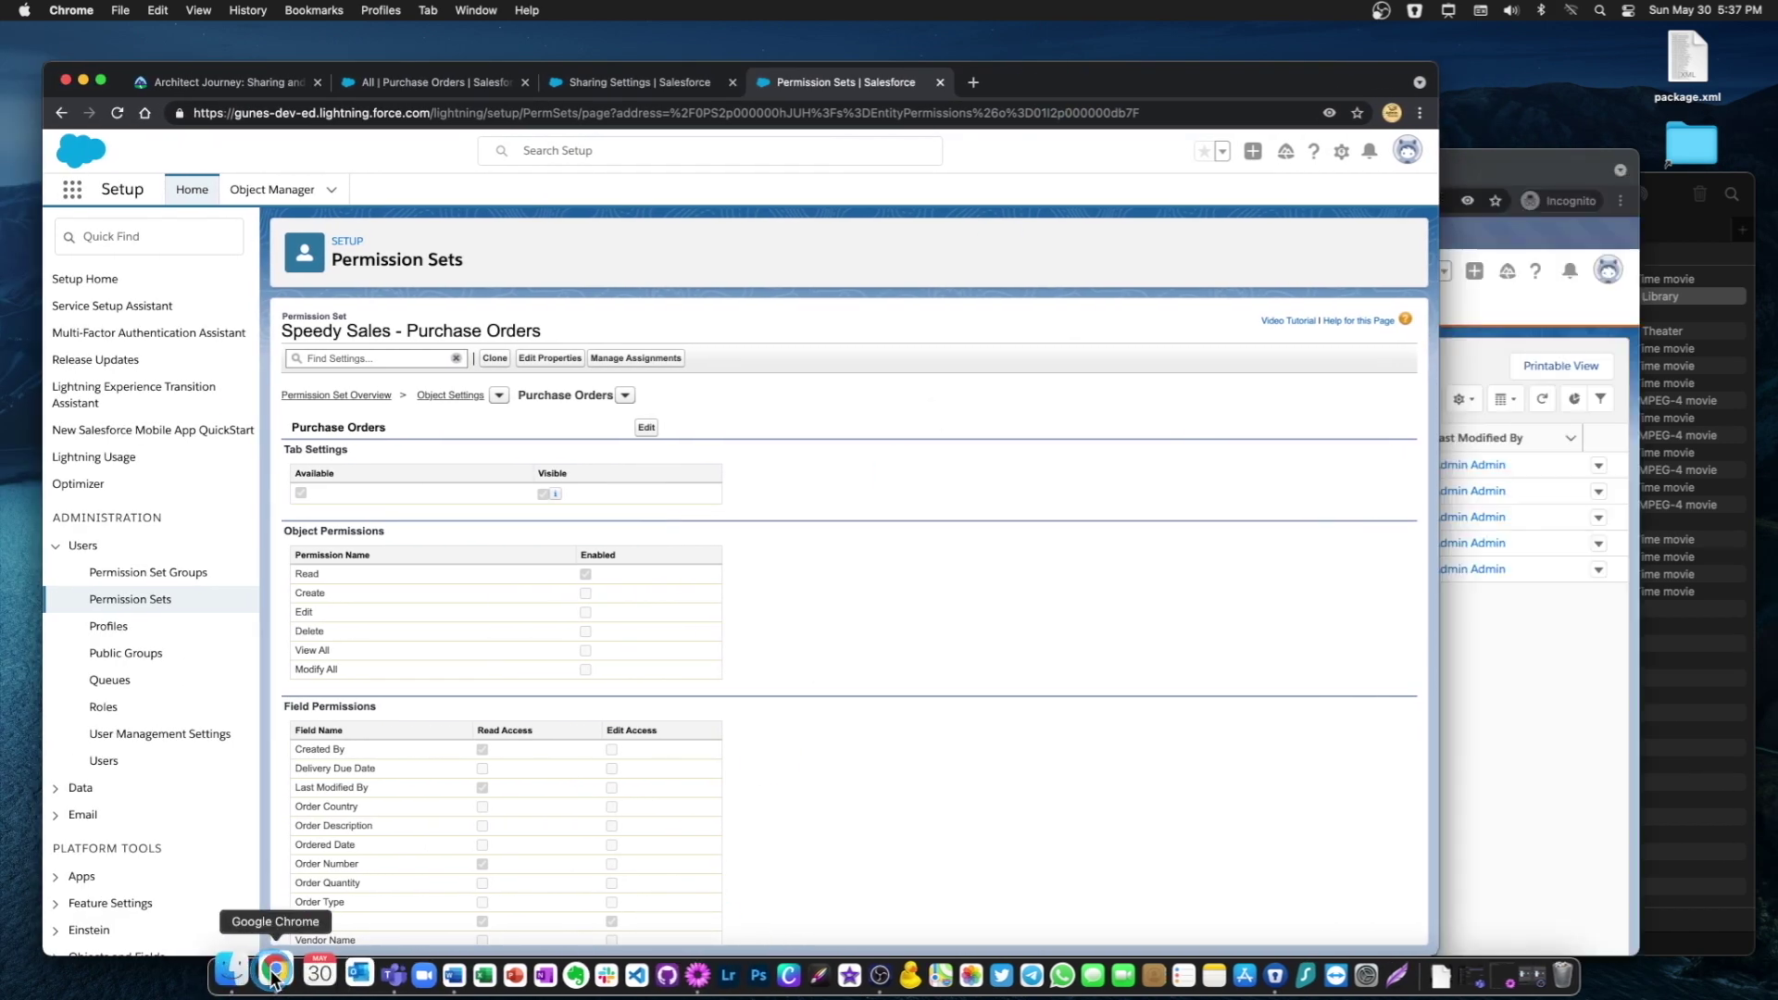
left_click(1536, 185)
left_click_drag(1024, 80, 1123, 81)
left_click(1522, 667)
left_click(1571, 718)
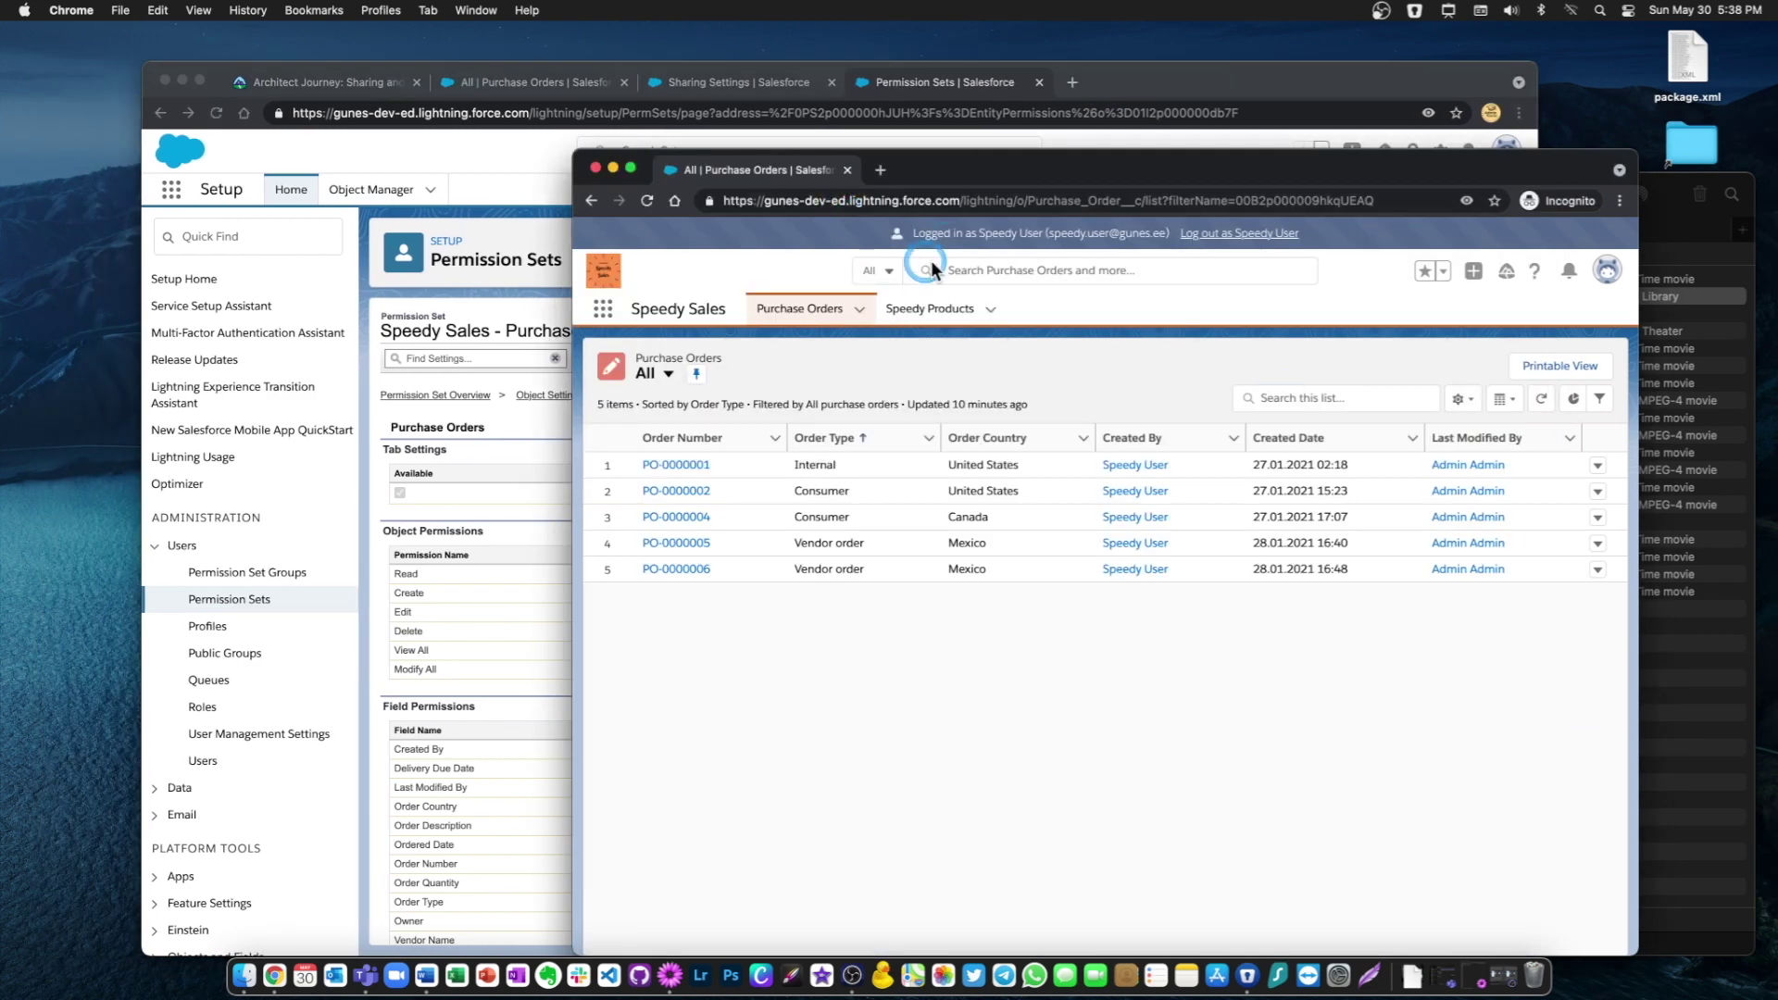
left_click_drag(908, 232, 1319, 241)
left_click(1148, 838)
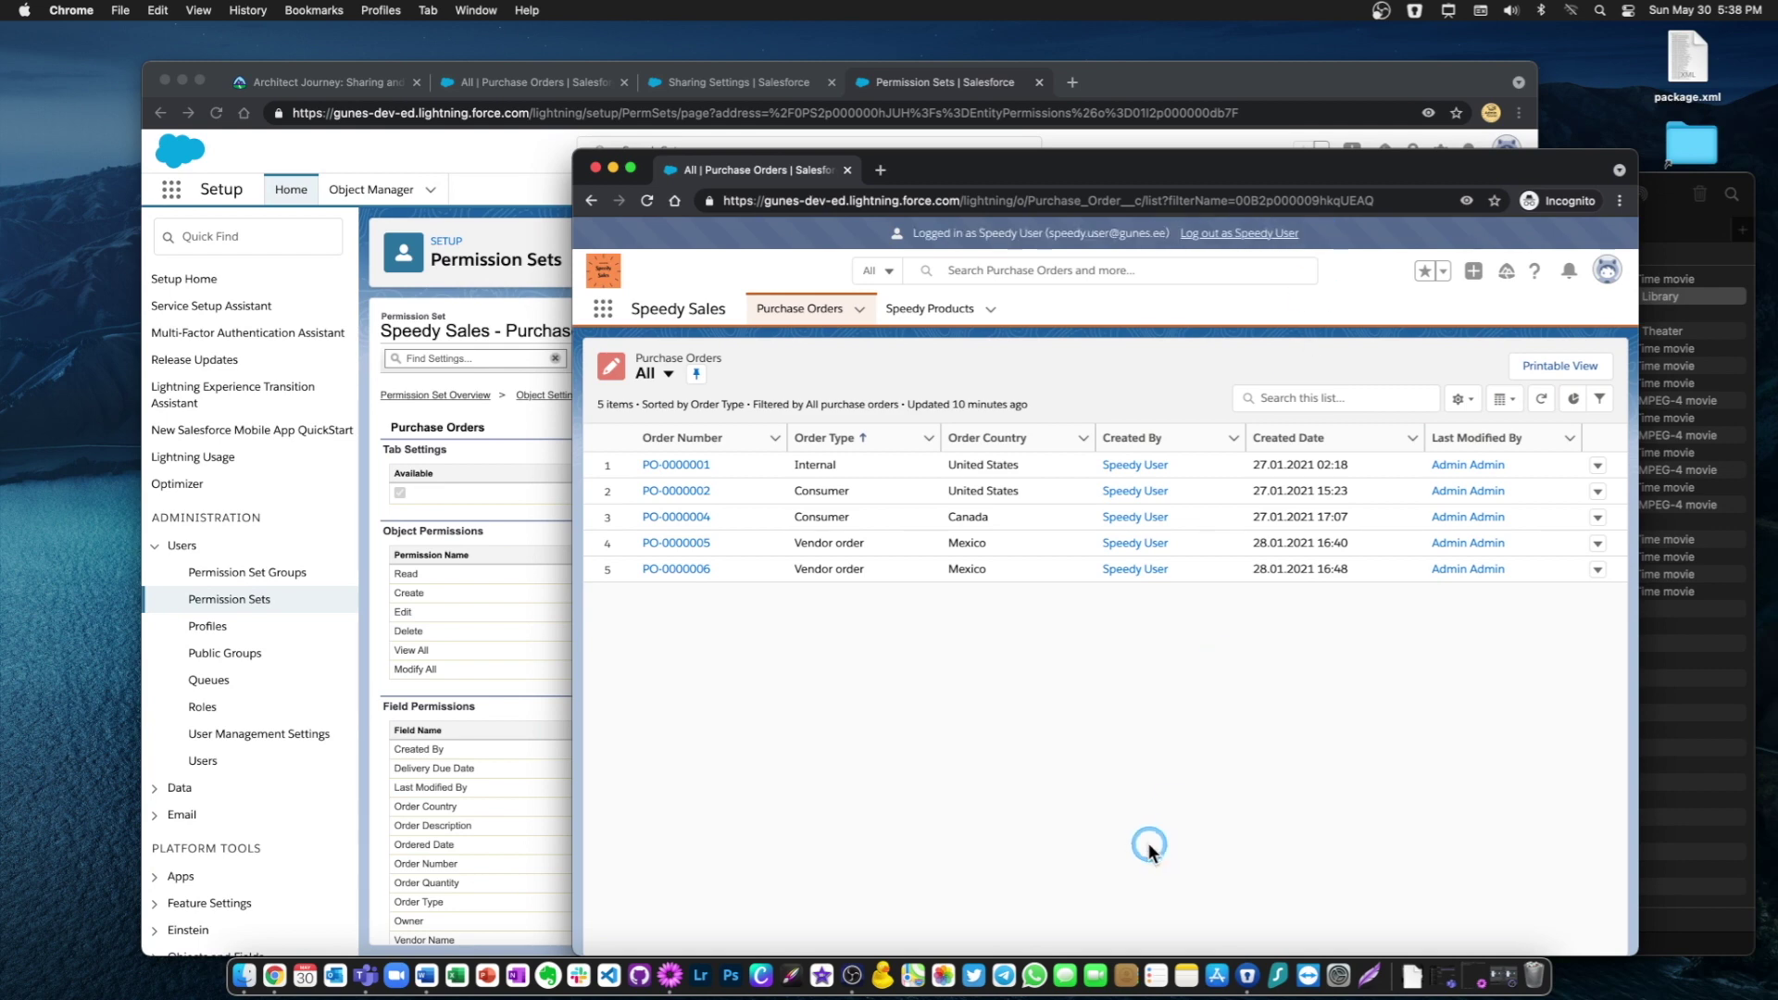
left_click(647, 201)
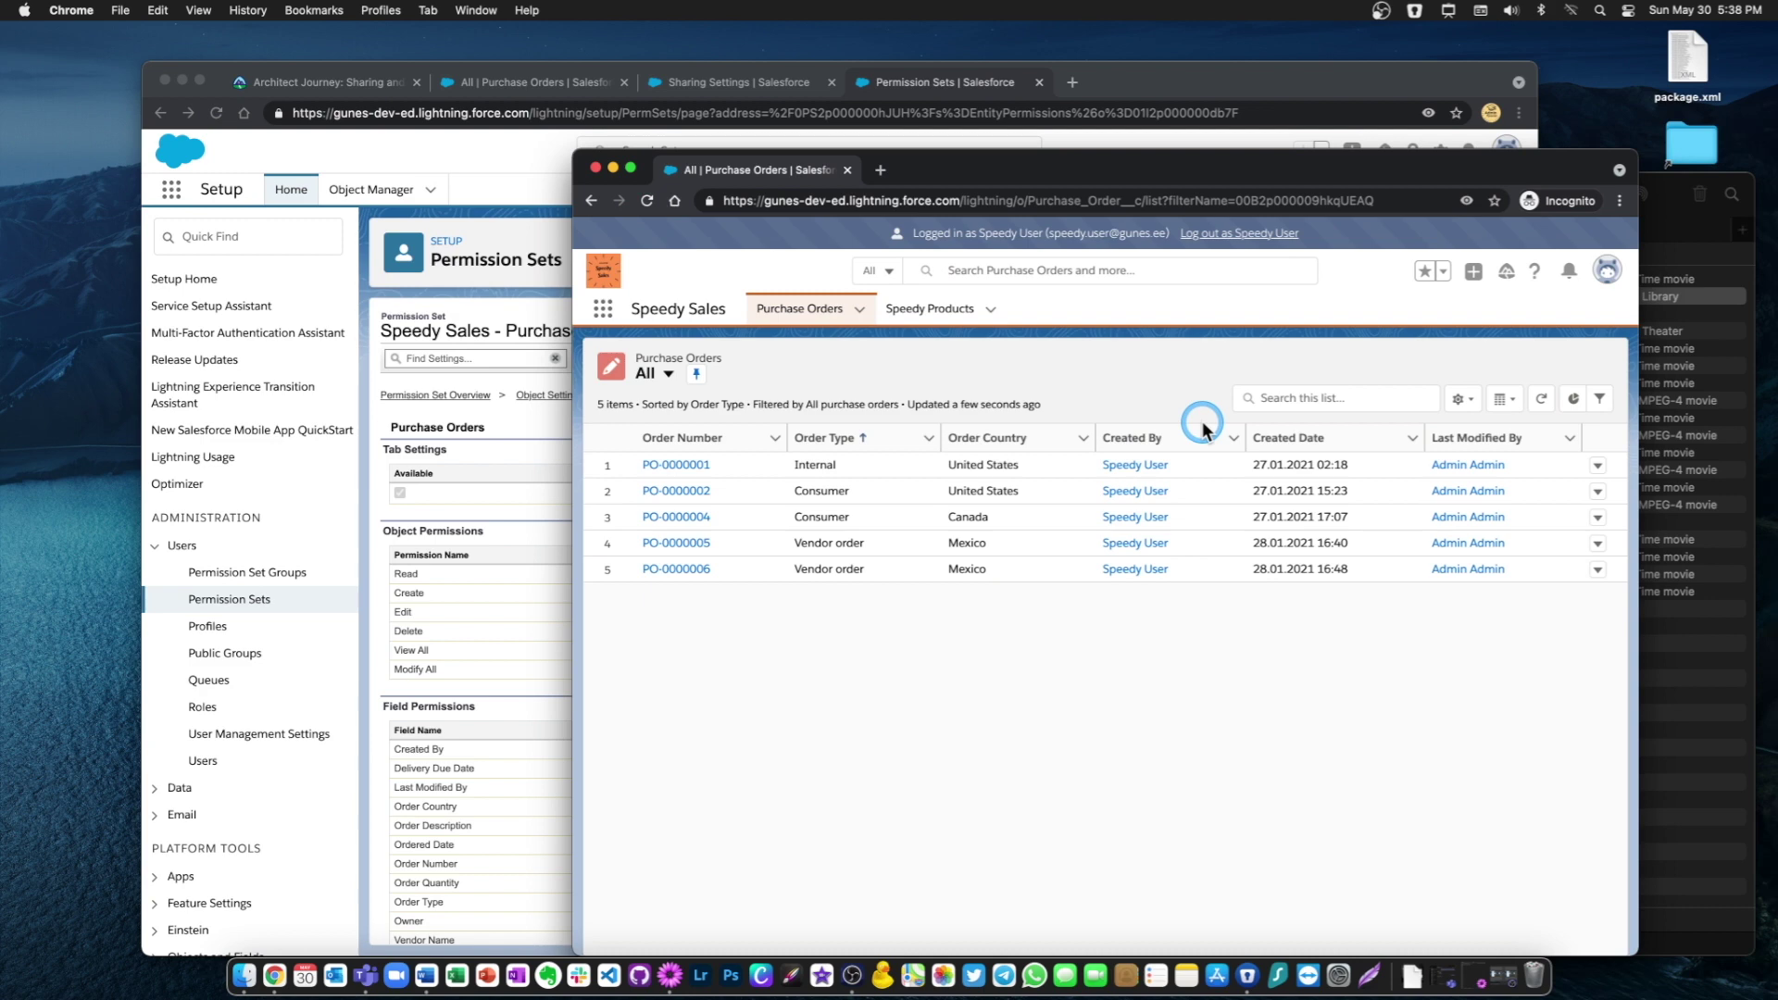
Arrange the admin and sales-user windows side by side to compare 12 versus 5 orders
left_click_drag(959, 169, 1064, 169)
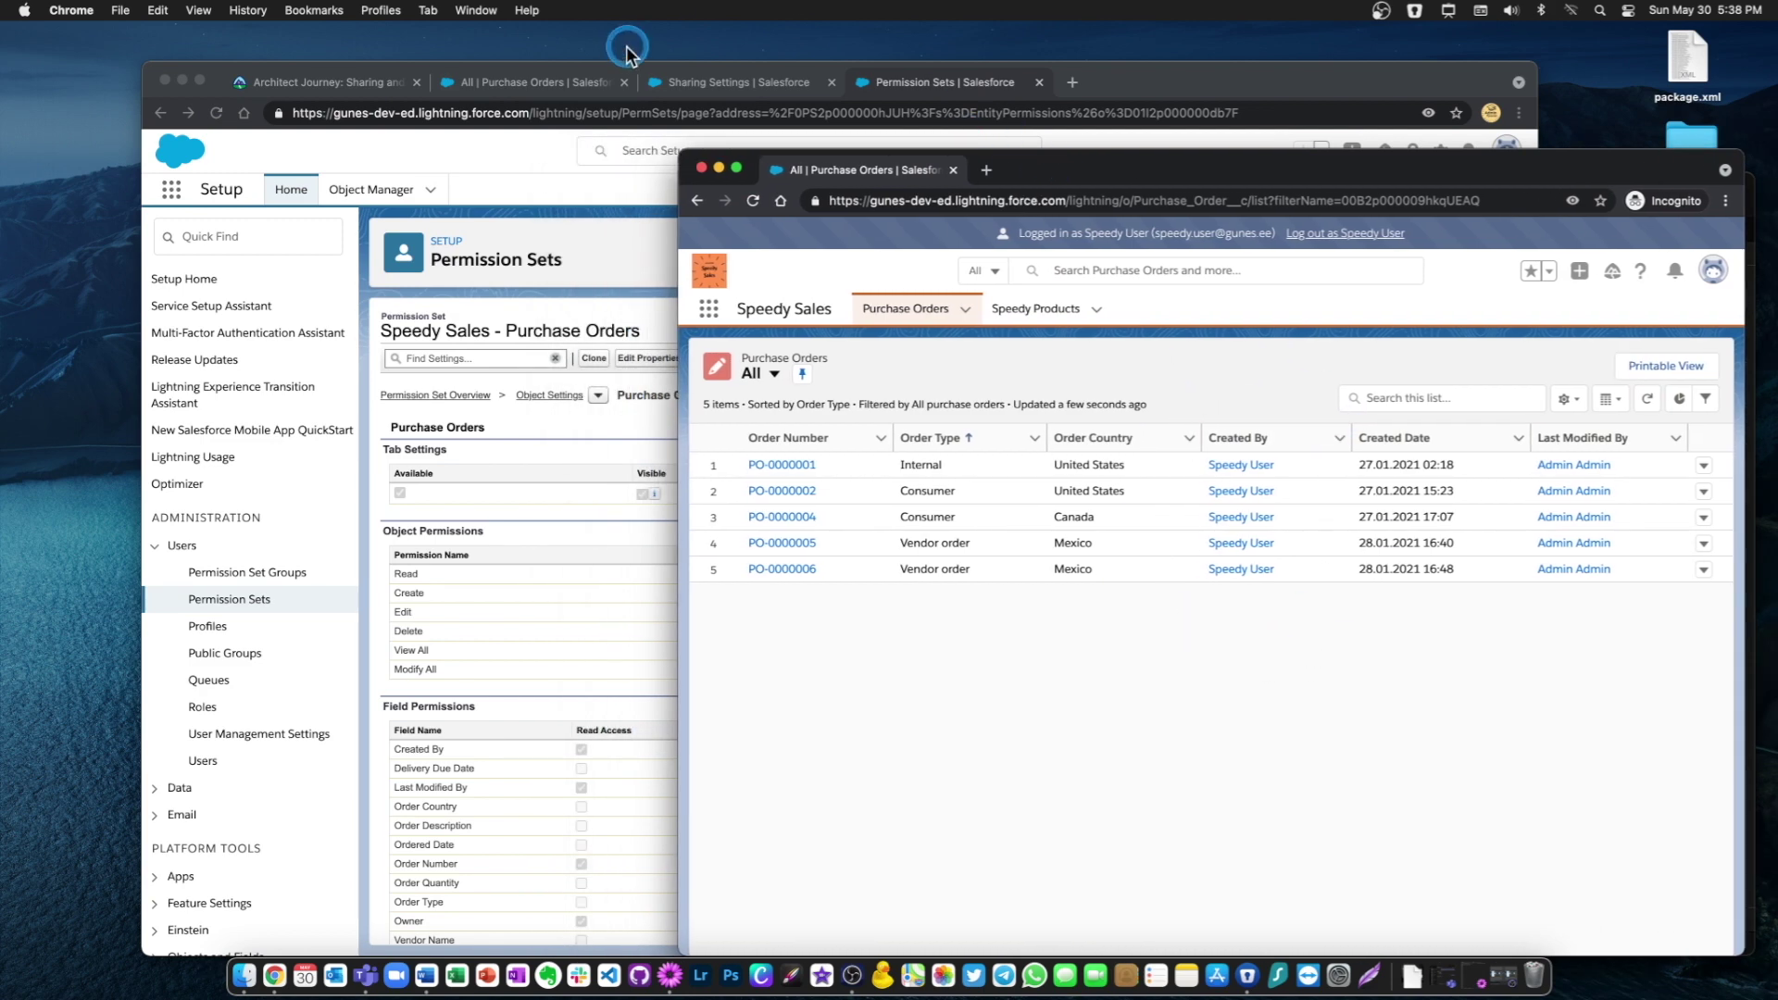
left_click(550, 80)
left_click_drag(1153, 72, 1023, 75)
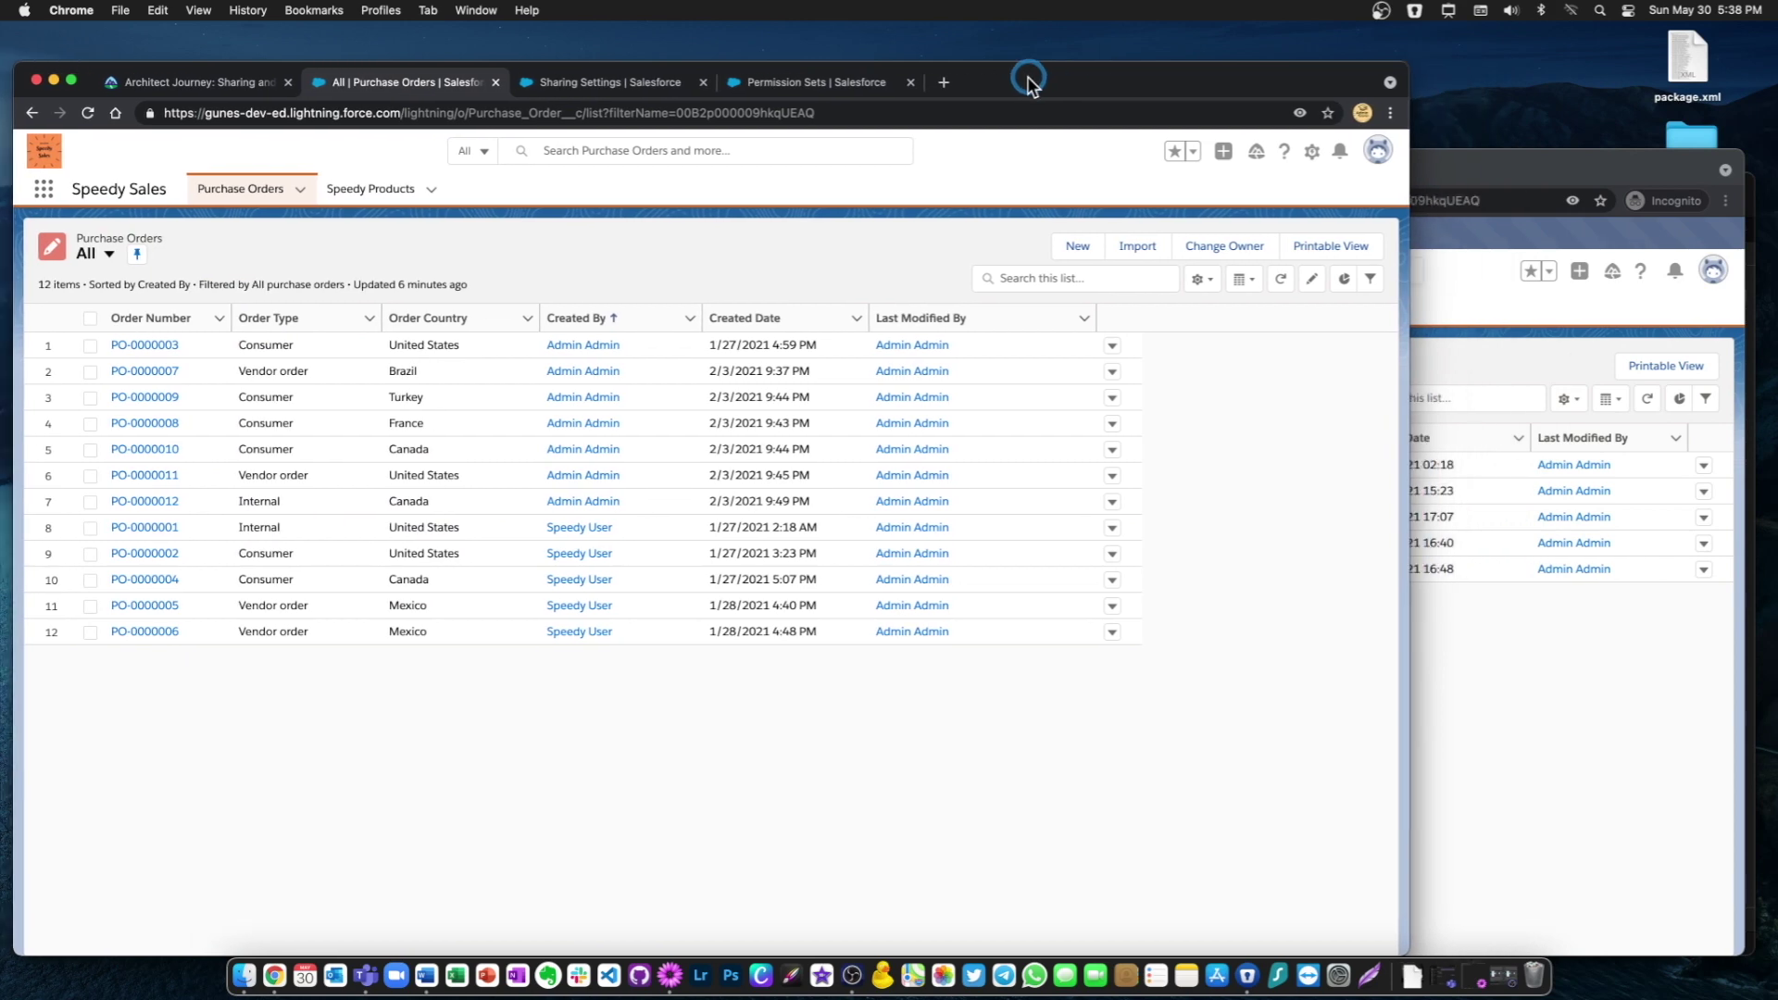
left_click_drag(1403, 65, 1060, 78)
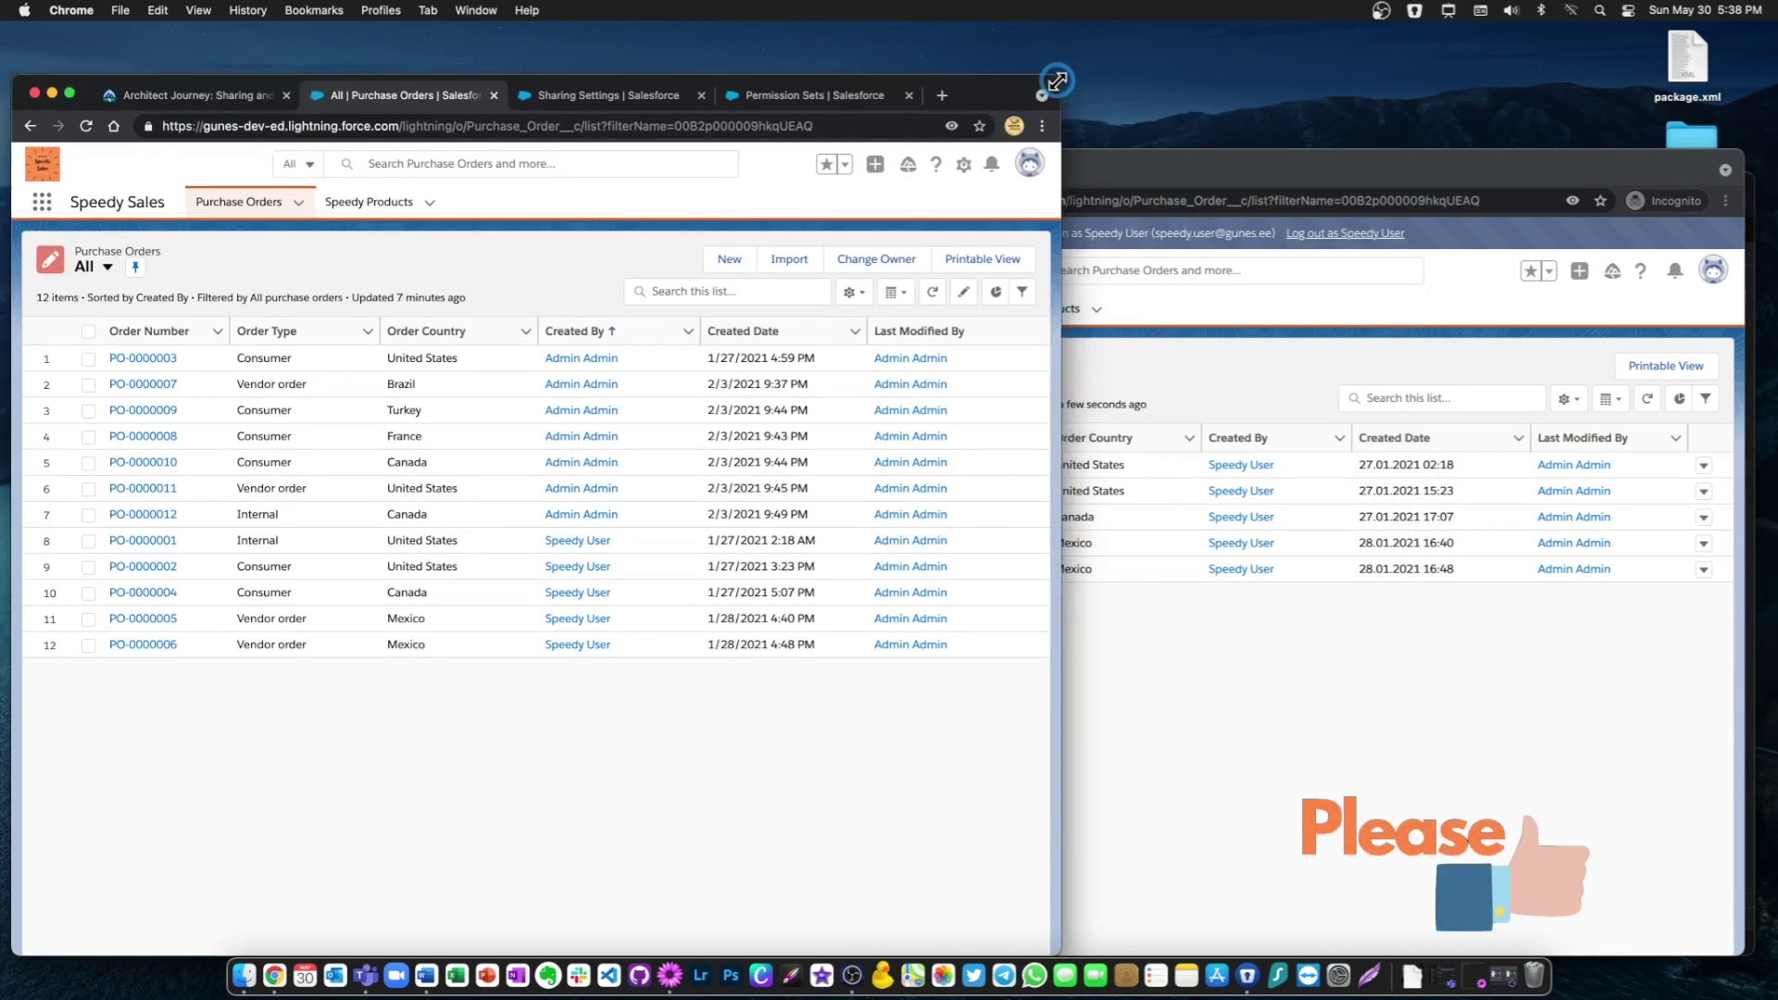
left_click(1334, 761)
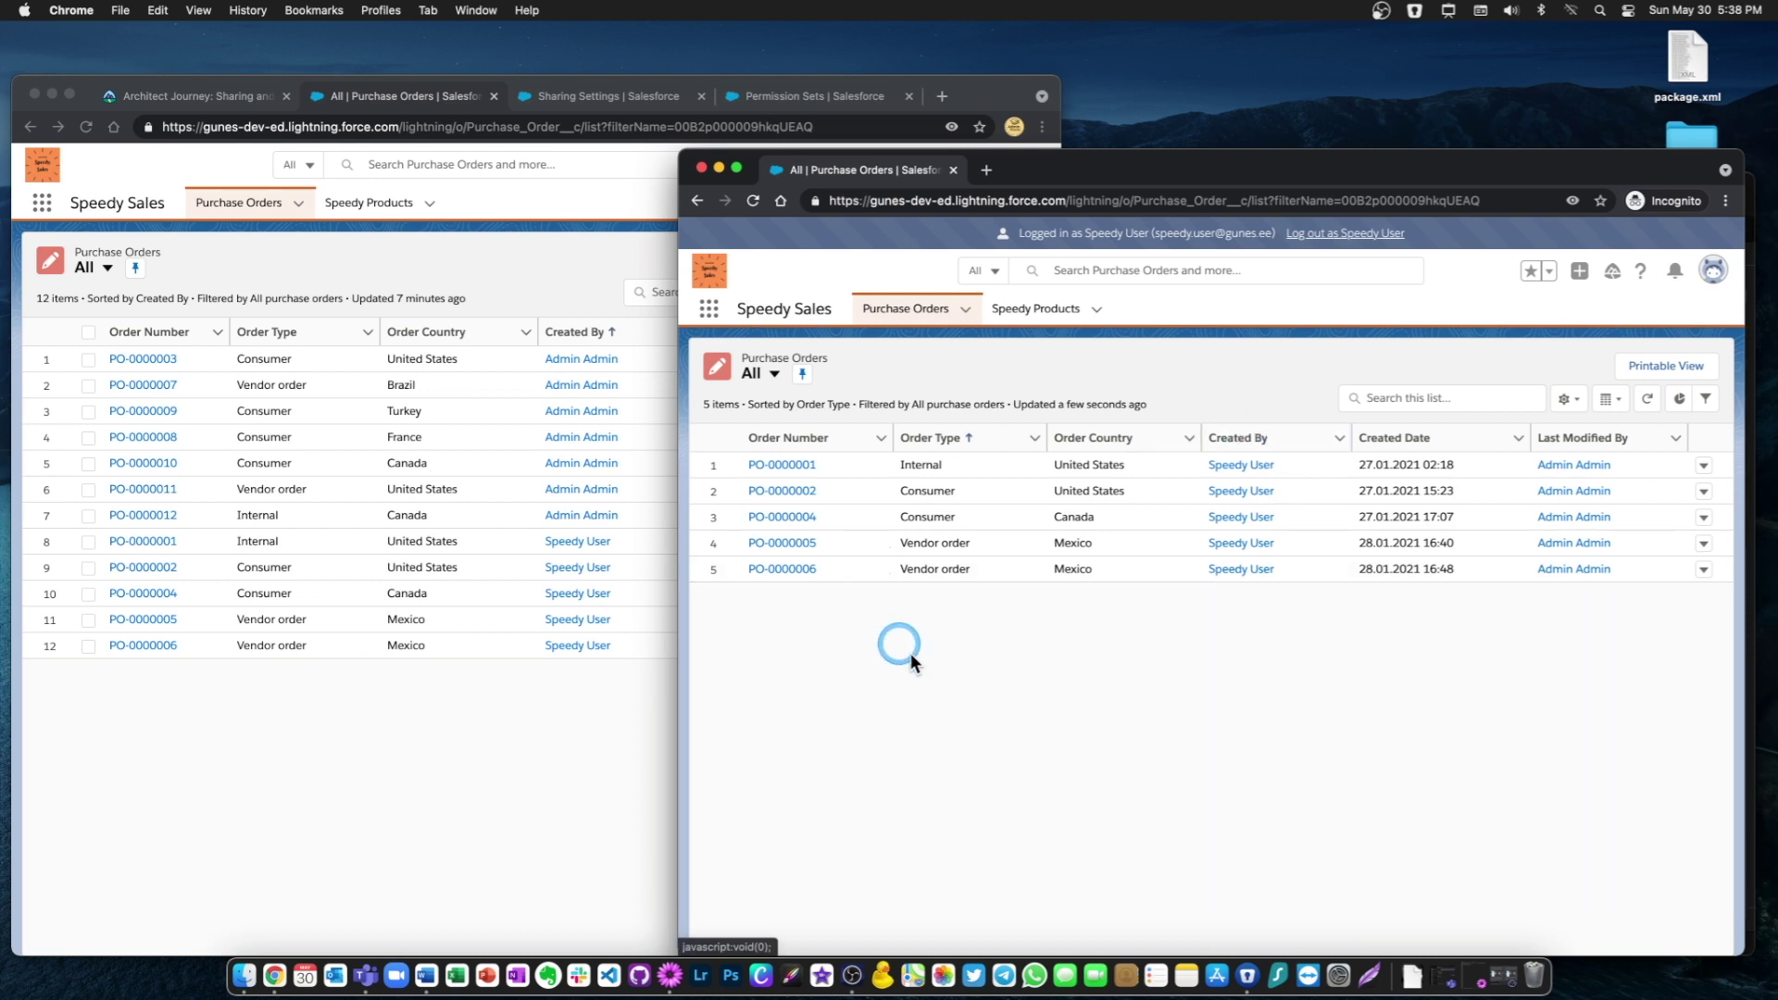
left_click(407, 773)
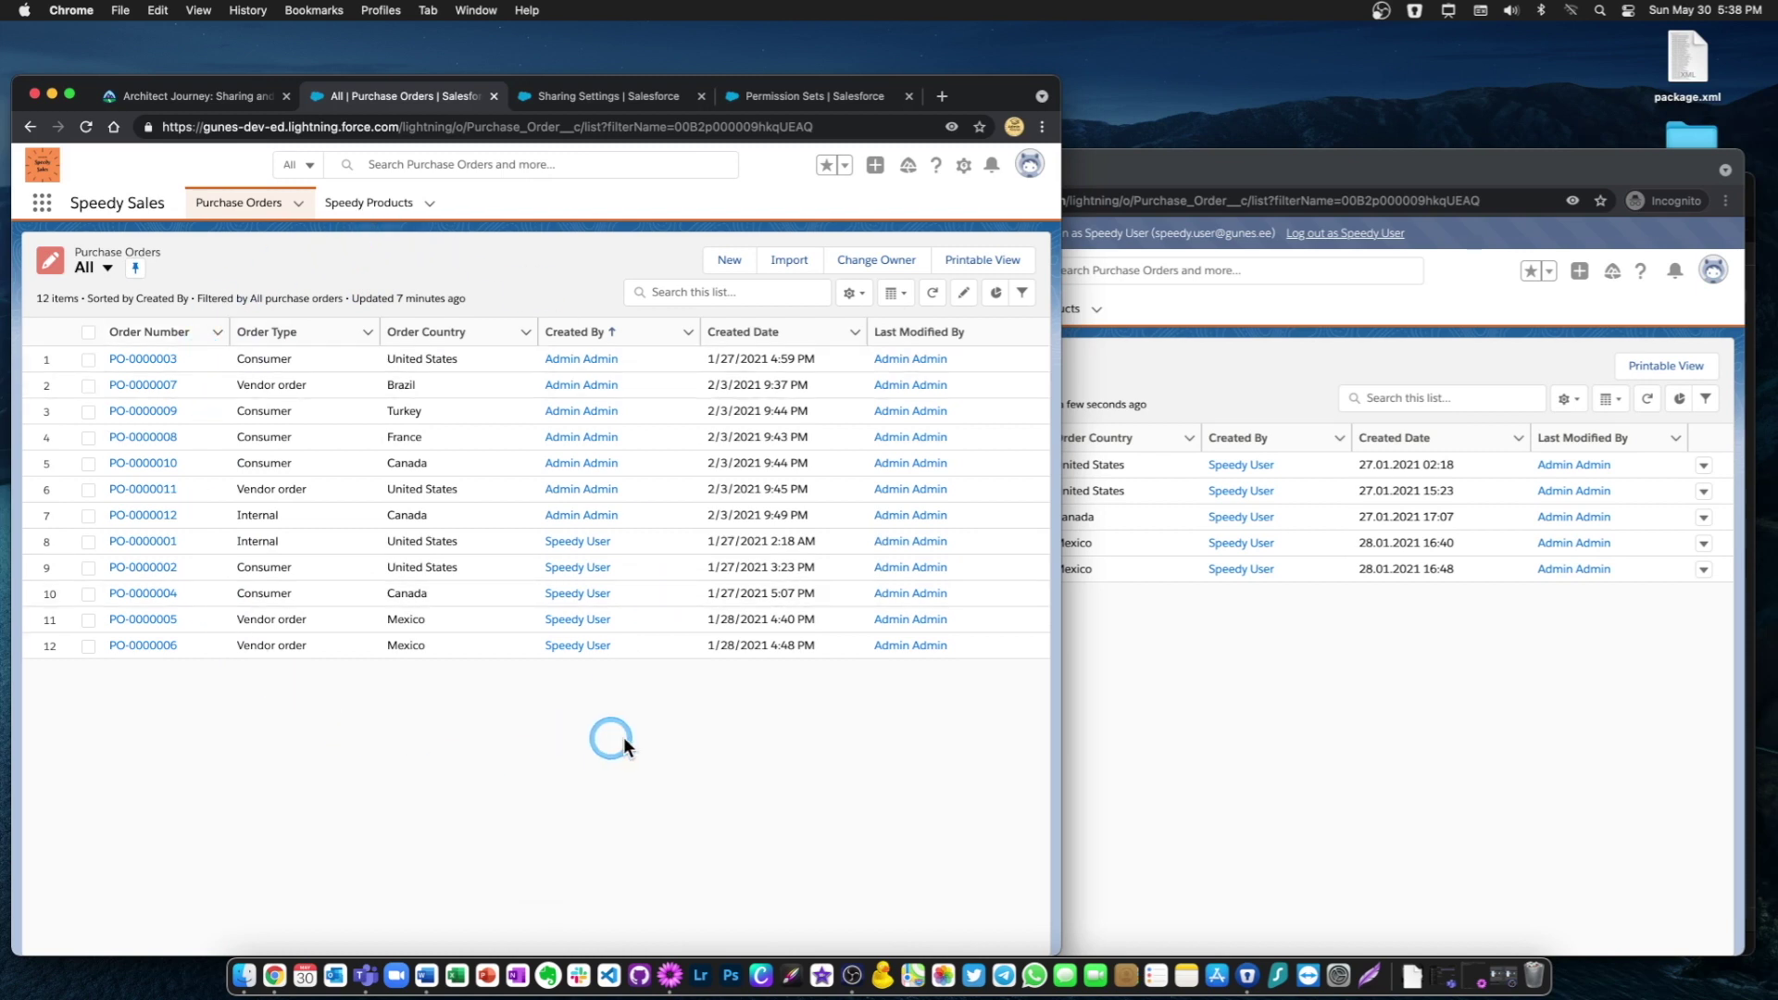
left_click(1213, 746)
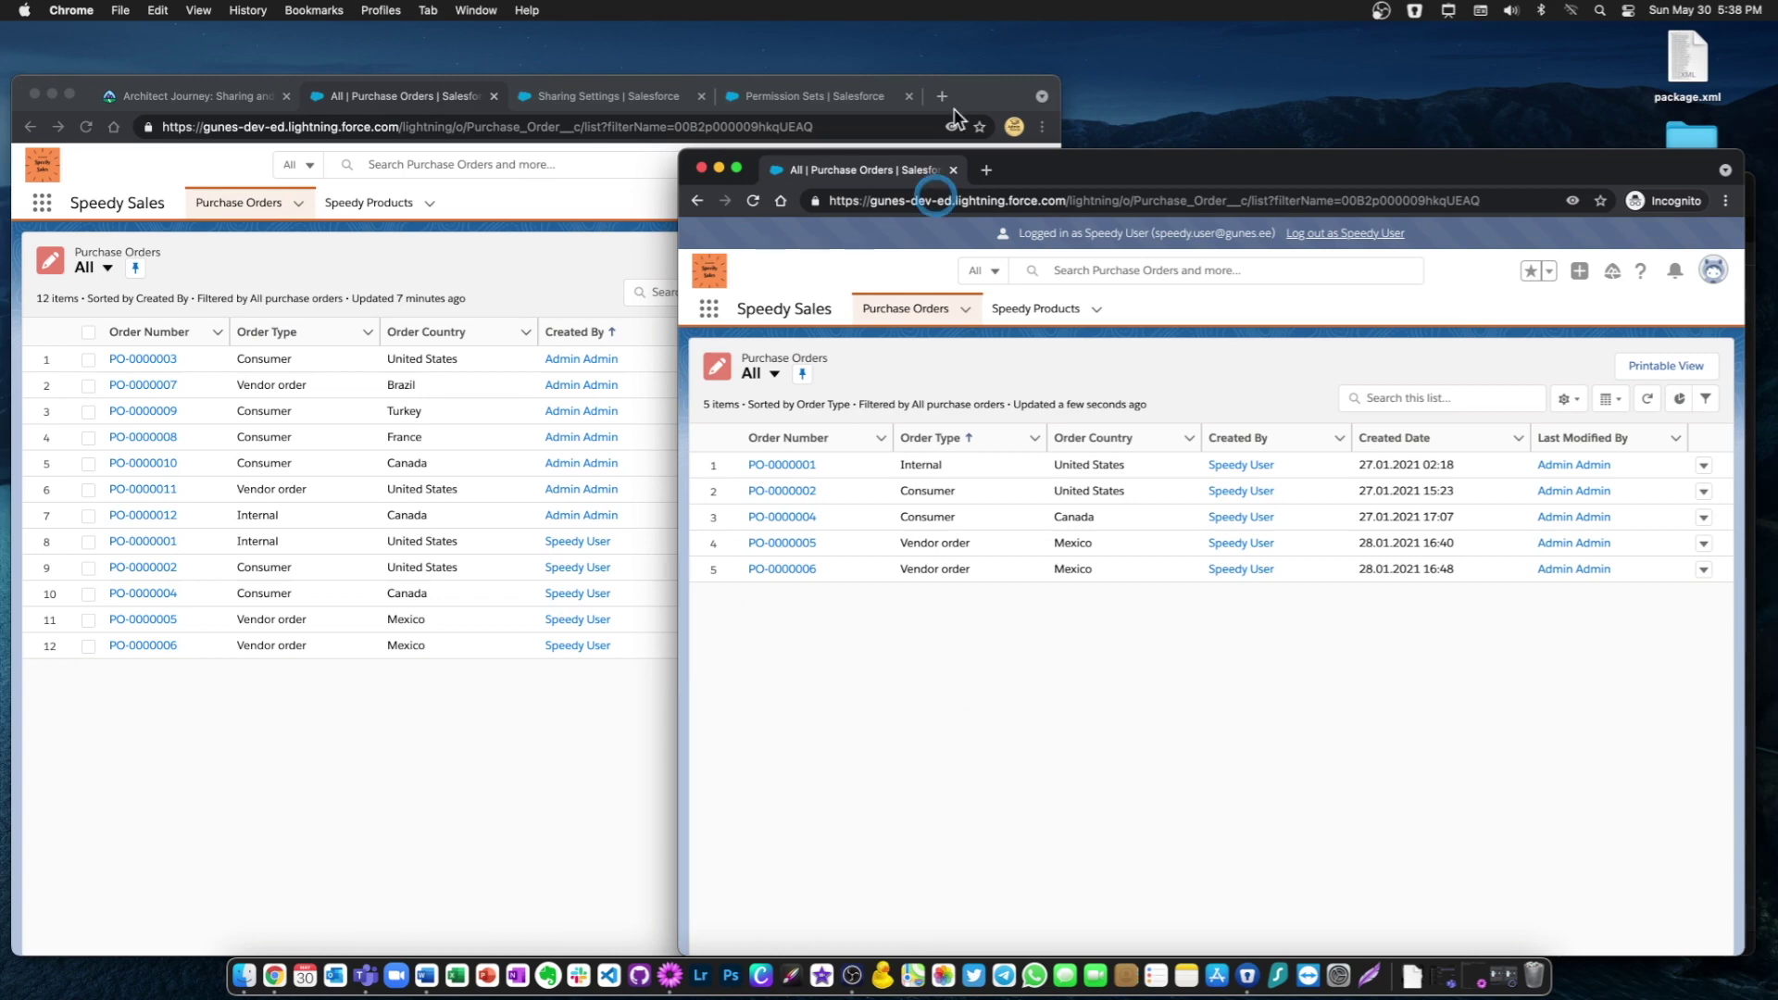
left_click(796, 96)
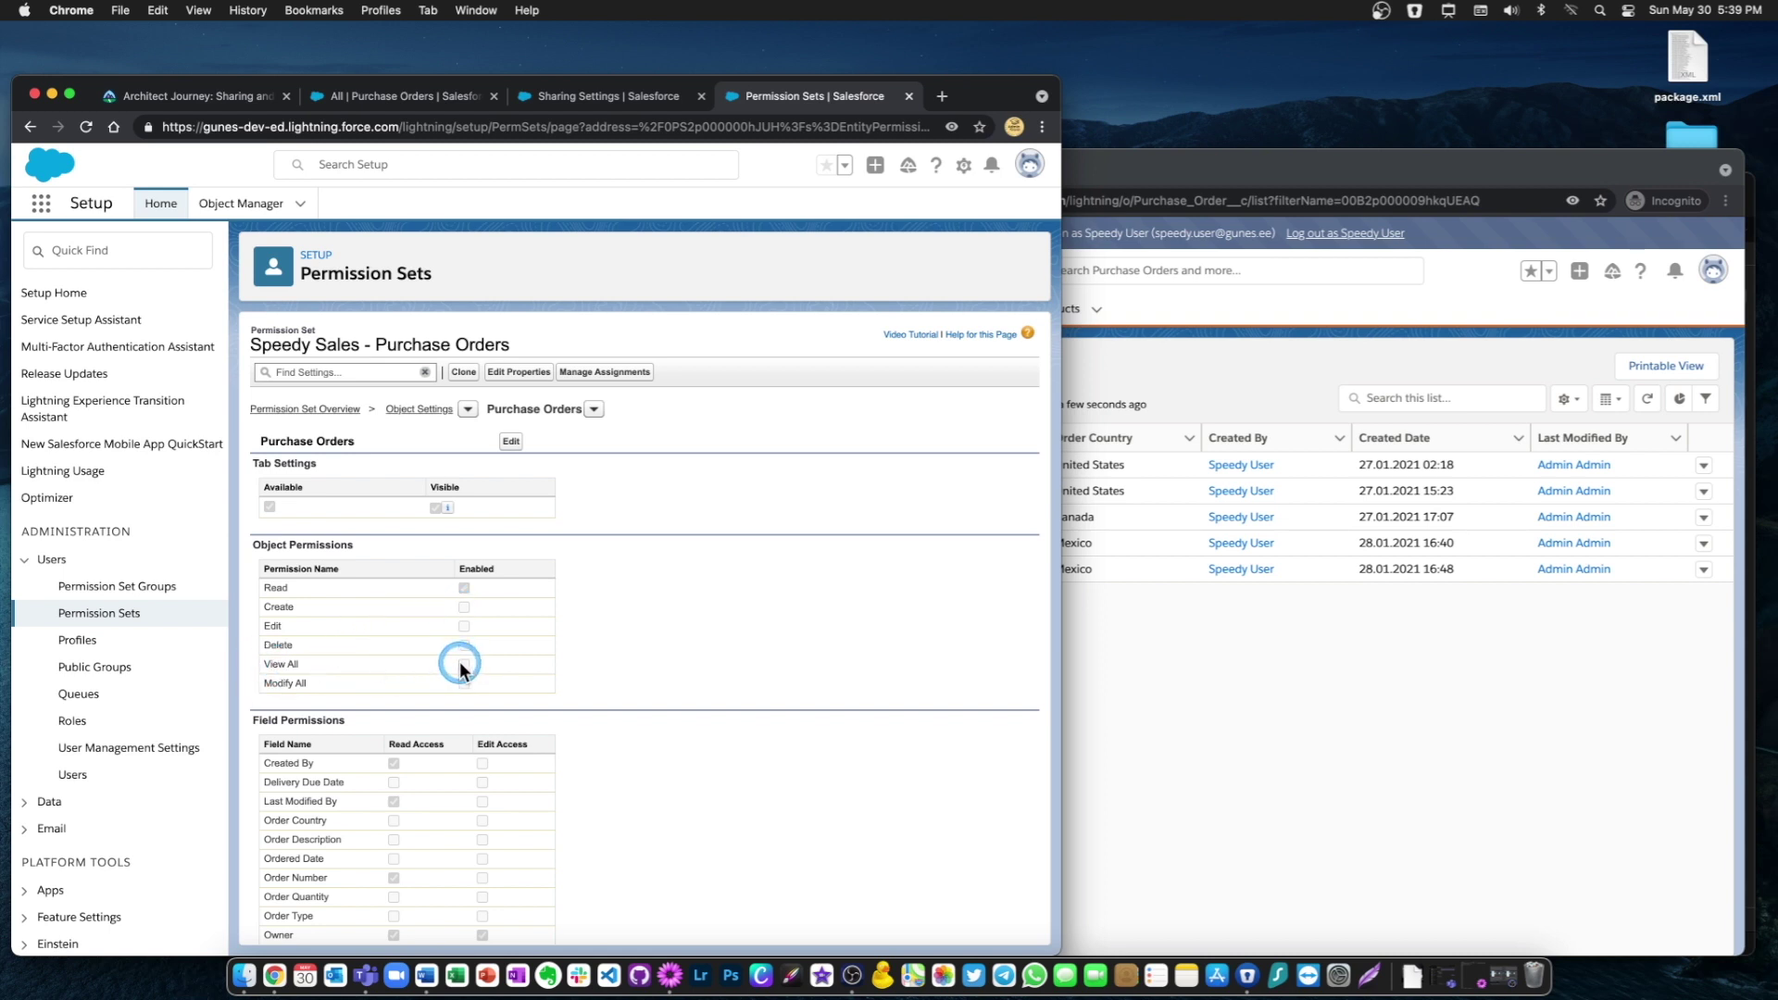
Compare both lists, then sort the admin's 12 purchase orders by the Order Type column
left_click(1517, 717)
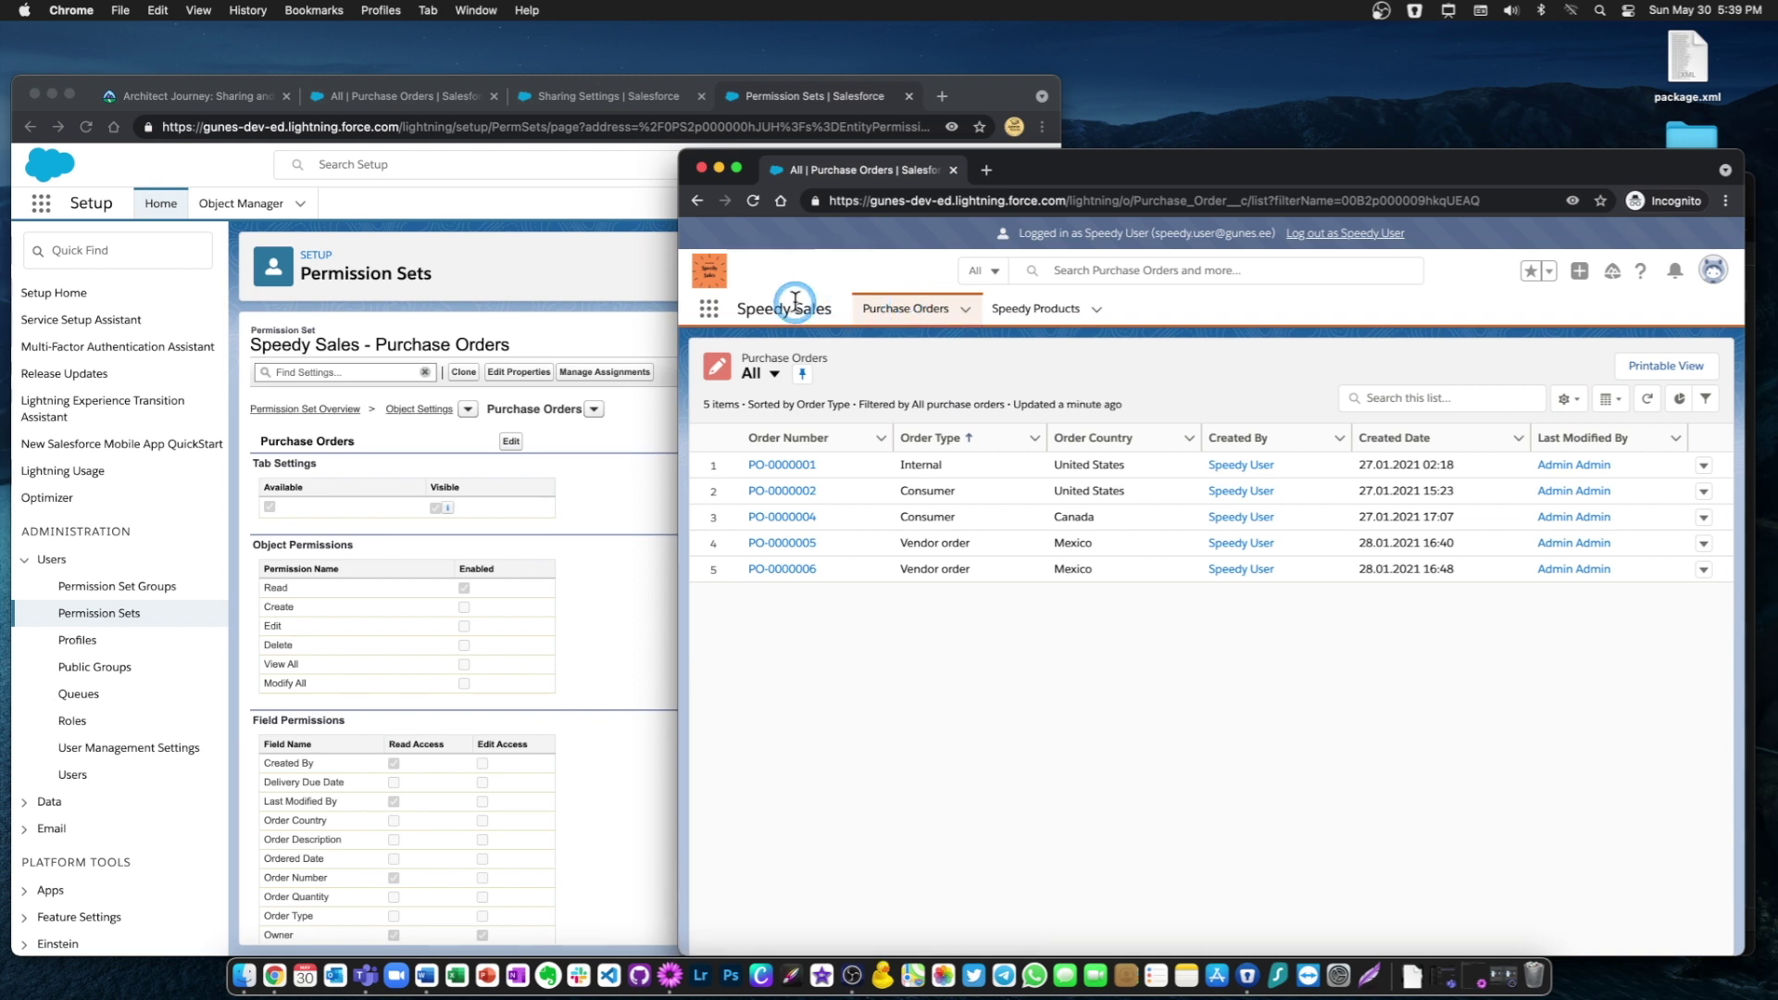
left_click_drag(1087, 232, 1168, 232)
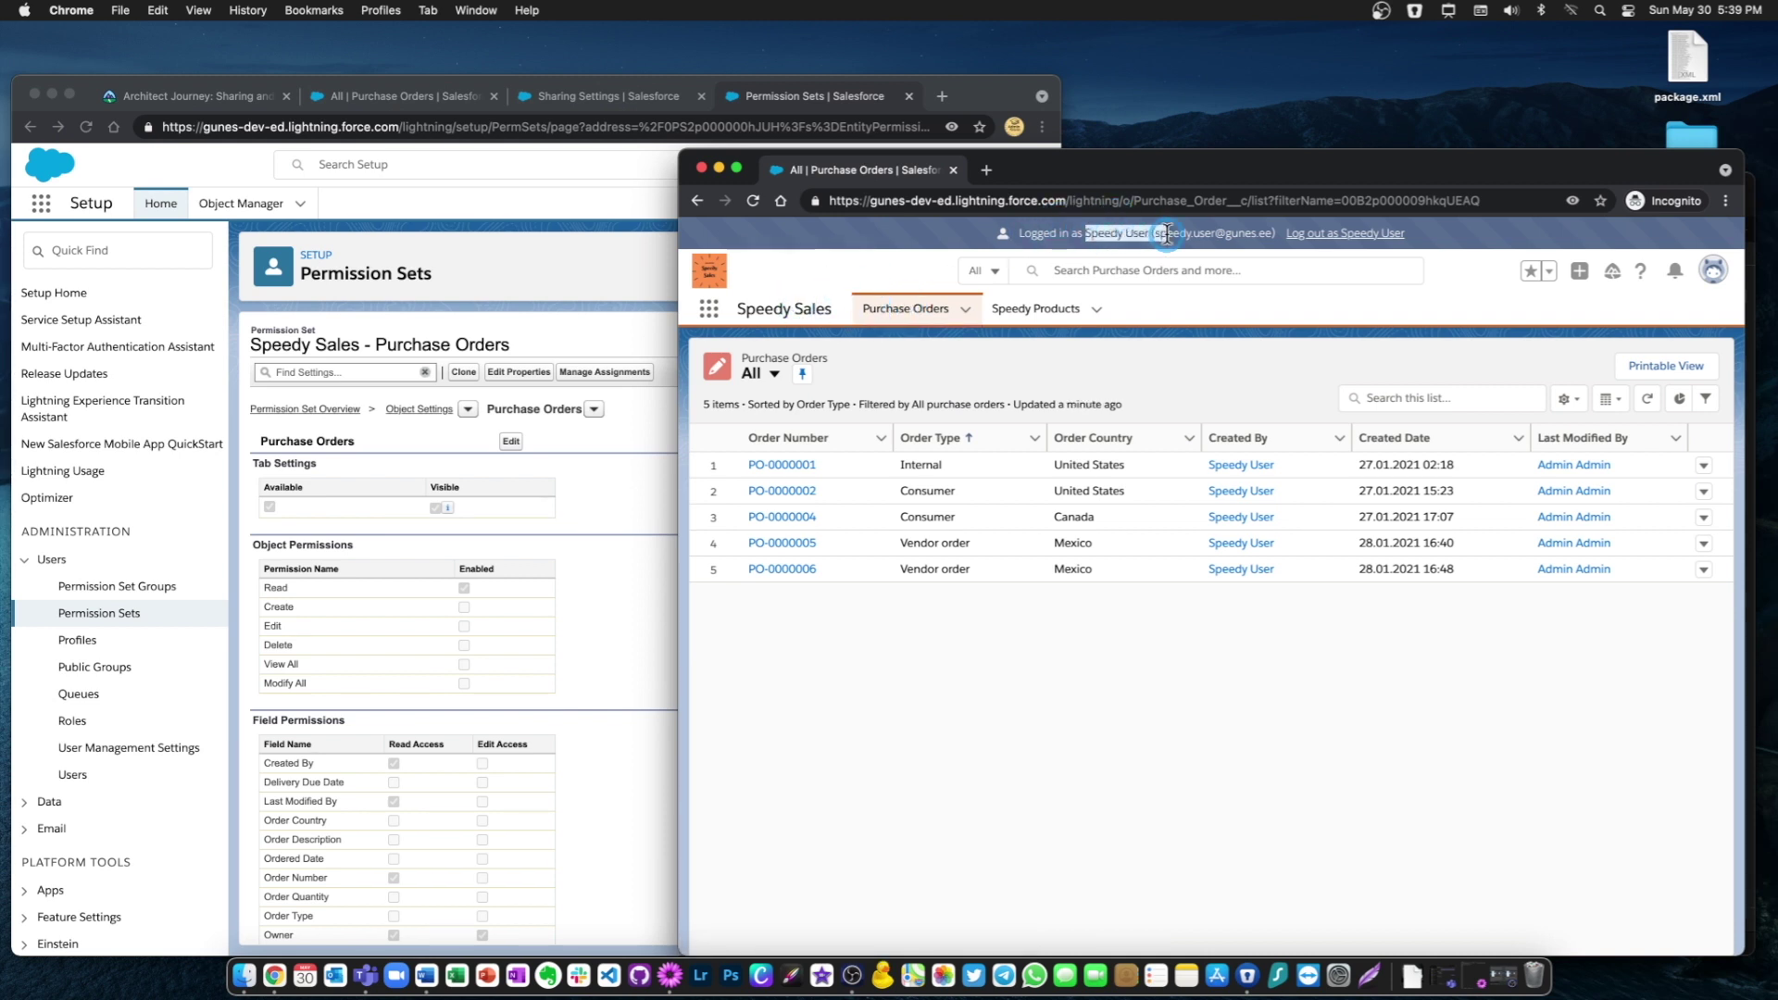
left_click(1071, 741)
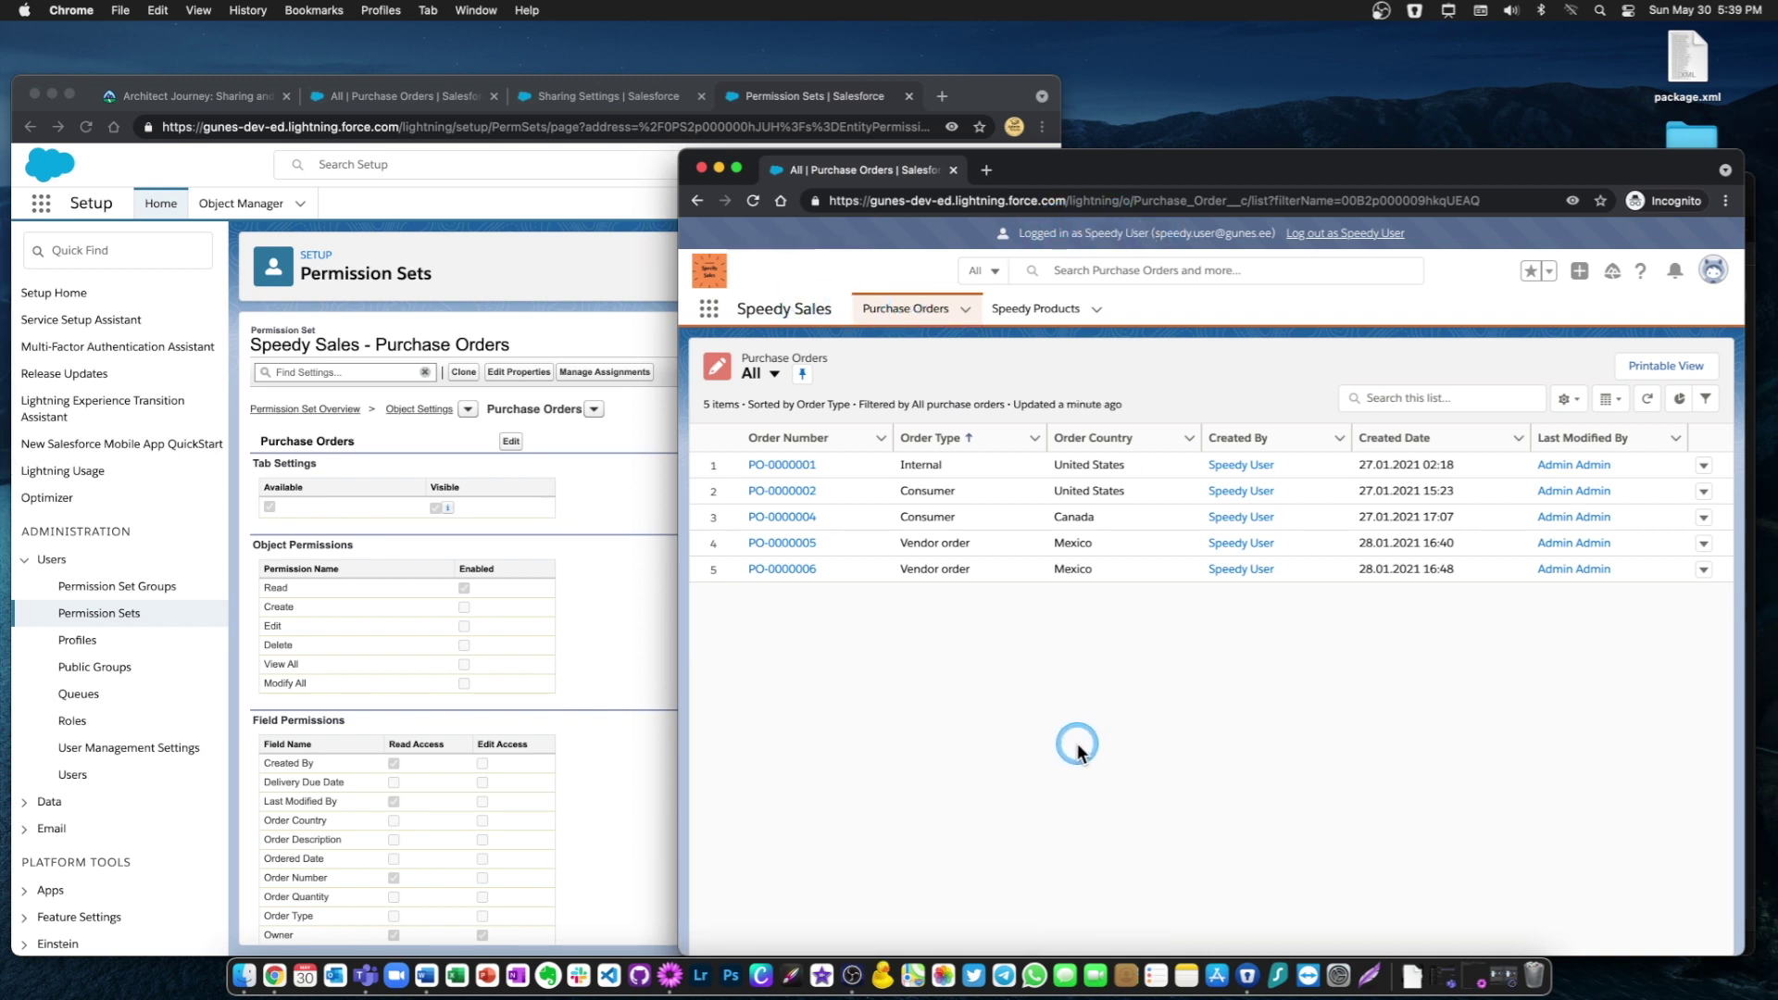
left_click(368, 98)
left_click(1299, 767)
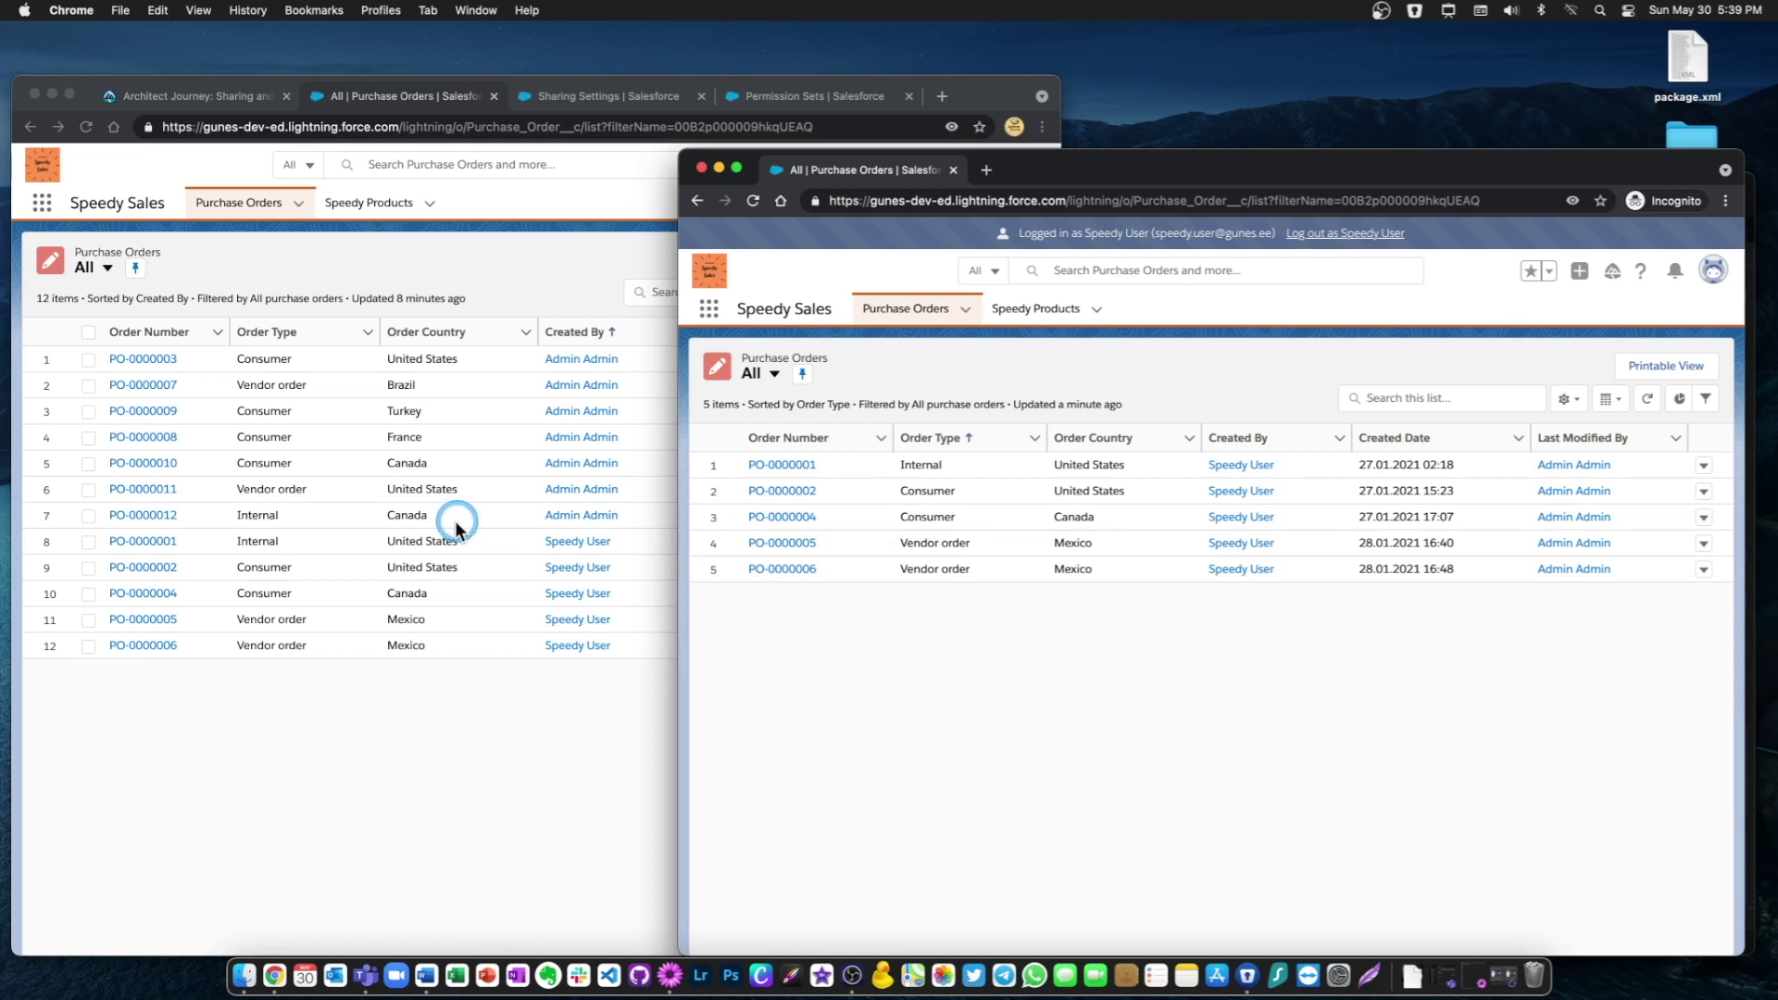
left_click(318, 717)
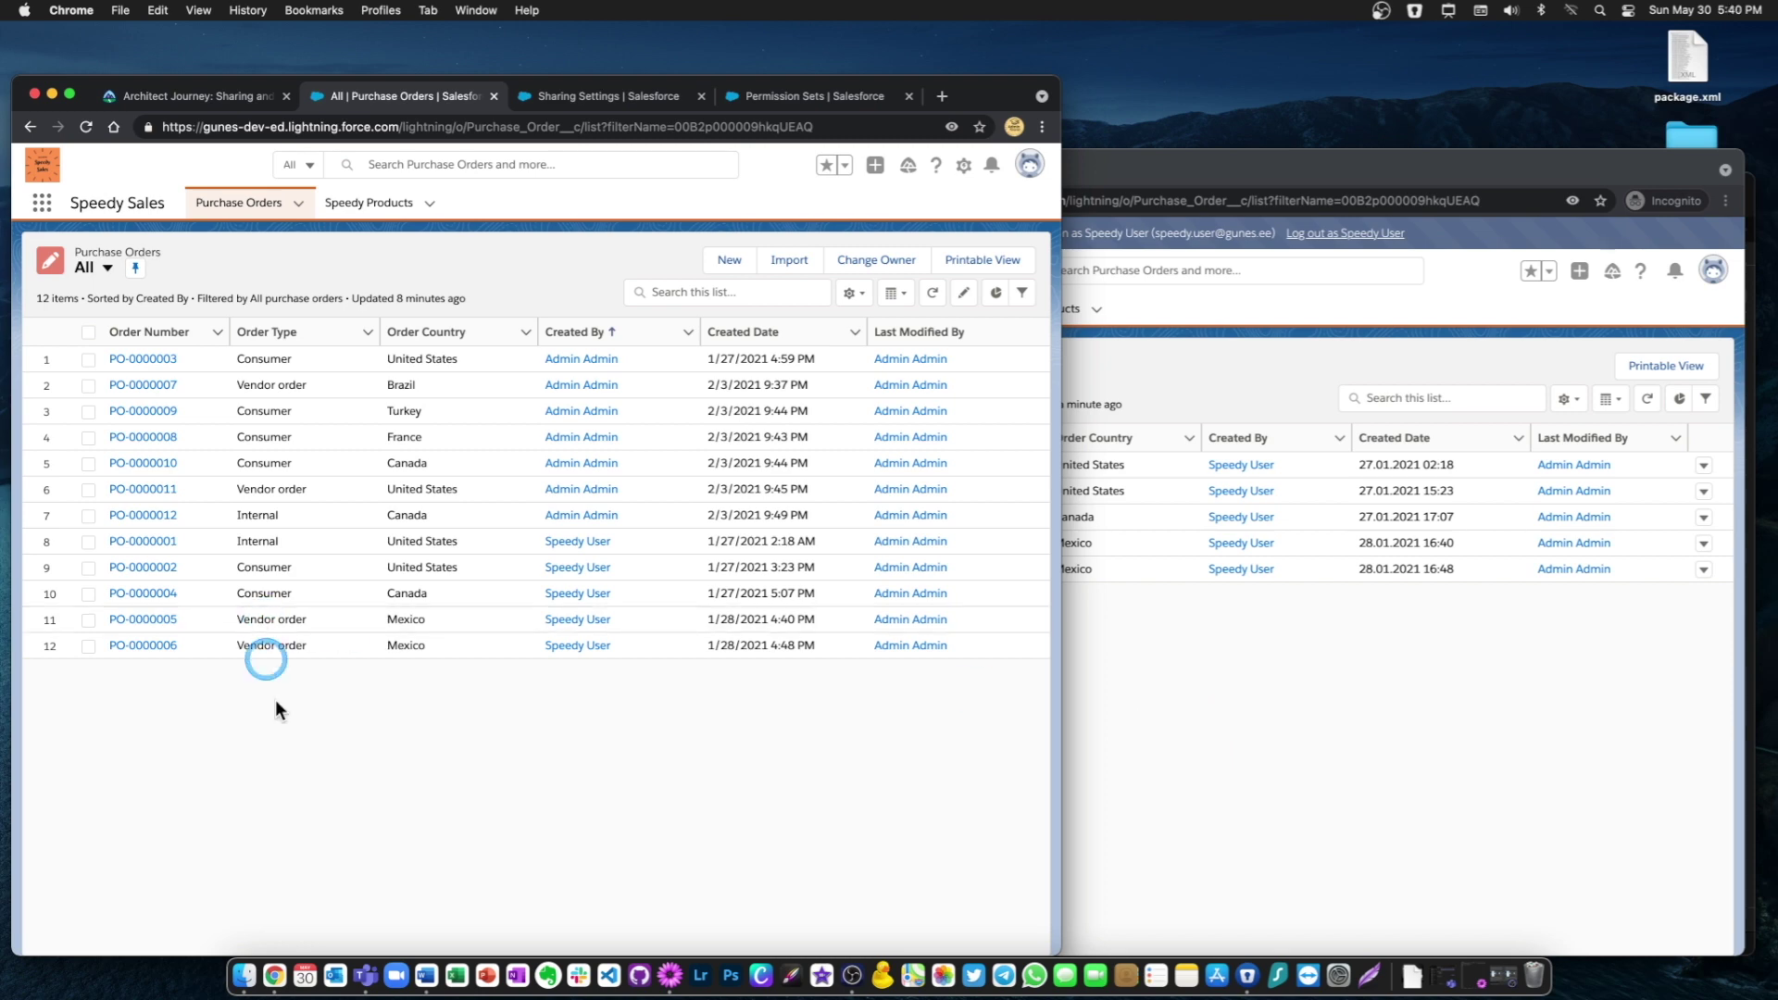
left_click(267, 335)
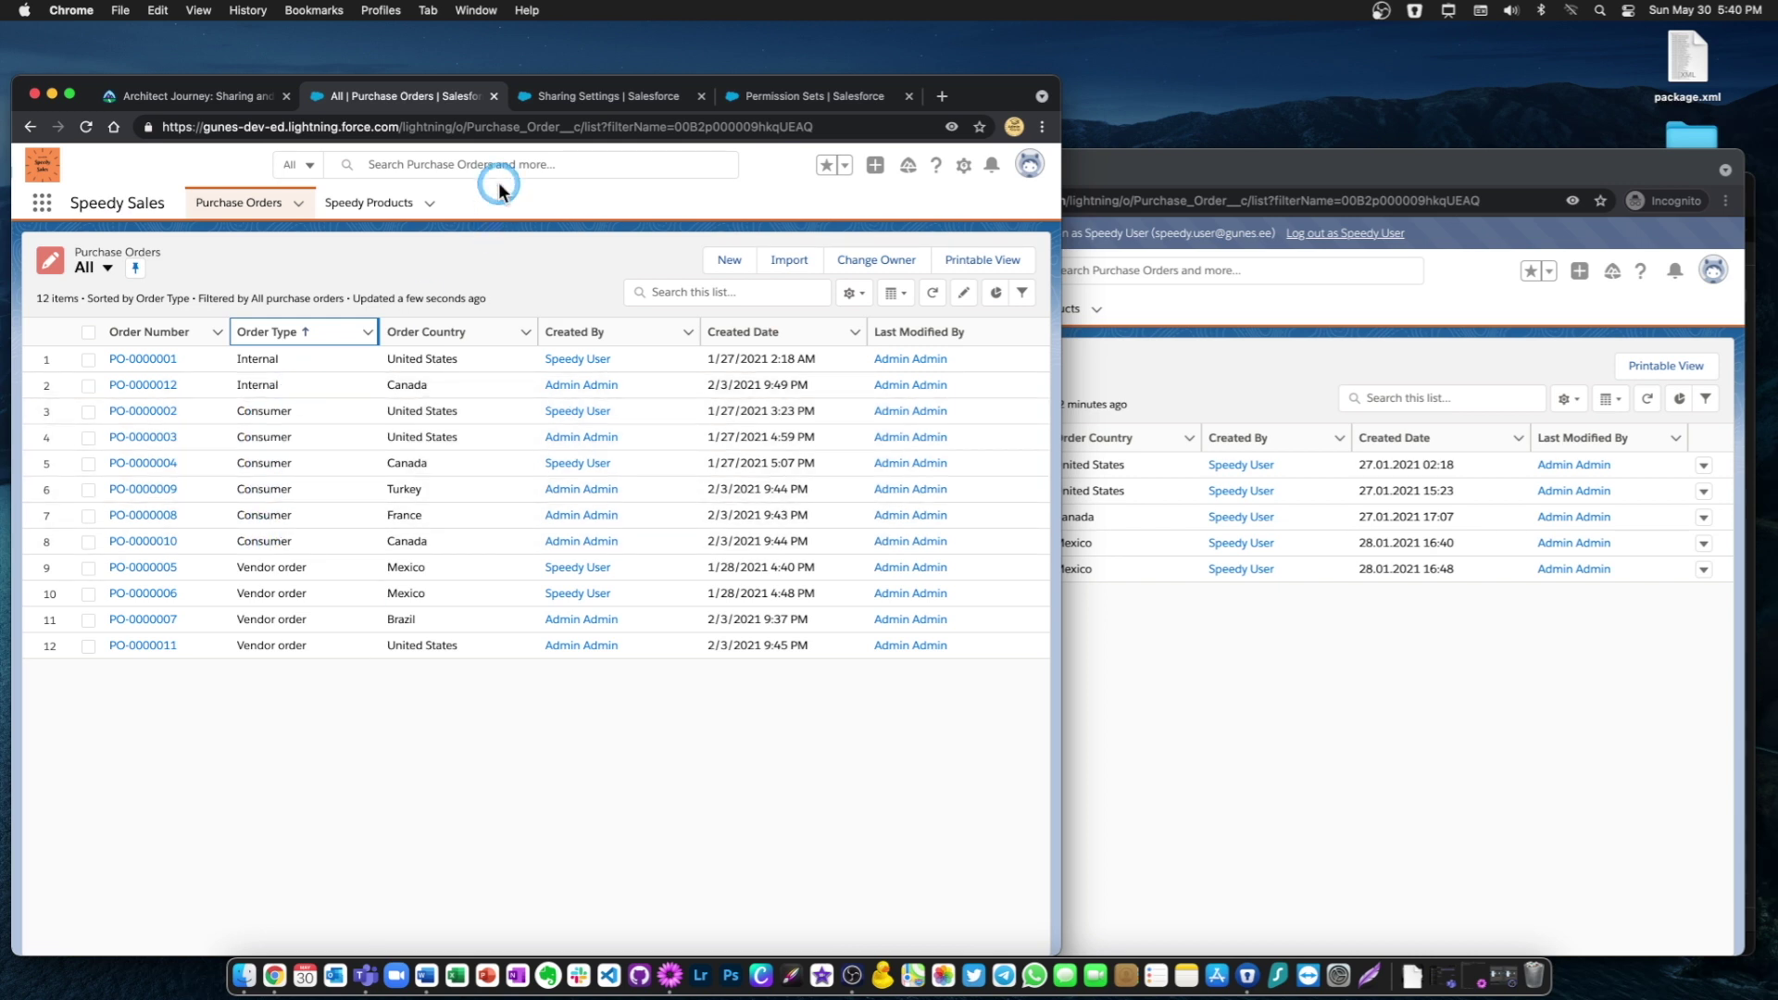
On Sharing Settings, locate Purchase Order Sharing Rules and edit the Consumer Order Reps rule
left_click(607, 98)
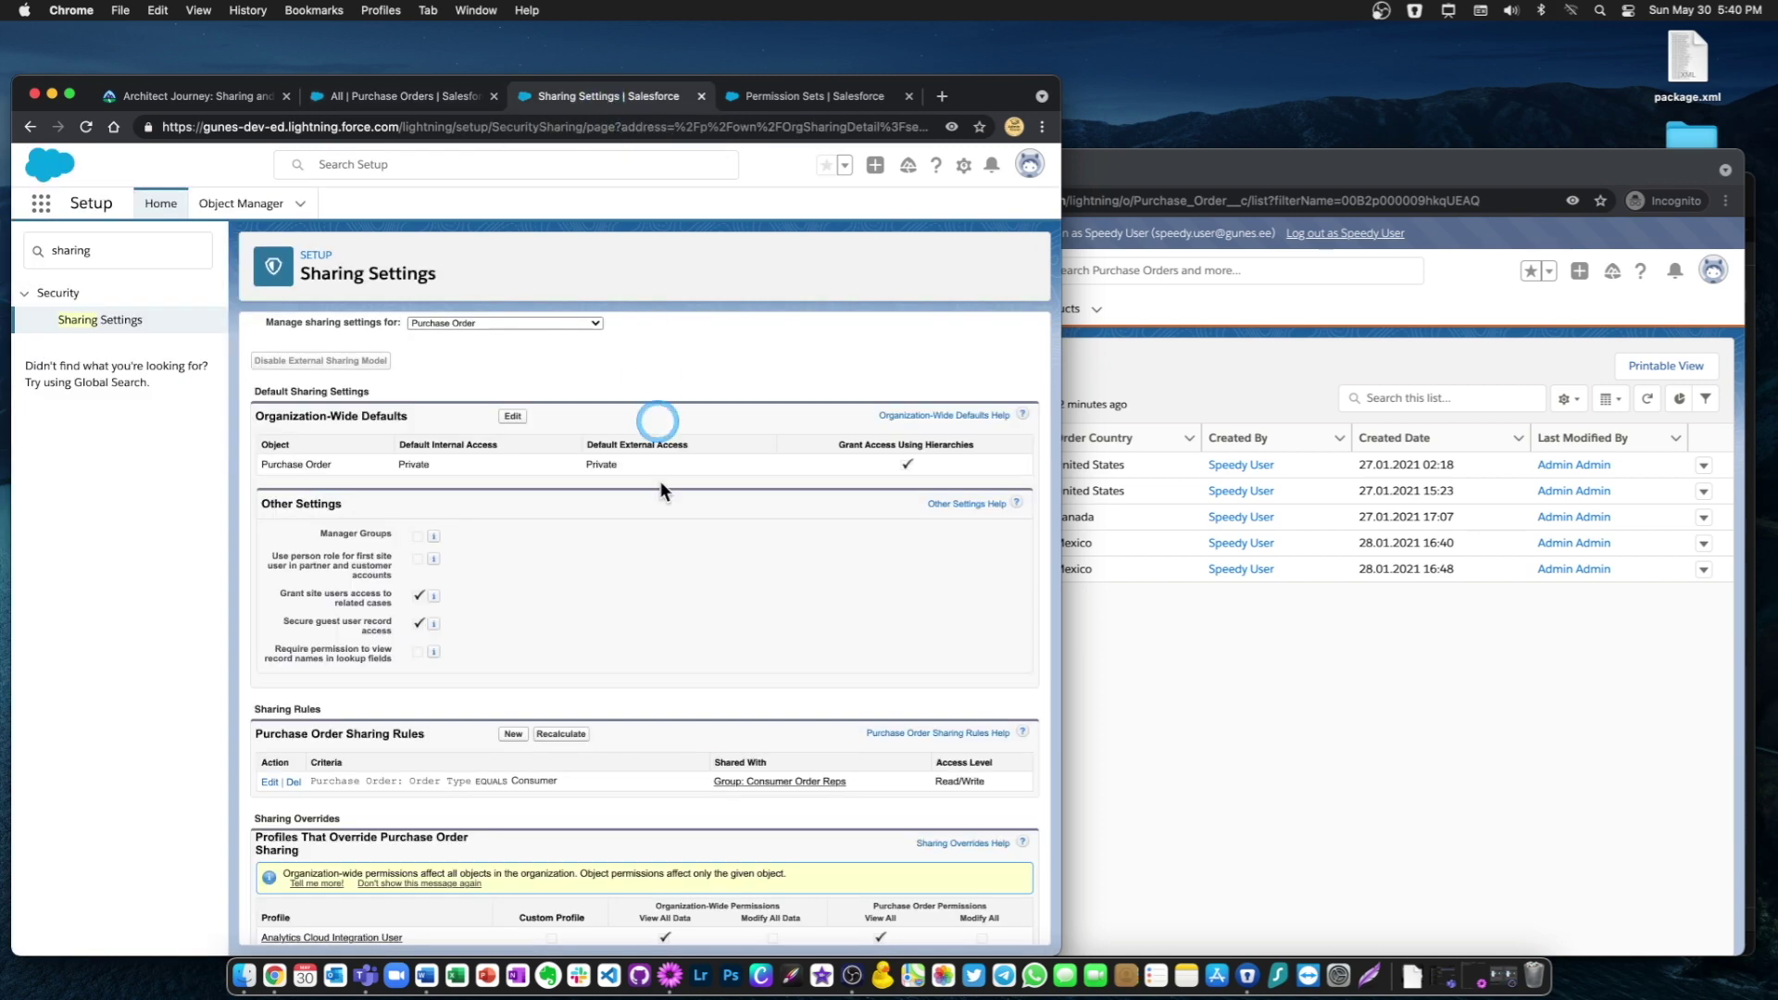
scroll(575, 703, "down", 1)
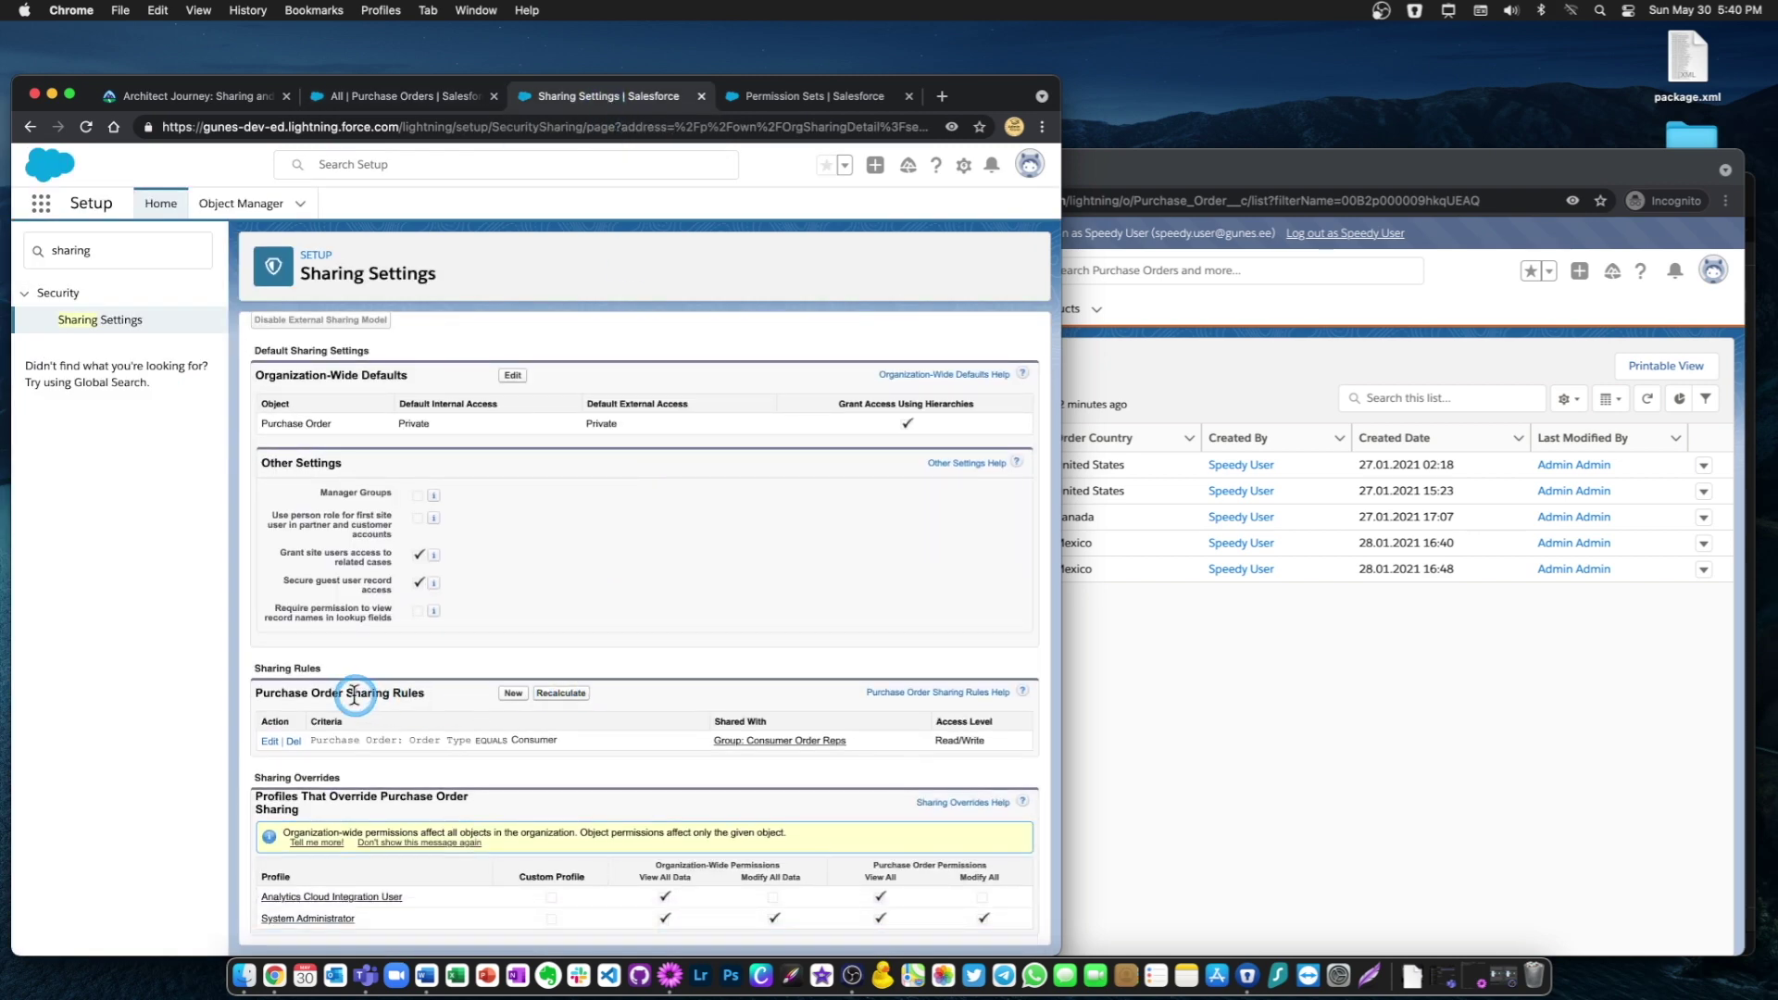
left_click_drag(346, 695, 436, 695)
left_click(448, 691)
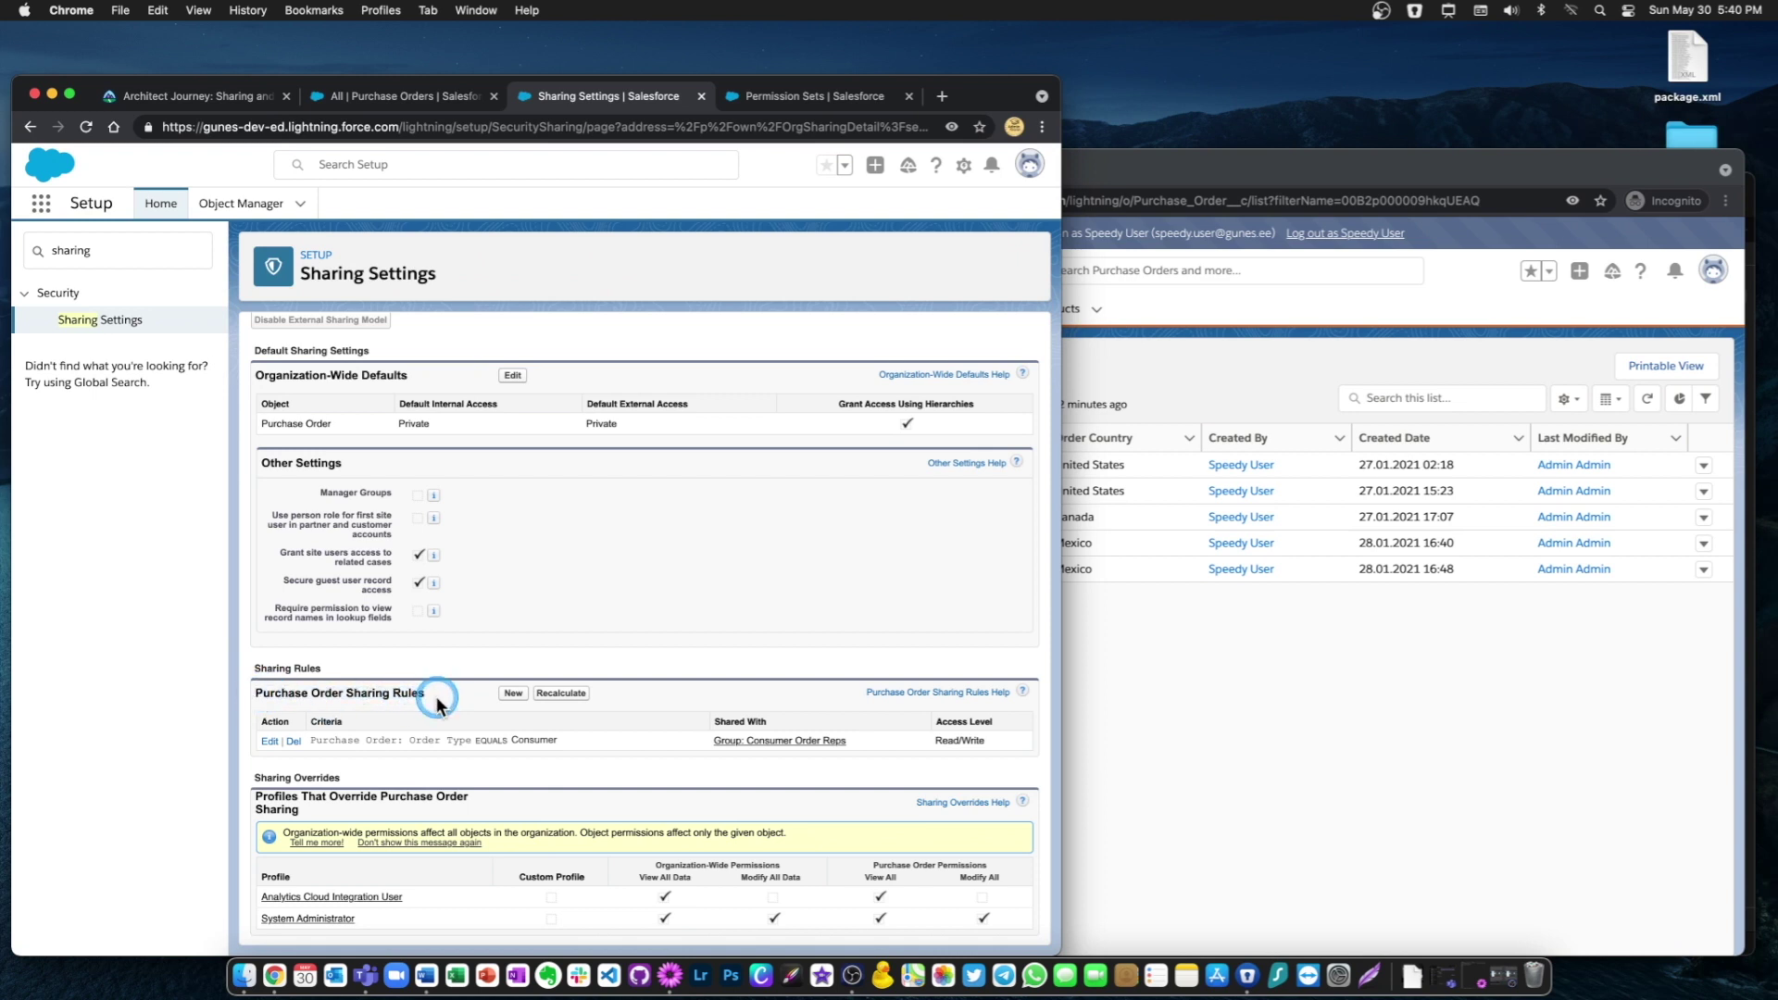
left_click(268, 746)
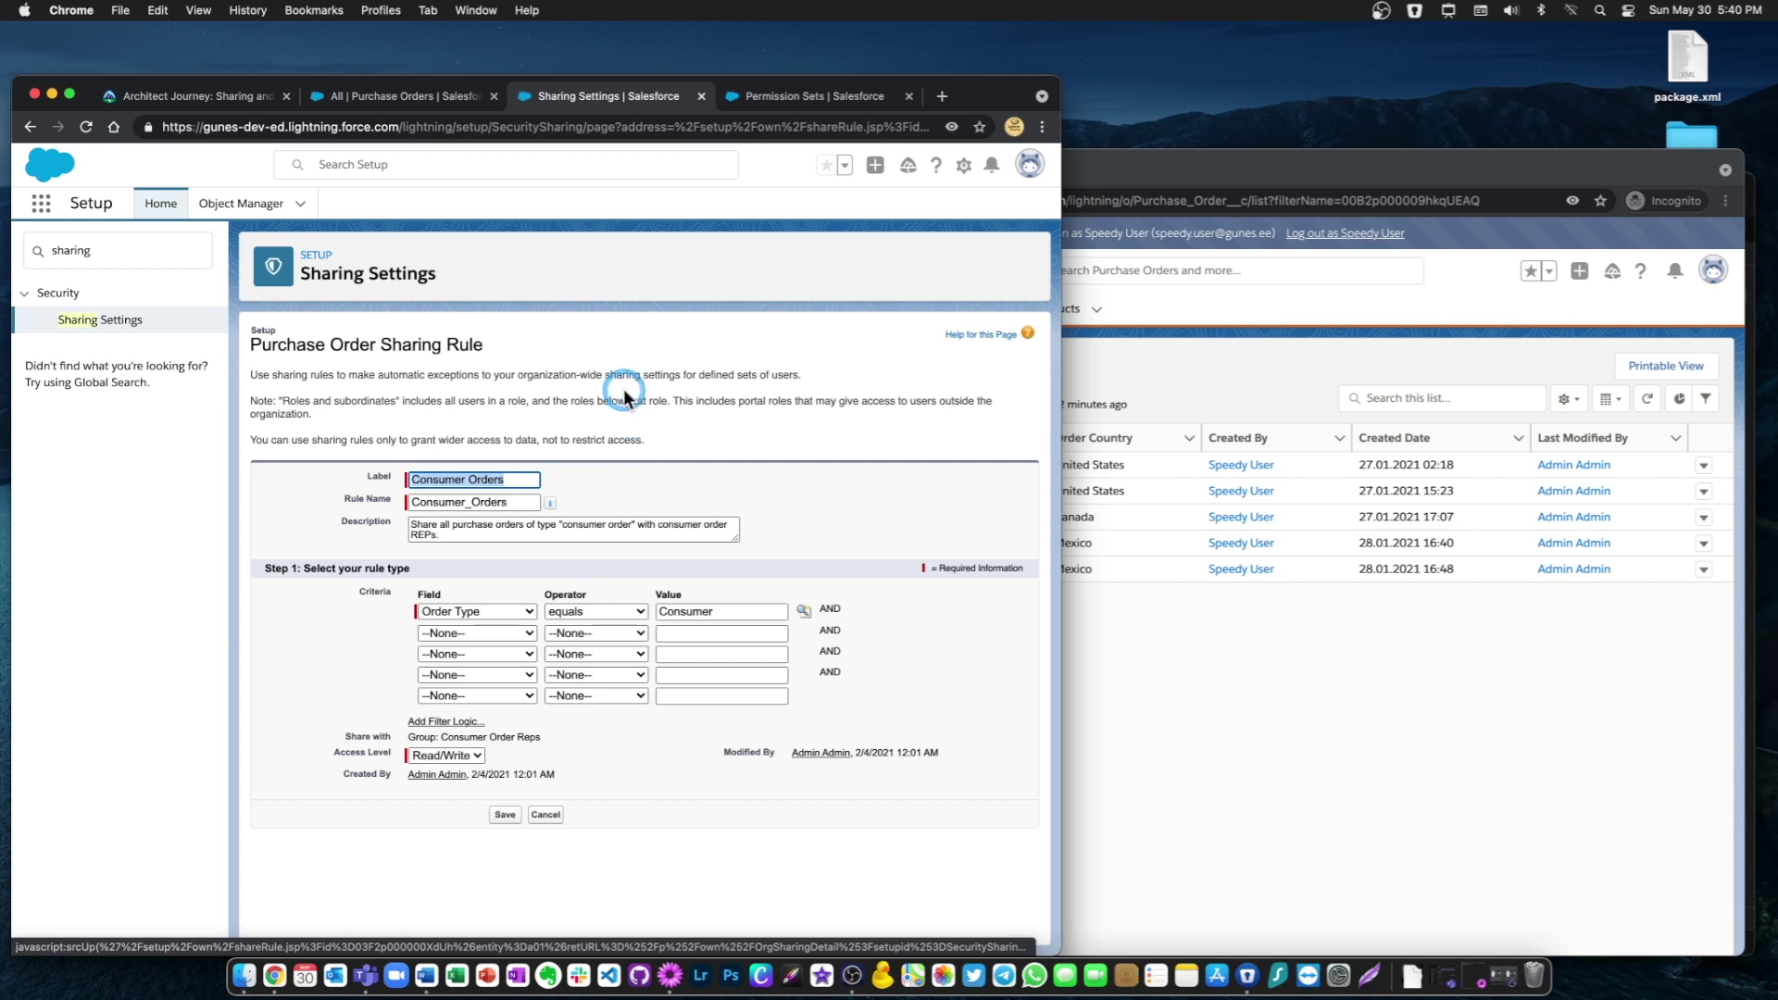
Review the Consumer Orders rule label and check it against the admin's purchase order list
left_click(624, 389)
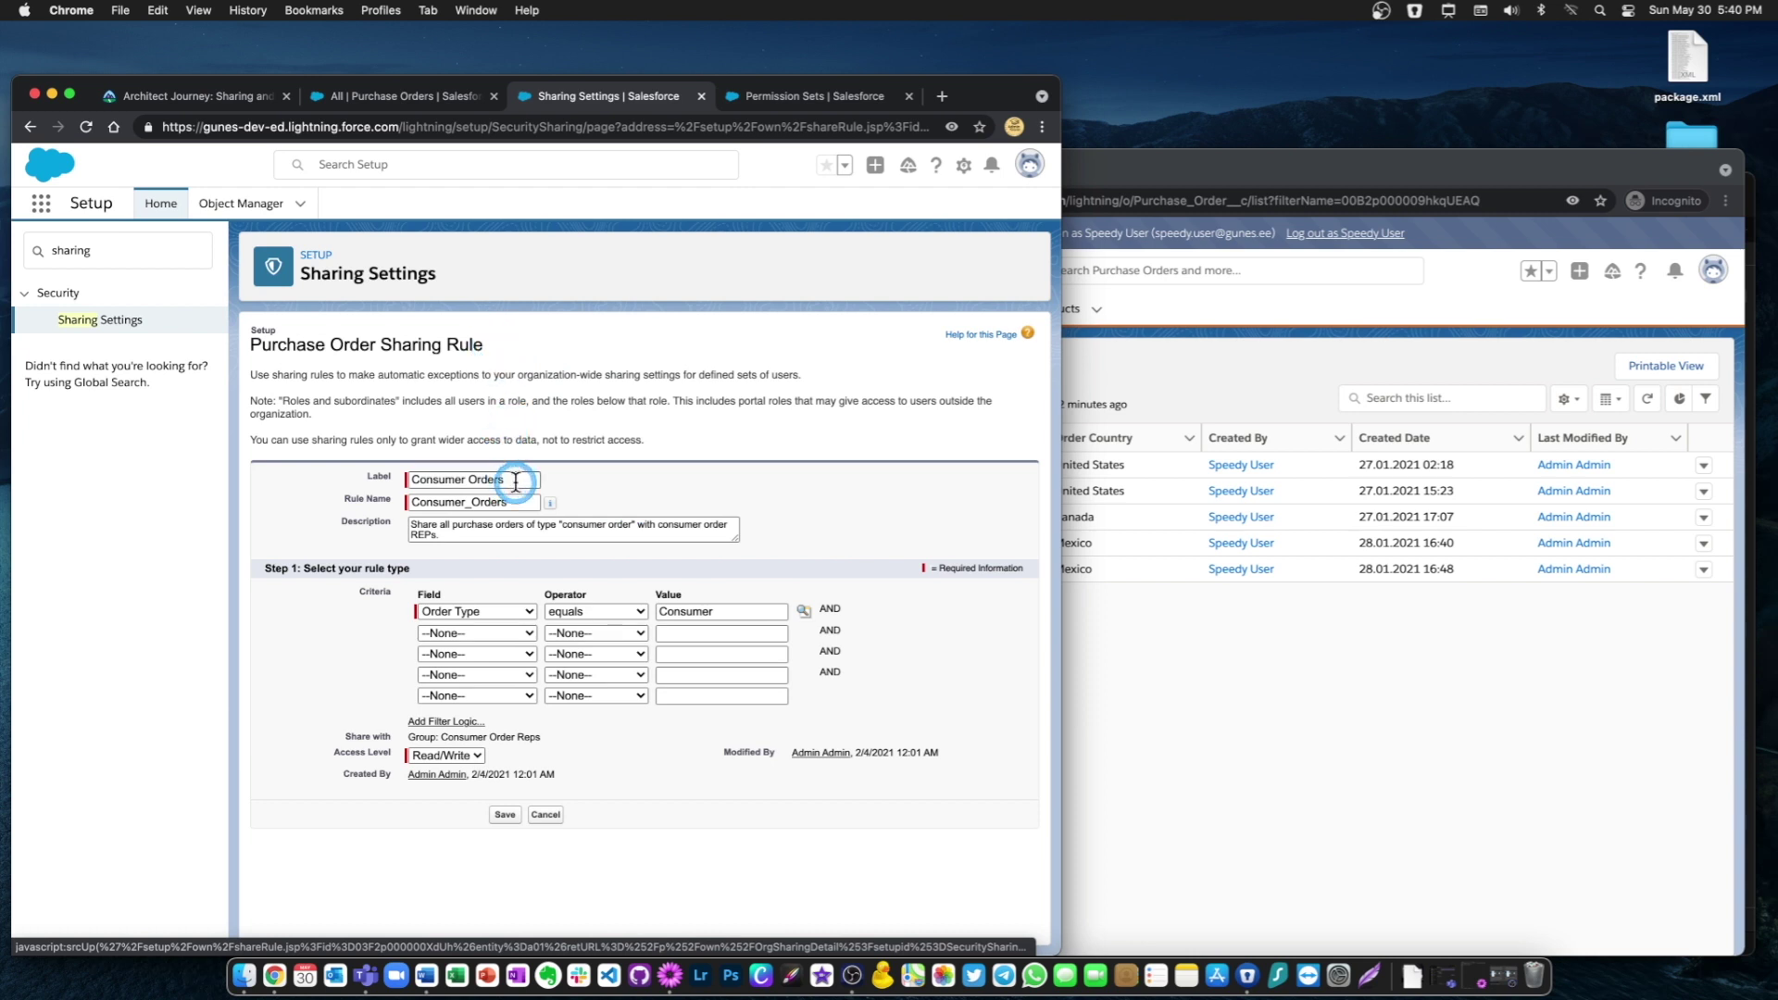
left_click_drag(516, 480, 383, 483)
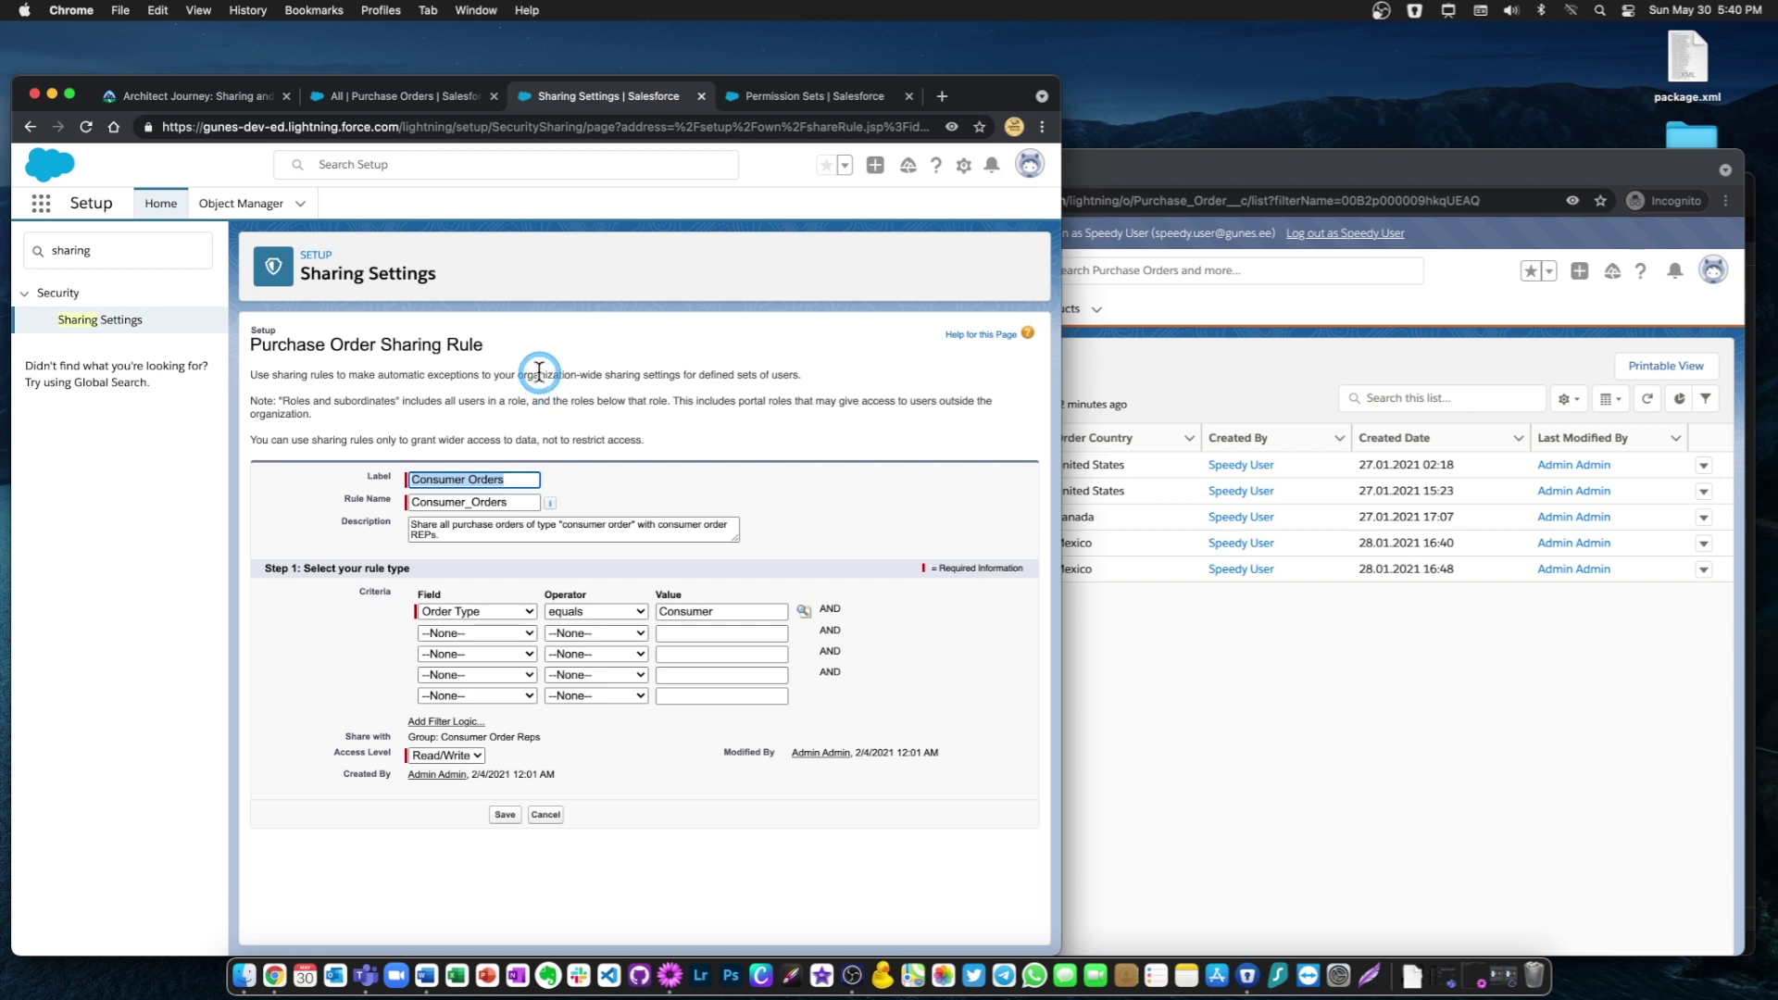
left_click(513, 479)
left_click_drag(513, 479, 346, 467)
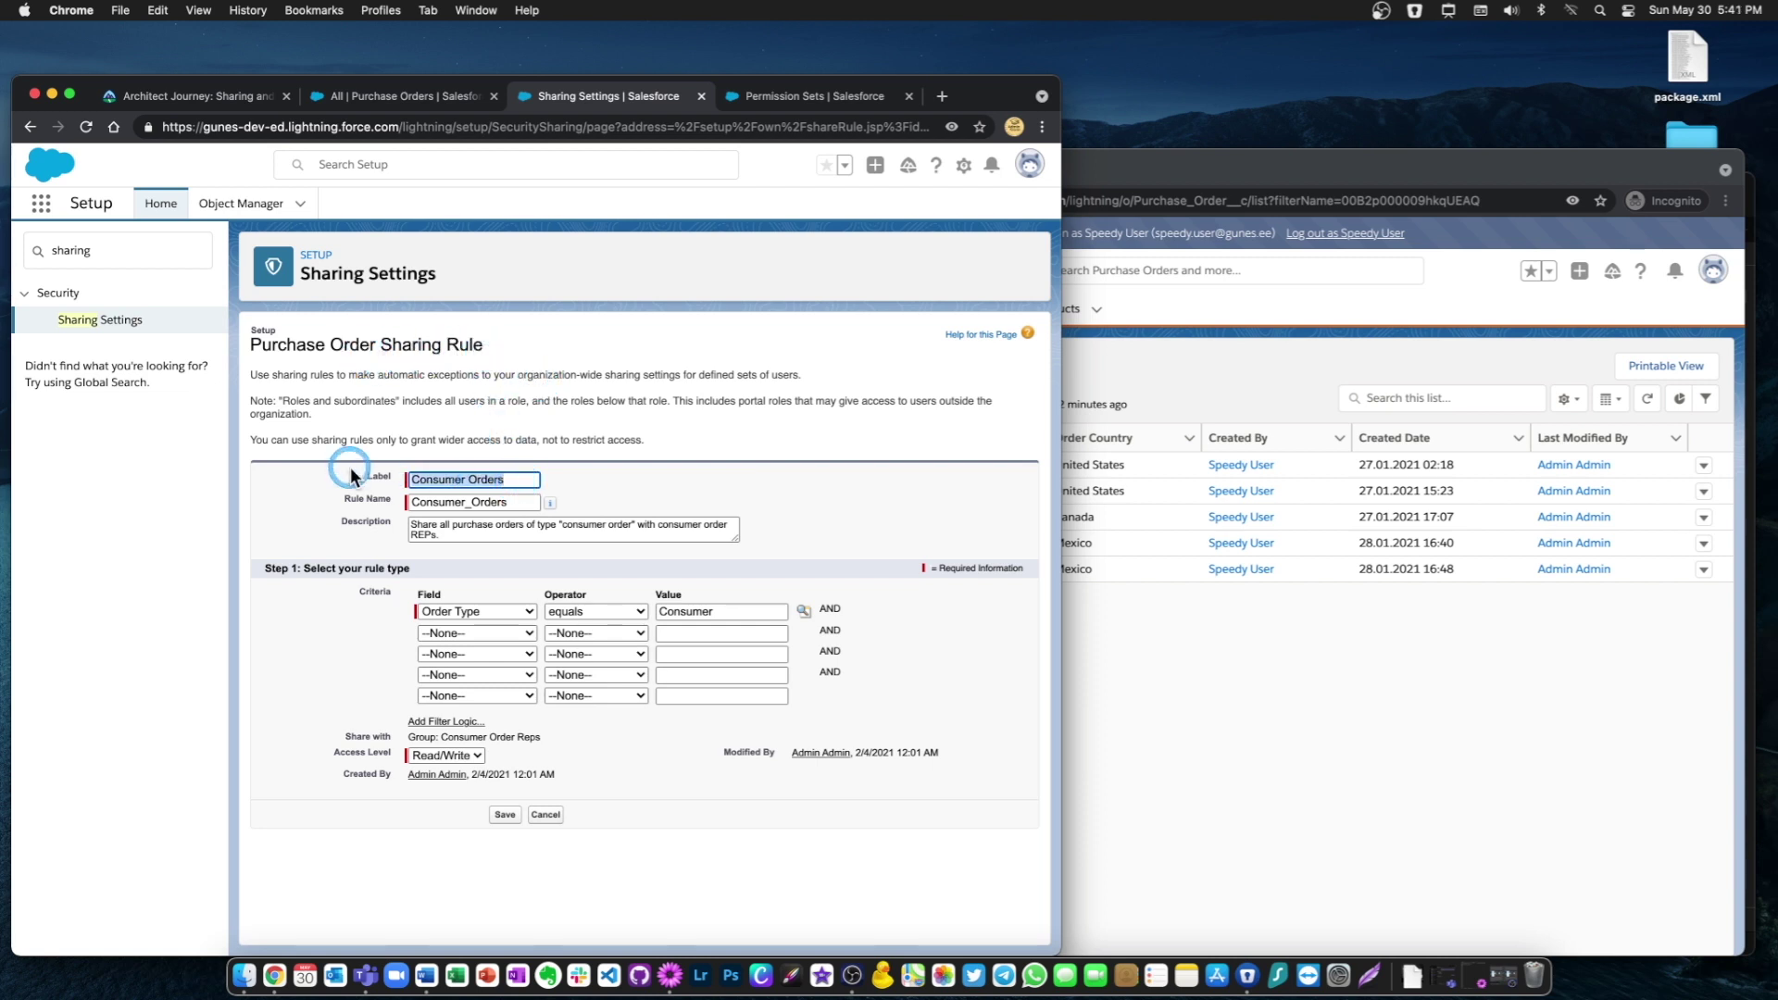
left_click(513, 479)
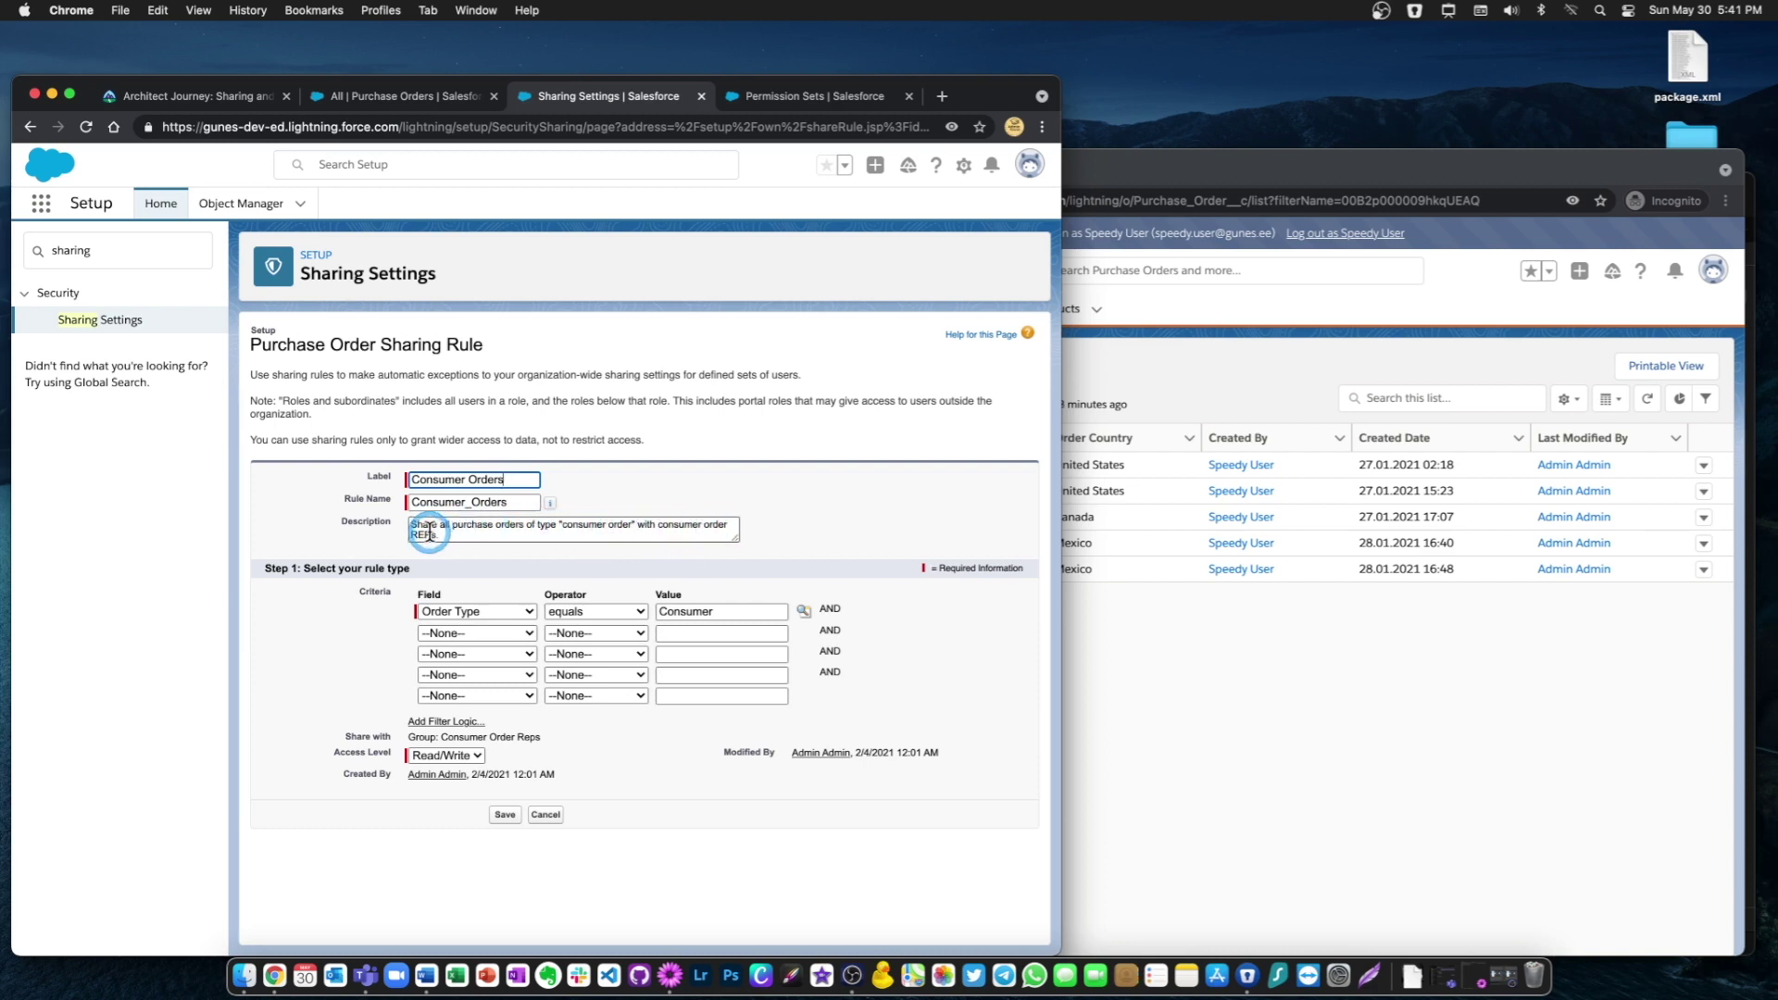
left_click(895, 508)
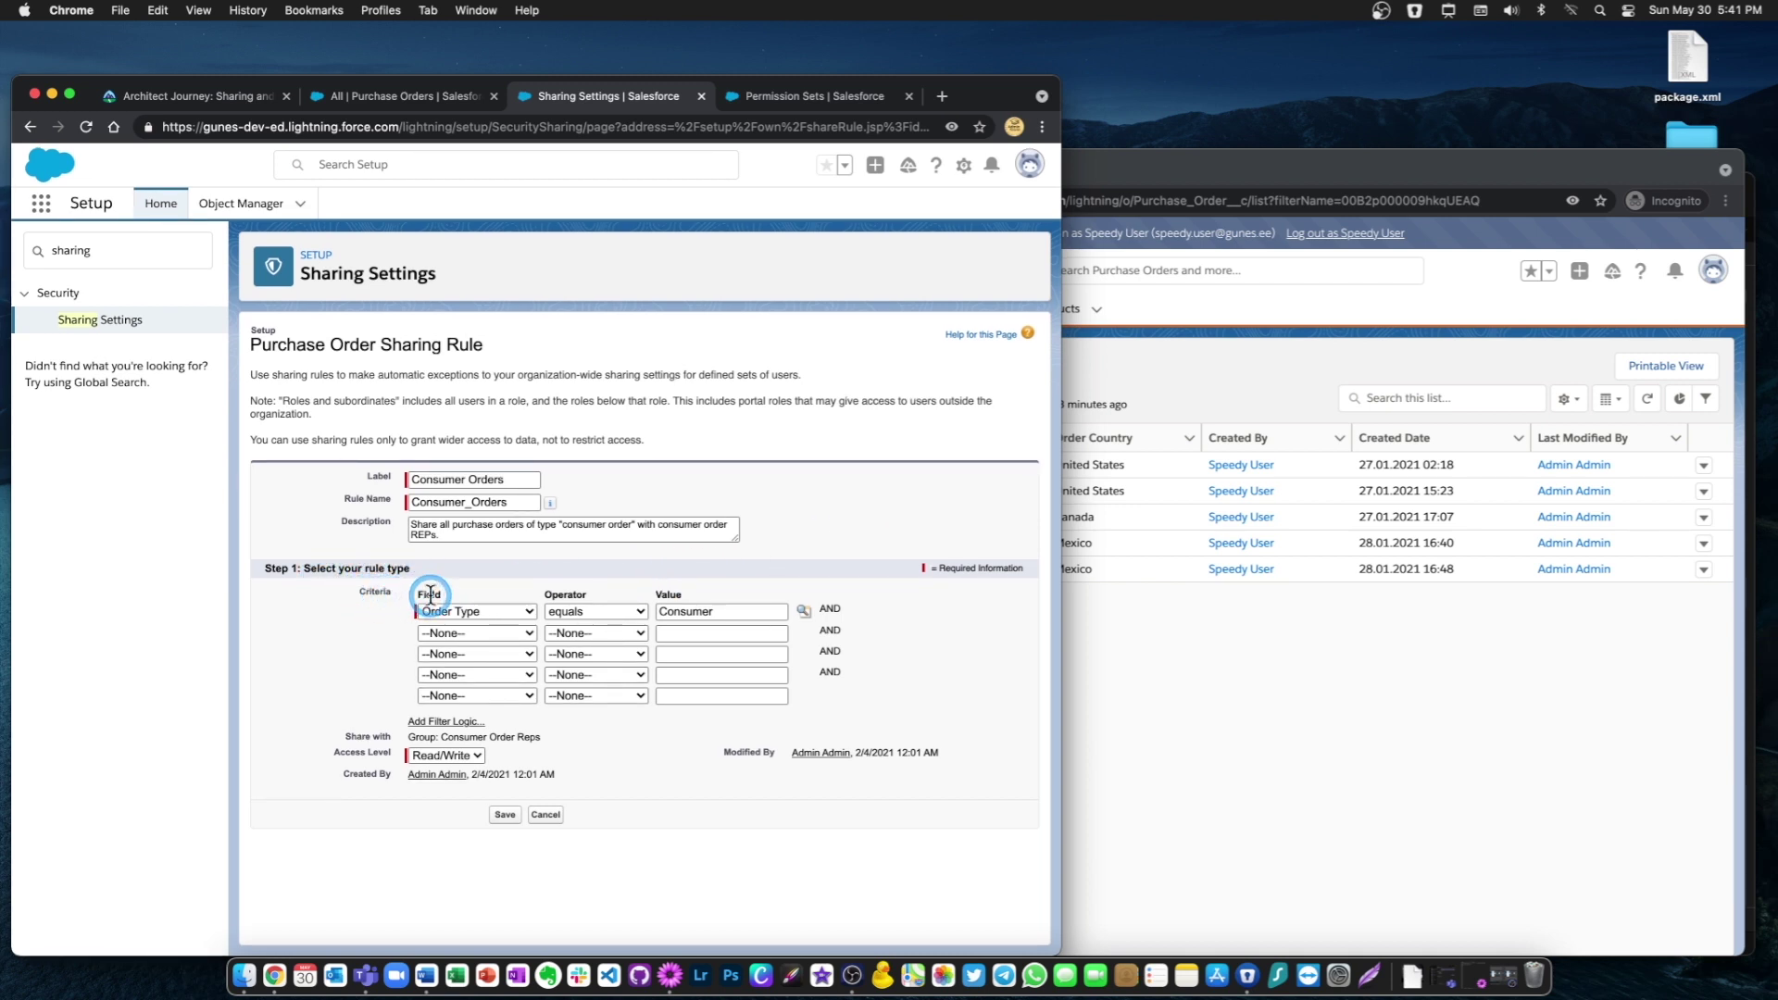
left_click(397, 96)
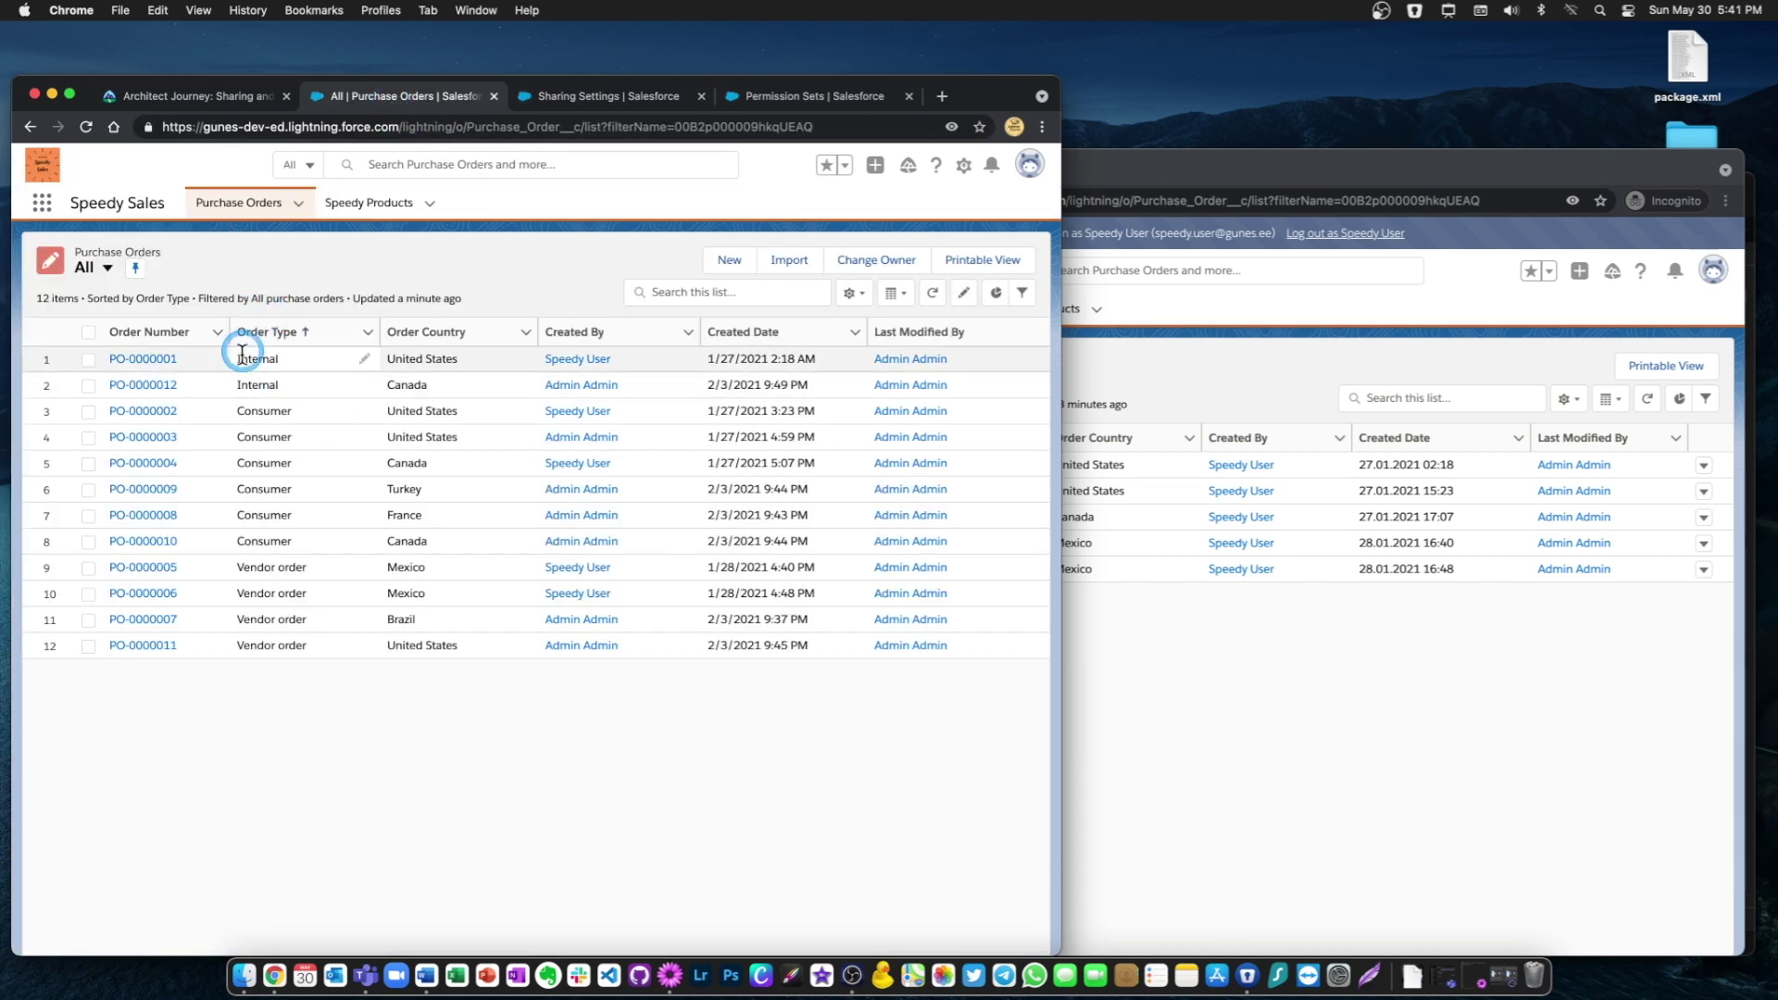
left_click(632, 98)
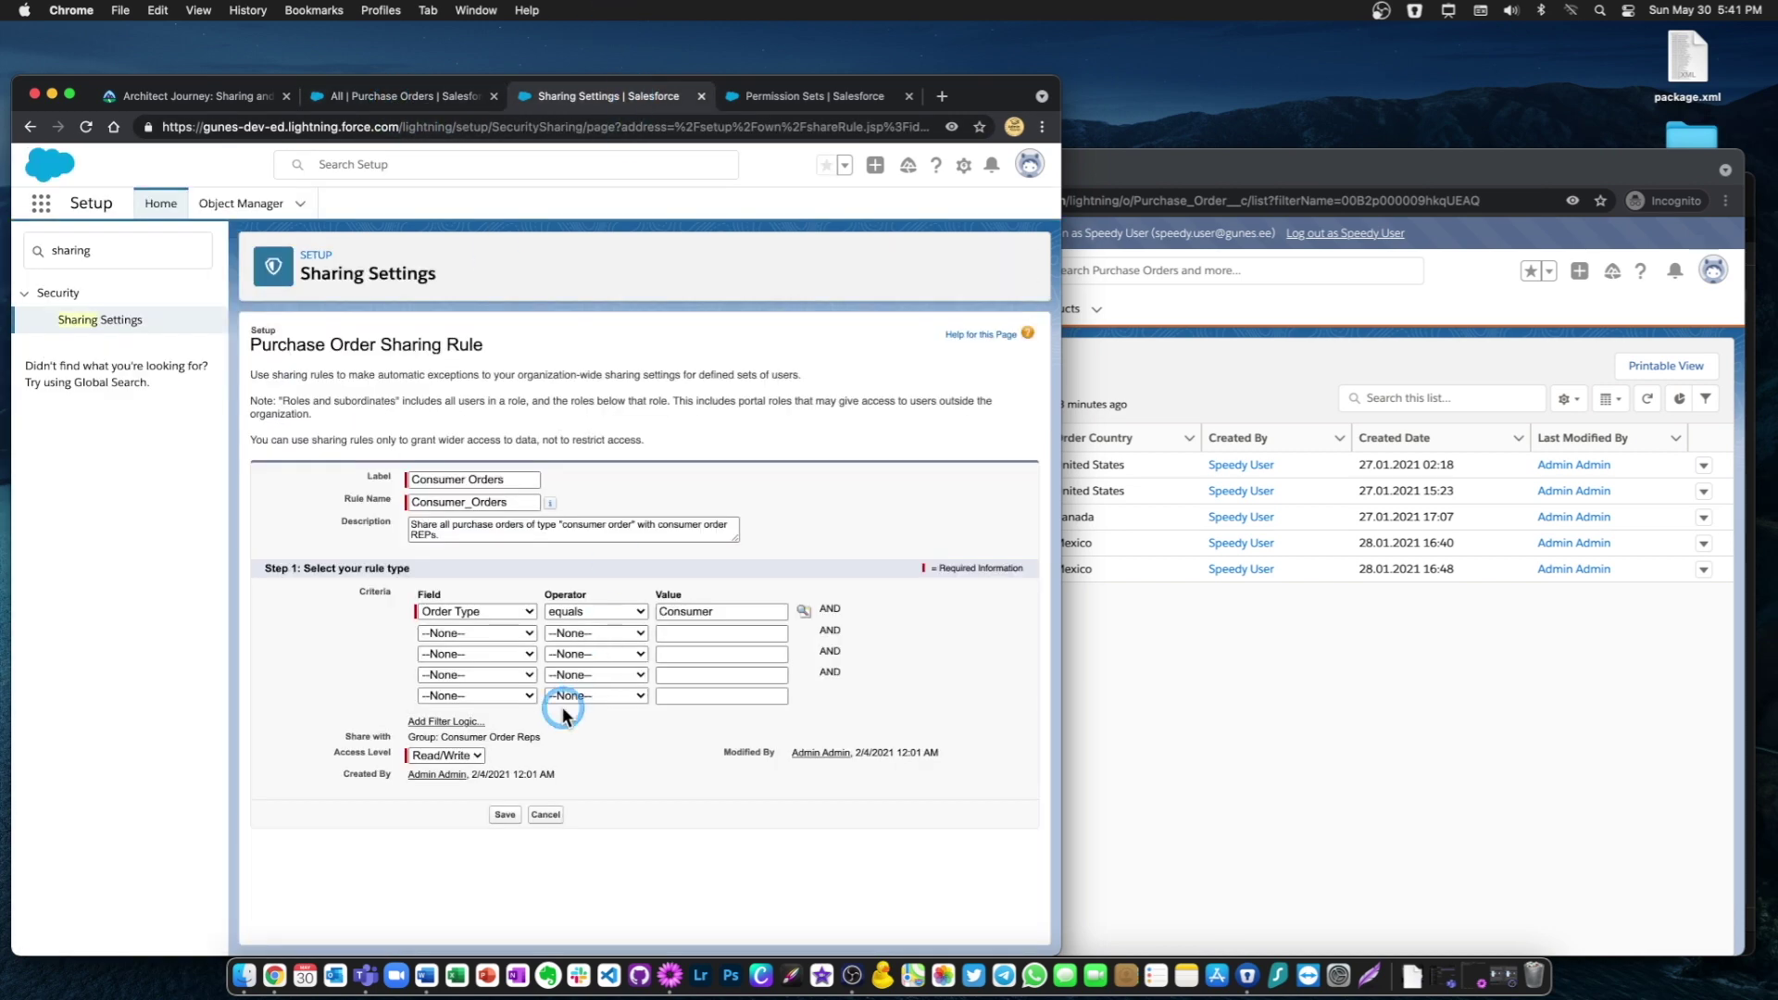
Leave the second criterion empty, set access to Read/Write, and exit the rule form
left_click(732, 613)
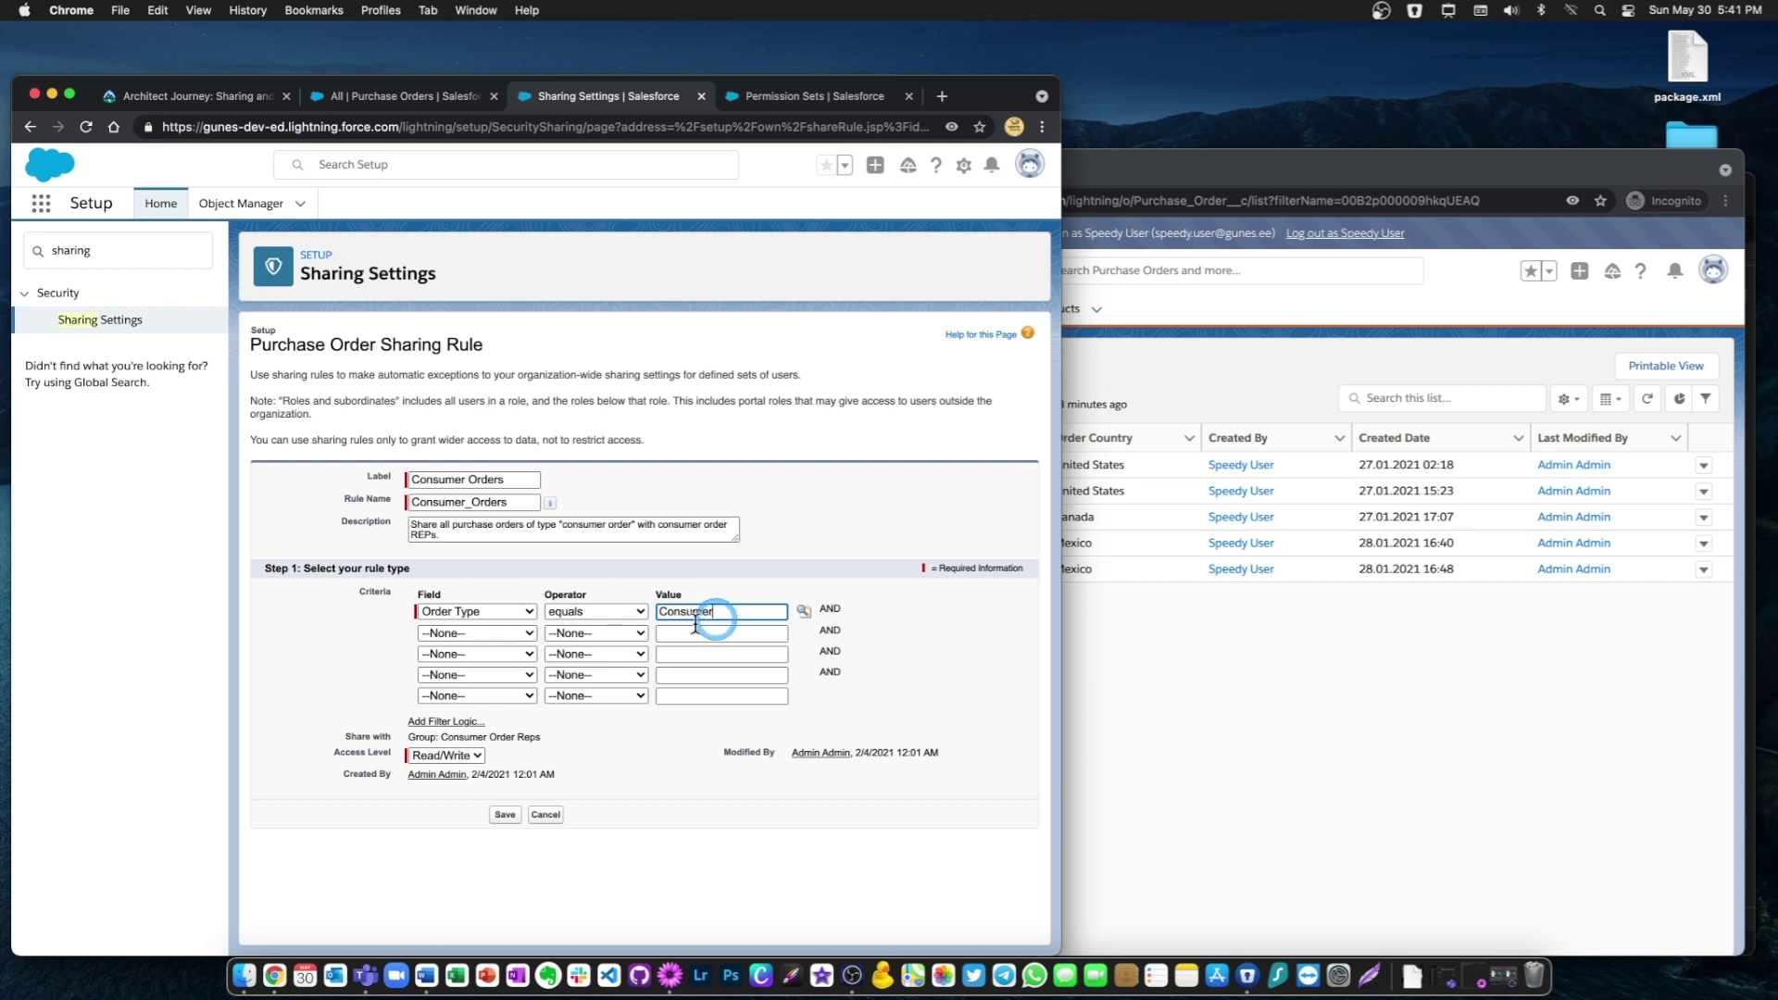
left_click(446, 633)
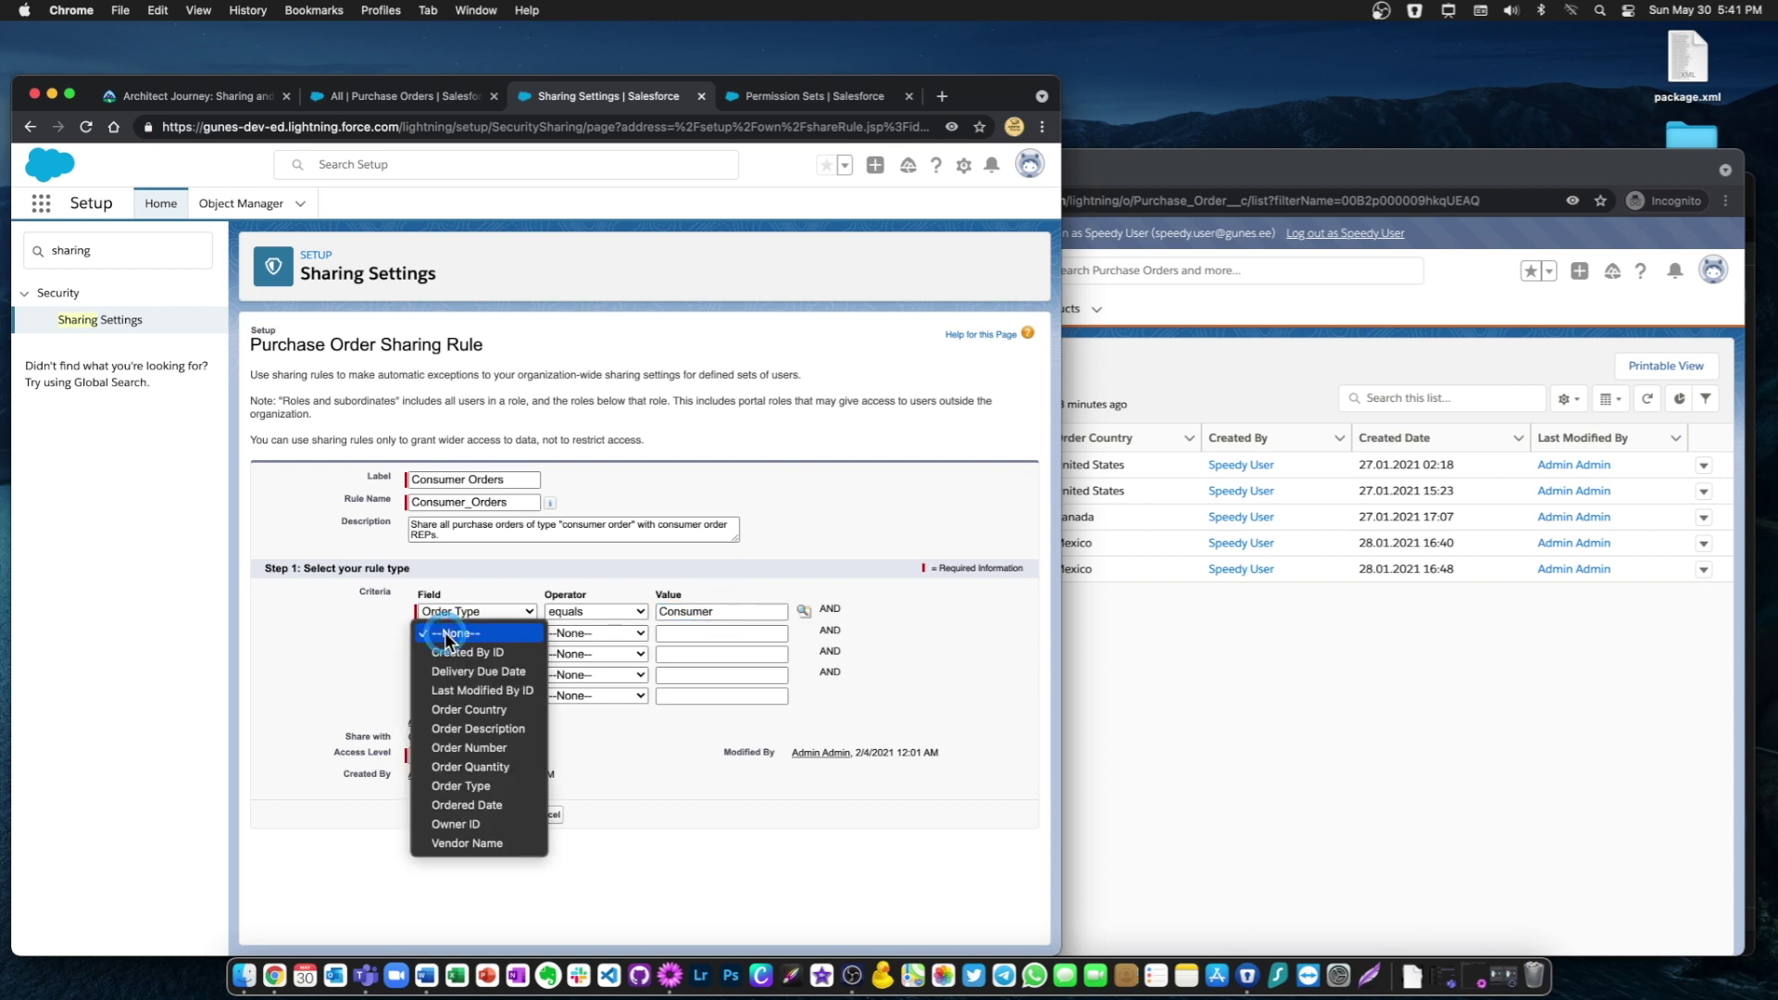
left_click(339, 641)
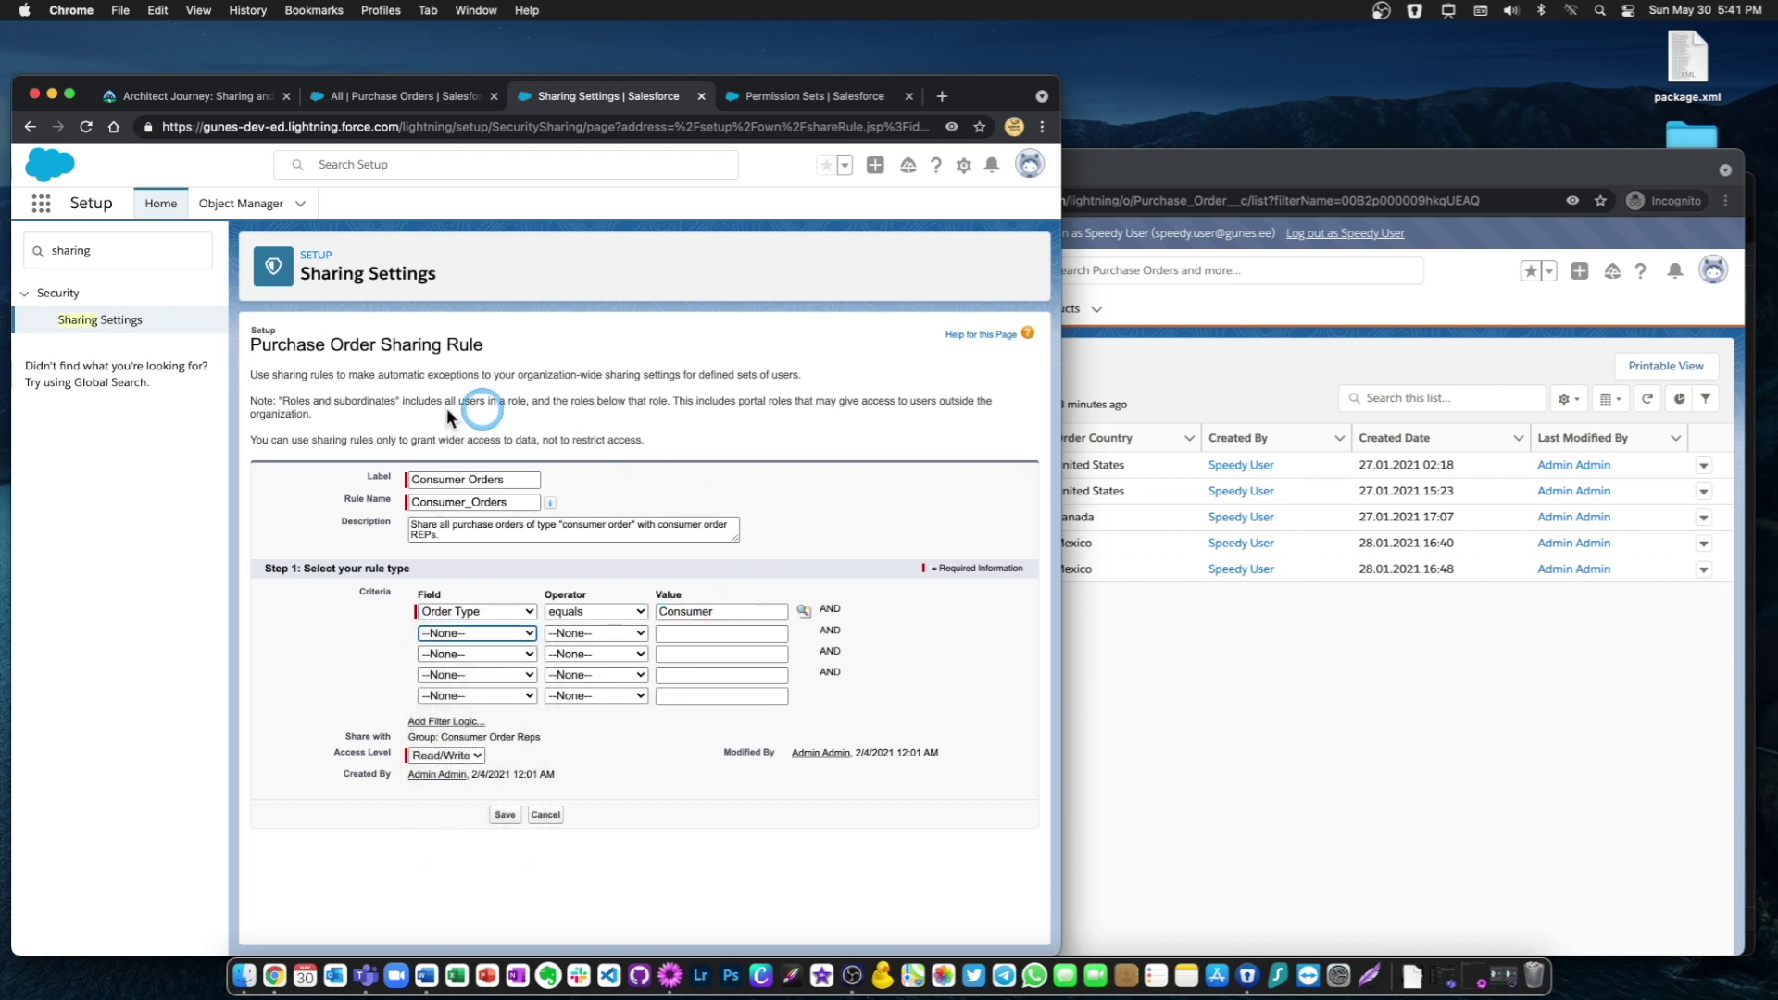
left_click(803, 432)
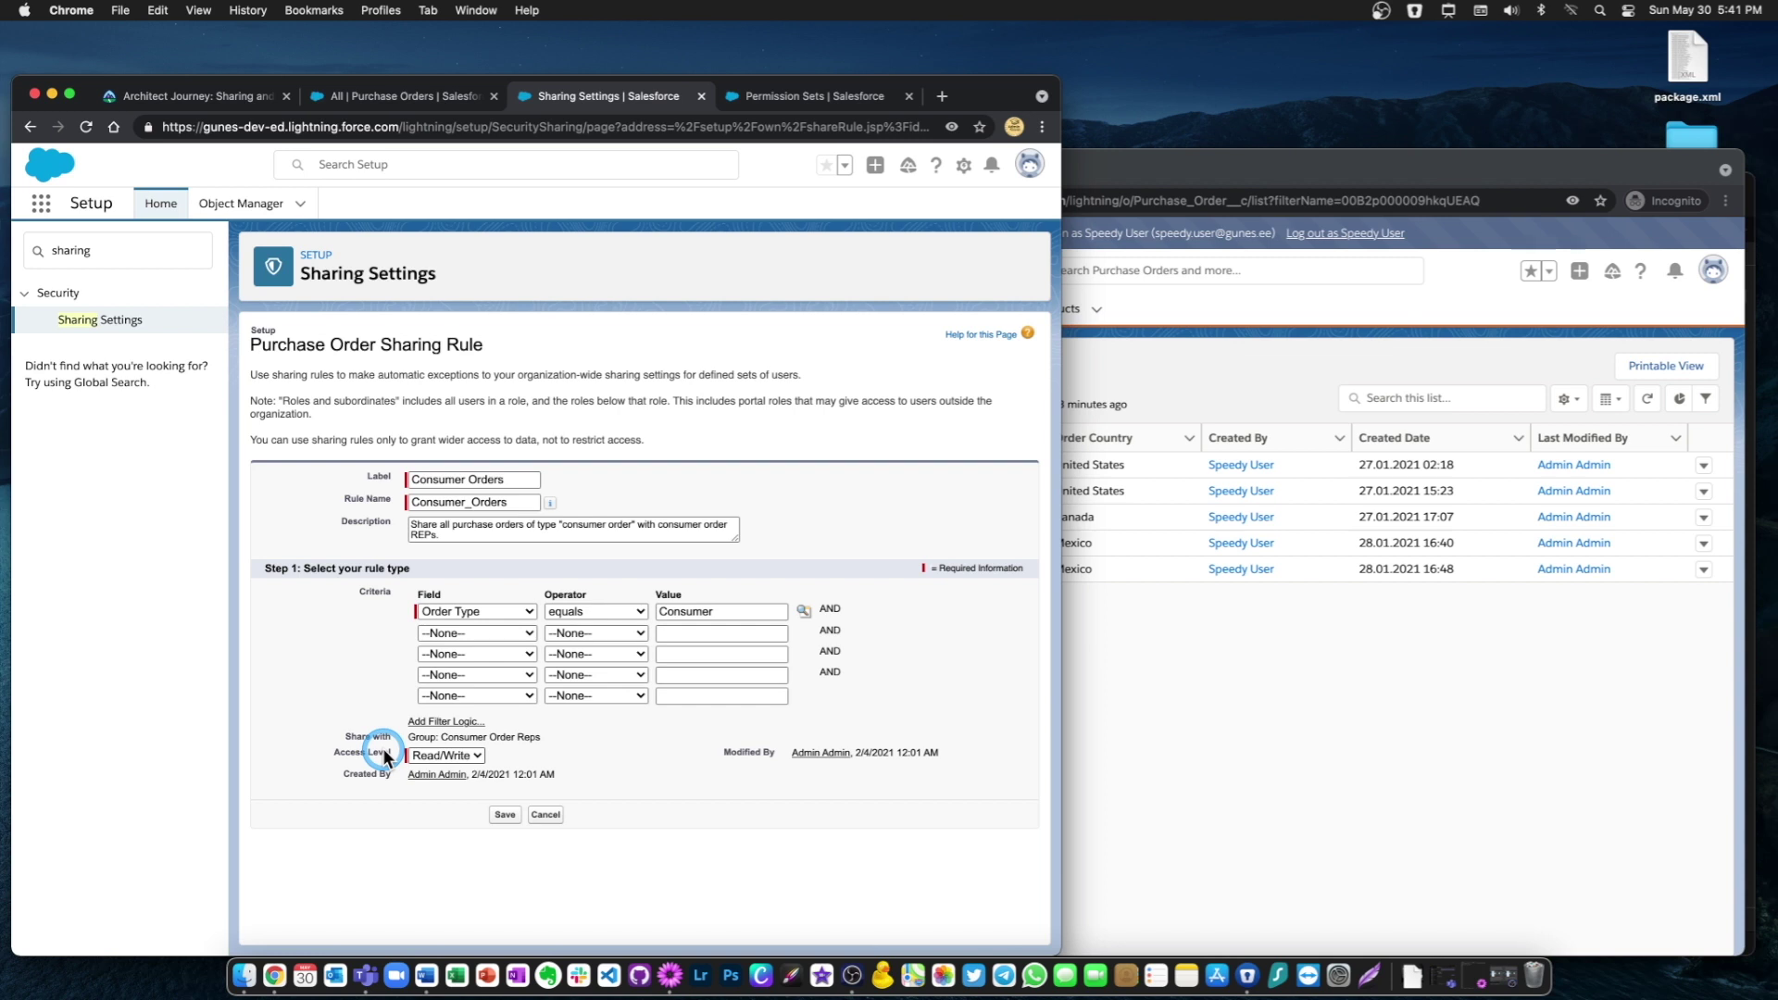
left_click(460, 757)
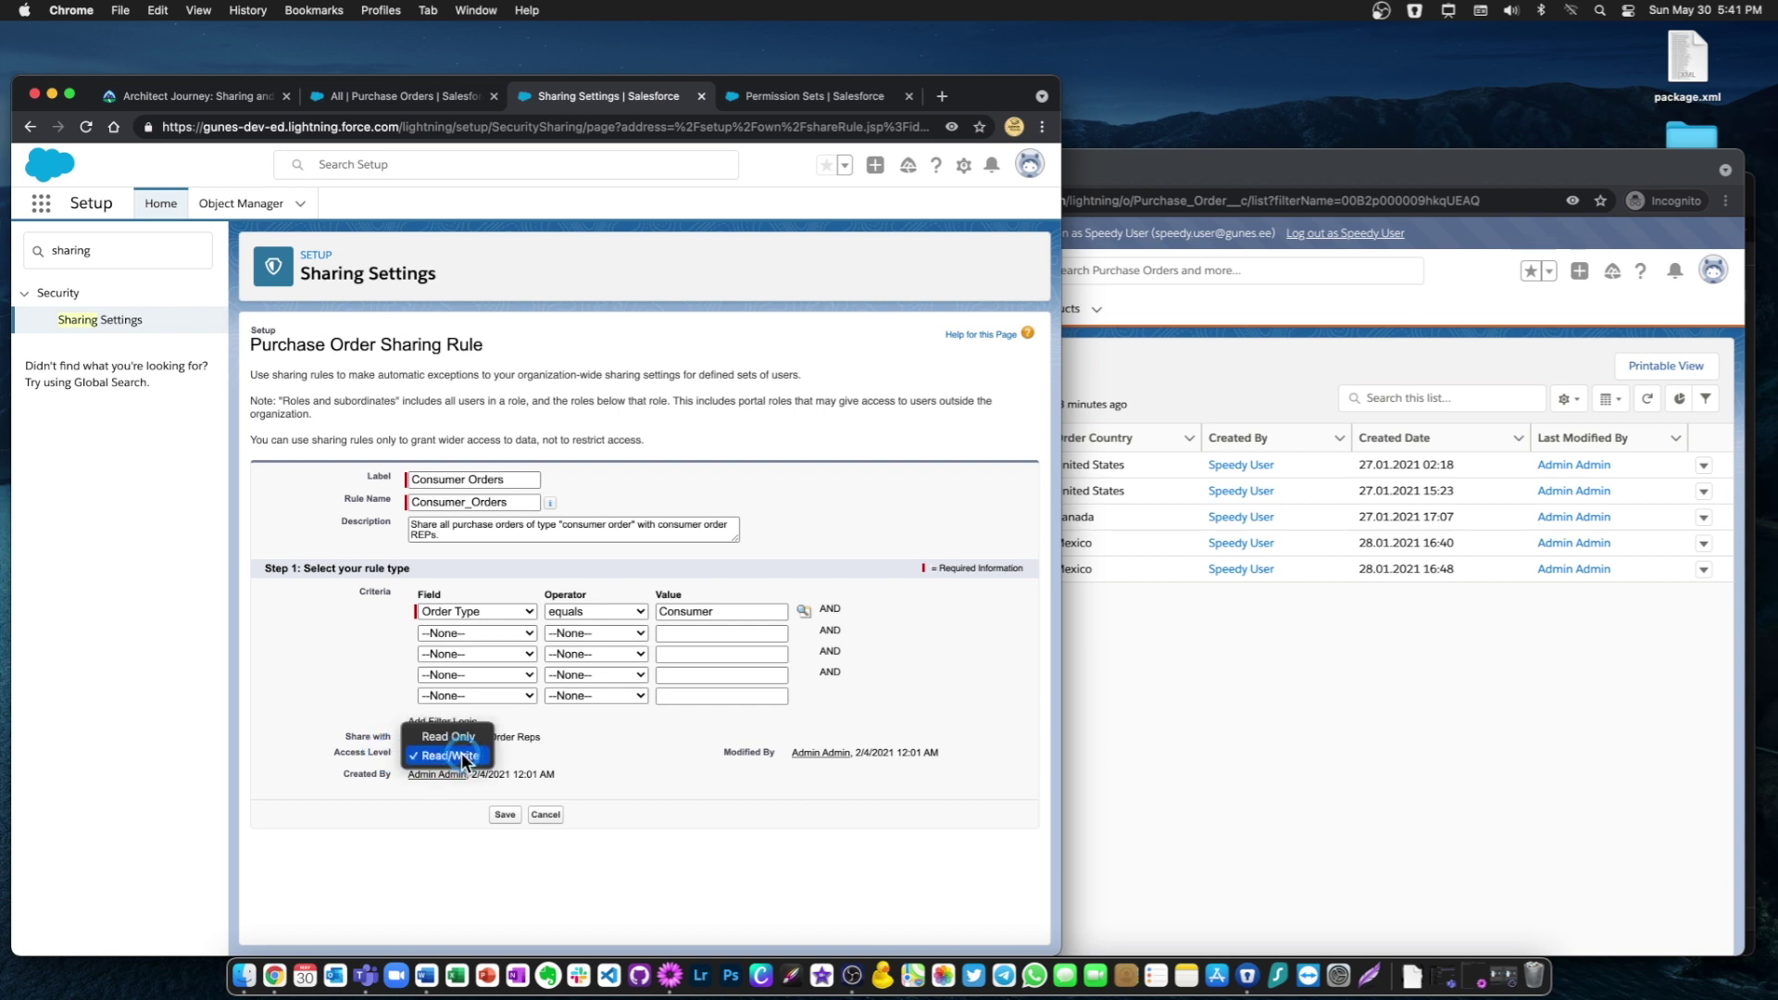
left_click(462, 754)
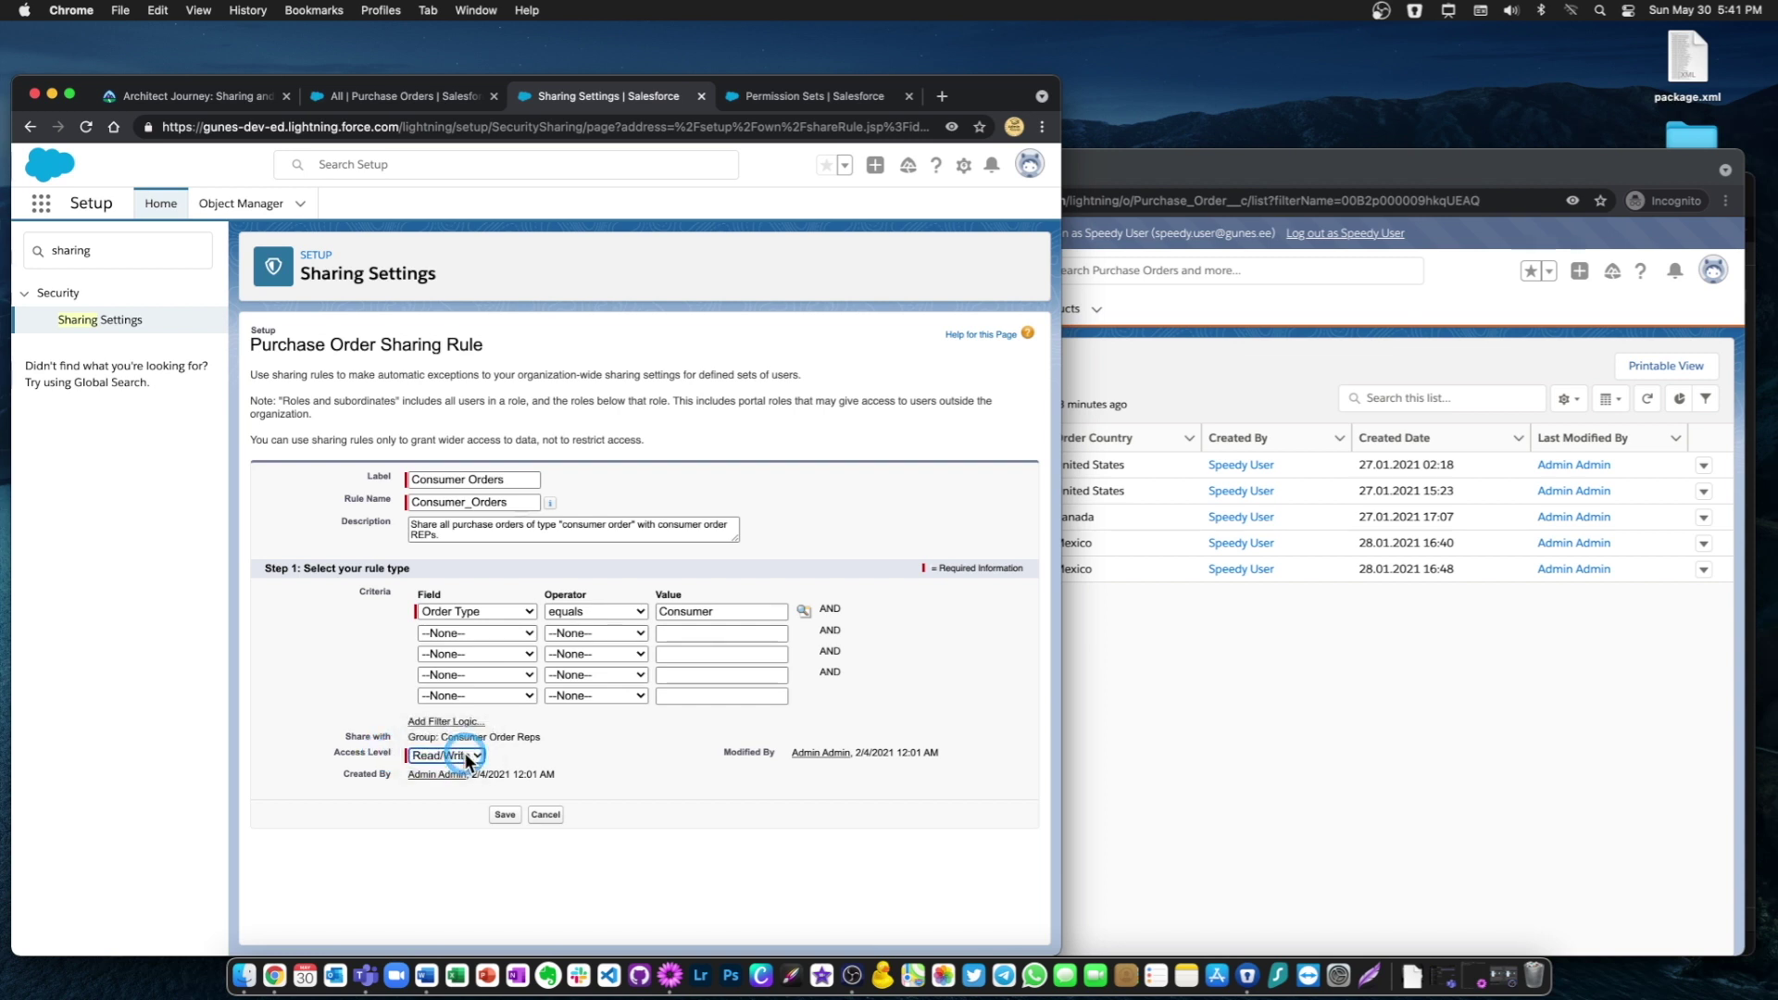
left_click(546, 816)
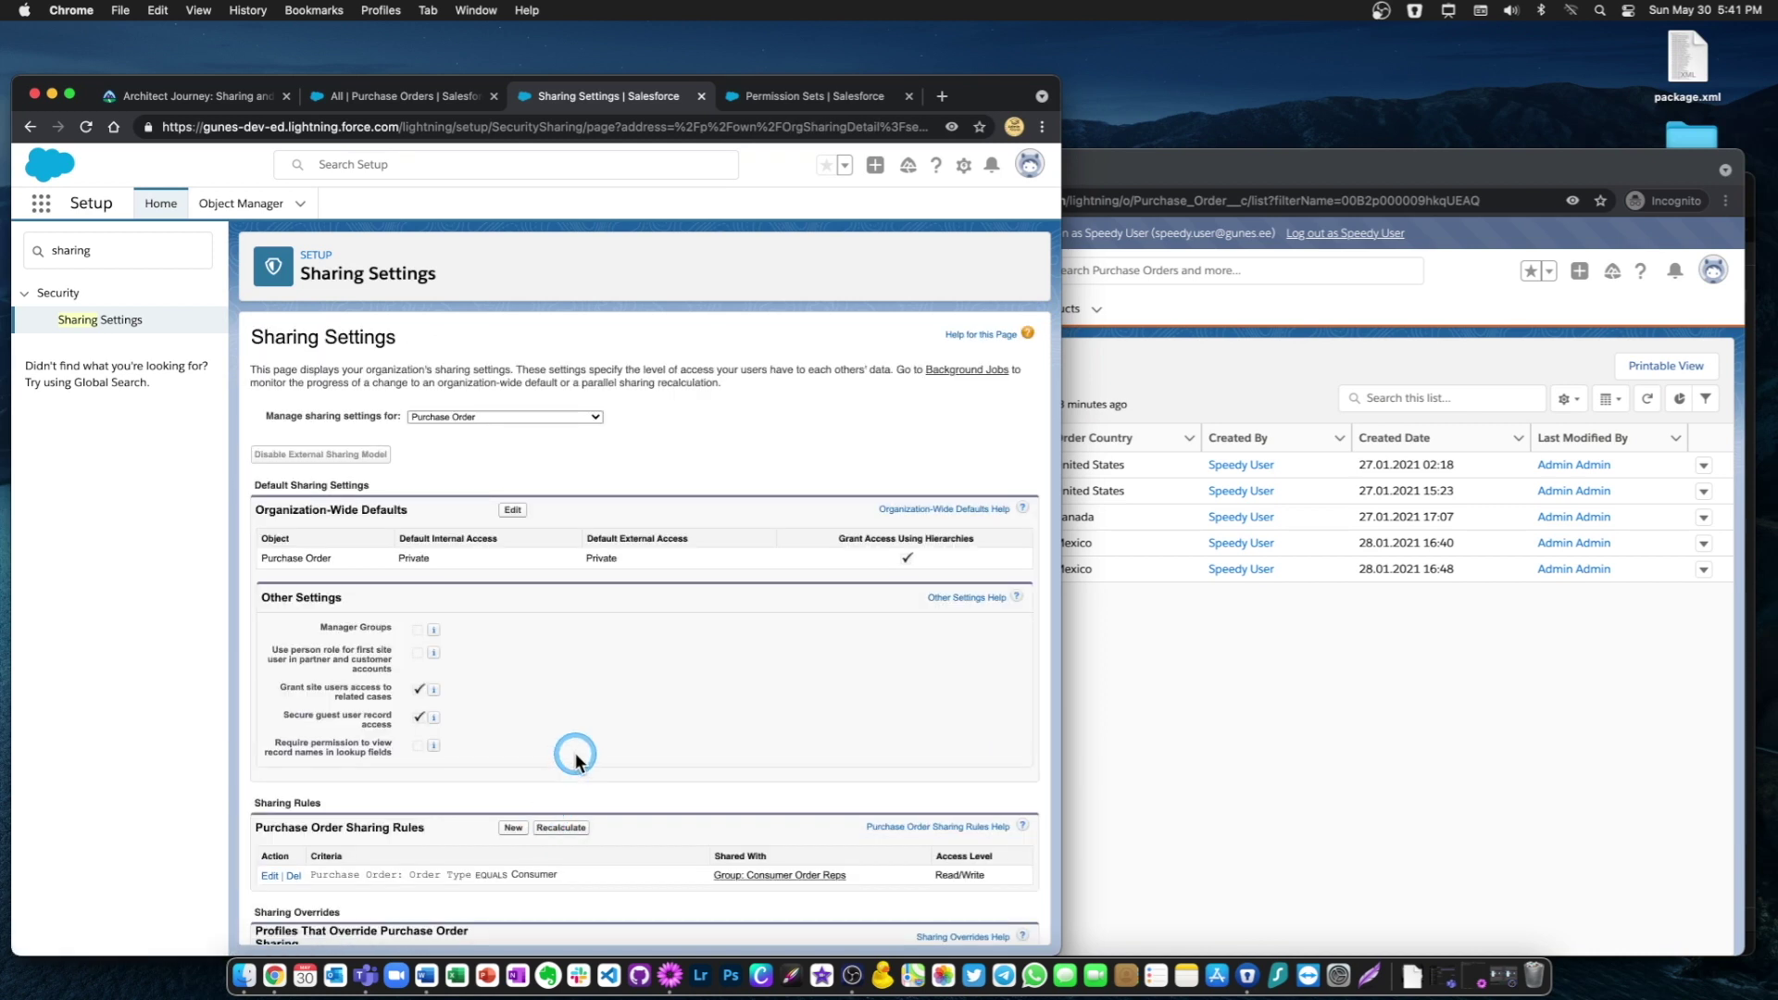
Scroll down to Purchase Order Sharing Rules and start a new rule
scroll(575, 755, "down", 3)
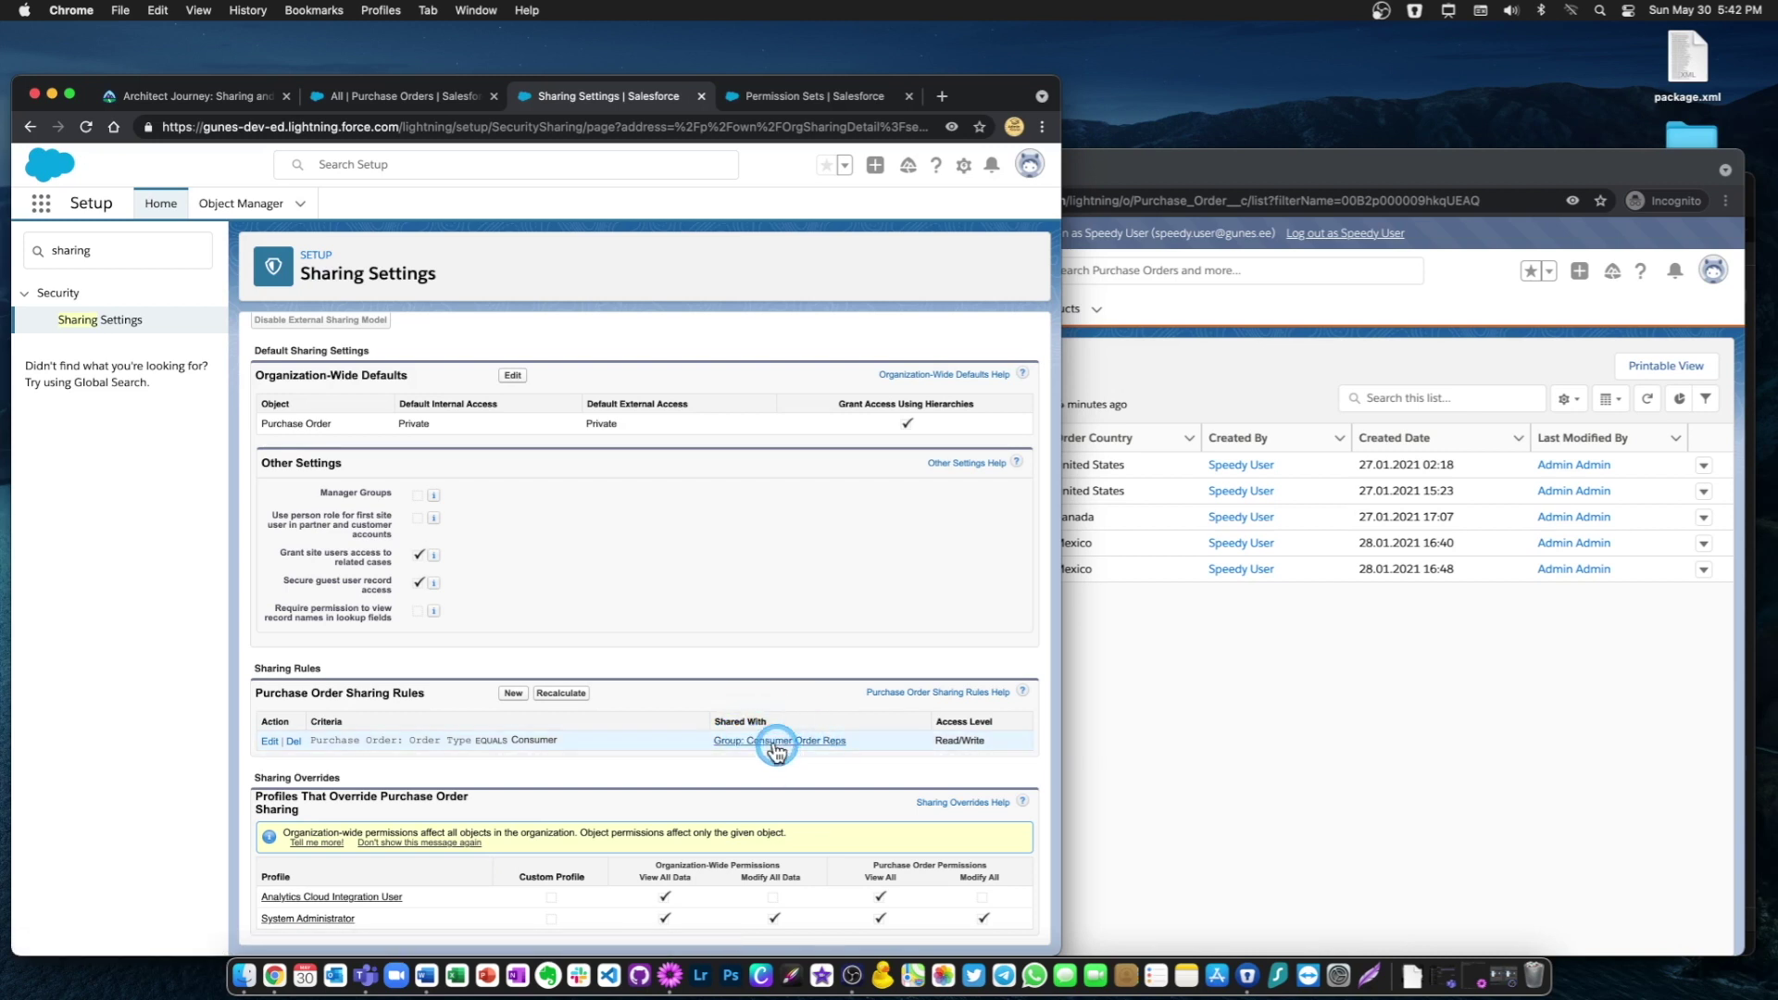
left_click(512, 693)
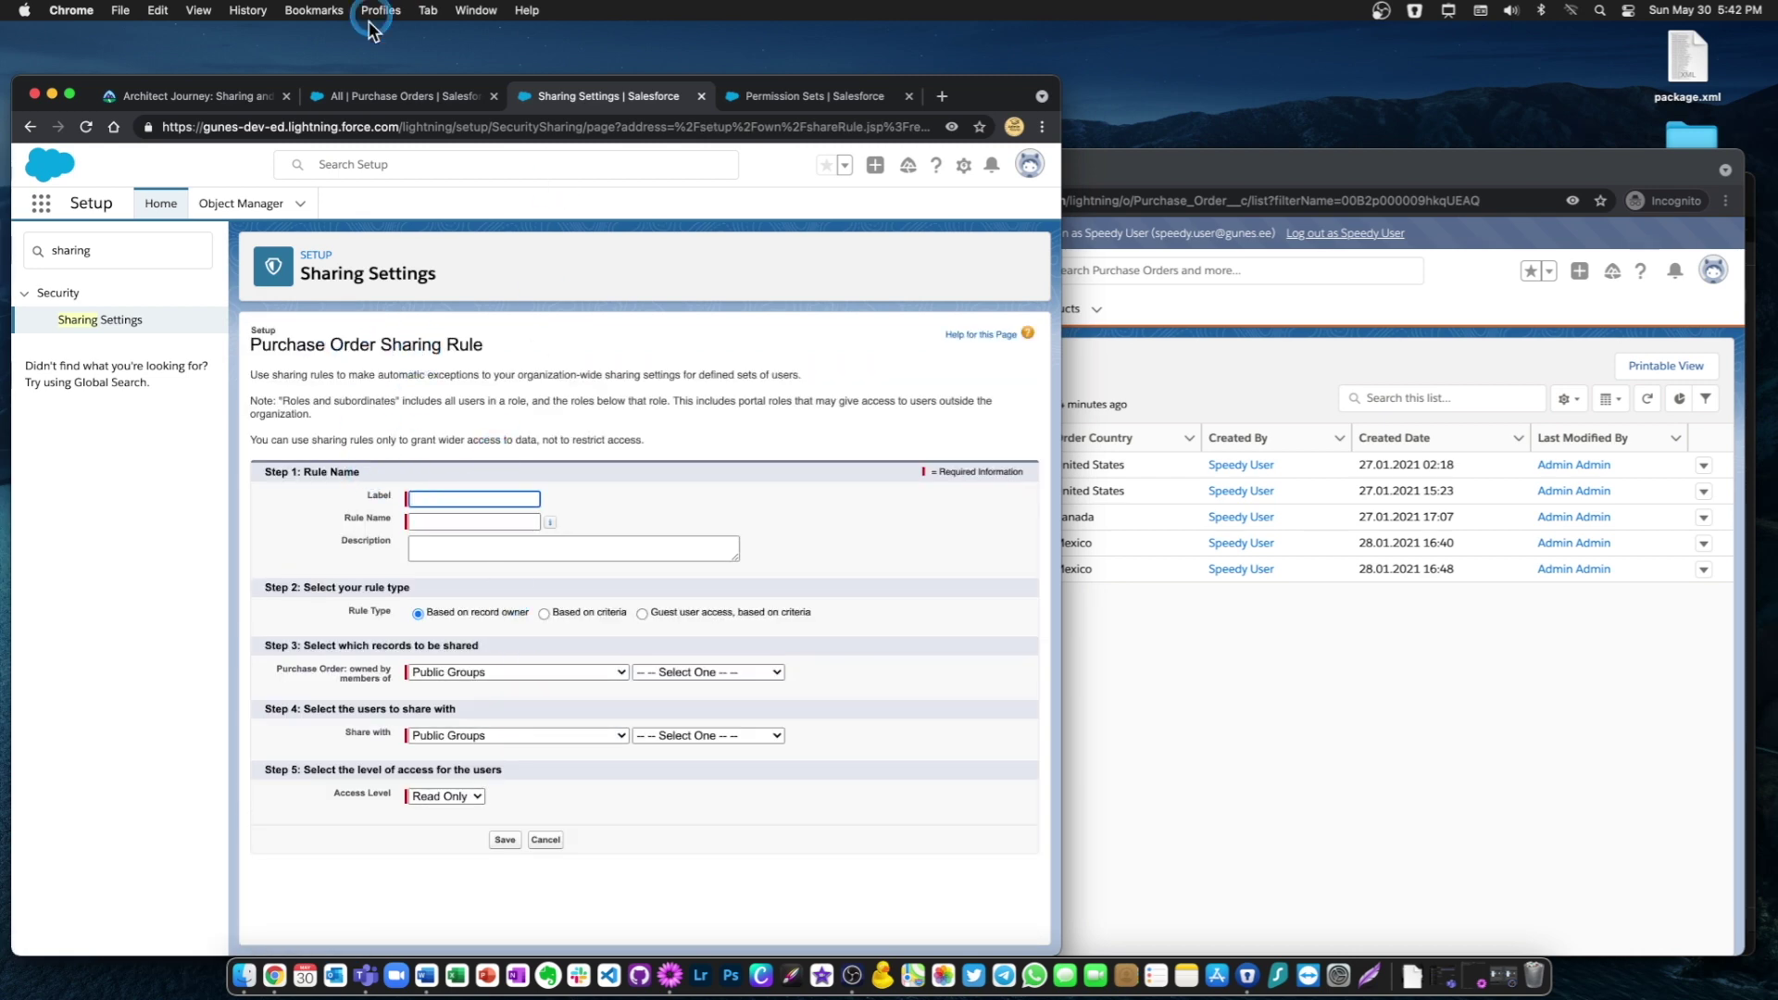
Label the new rule 'Vendor orders' using the value copied from the purchase order list
left_click(371, 95)
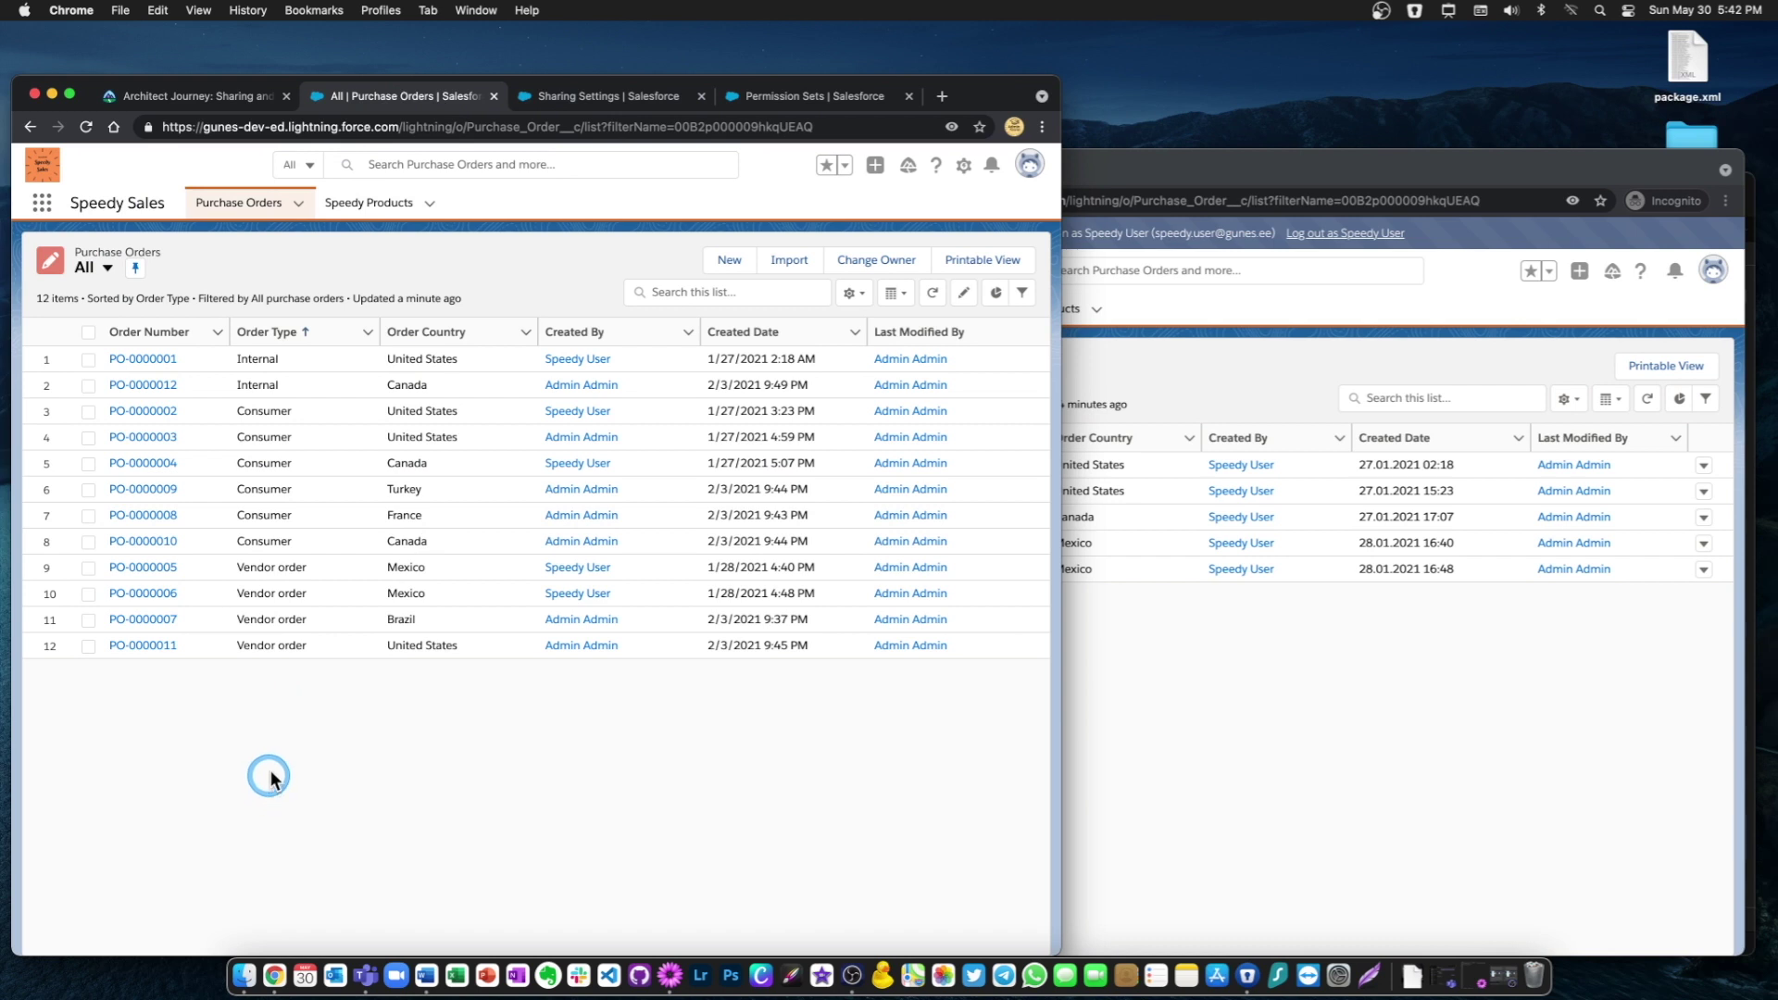
left_click_drag(239, 565, 302, 567)
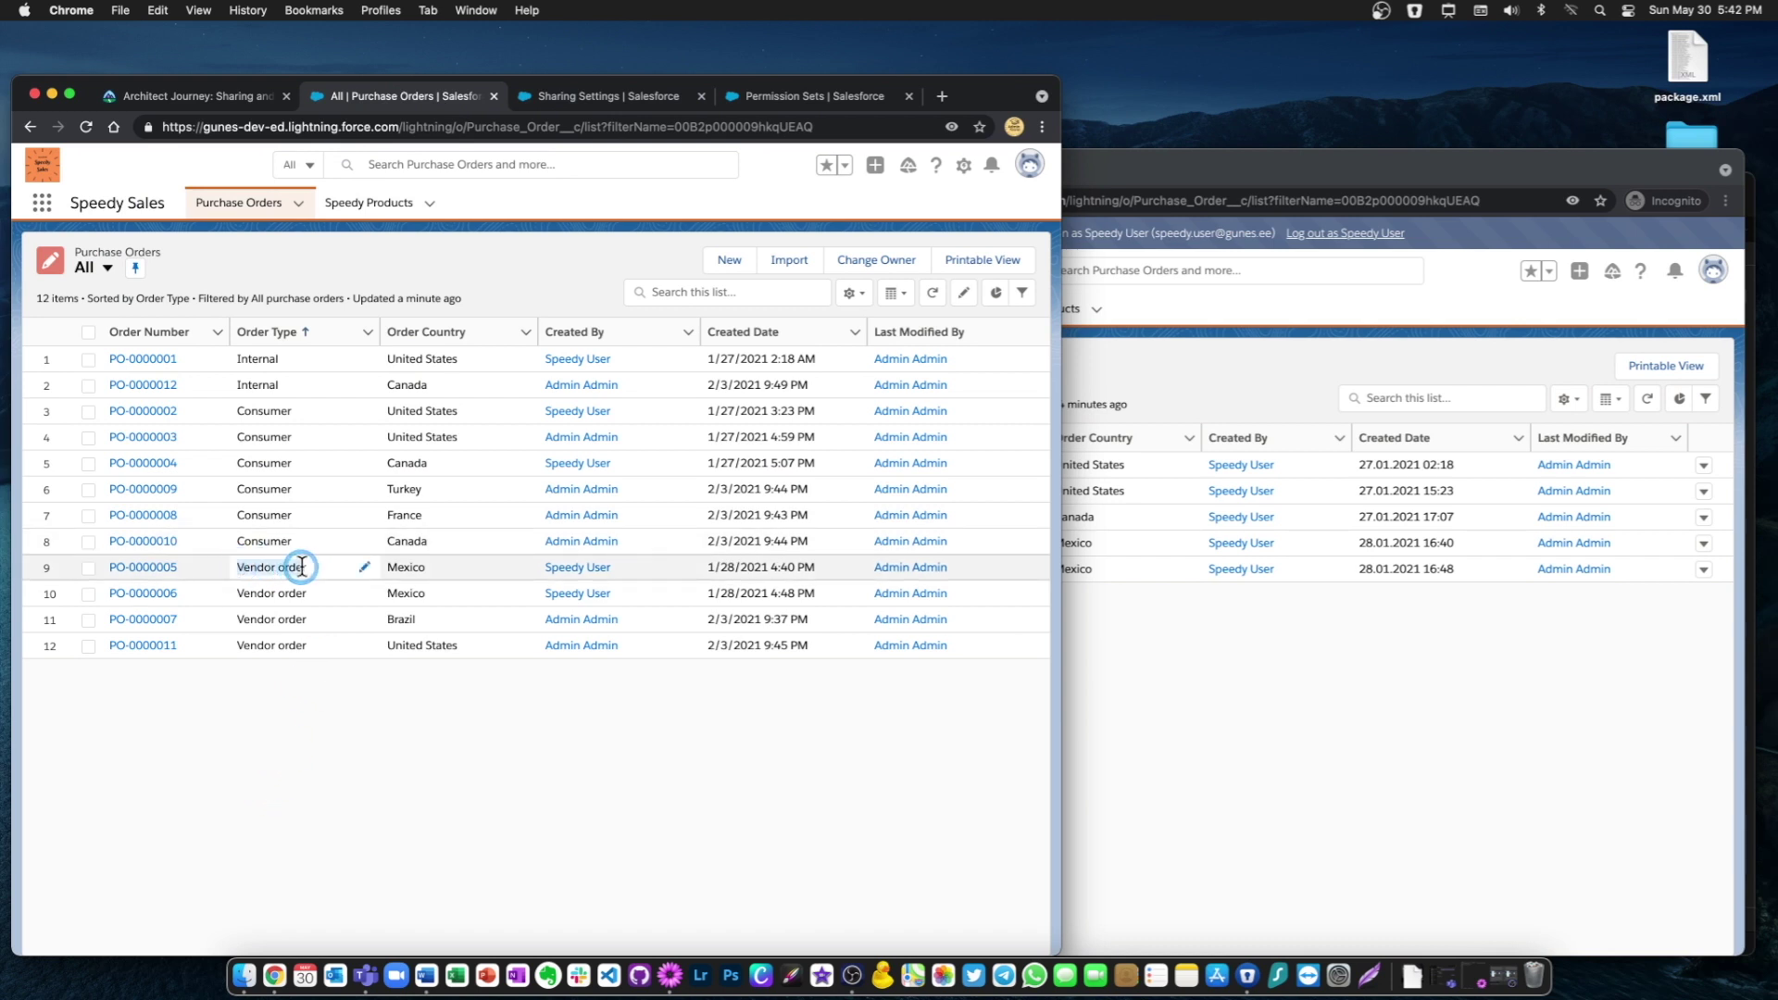
left_click(584, 96)
type("Vendor order")
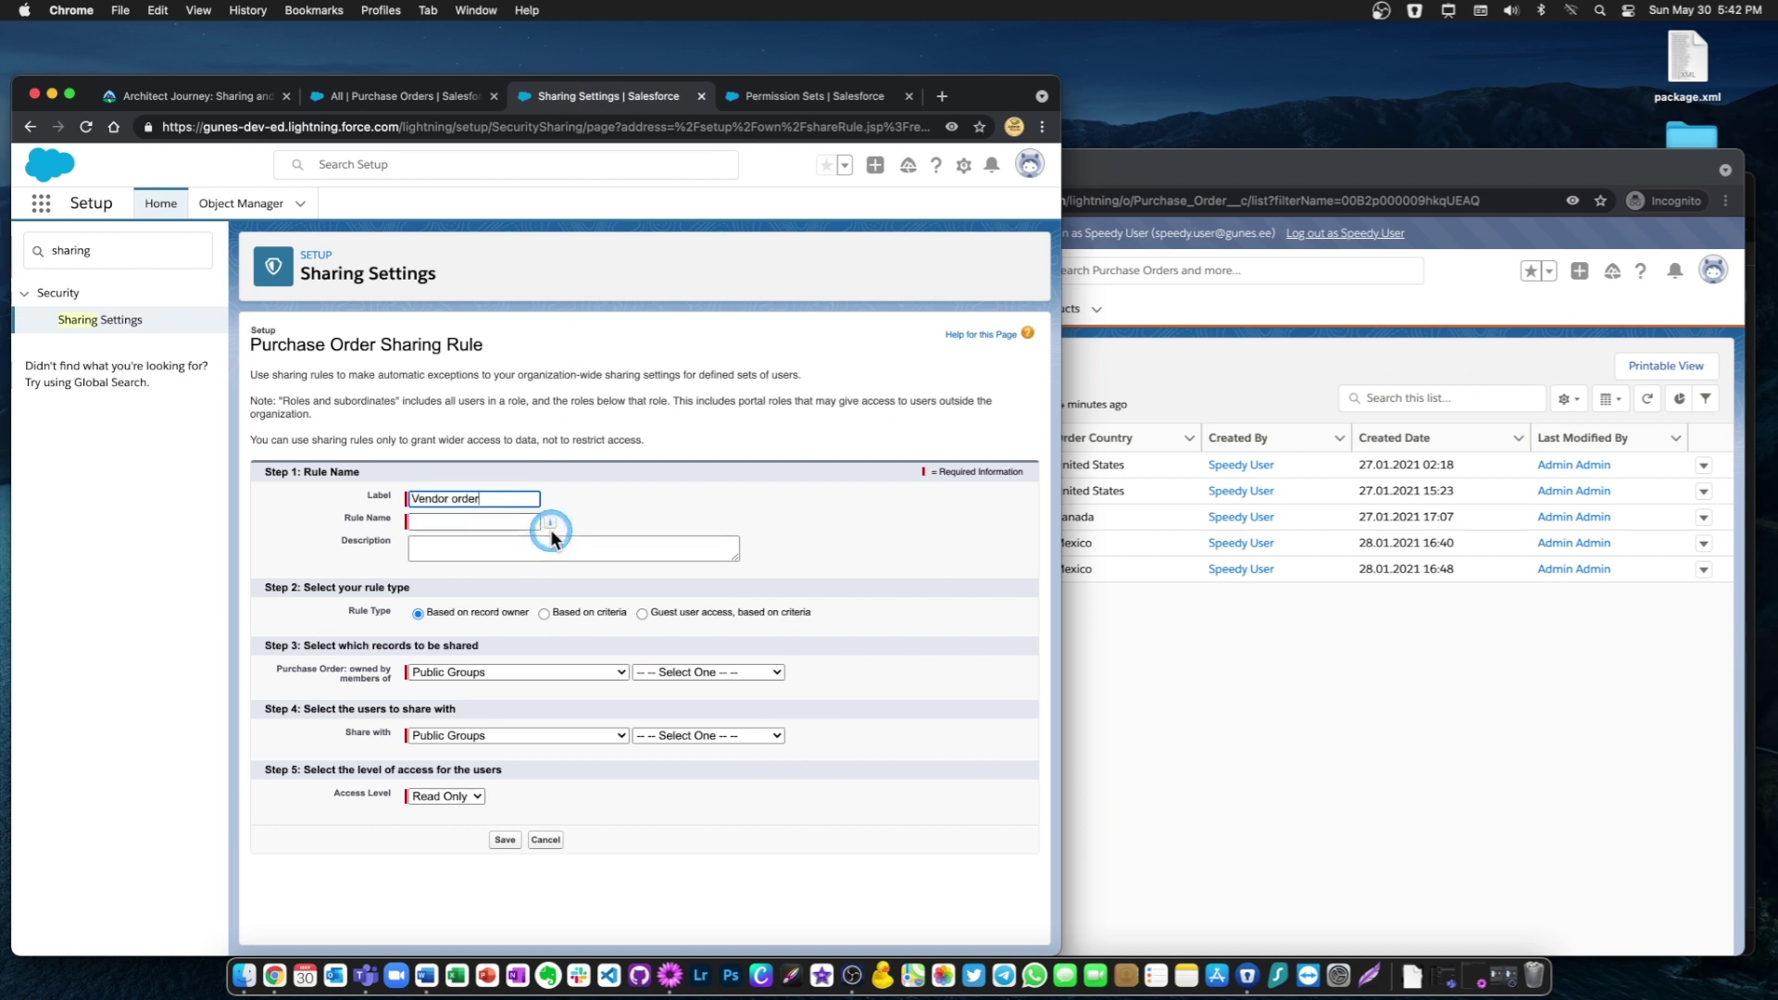
type("s")
key("Tab")
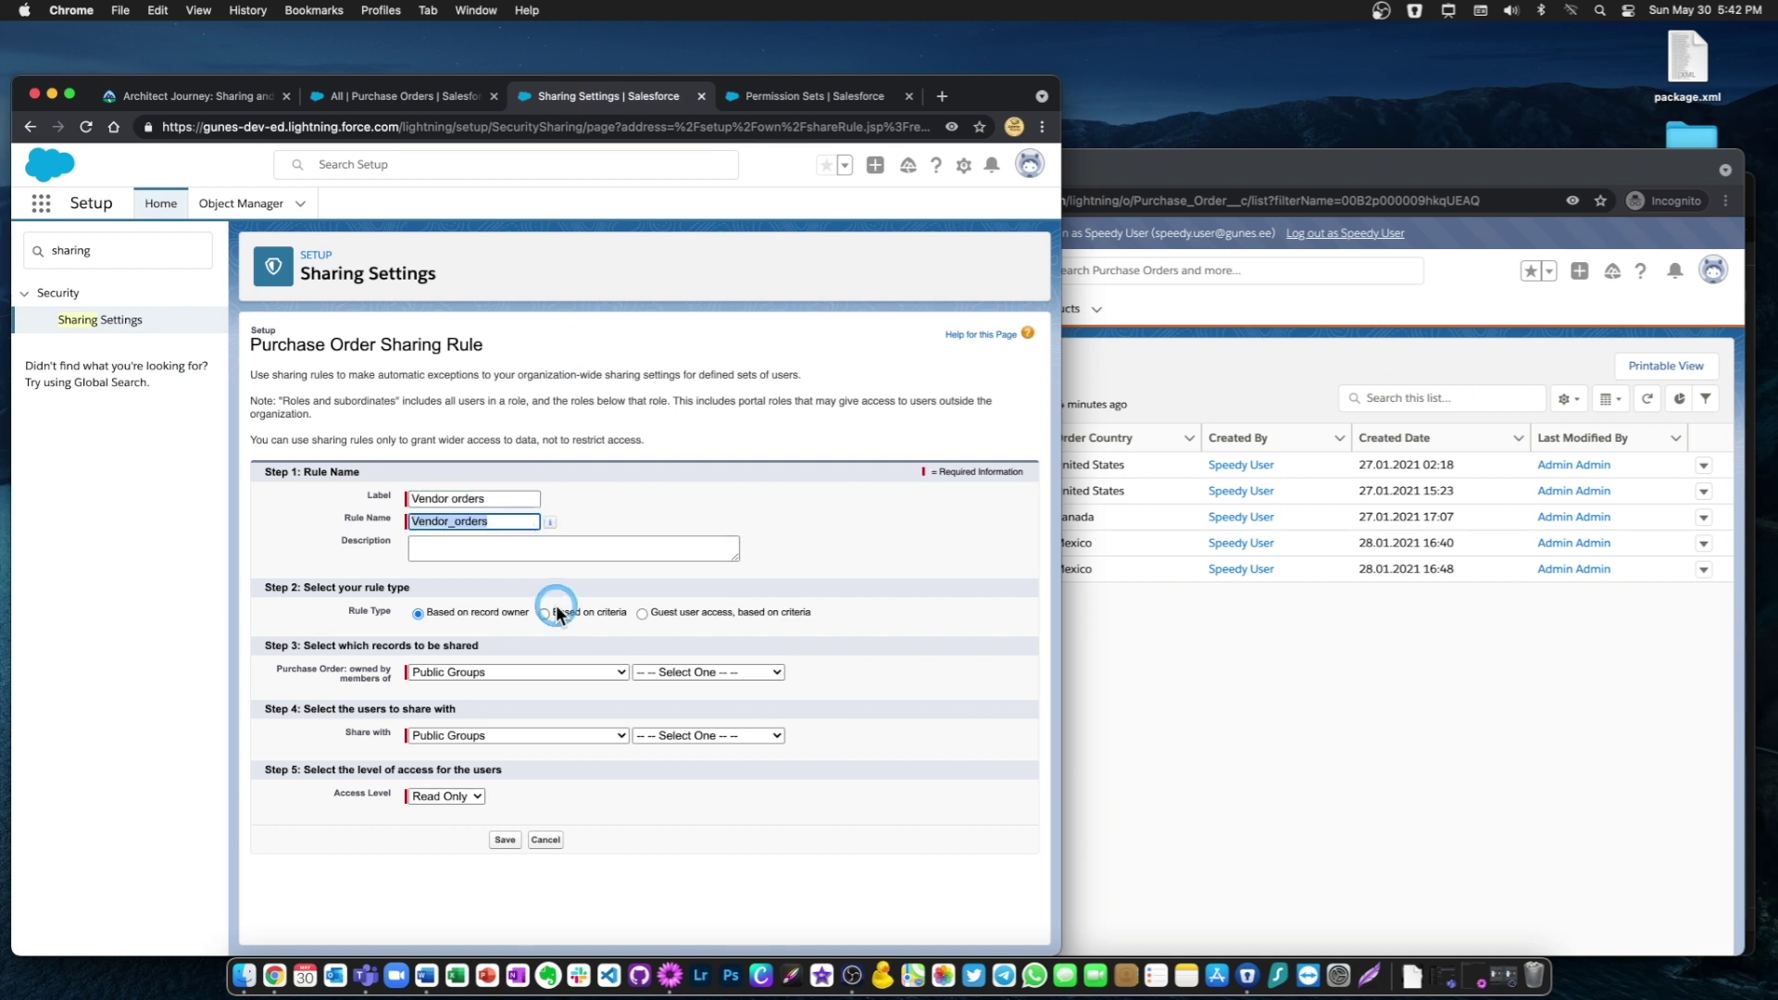
left_click(474, 552)
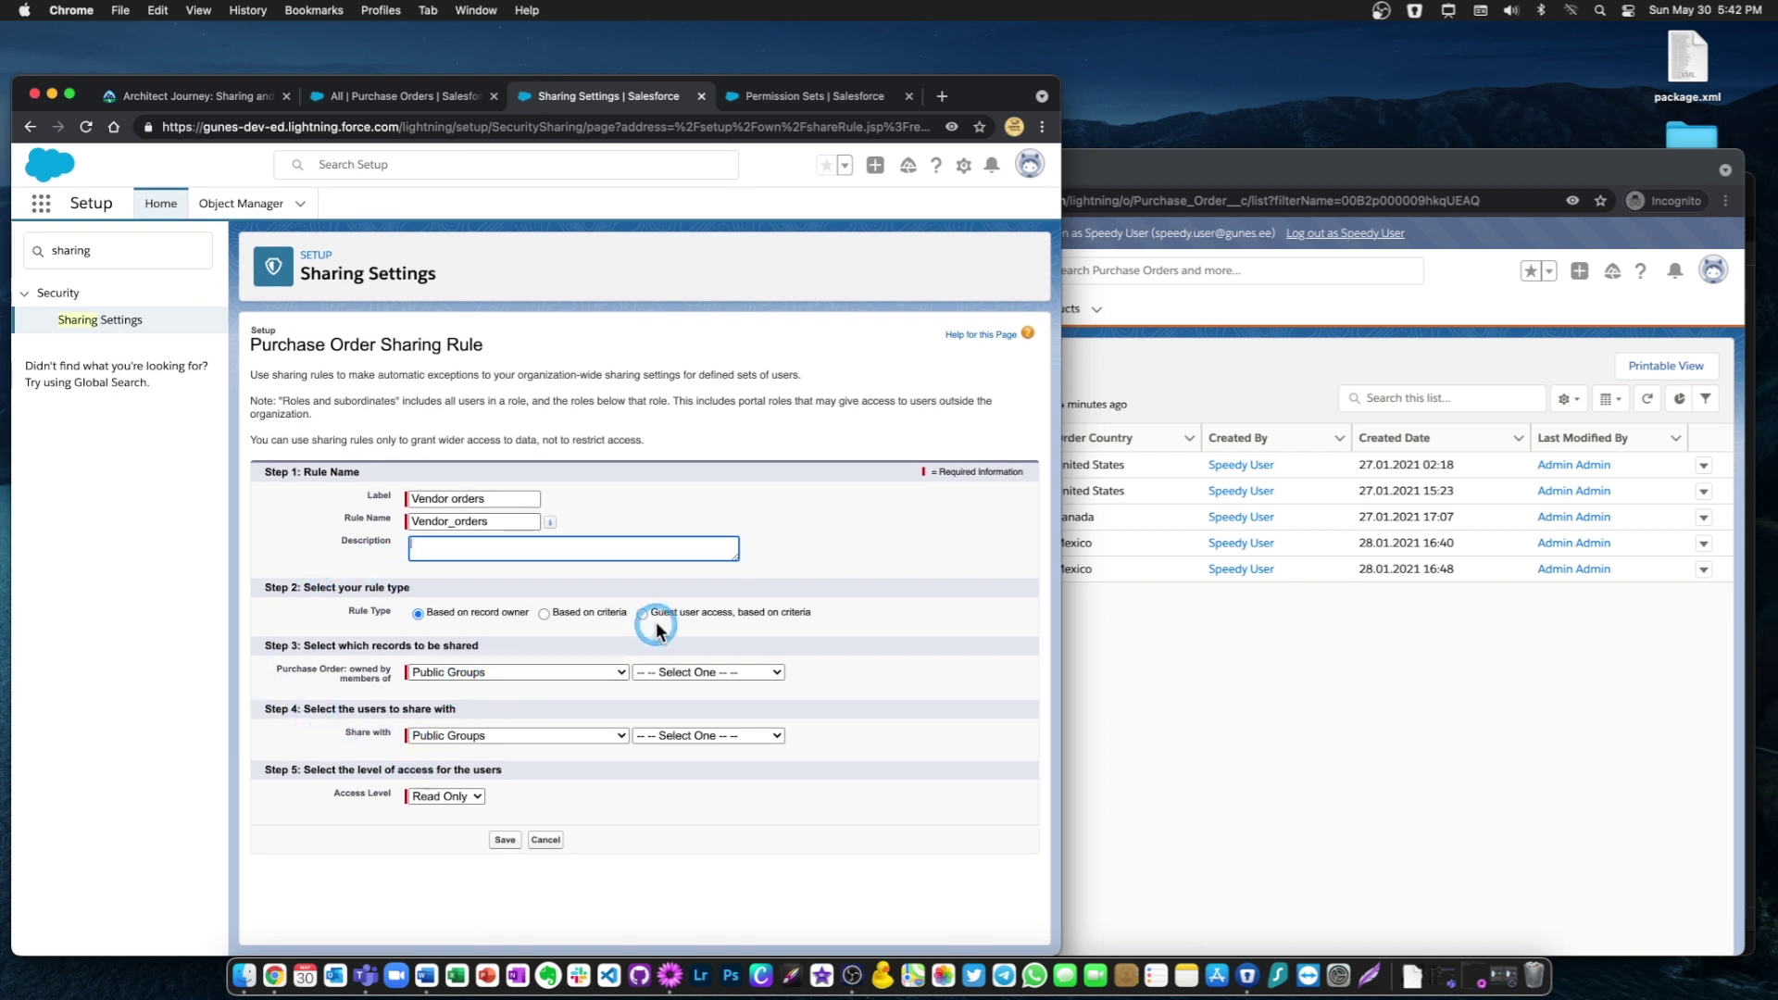
Make the rule criteria-based with Order Type equals Vendor order
left_click(544, 613)
scroll(458, 809, "down", 1)
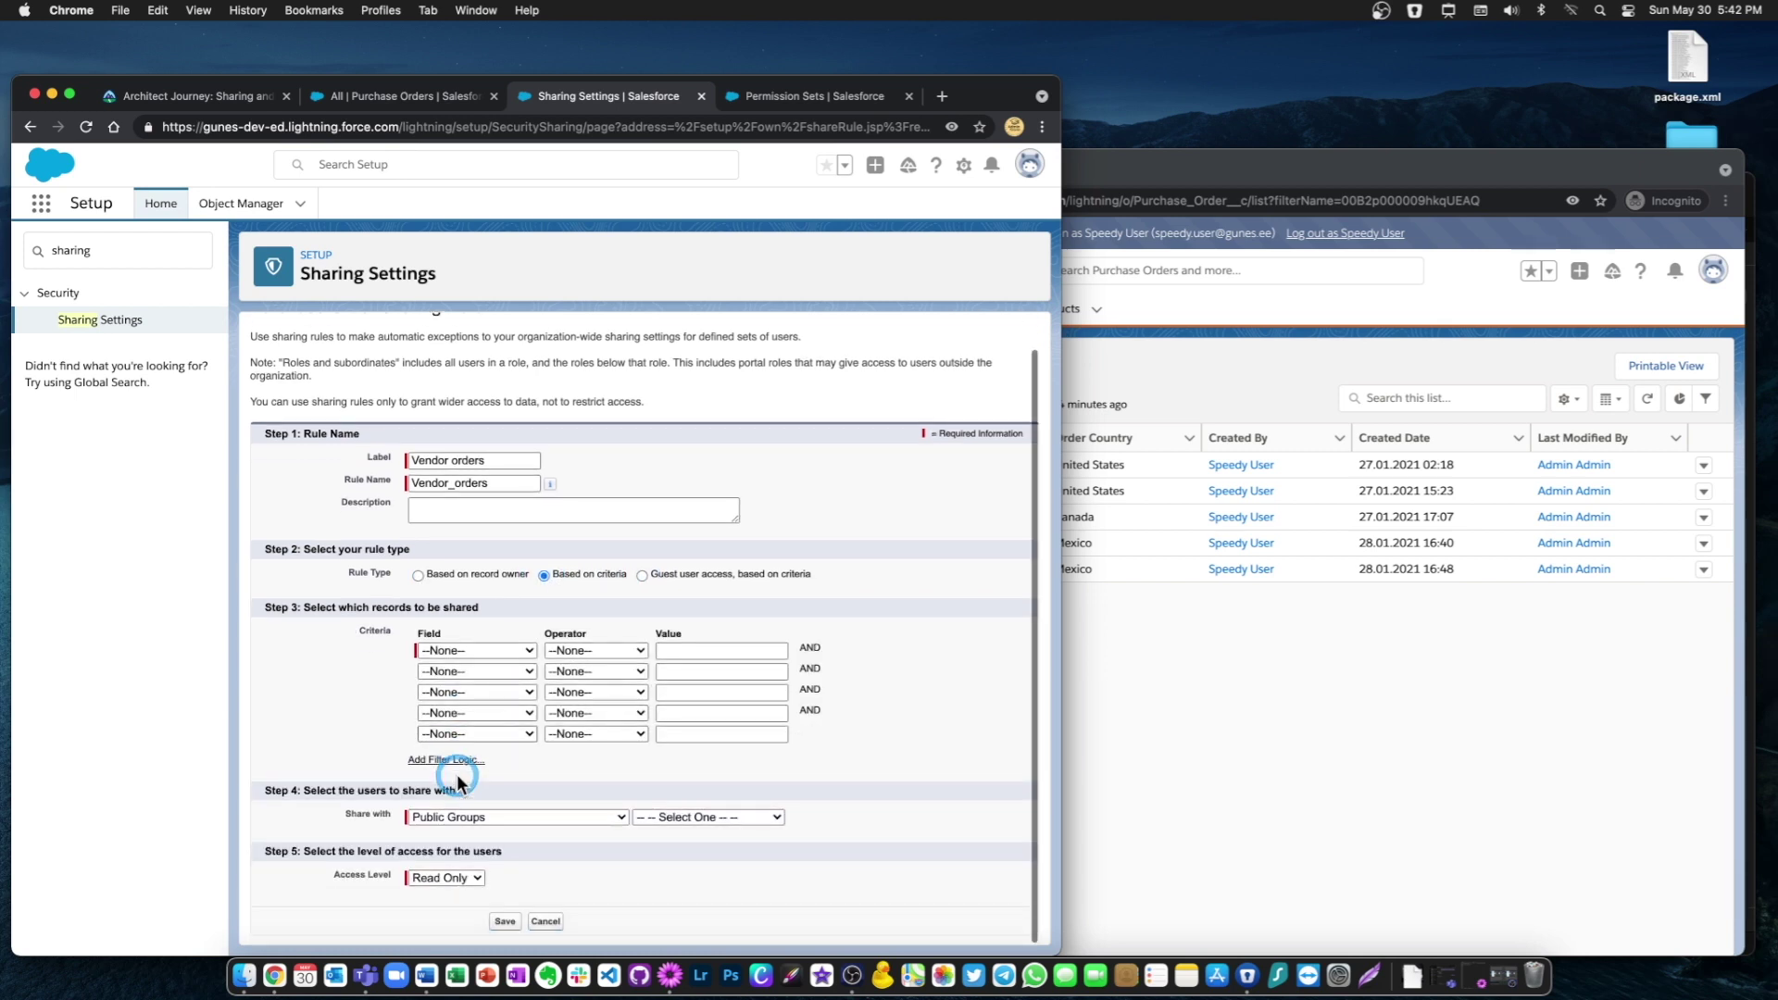
left_click(454, 651)
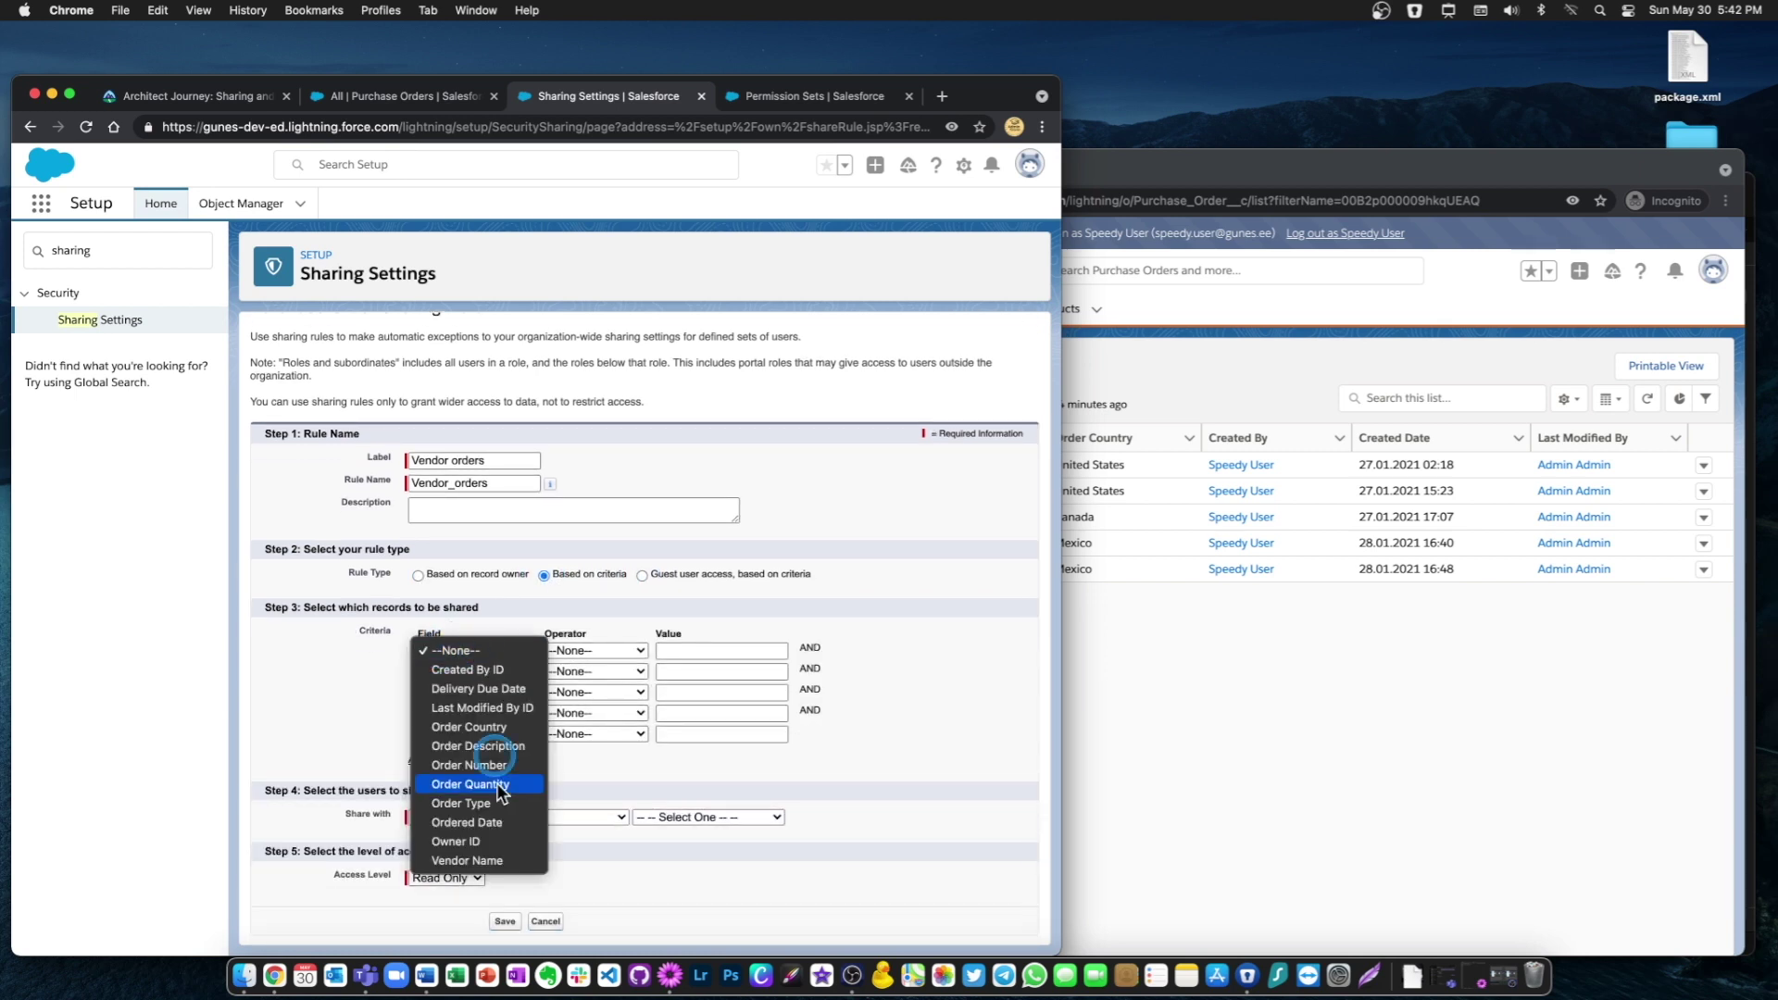
left_click(481, 804)
left_click(595, 650)
left_click(597, 668)
left_click(722, 646)
left_click(803, 649)
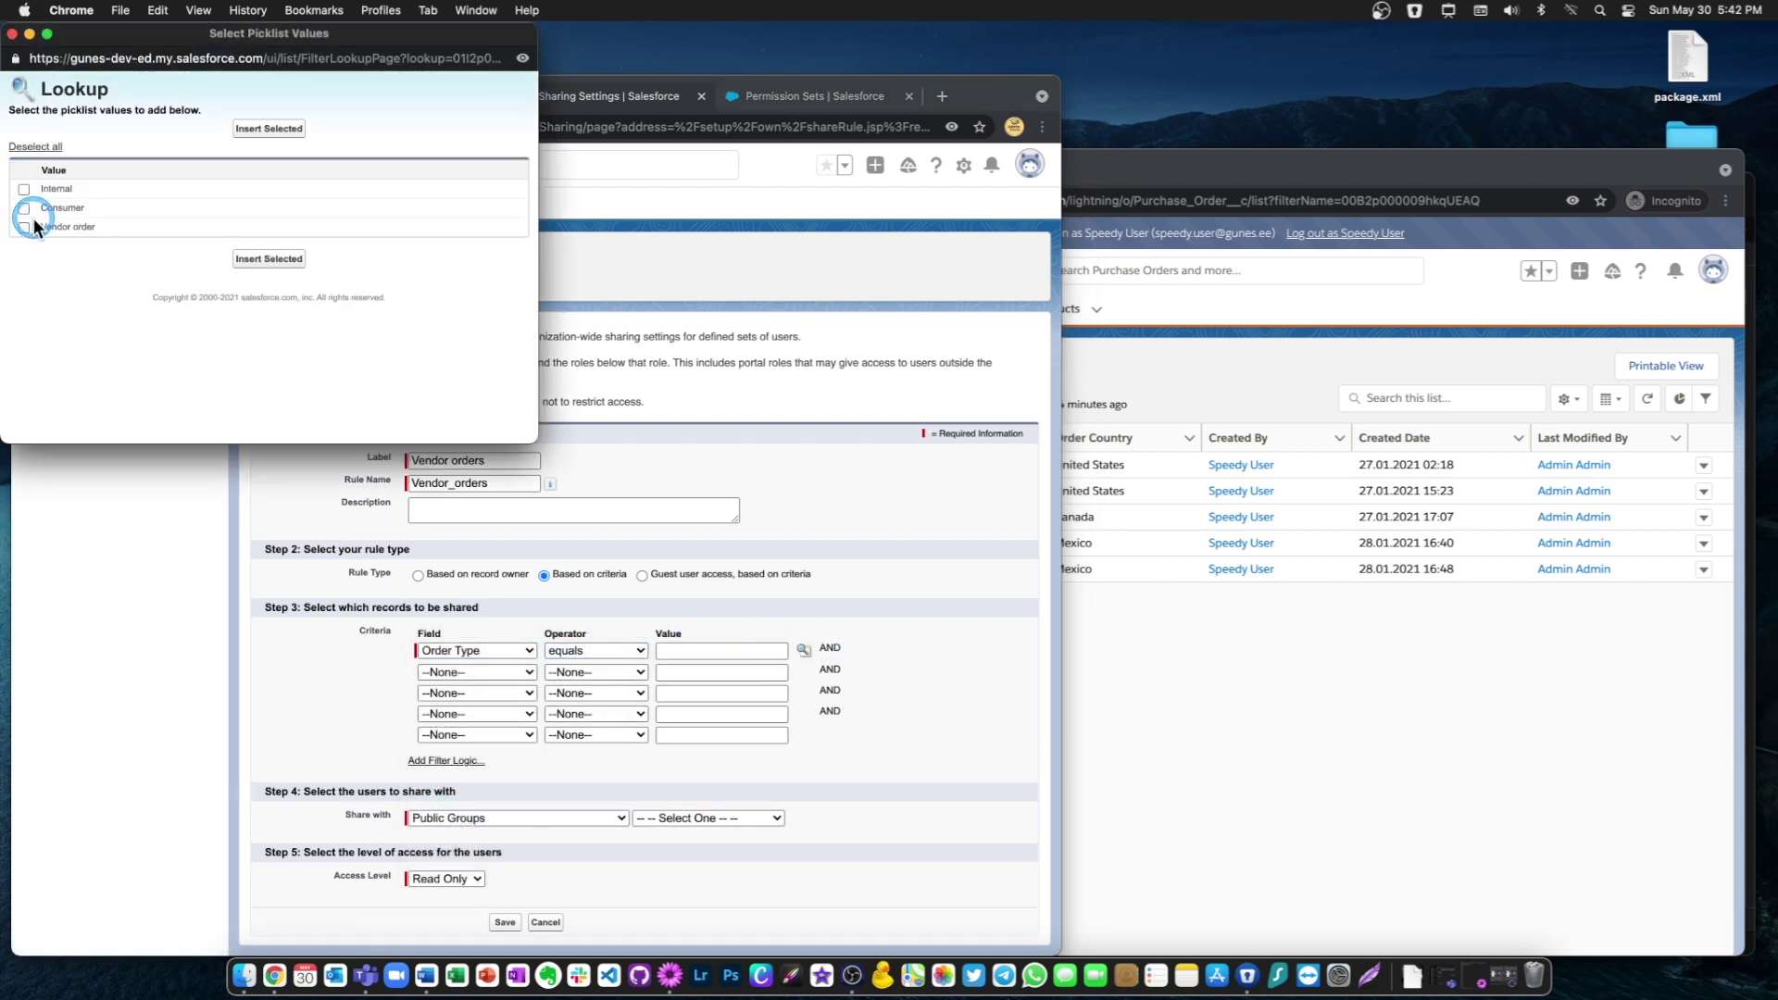
left_click(25, 228)
left_click(282, 264)
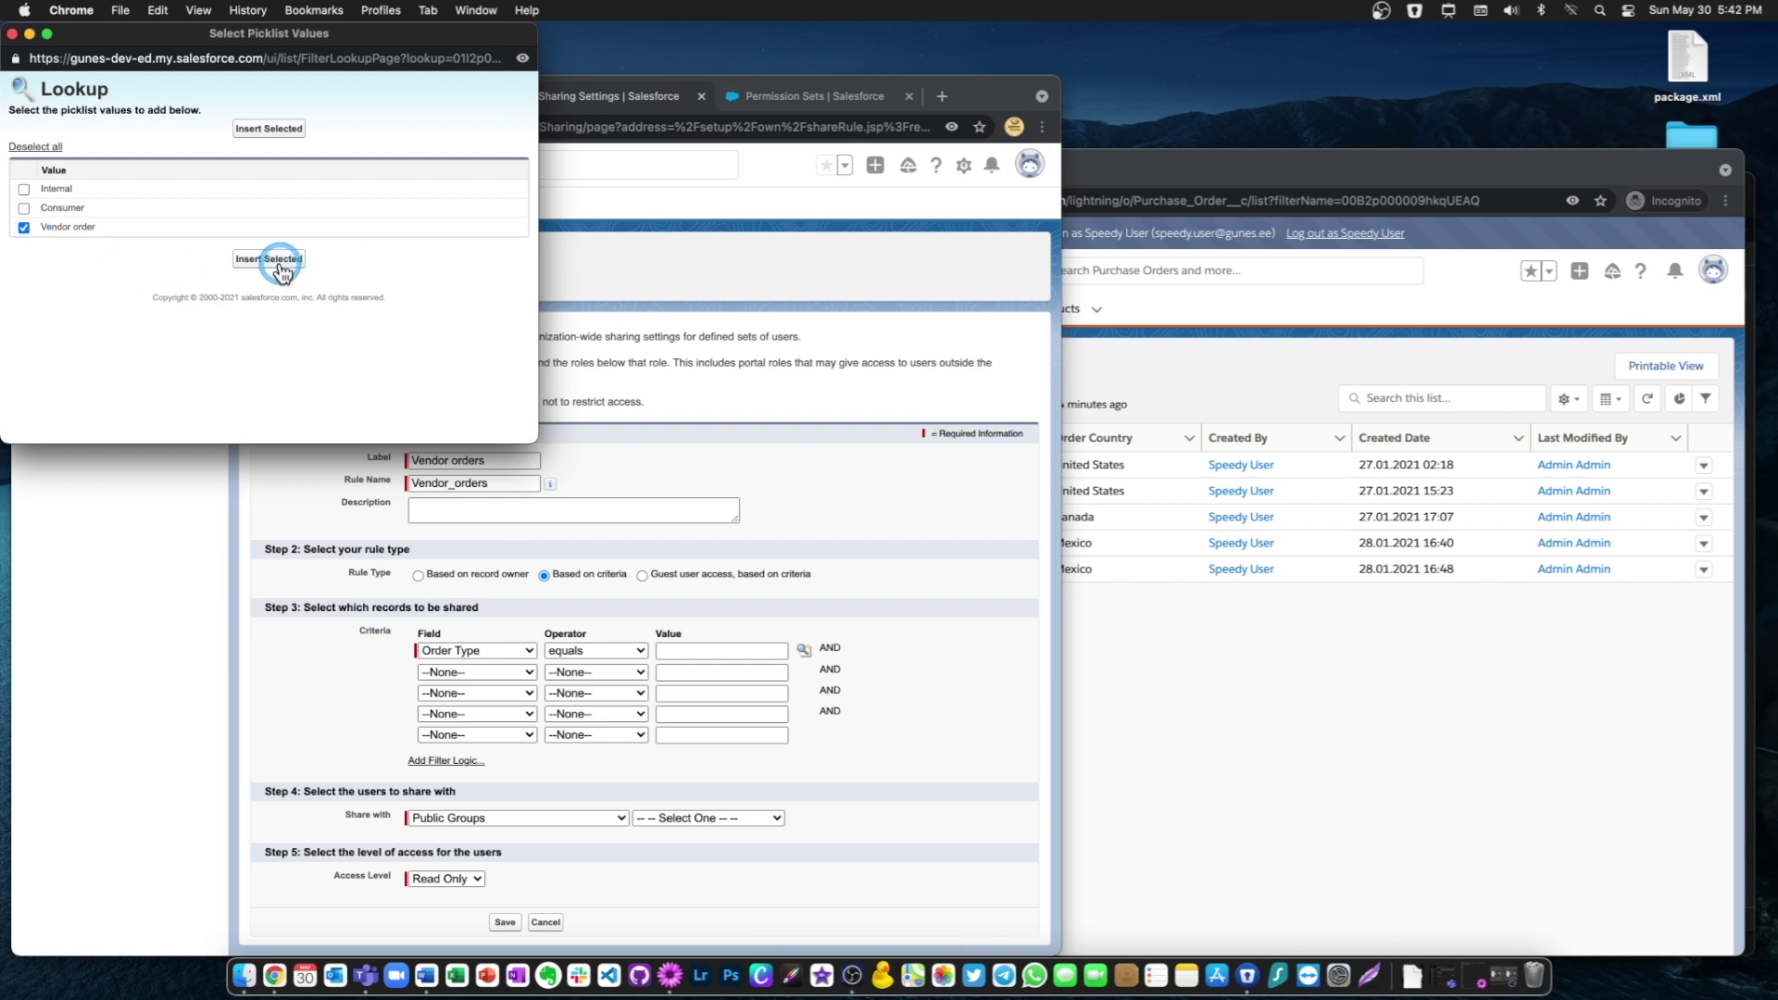
left_click(248, 126)
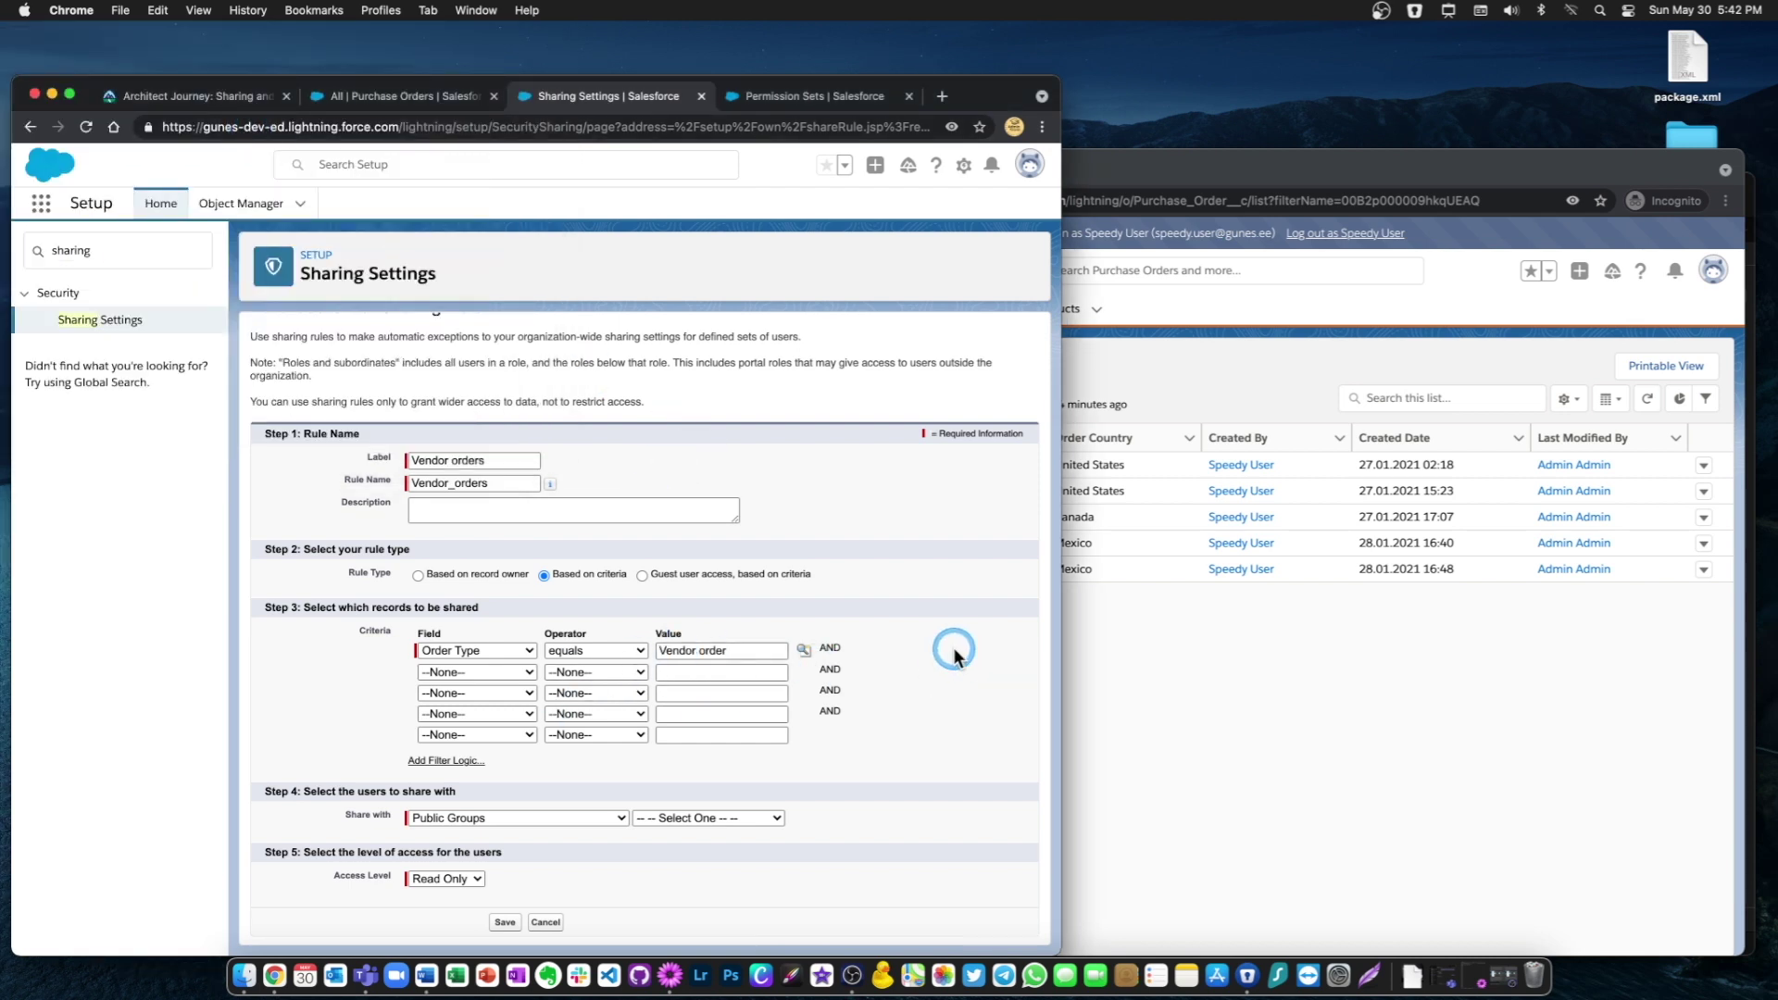
scroll(291, 741, "down", 1)
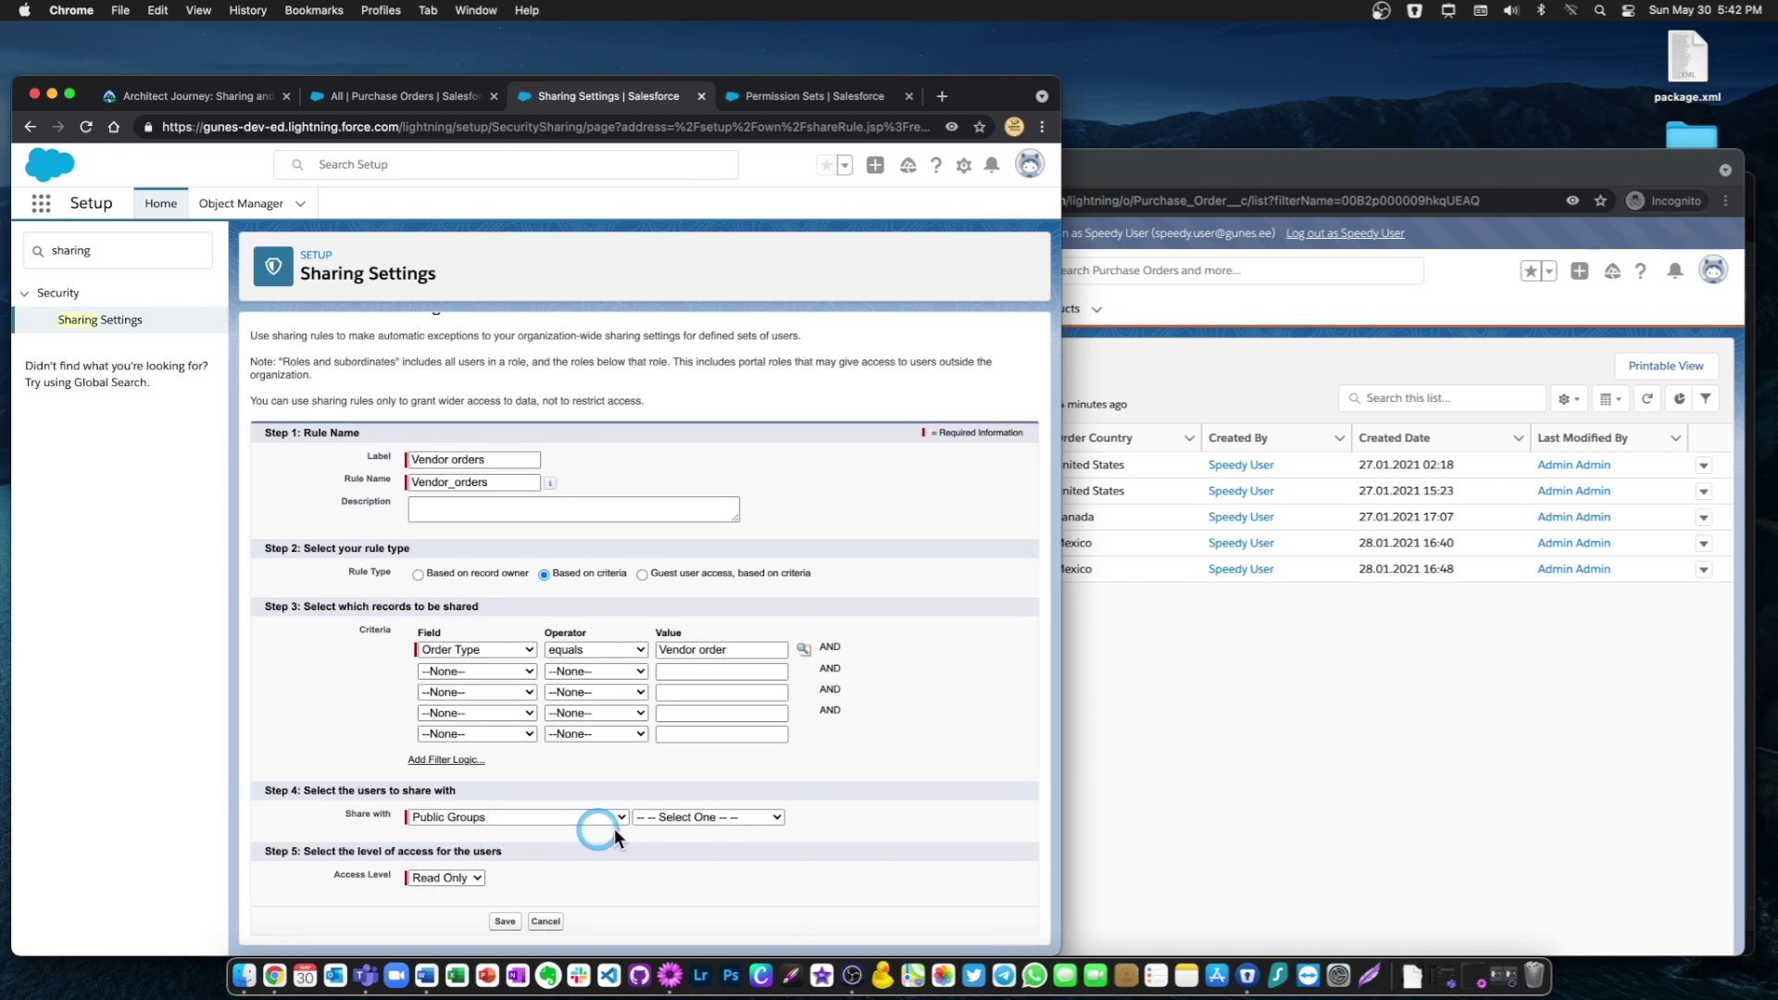
Check the available public groups in the other tabs before choosing one
left_click(653, 817)
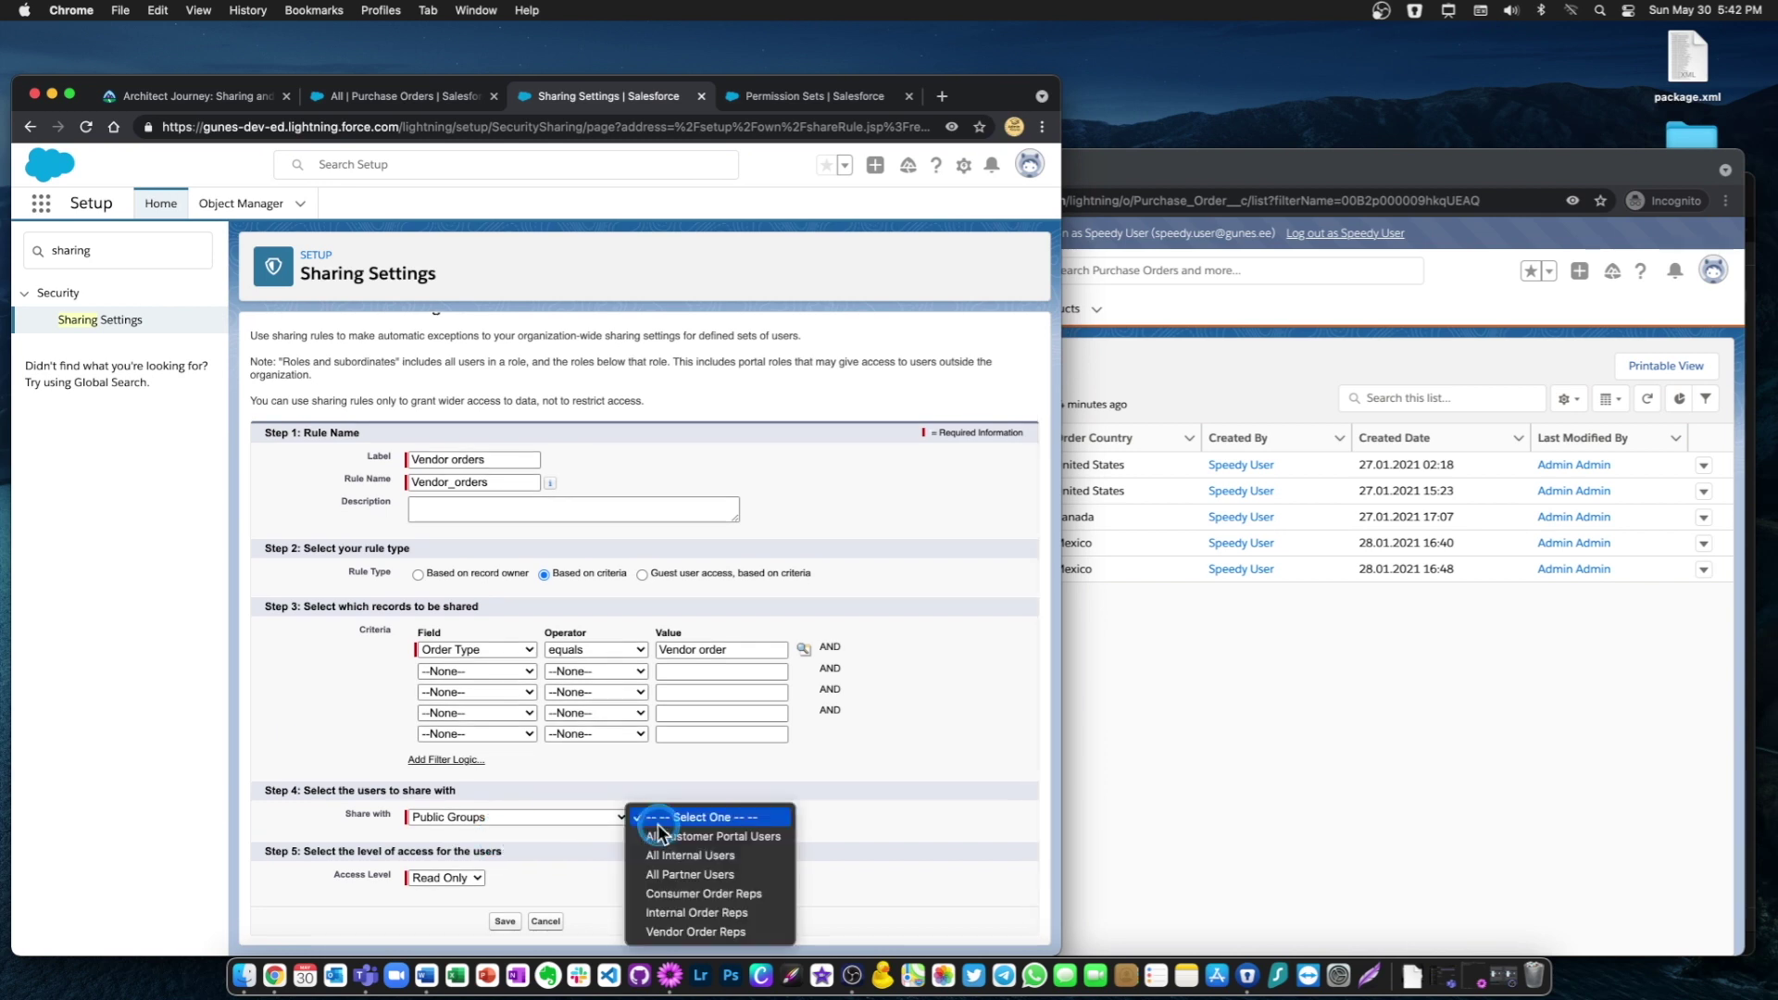
left_click(862, 815)
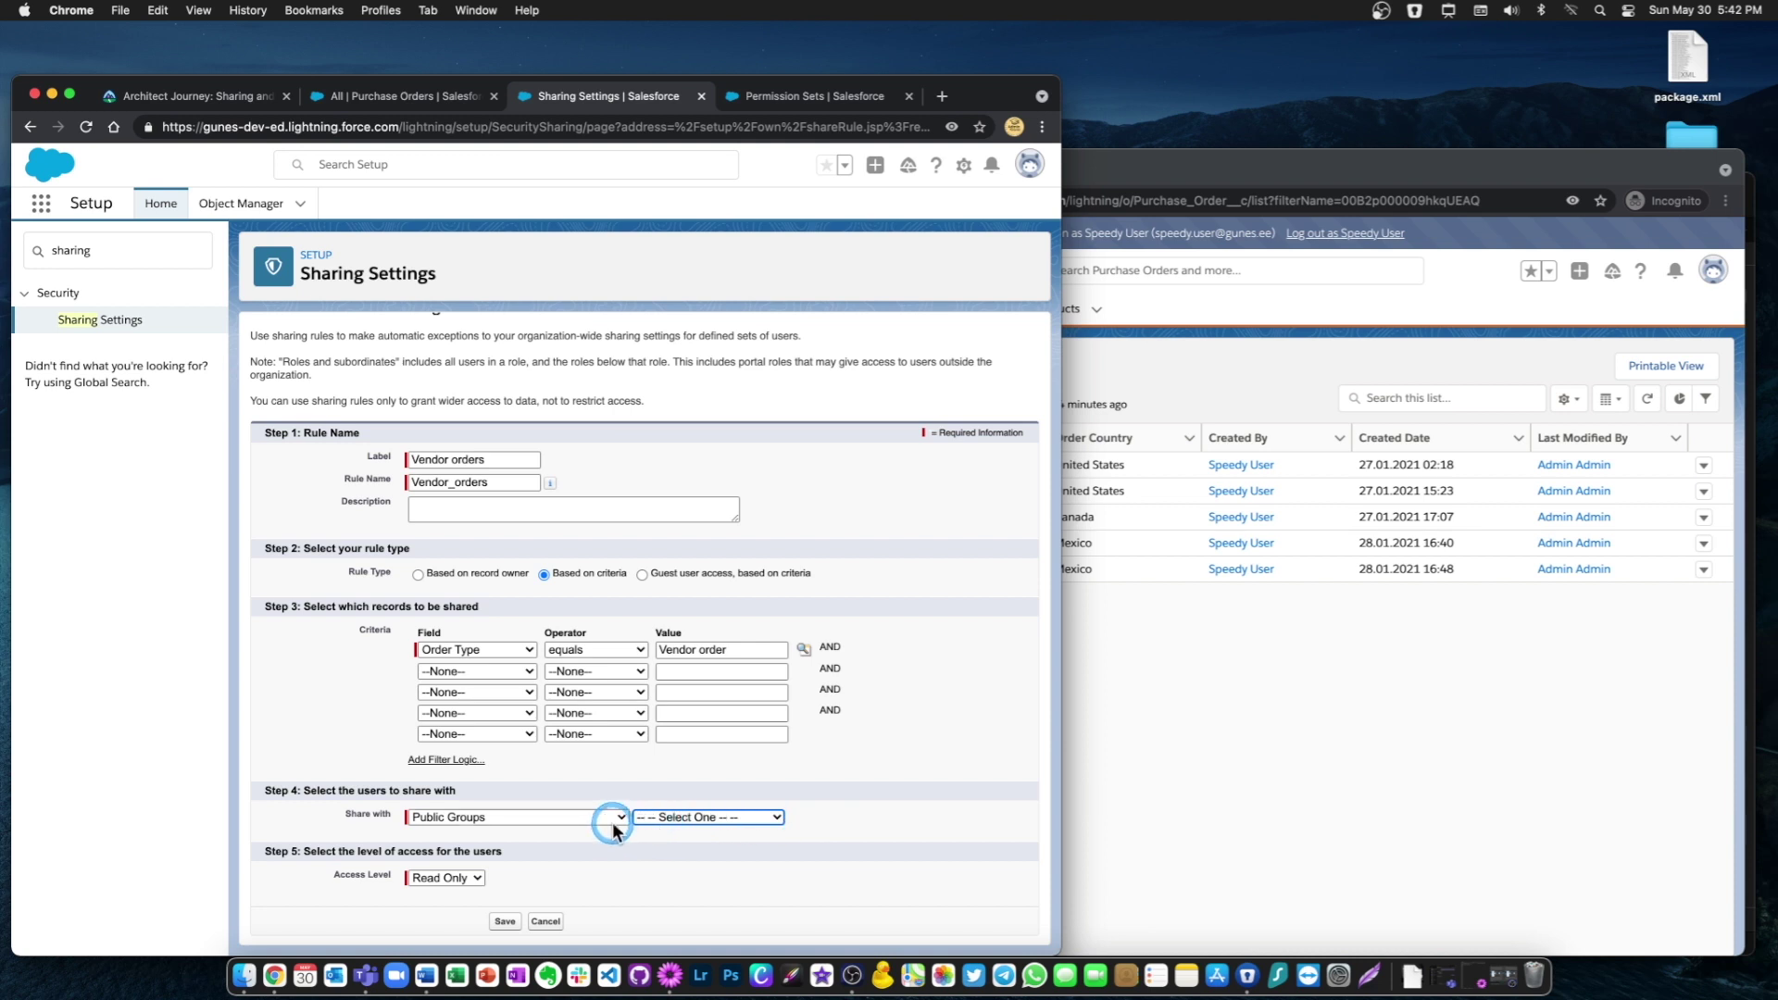
left_click(787, 98)
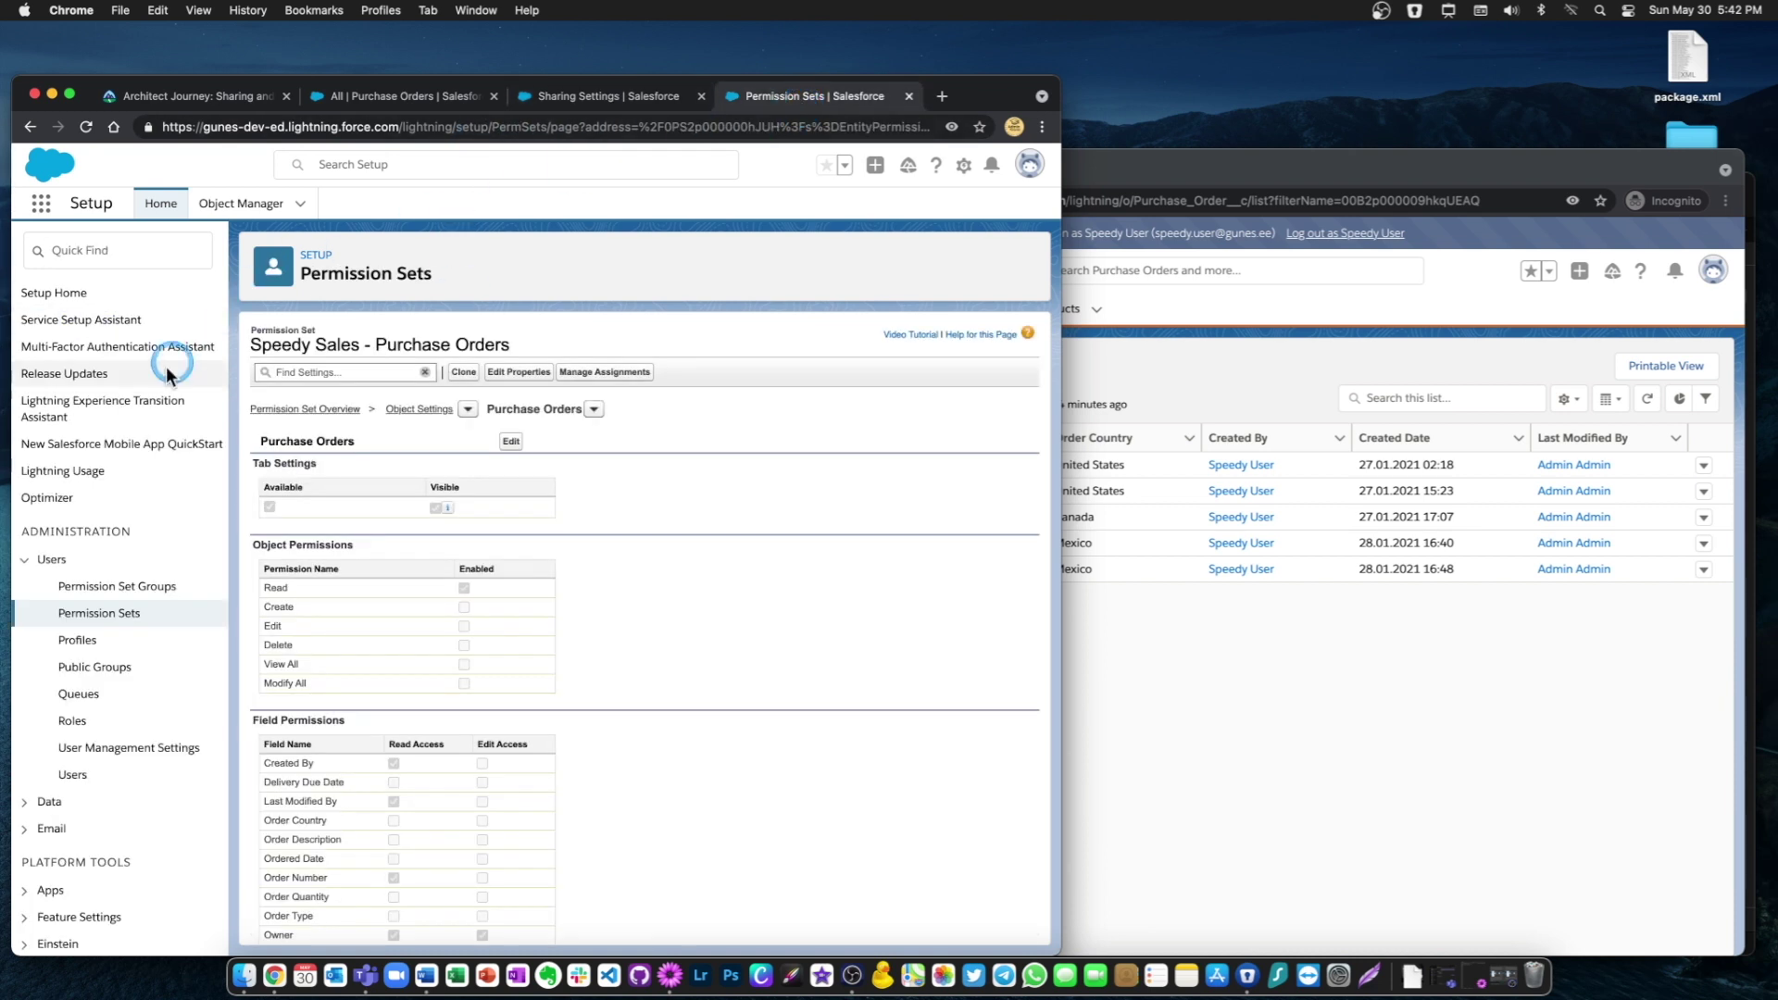
left_click(93, 667)
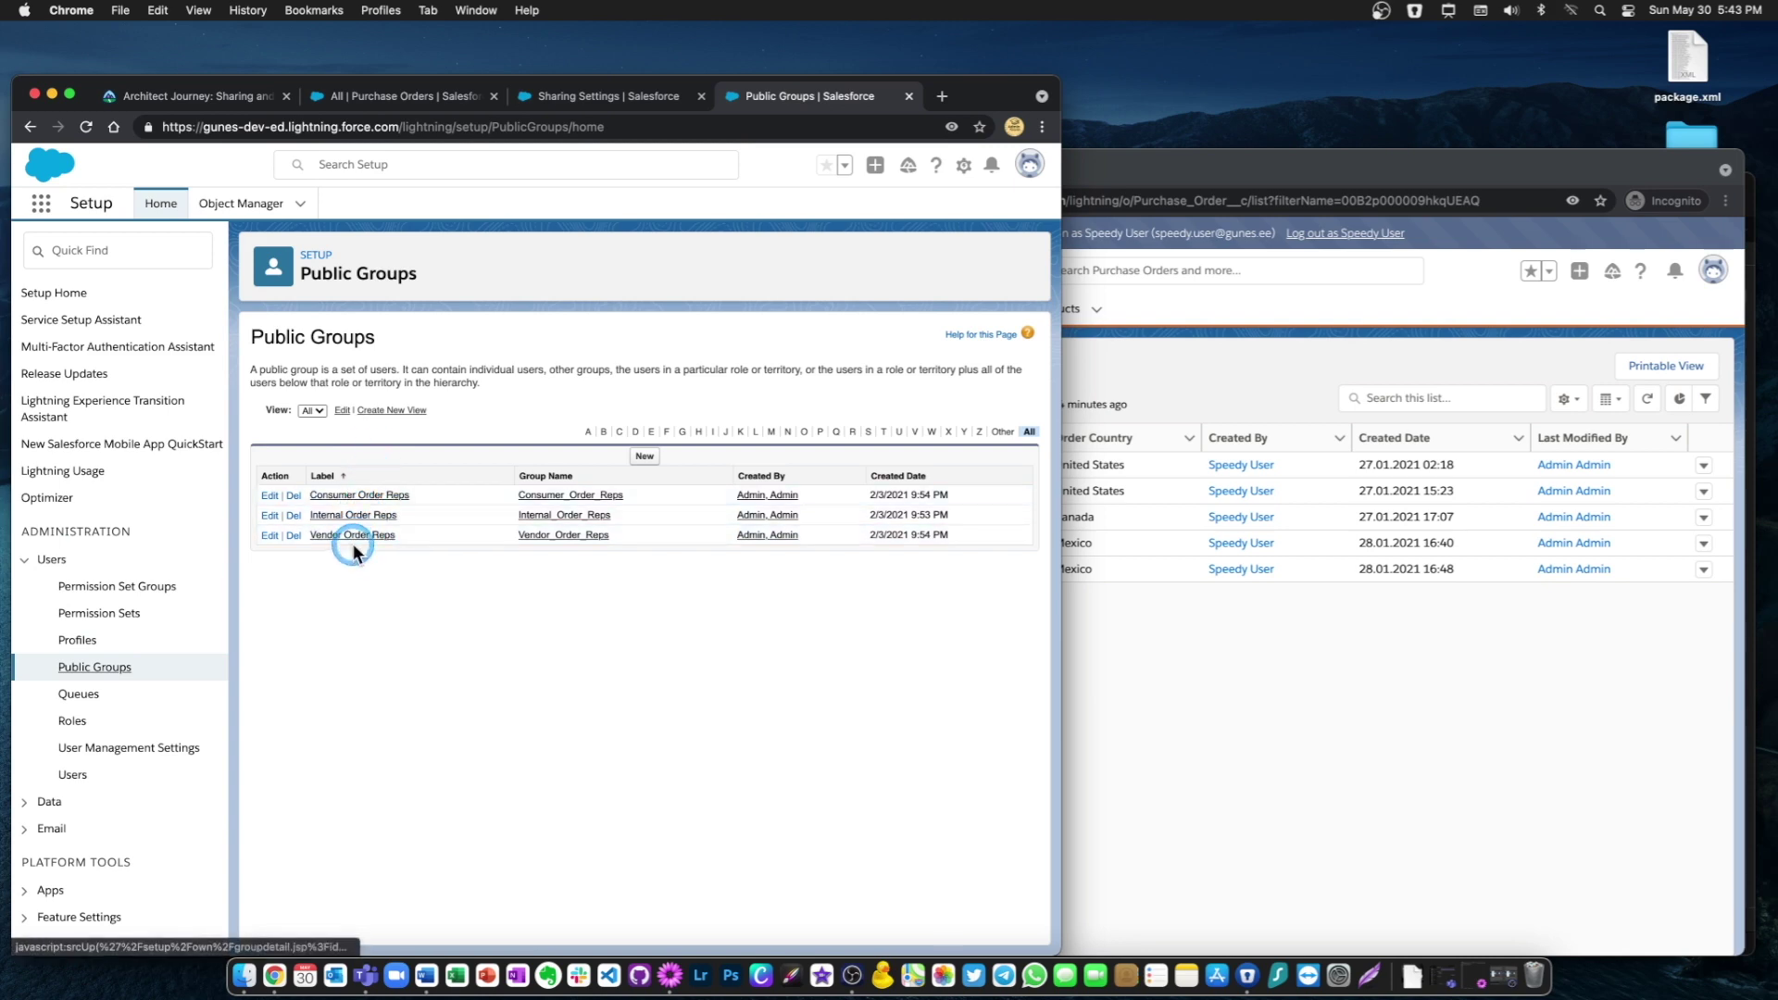
left_click(208, 96)
left_click(360, 97)
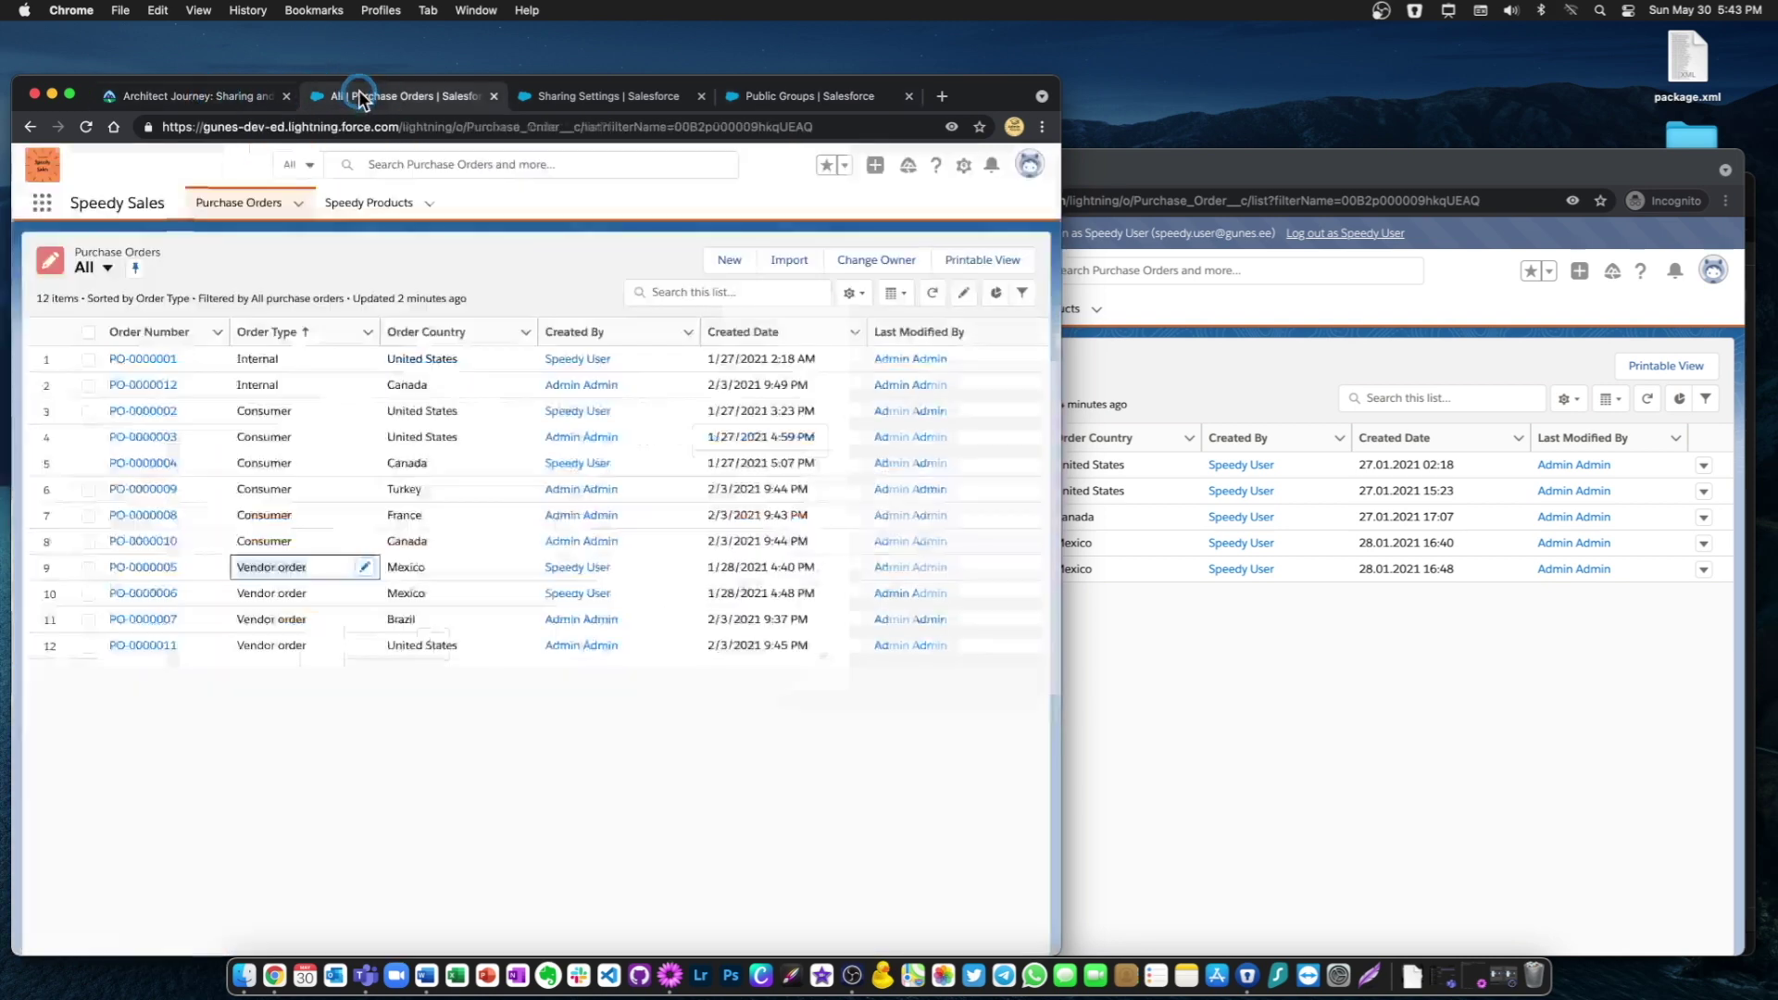
left_click(802, 96)
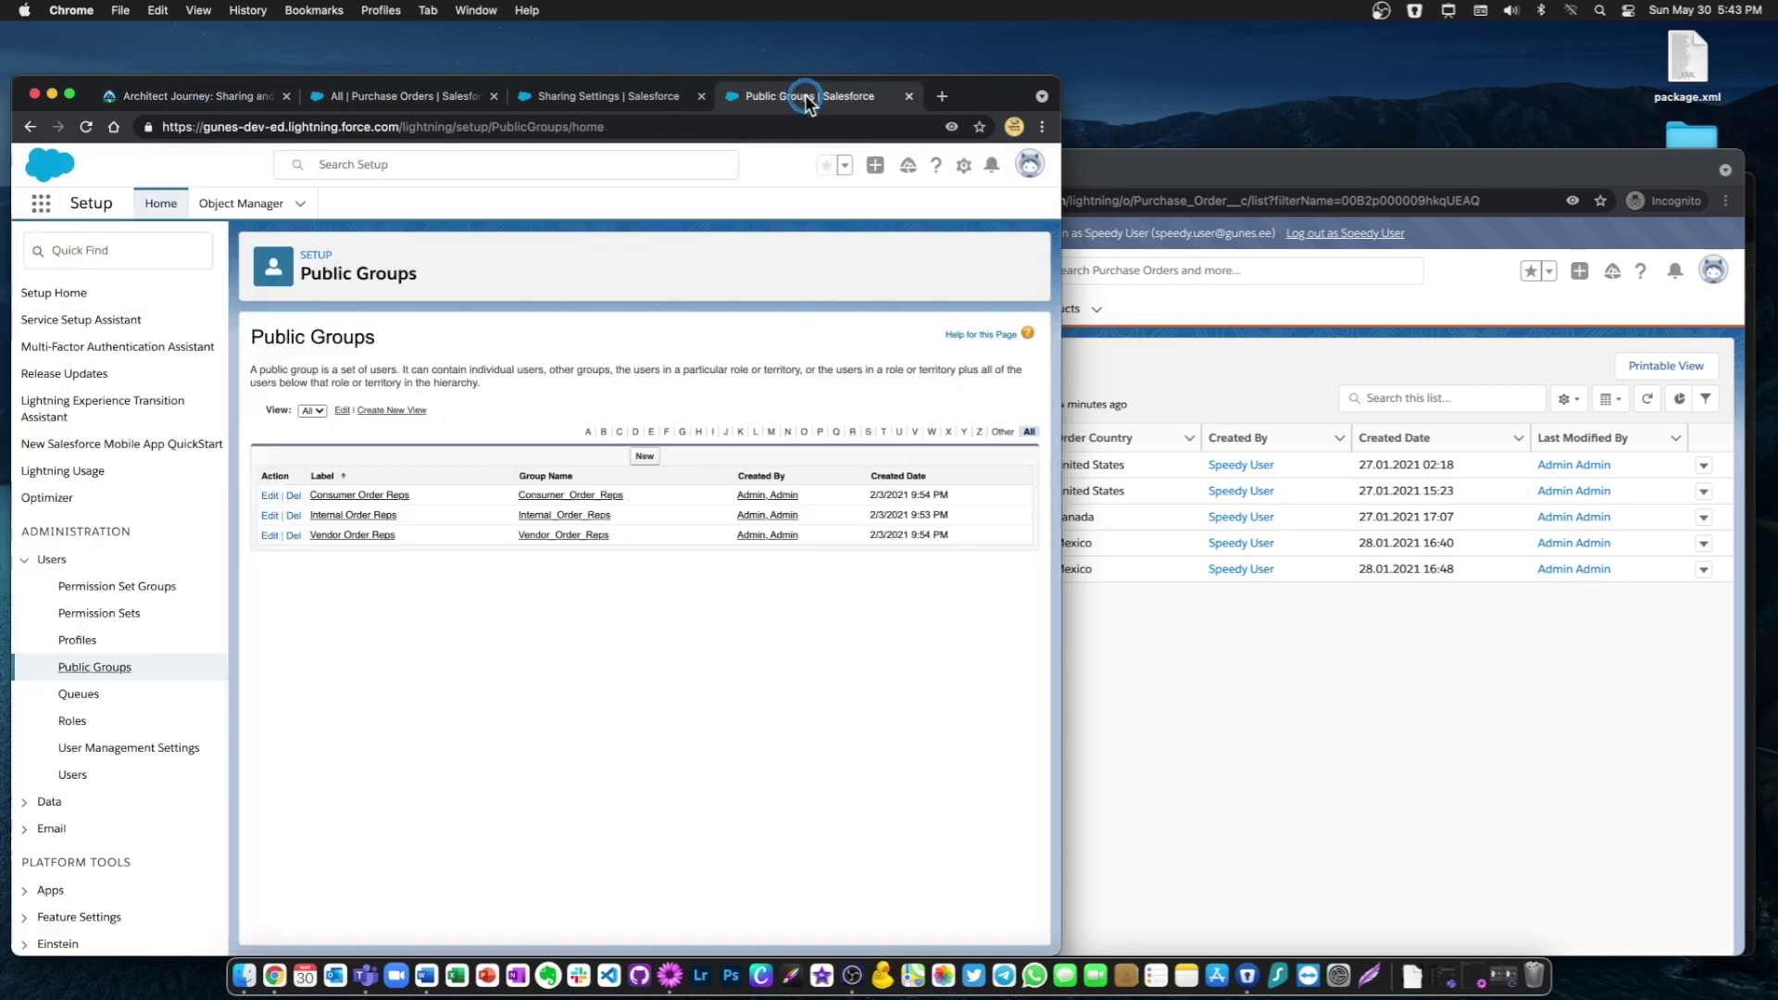
left_click(339, 537)
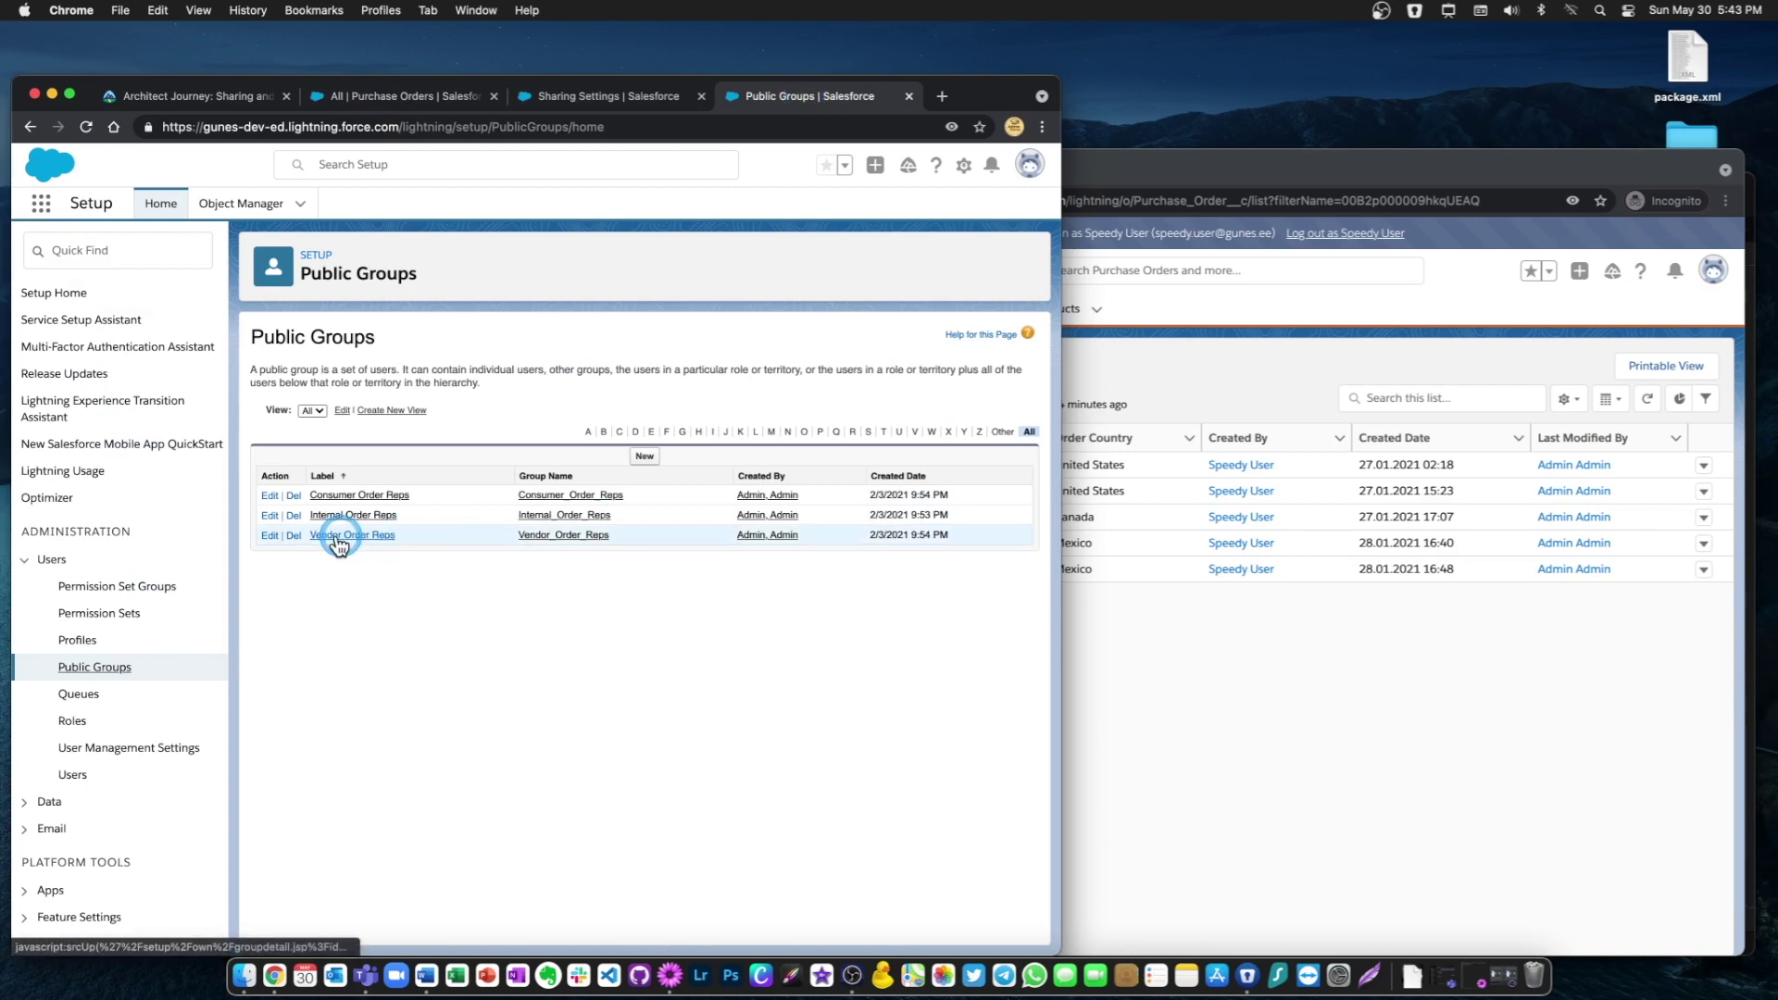
Share the rule with the Vendor Order Reps public group
left_click(612, 97)
left_click(732, 817)
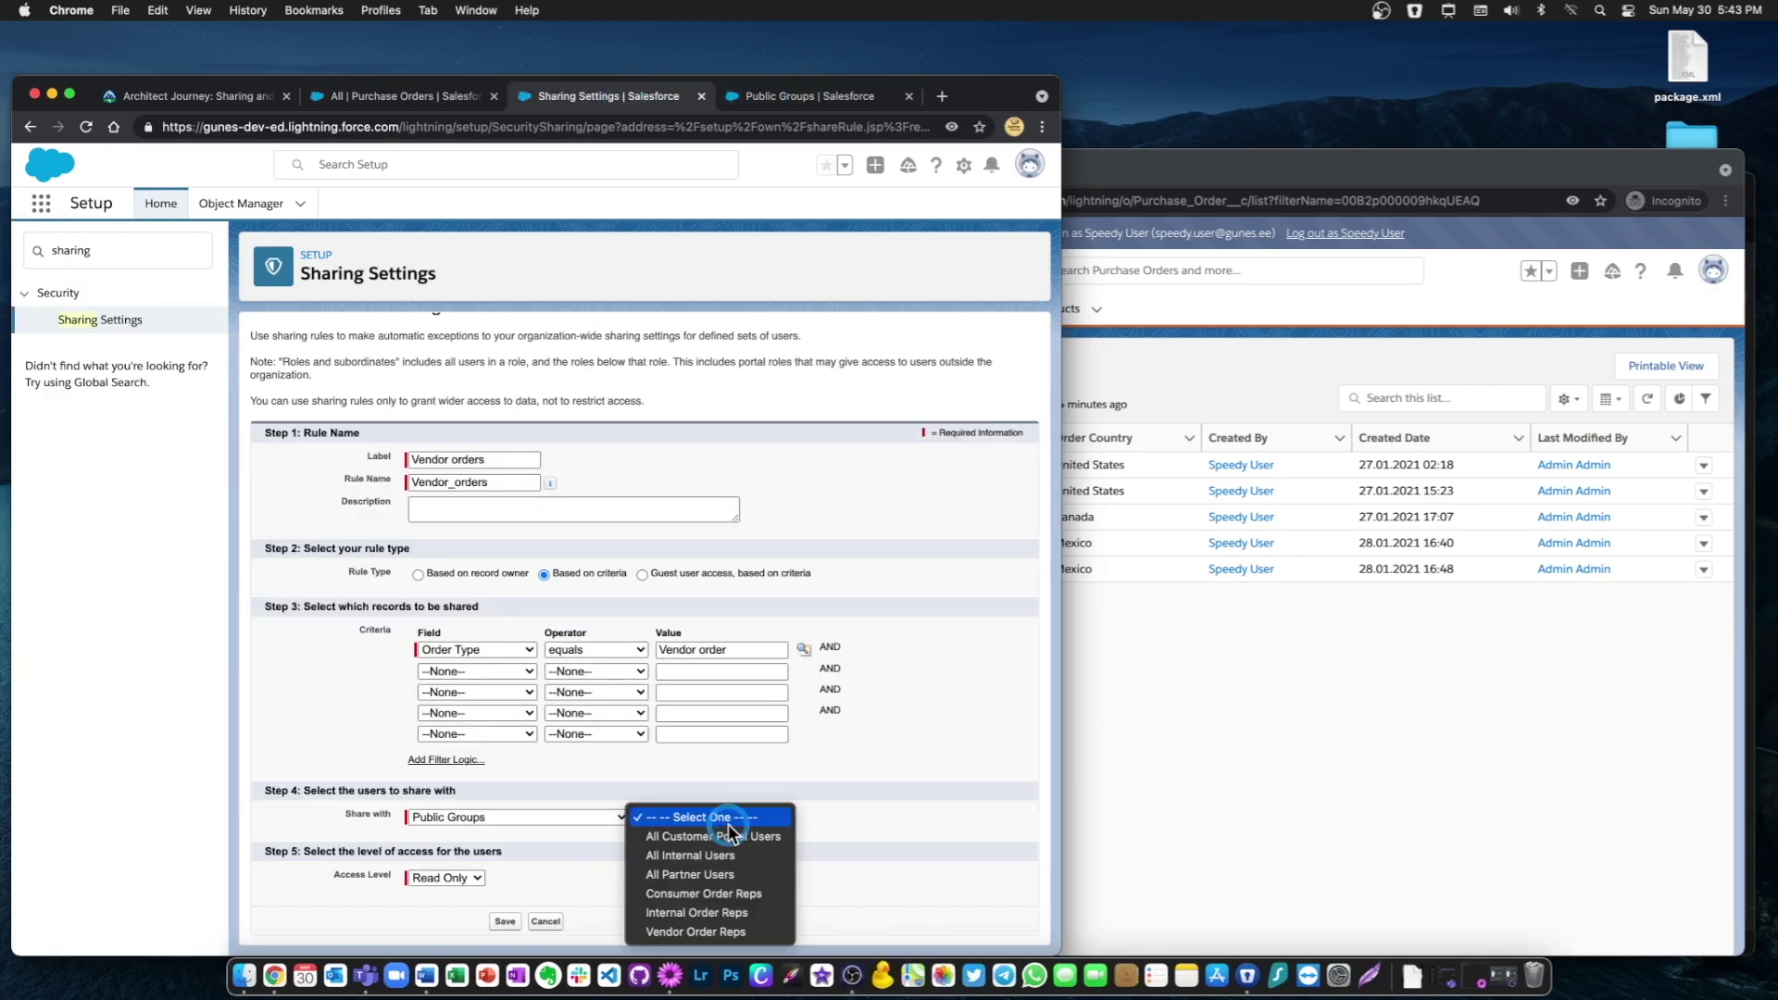
left_click(697, 931)
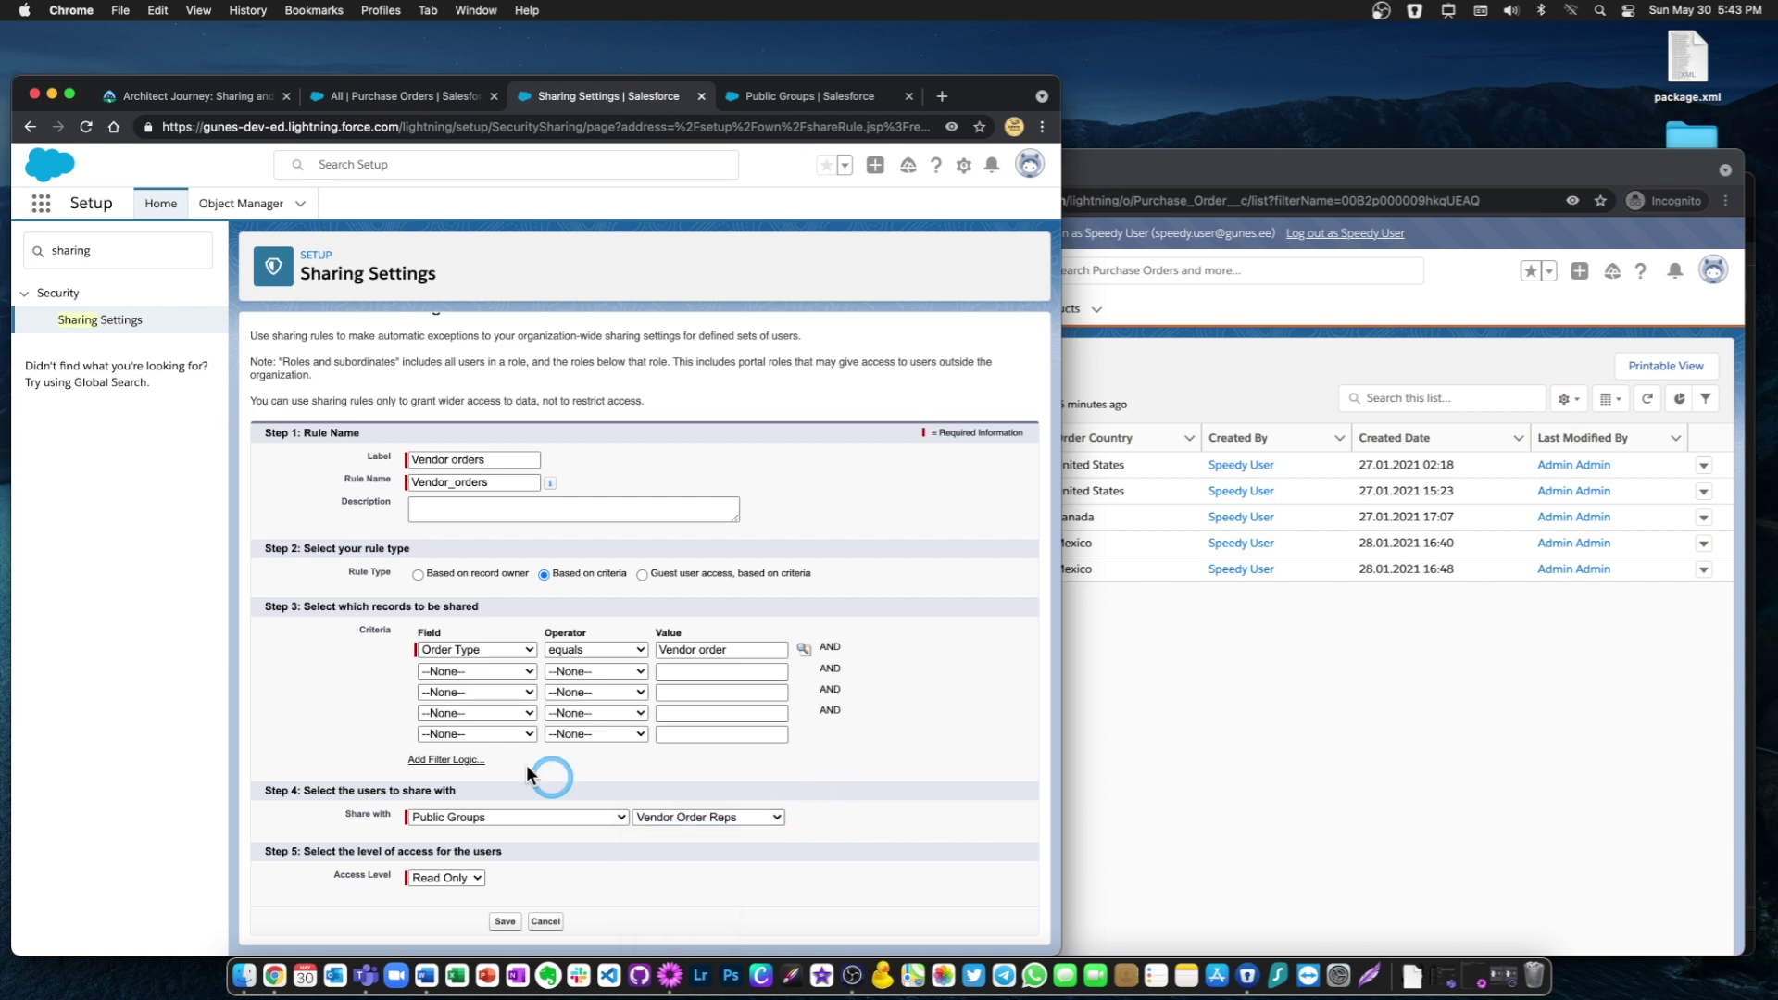
Compare the rule label with the purchase order list and Public Groups page
triple_click(489, 460)
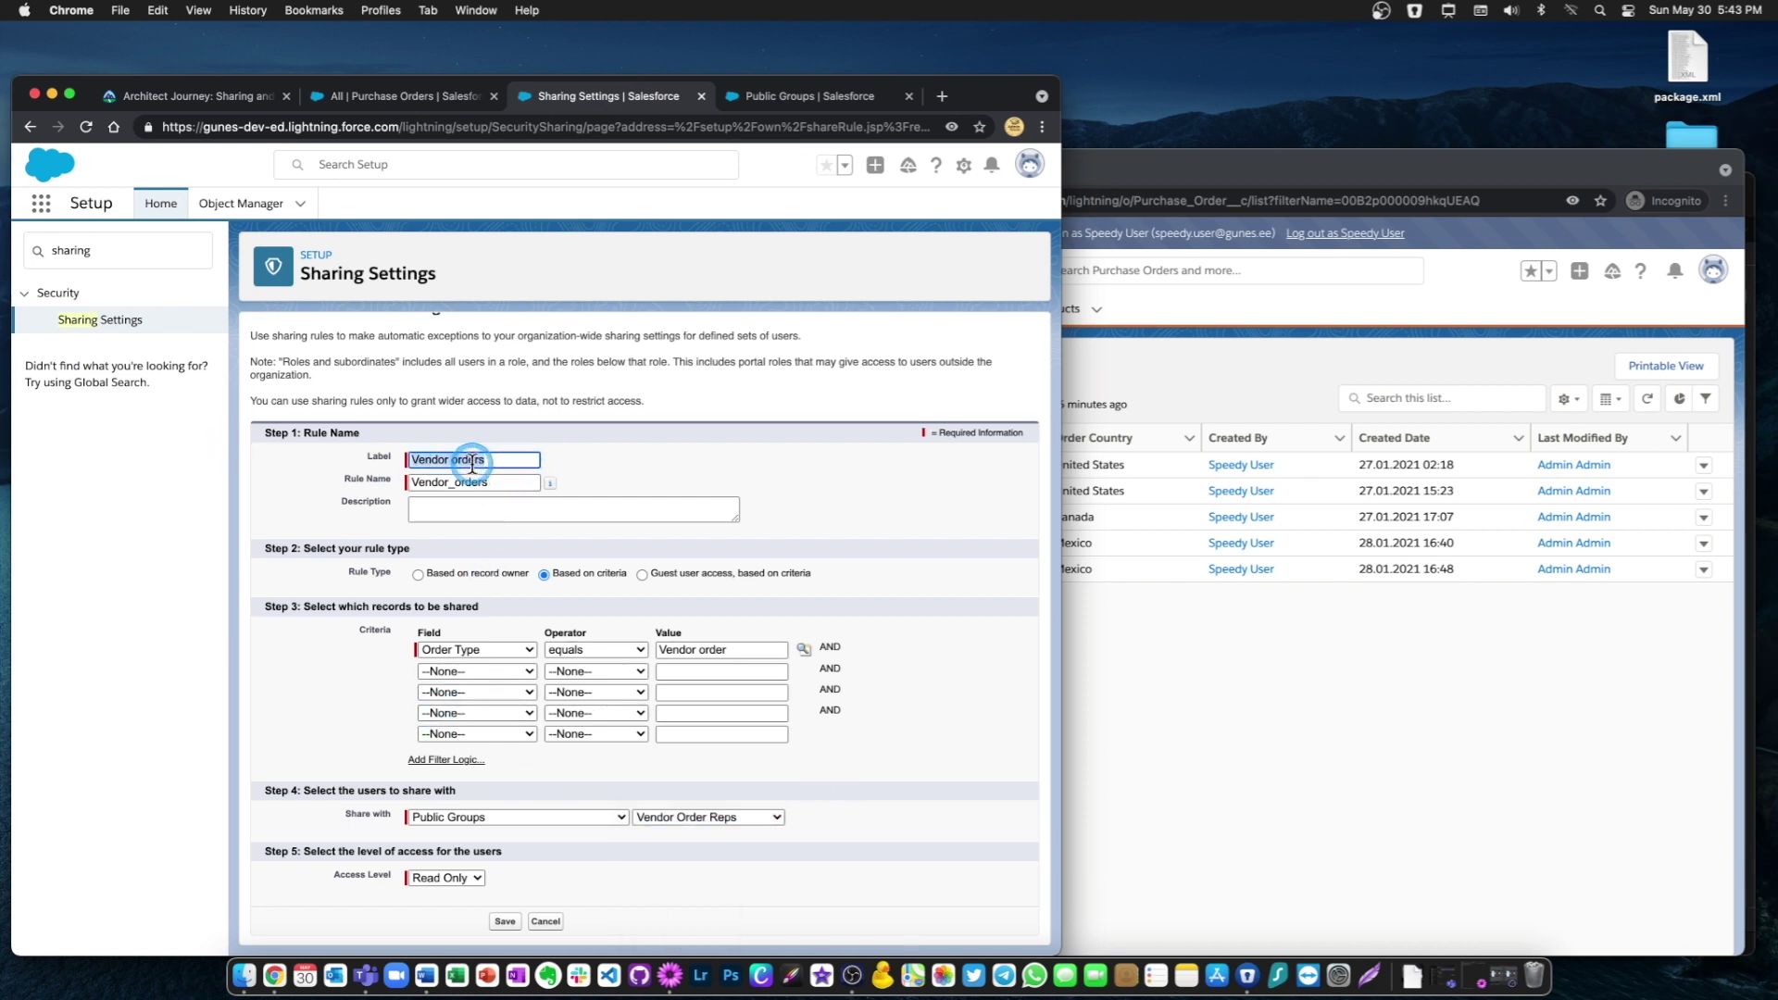
left_click(359, 97)
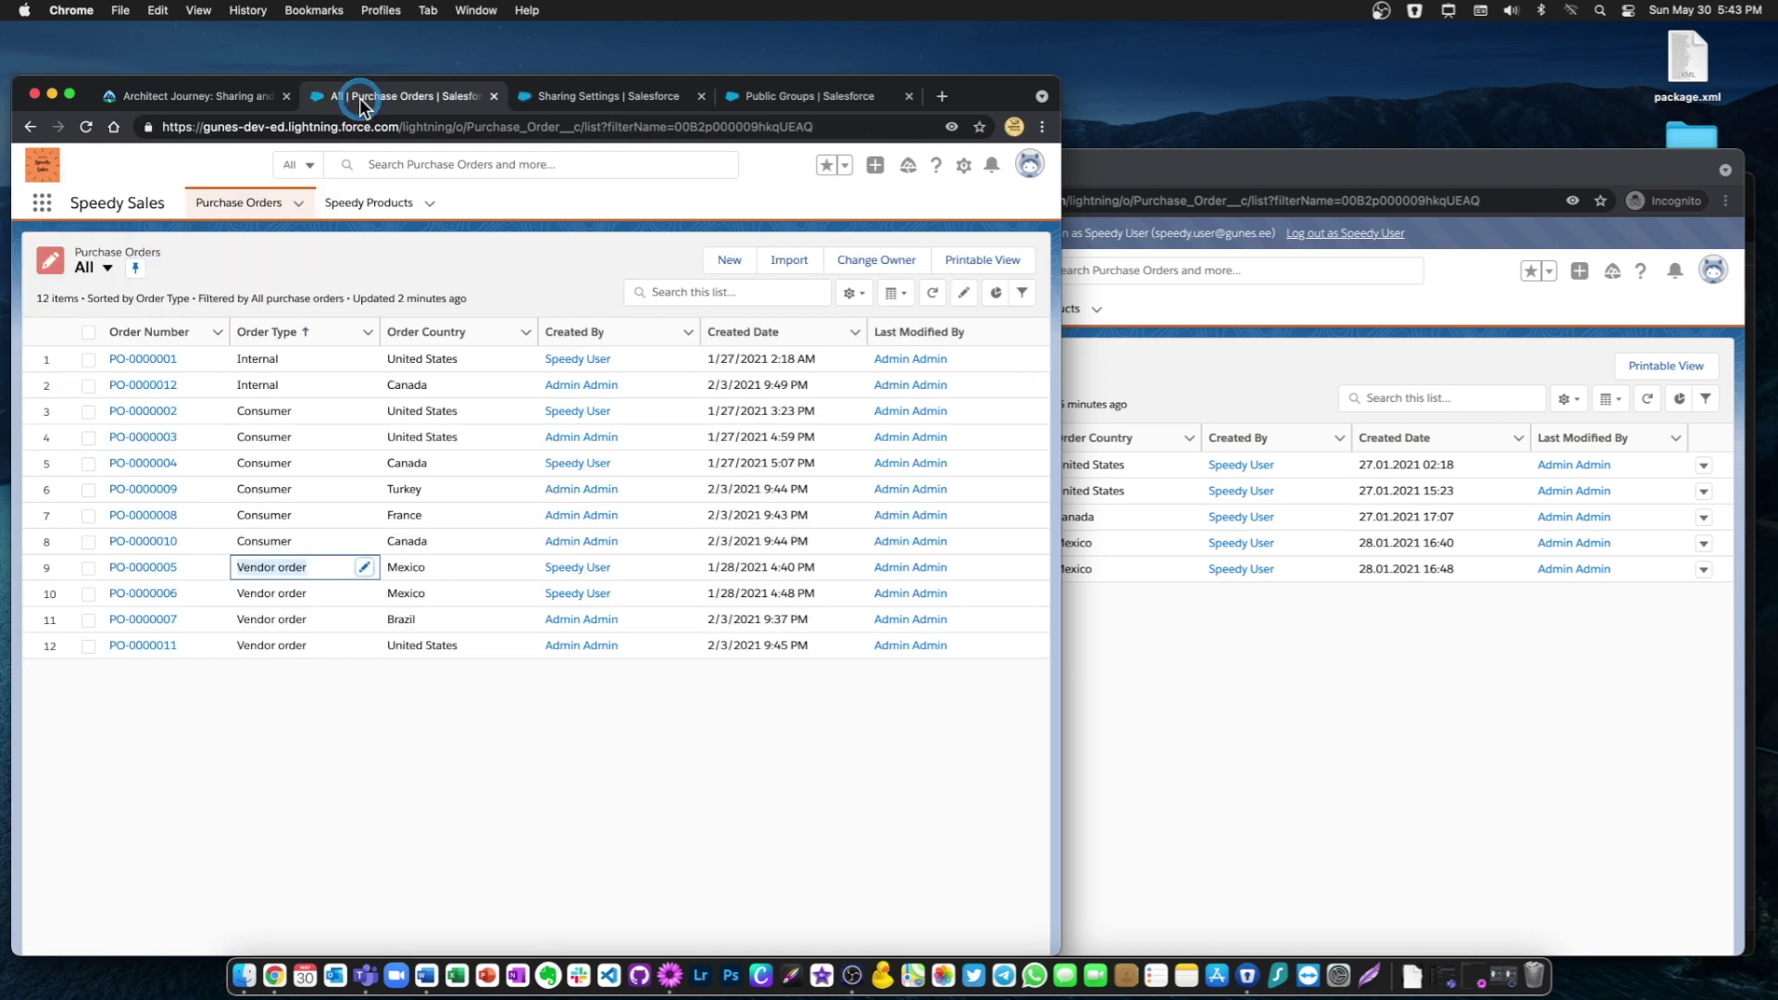
left_click(526, 846)
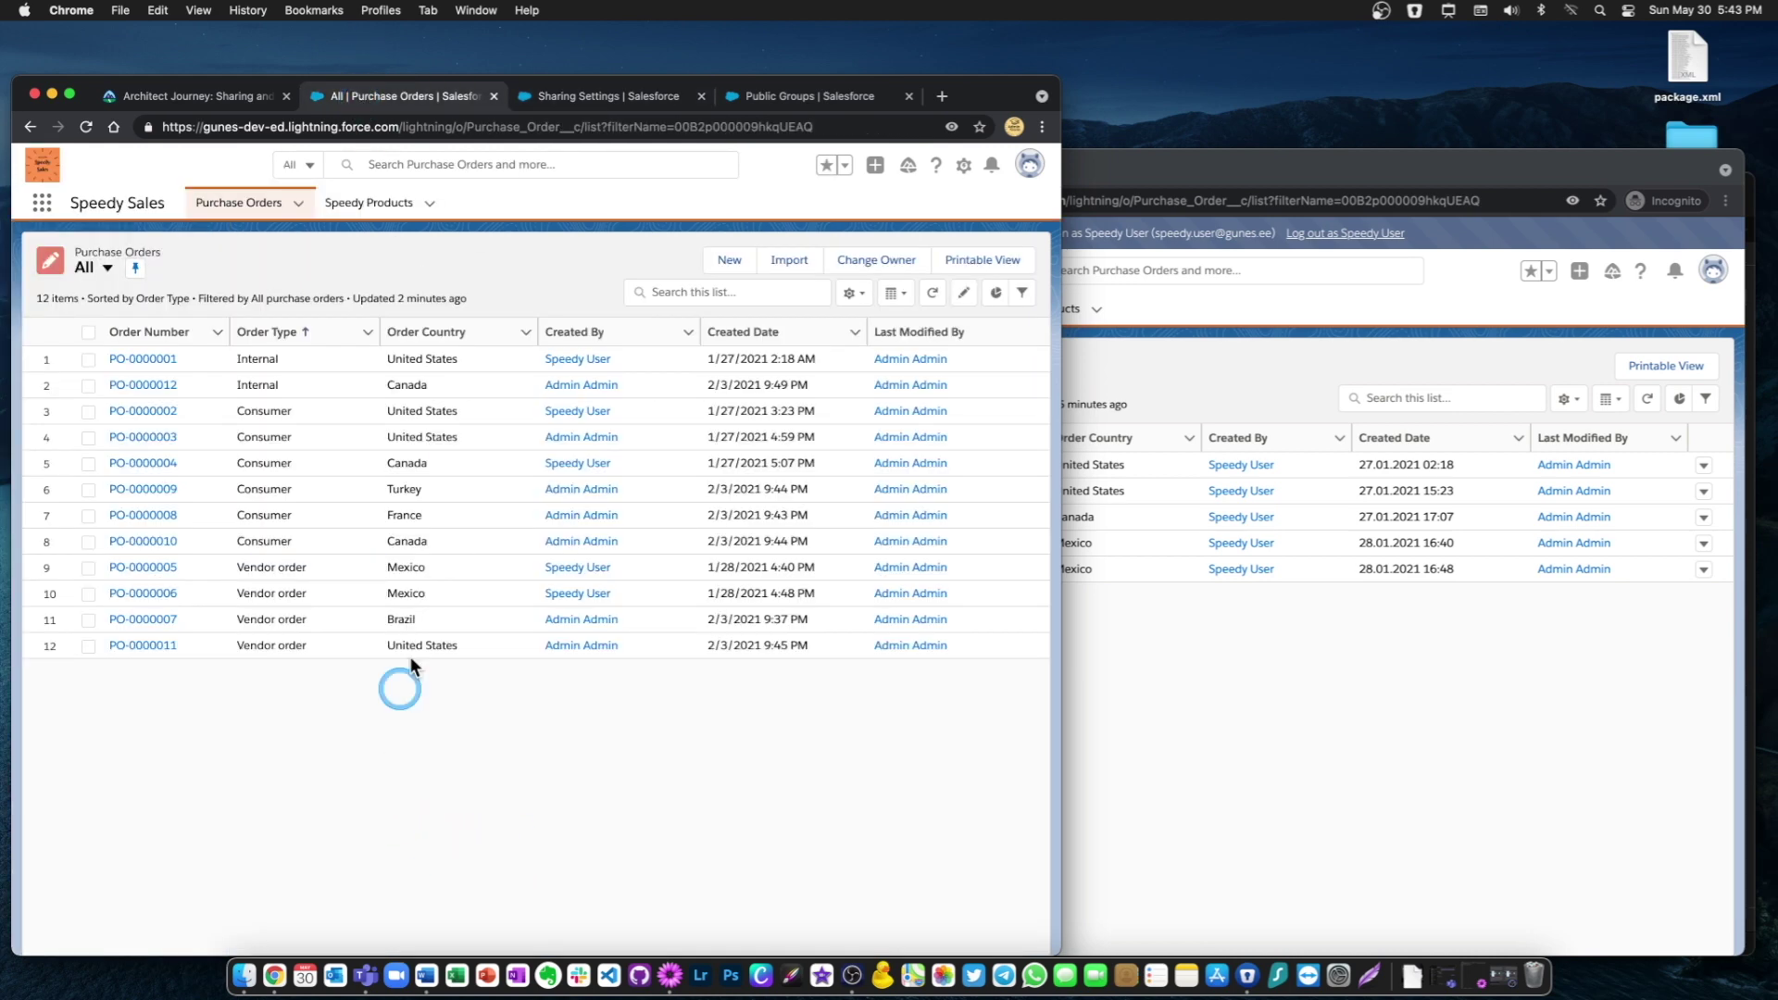
left_click(812, 98)
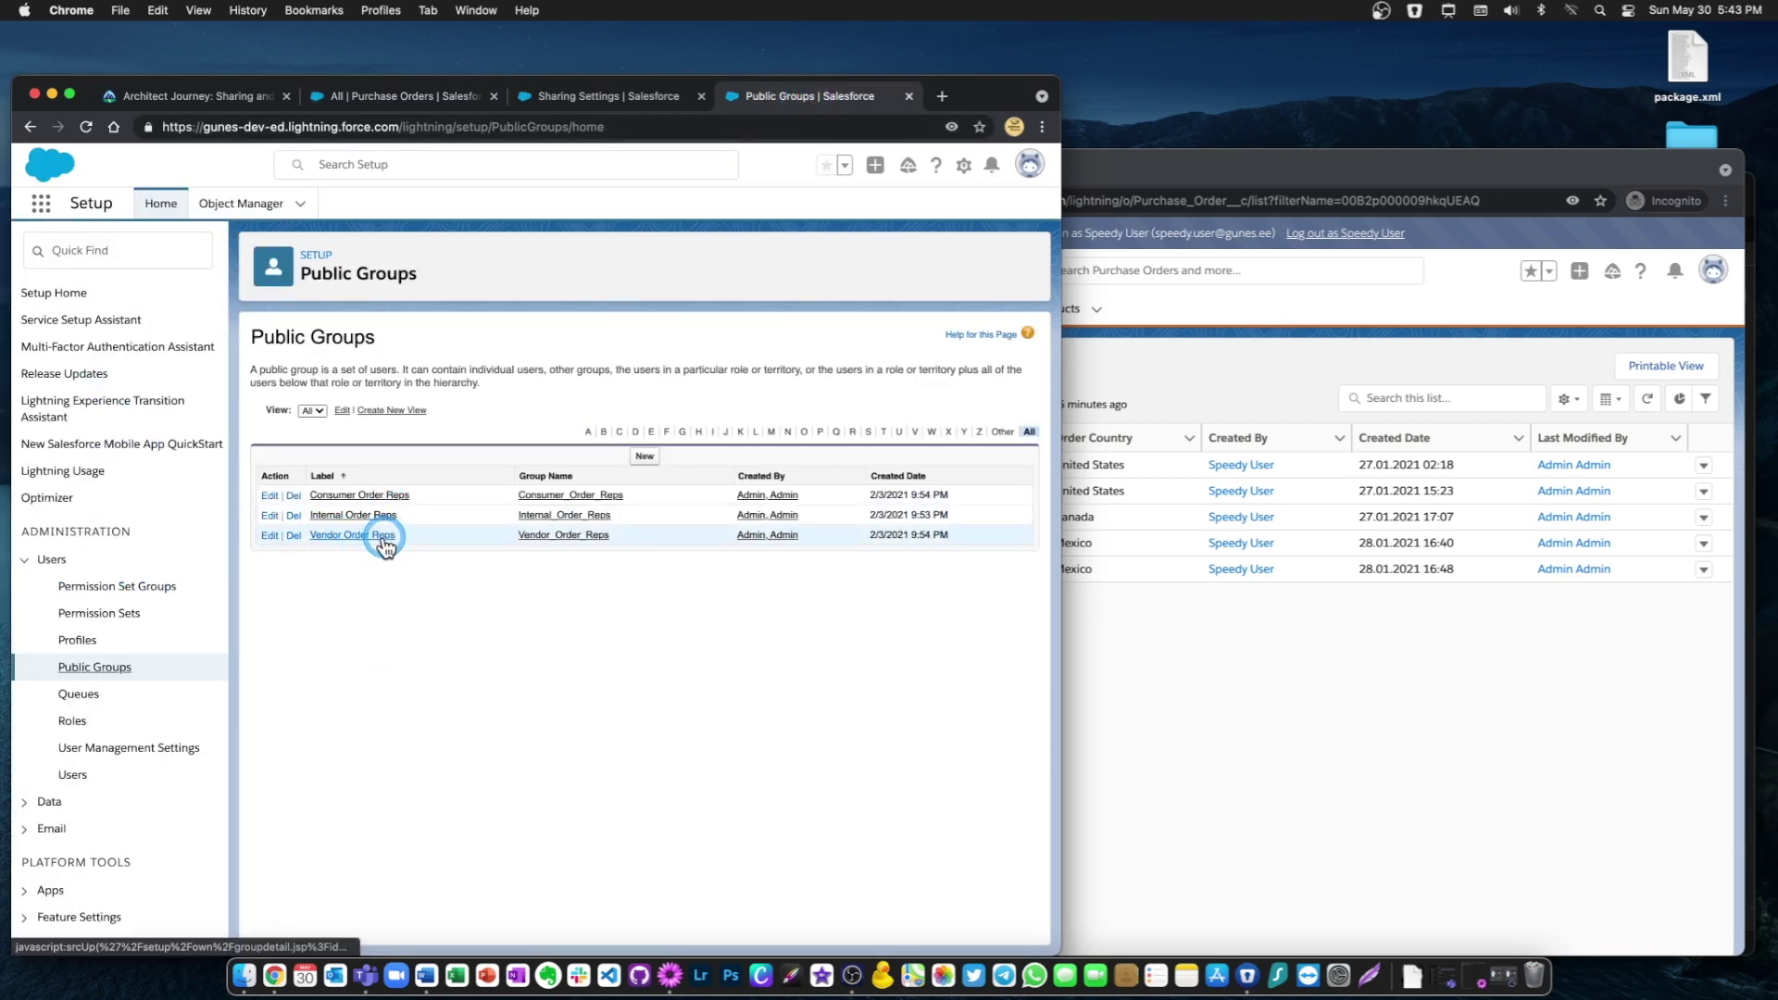
left_click_drag(255, 337, 431, 341)
left_click(398, 341)
left_click_drag(247, 337, 417, 343)
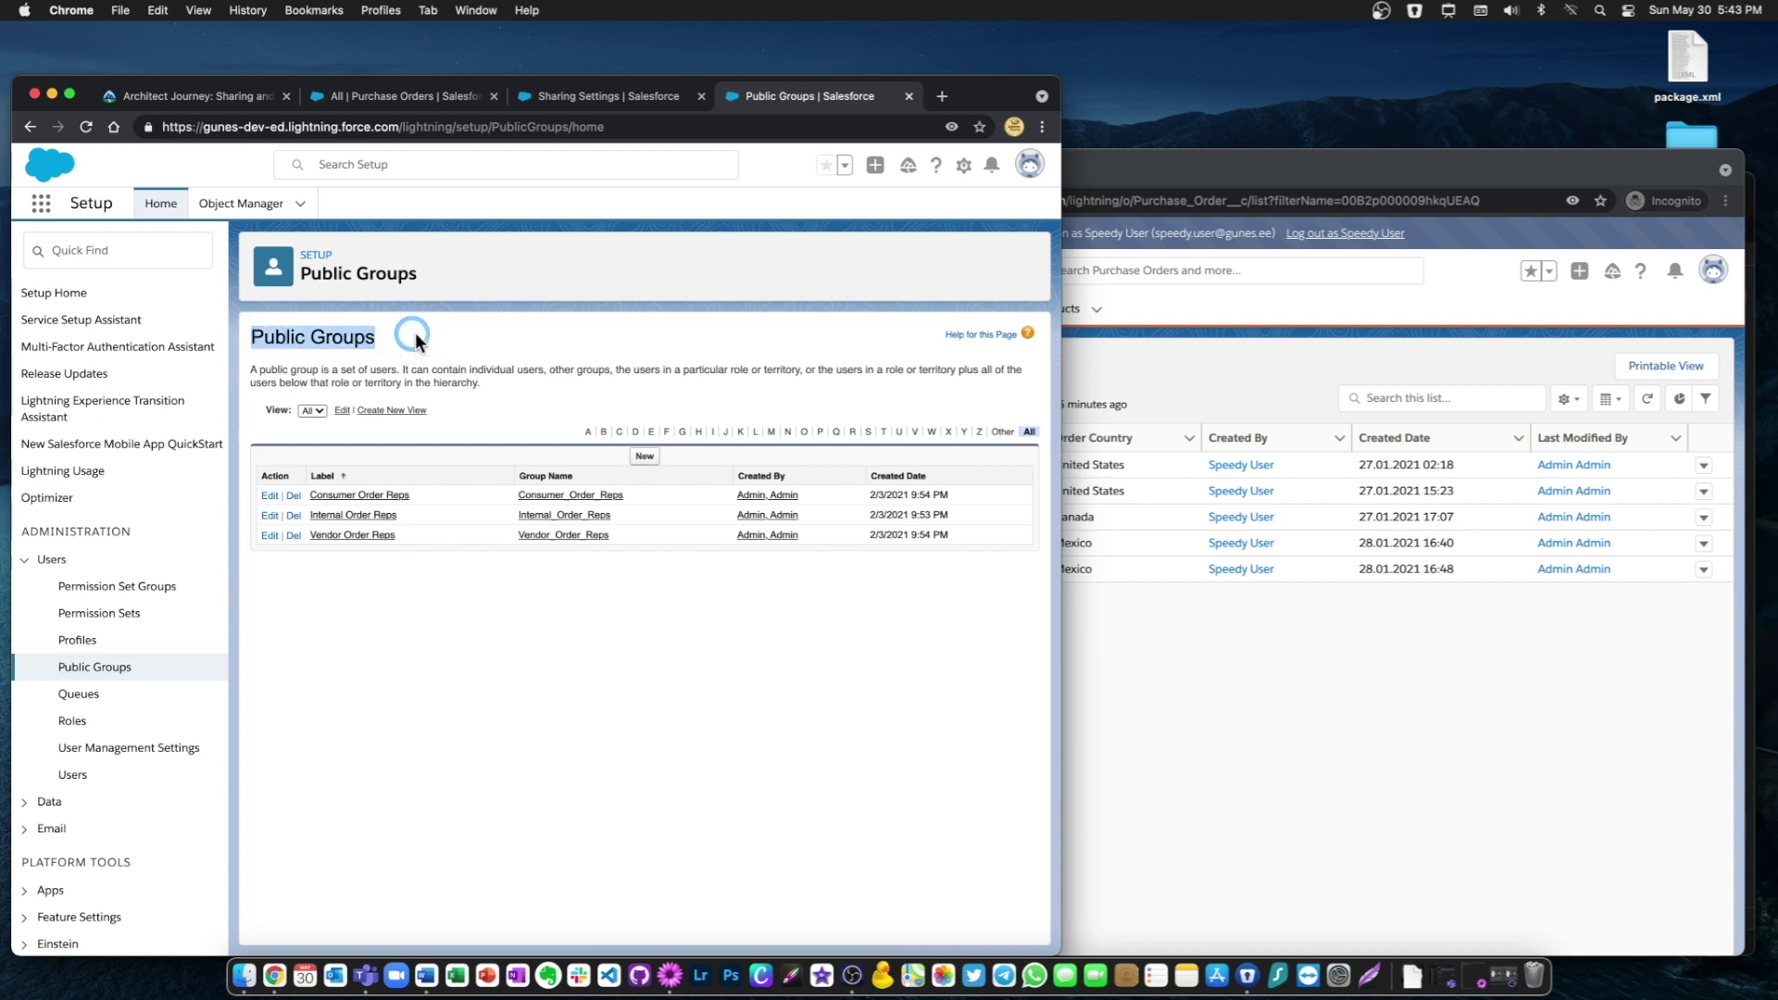
left_click(71, 679)
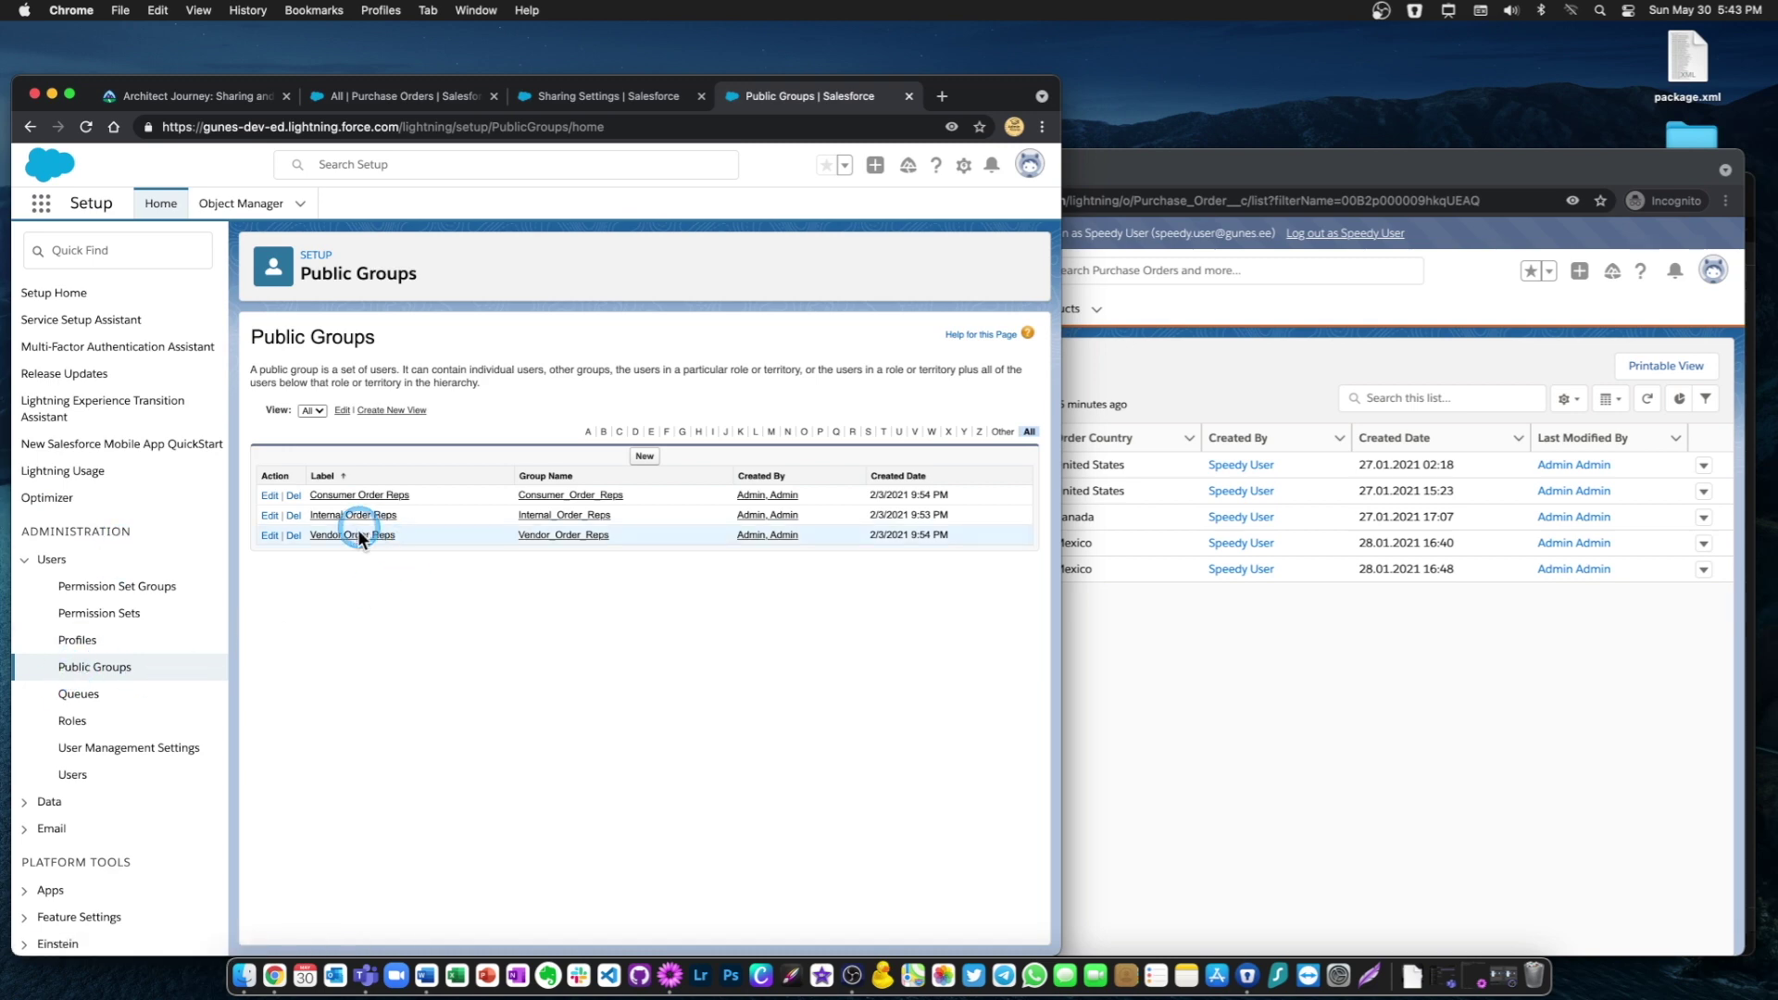
left_click(614, 95)
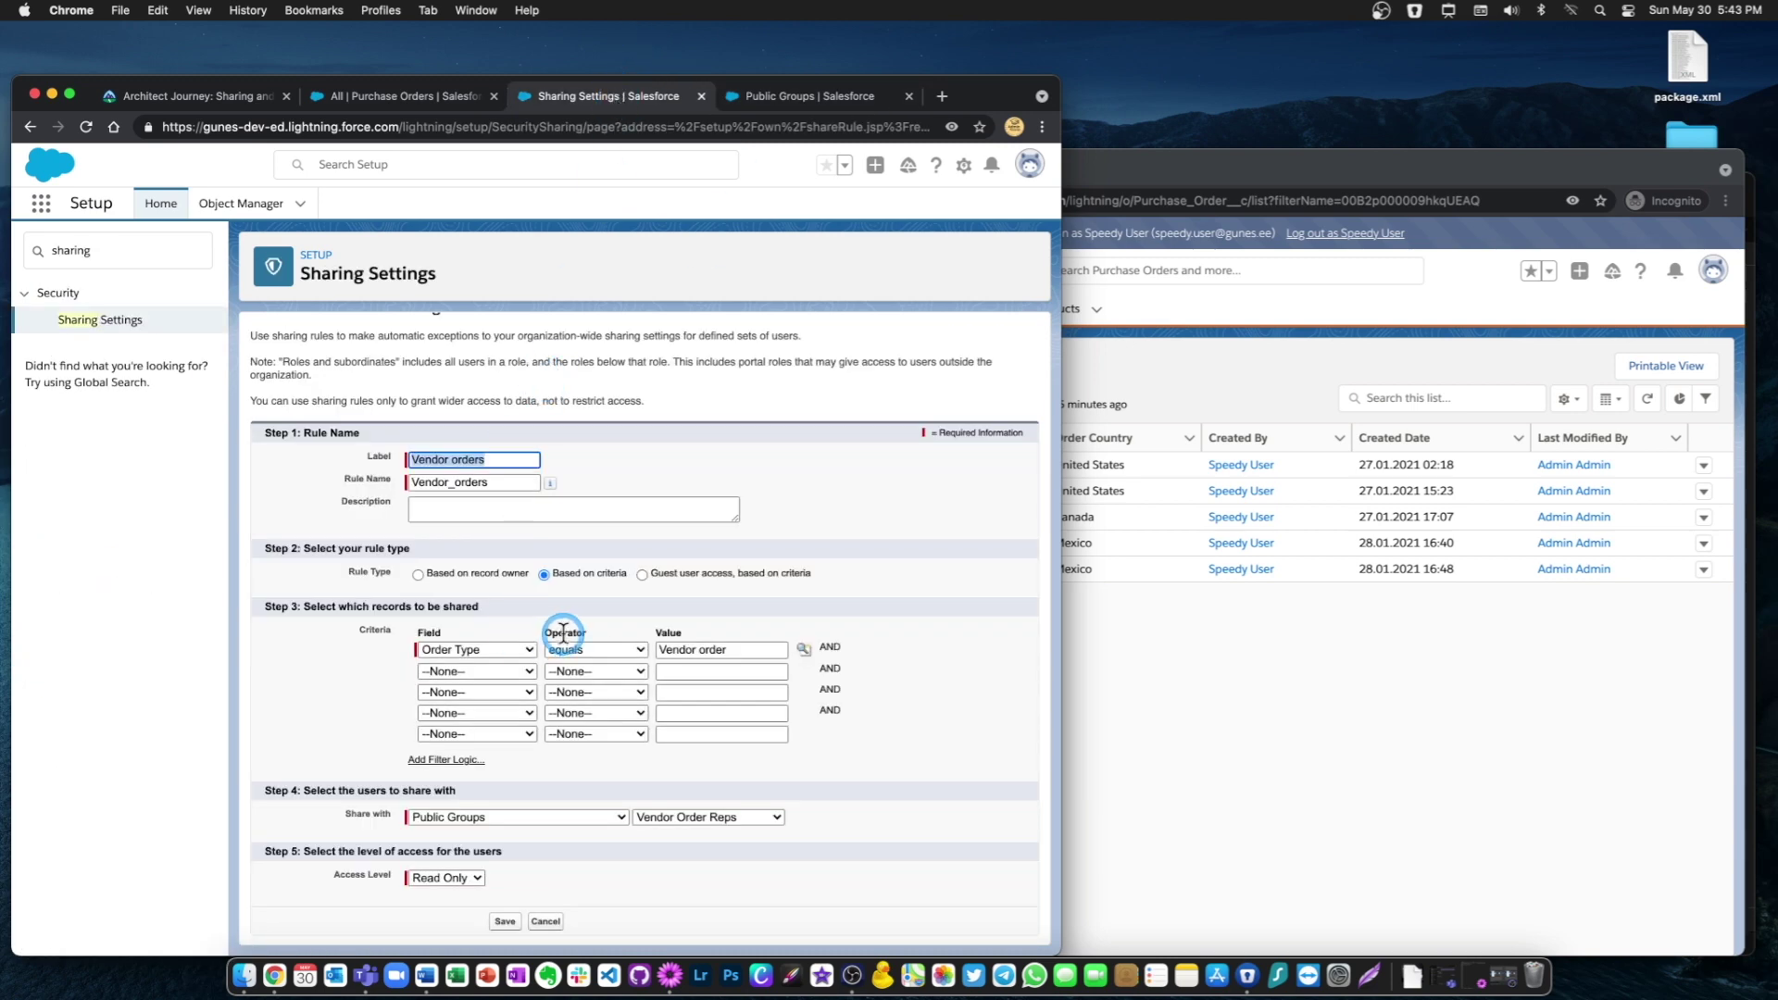
scroll(648, 847, "down", 1)
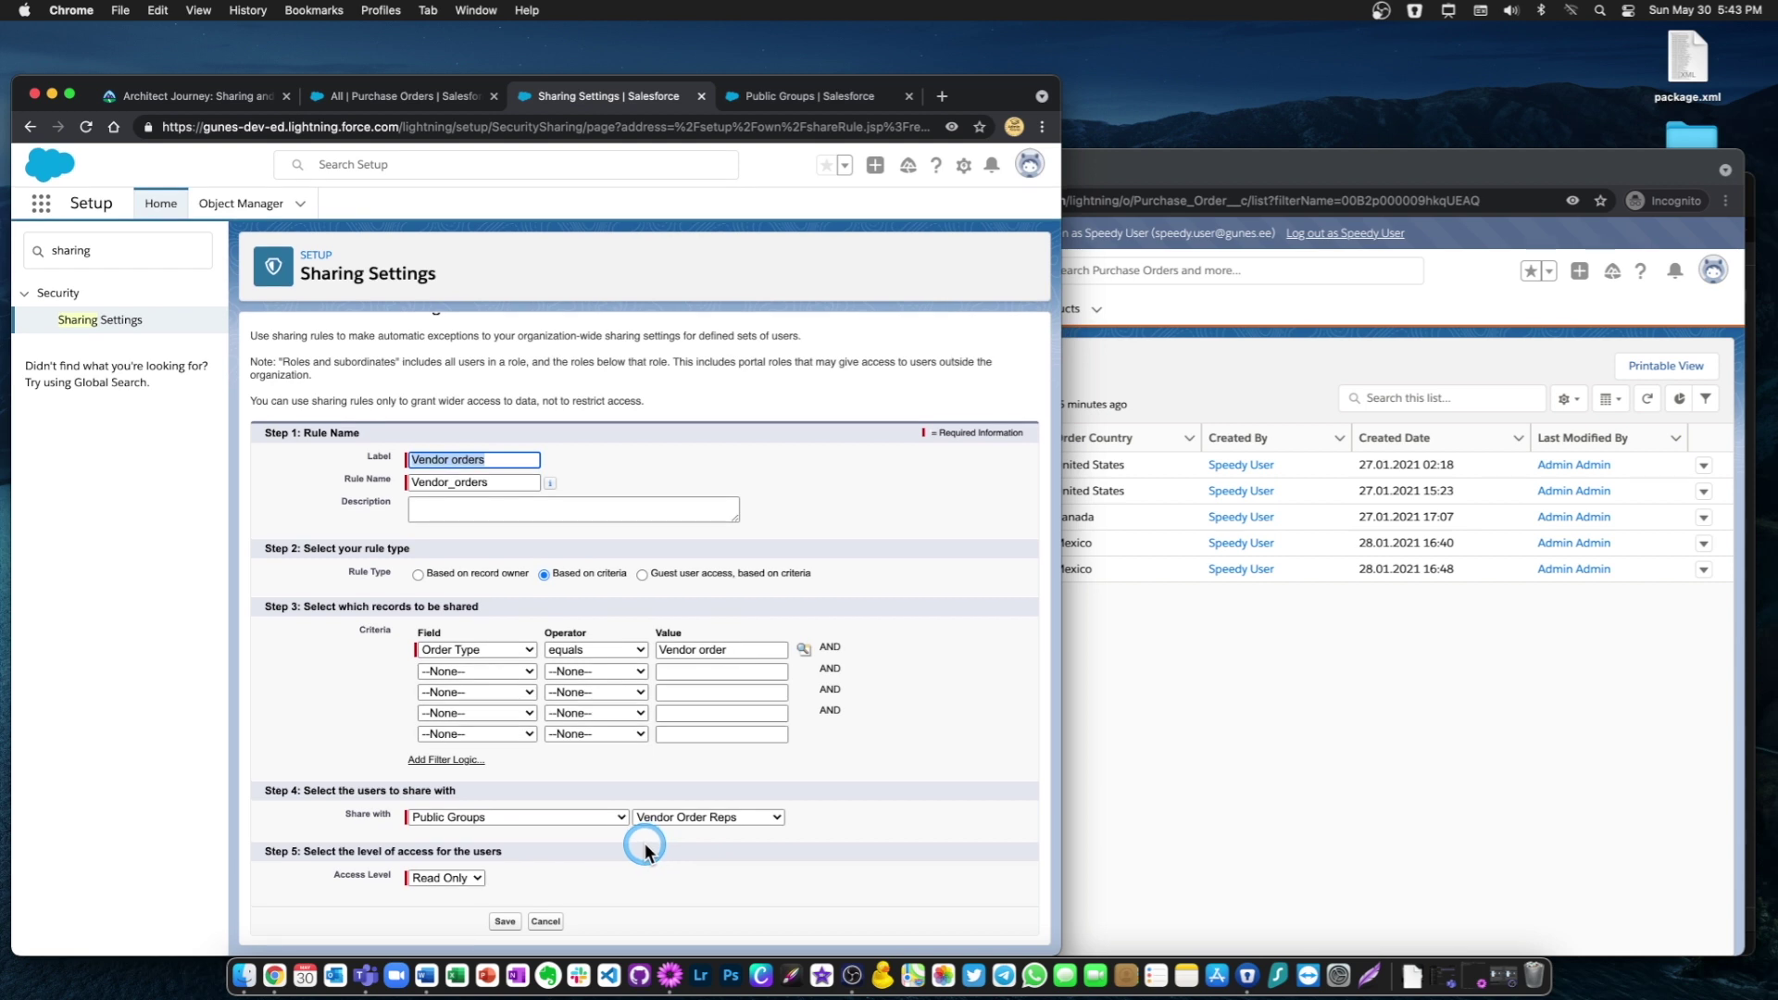
Save the Vendor orders rule with Read/Write access, confirm recalculation, then view Public Groups
left_click(443, 878)
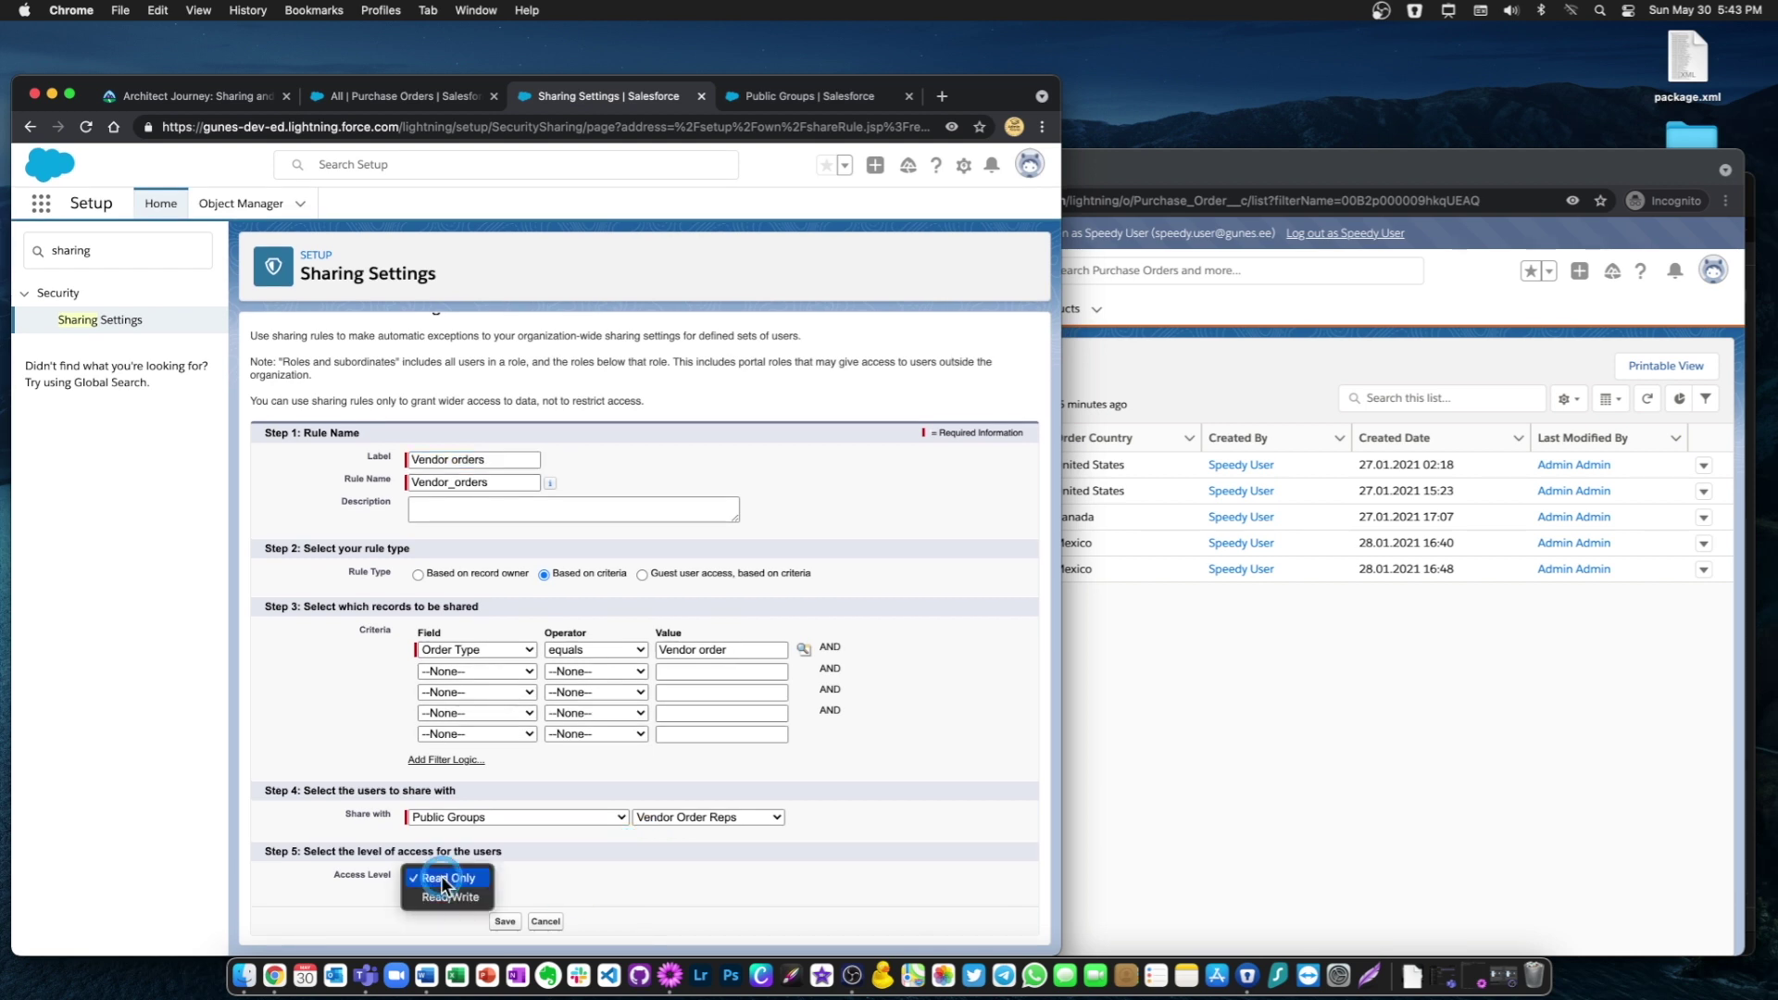
left_click(449, 897)
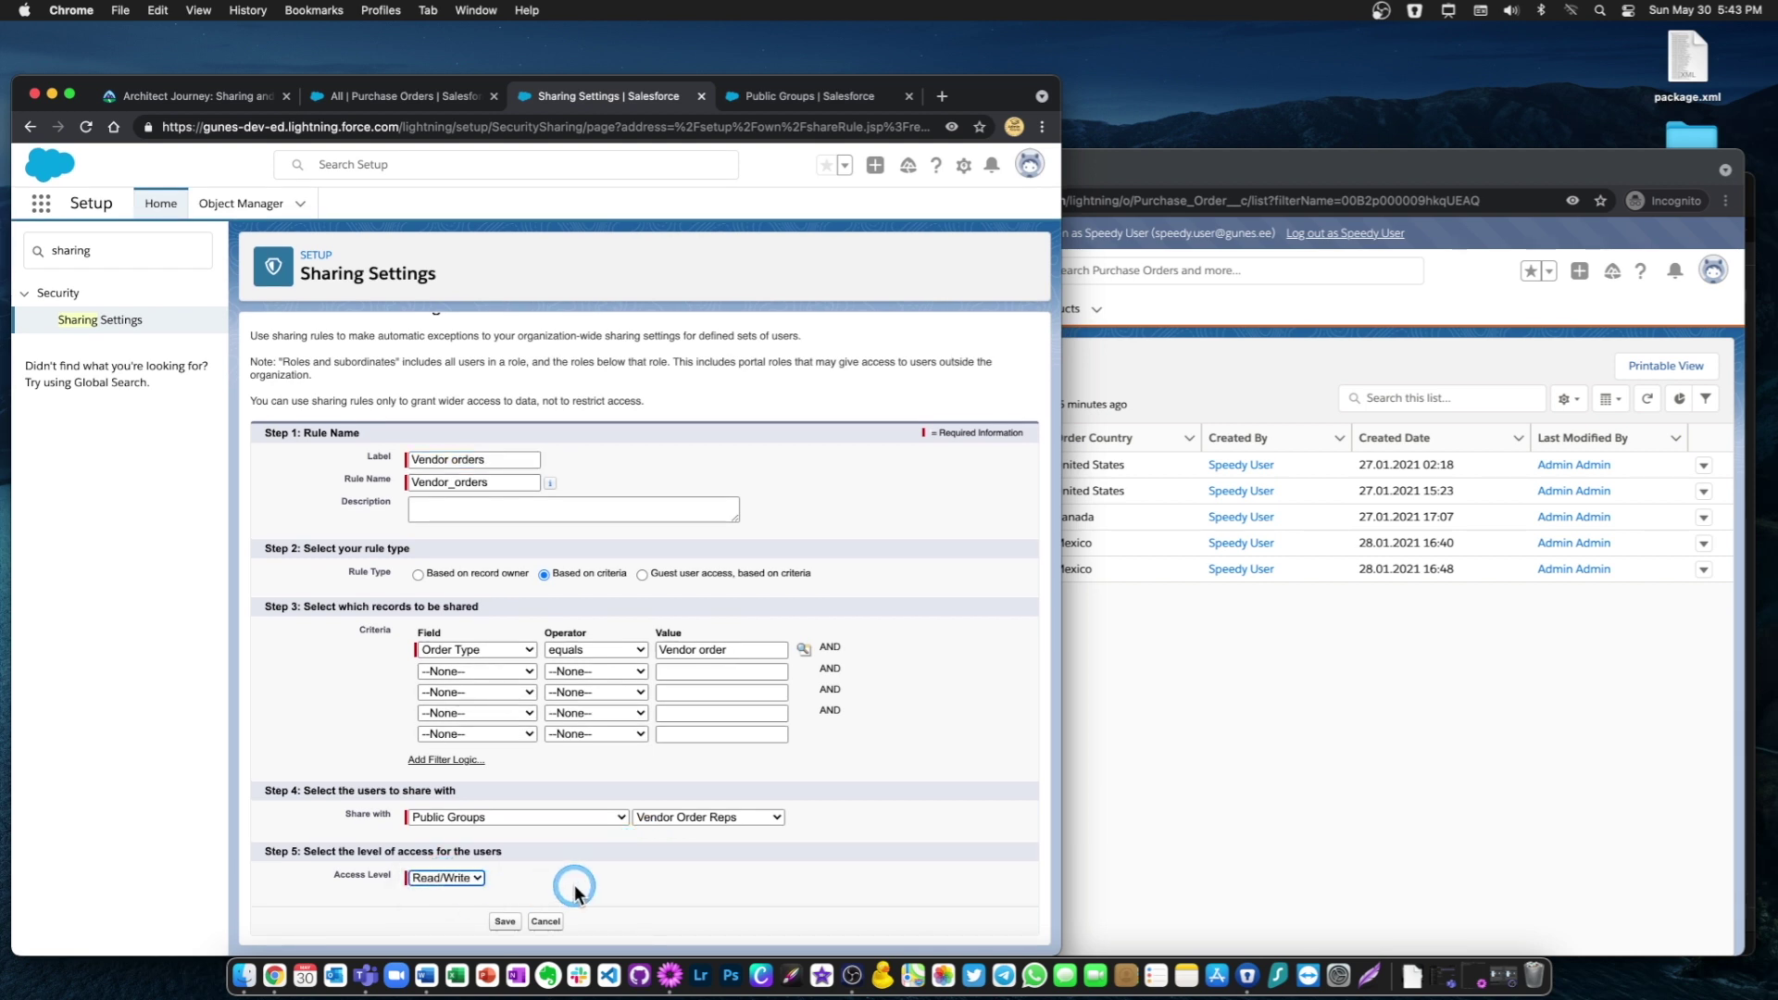
left_click(505, 921)
left_click(684, 259)
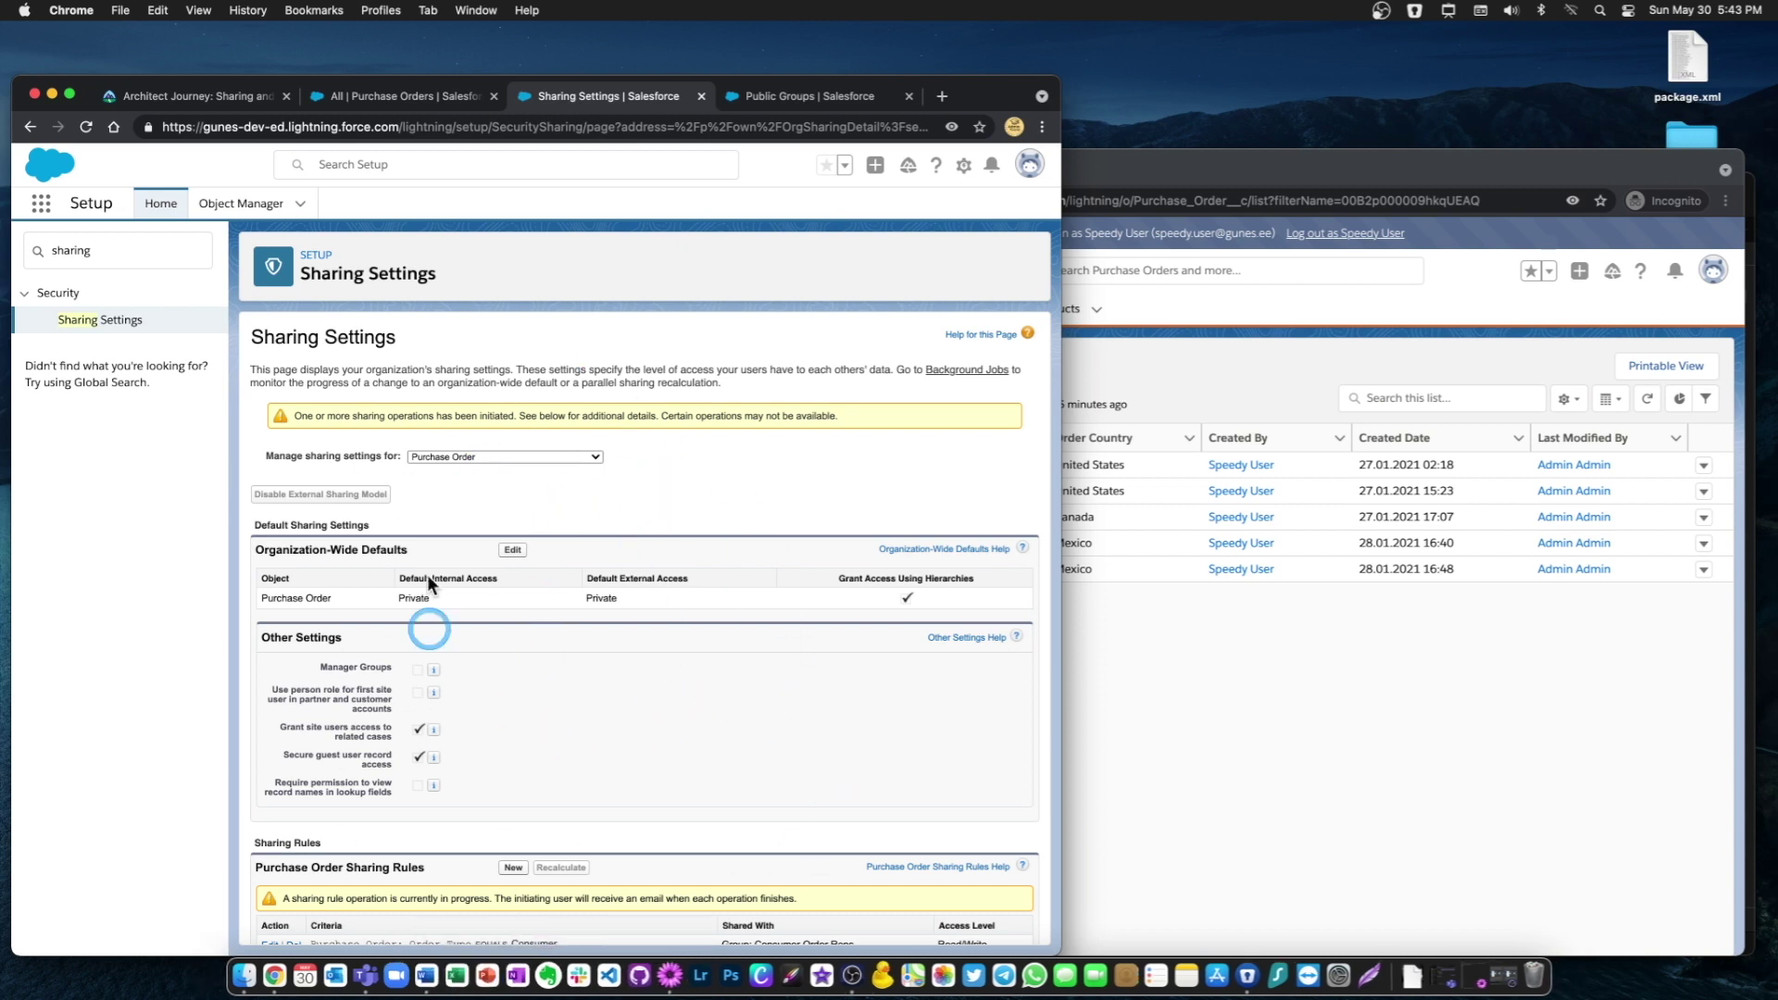
scroll(476, 714, "down", 5)
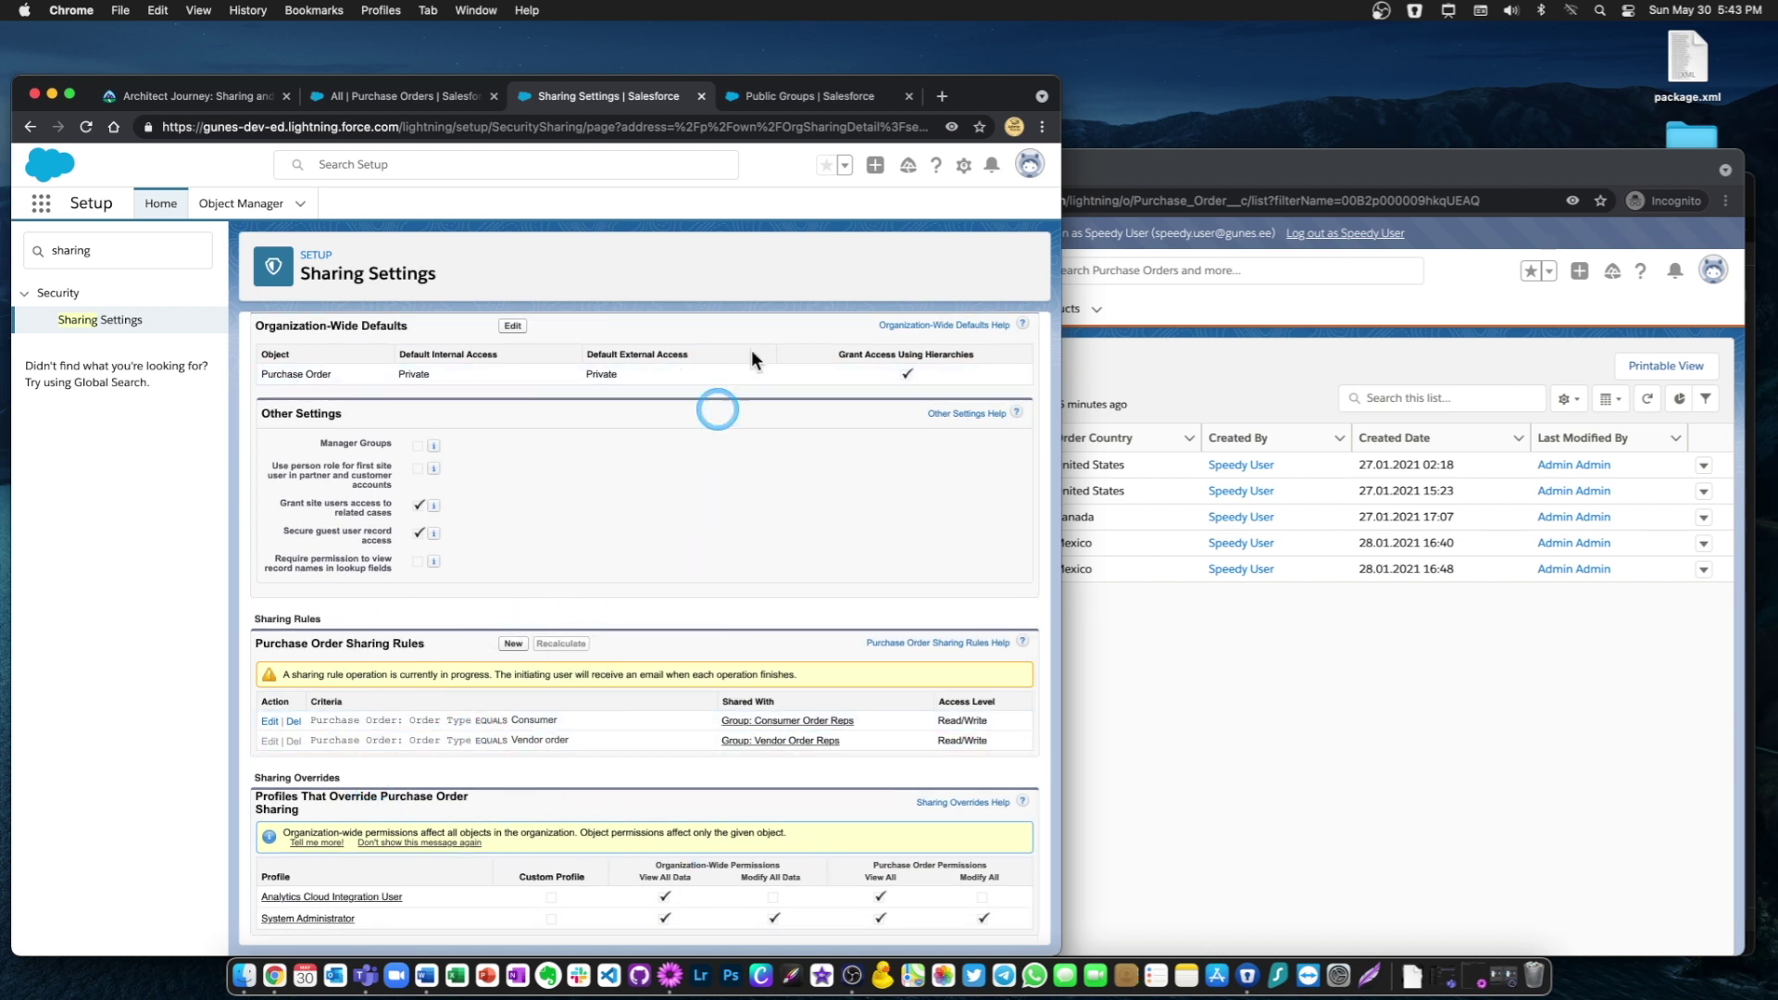
left_click(810, 100)
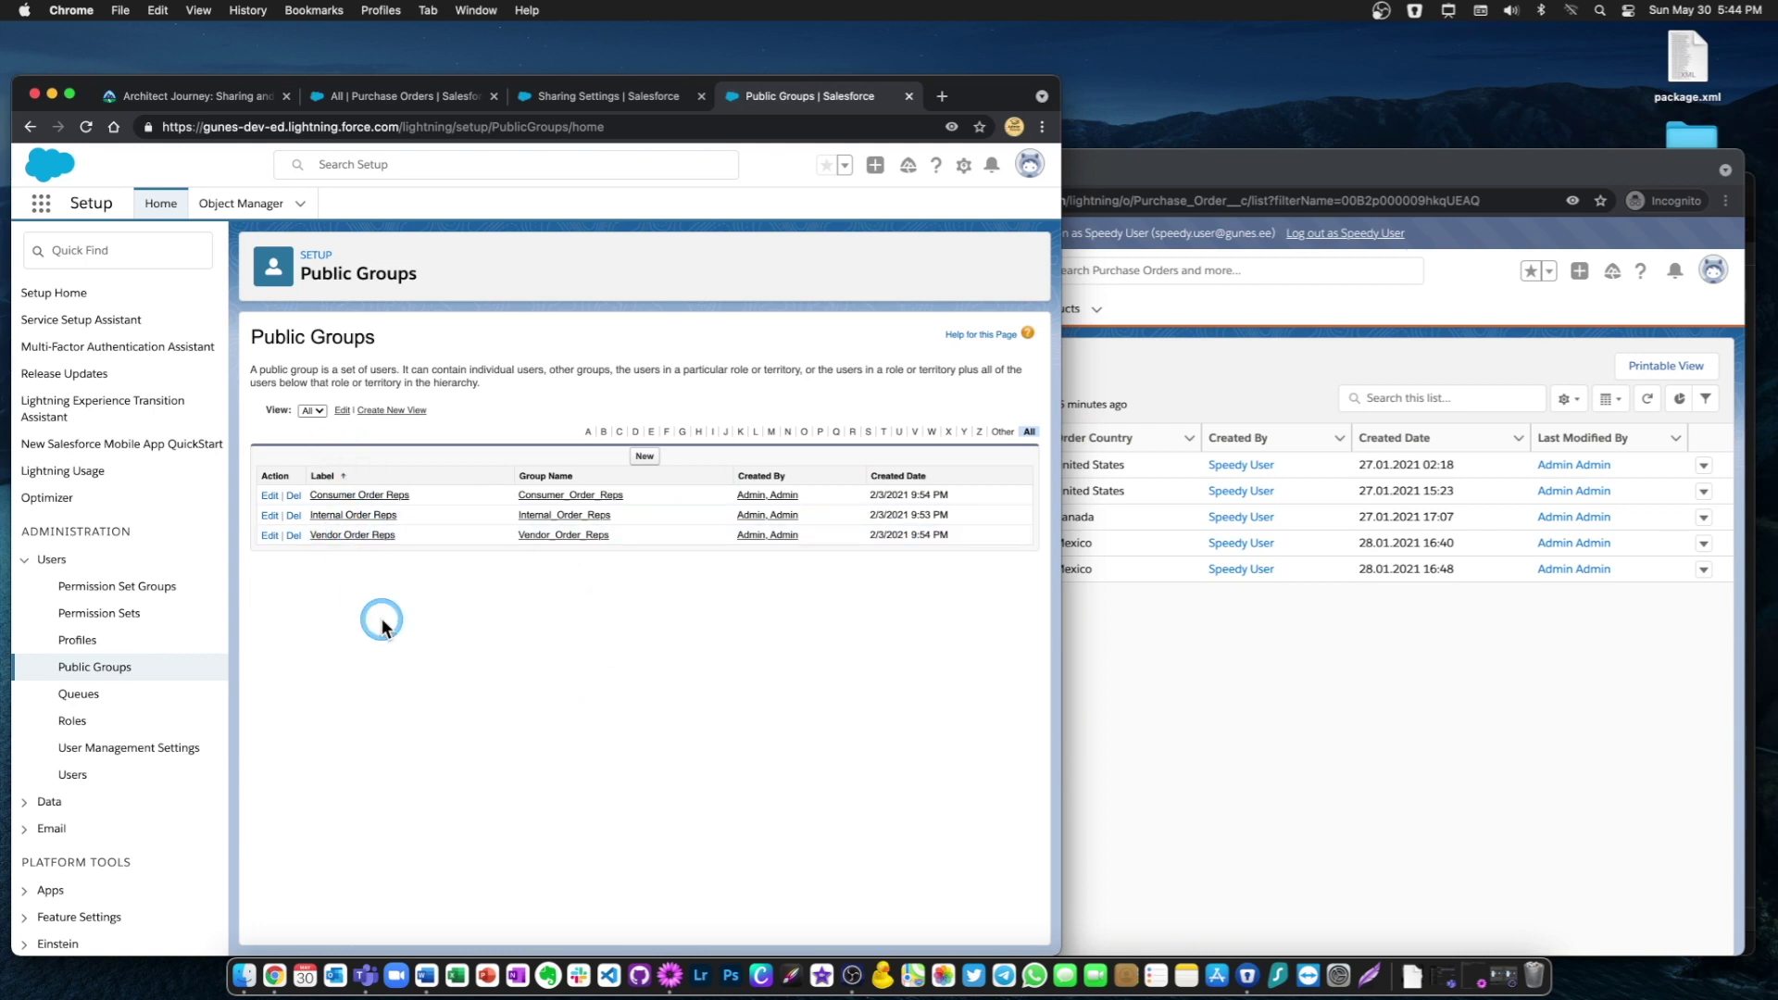
Open the Vendor Order Reps group for editing, then bring the test user's window forward
left_click(268, 535)
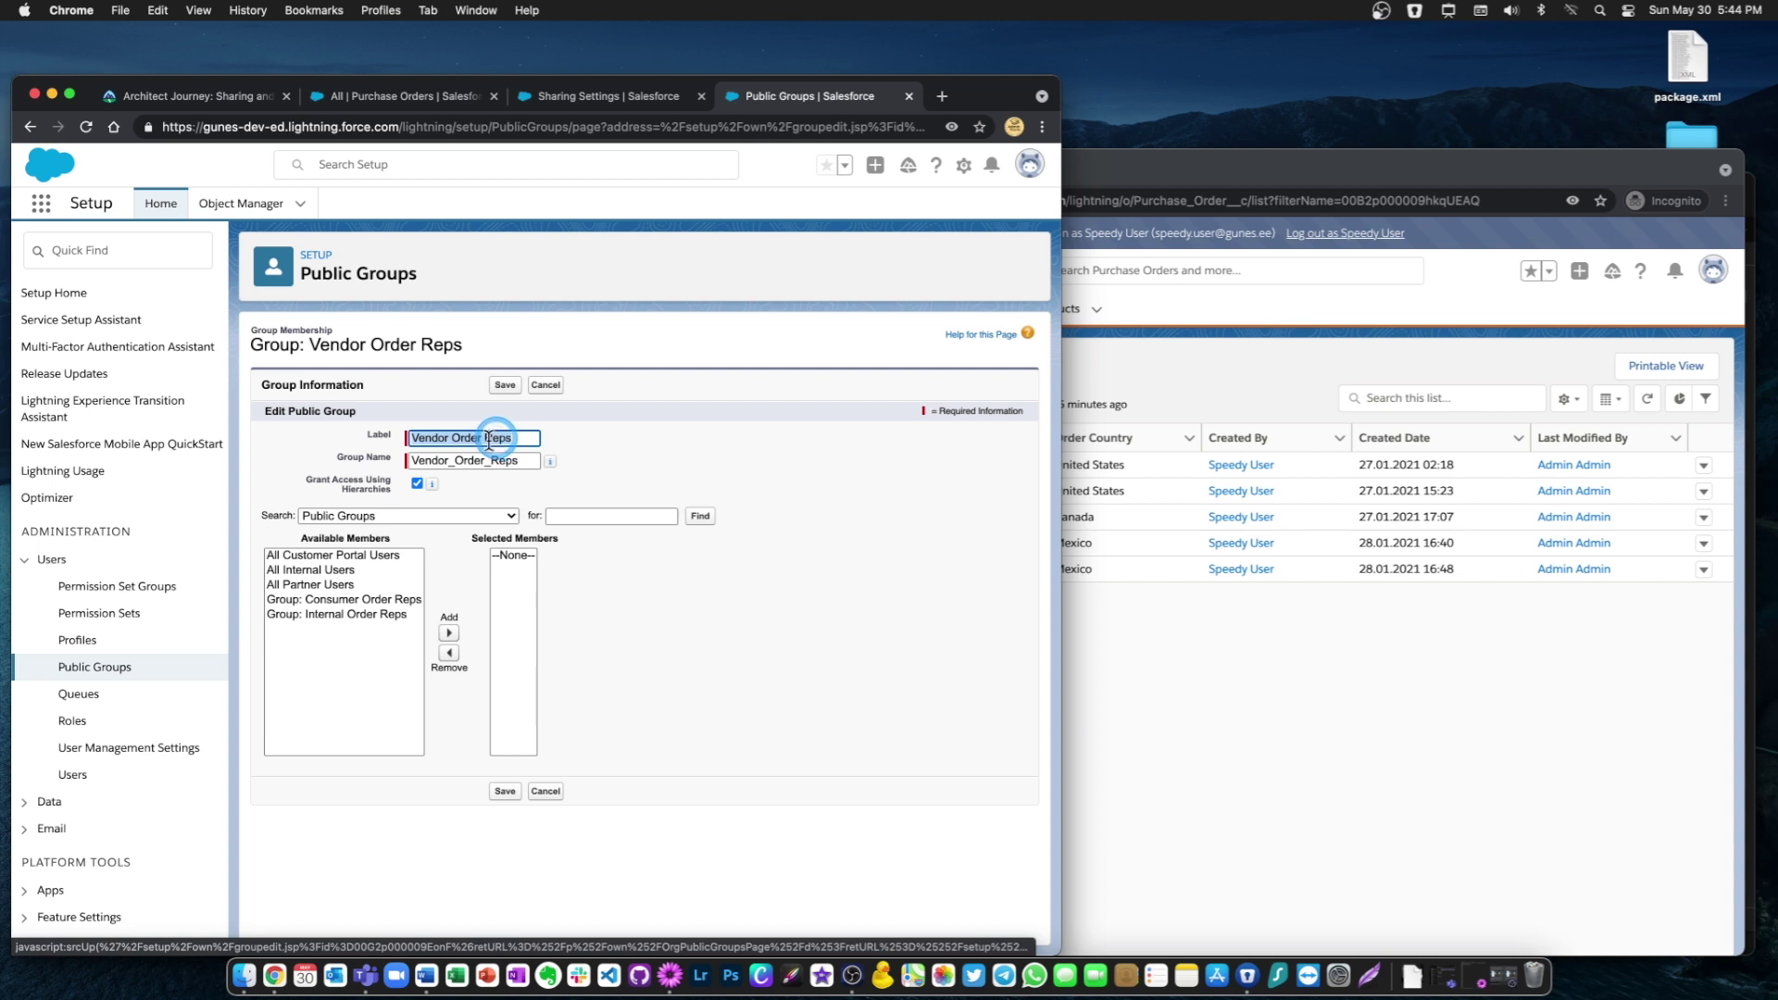
left_click(604, 617)
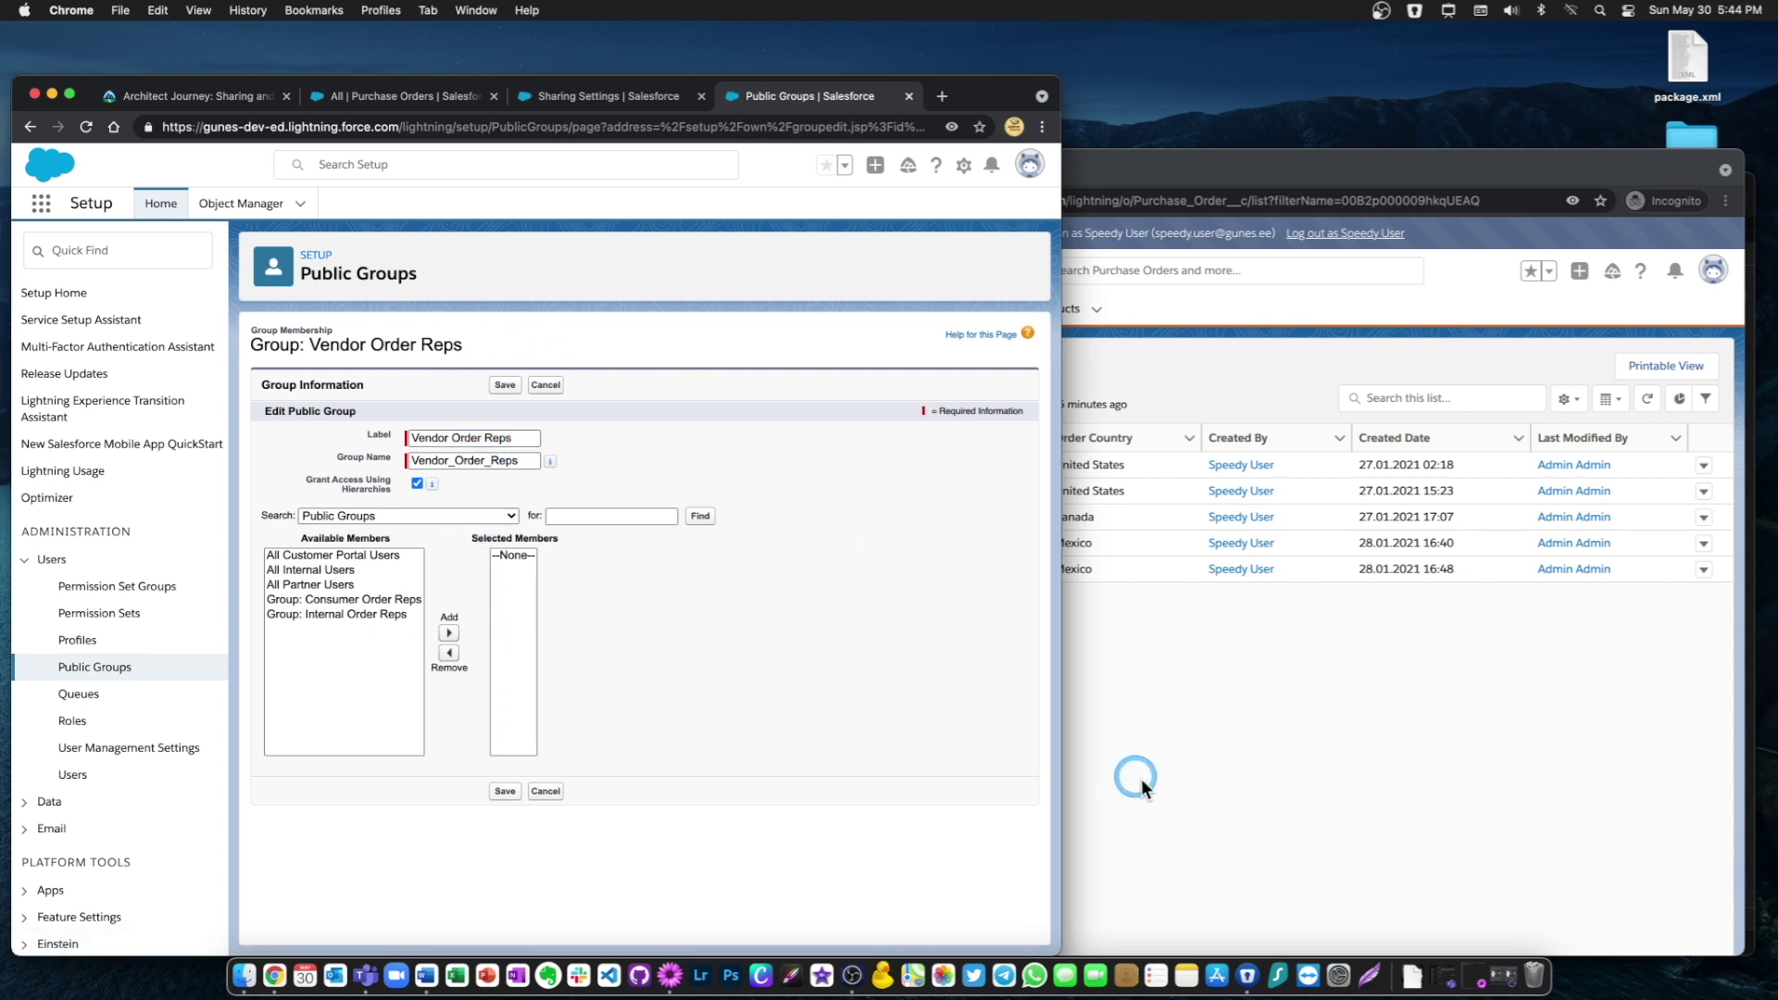
left_click(1241, 765)
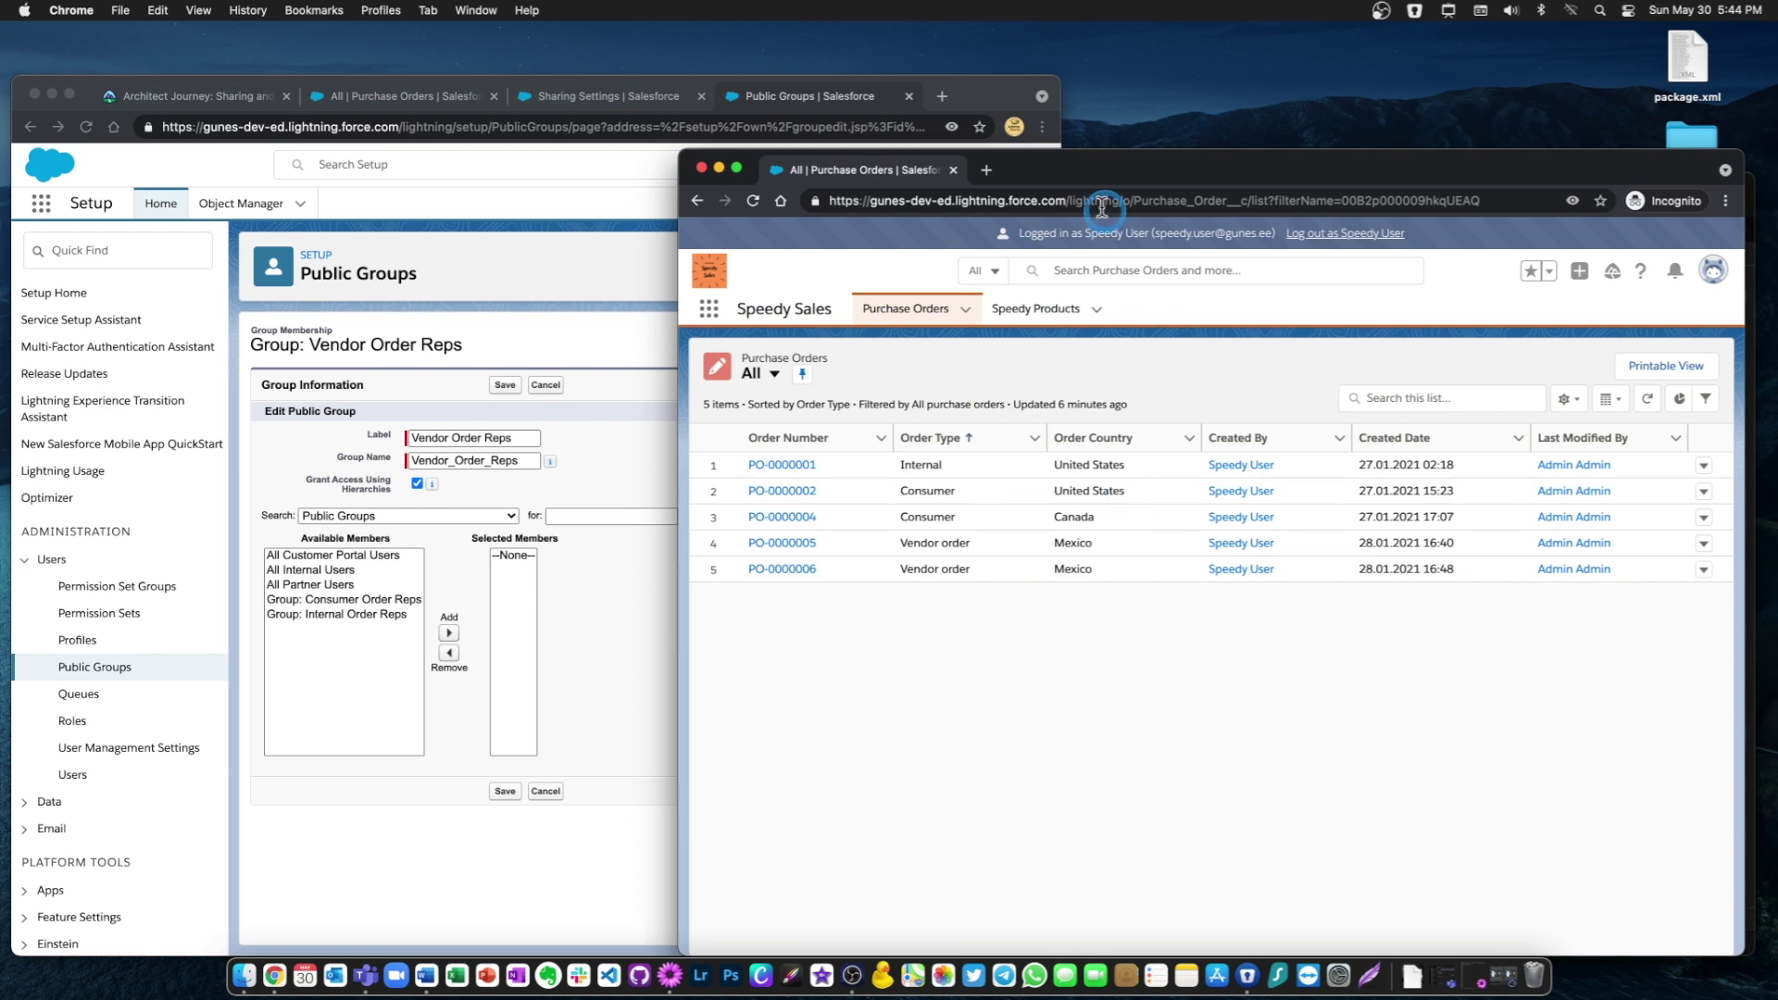
Reload the test user's list (still 5 orders) and compare it with the admin's 12-order list
left_click_drag(1086, 234, 1202, 229)
left_click(1117, 230)
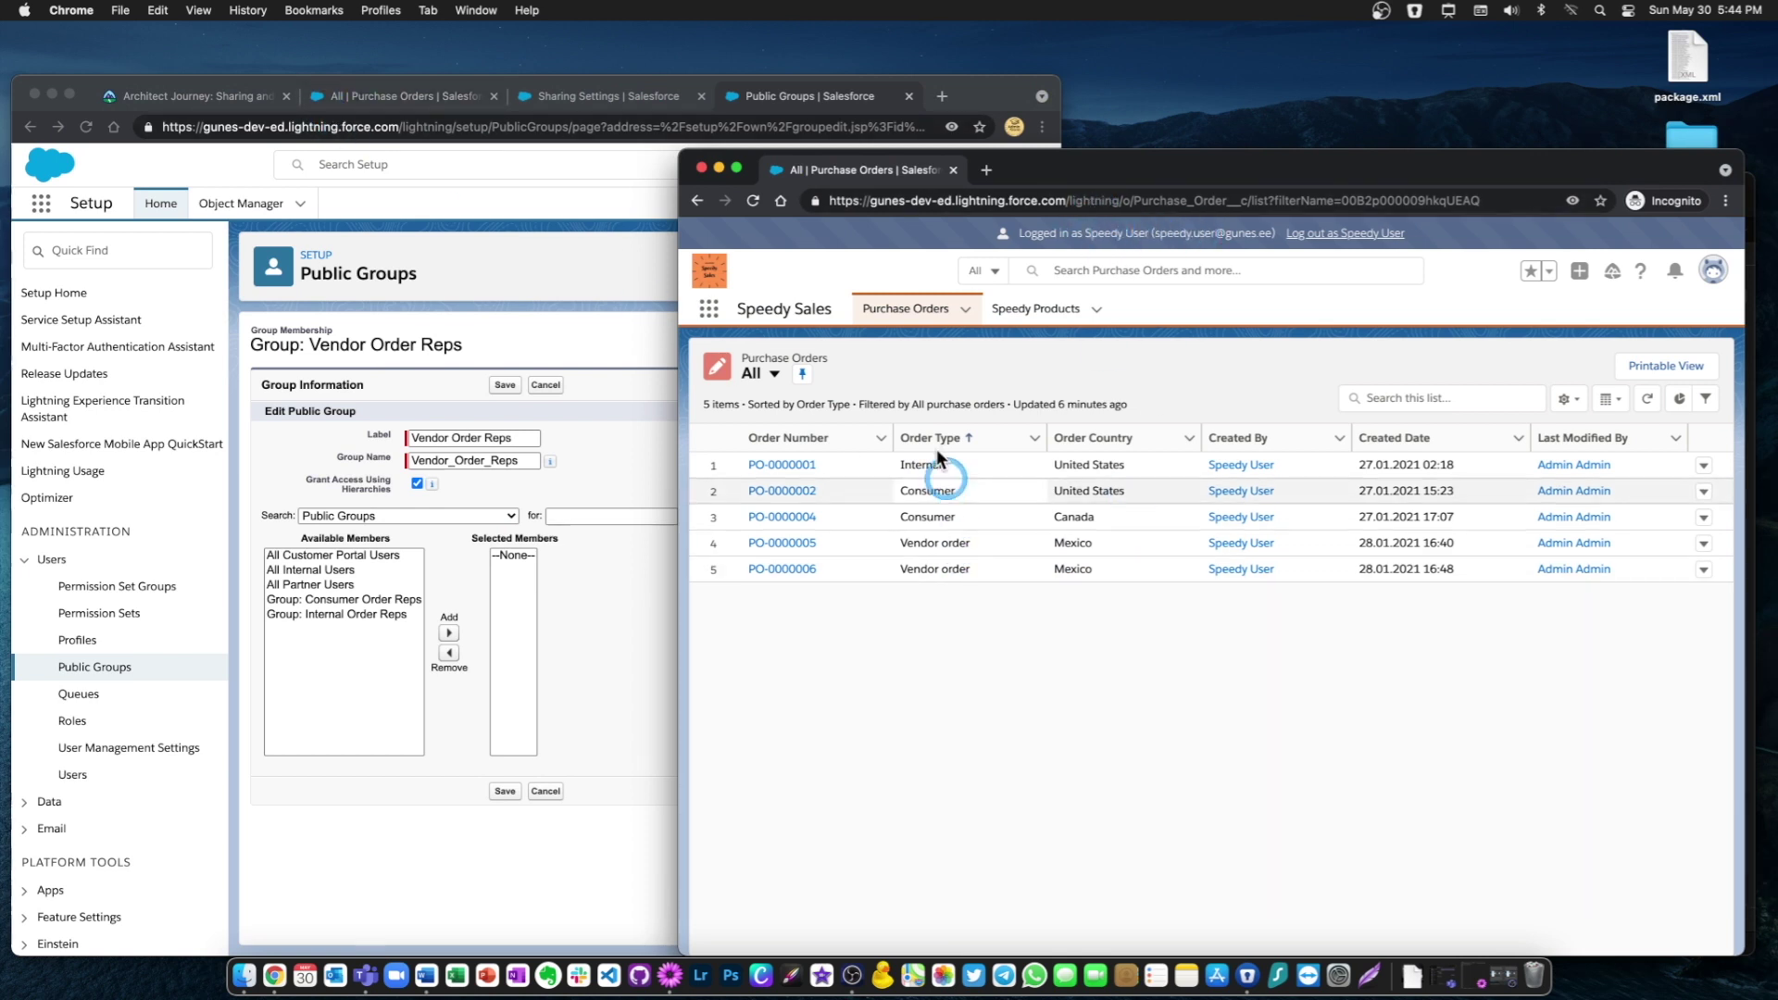
left_click(754, 201)
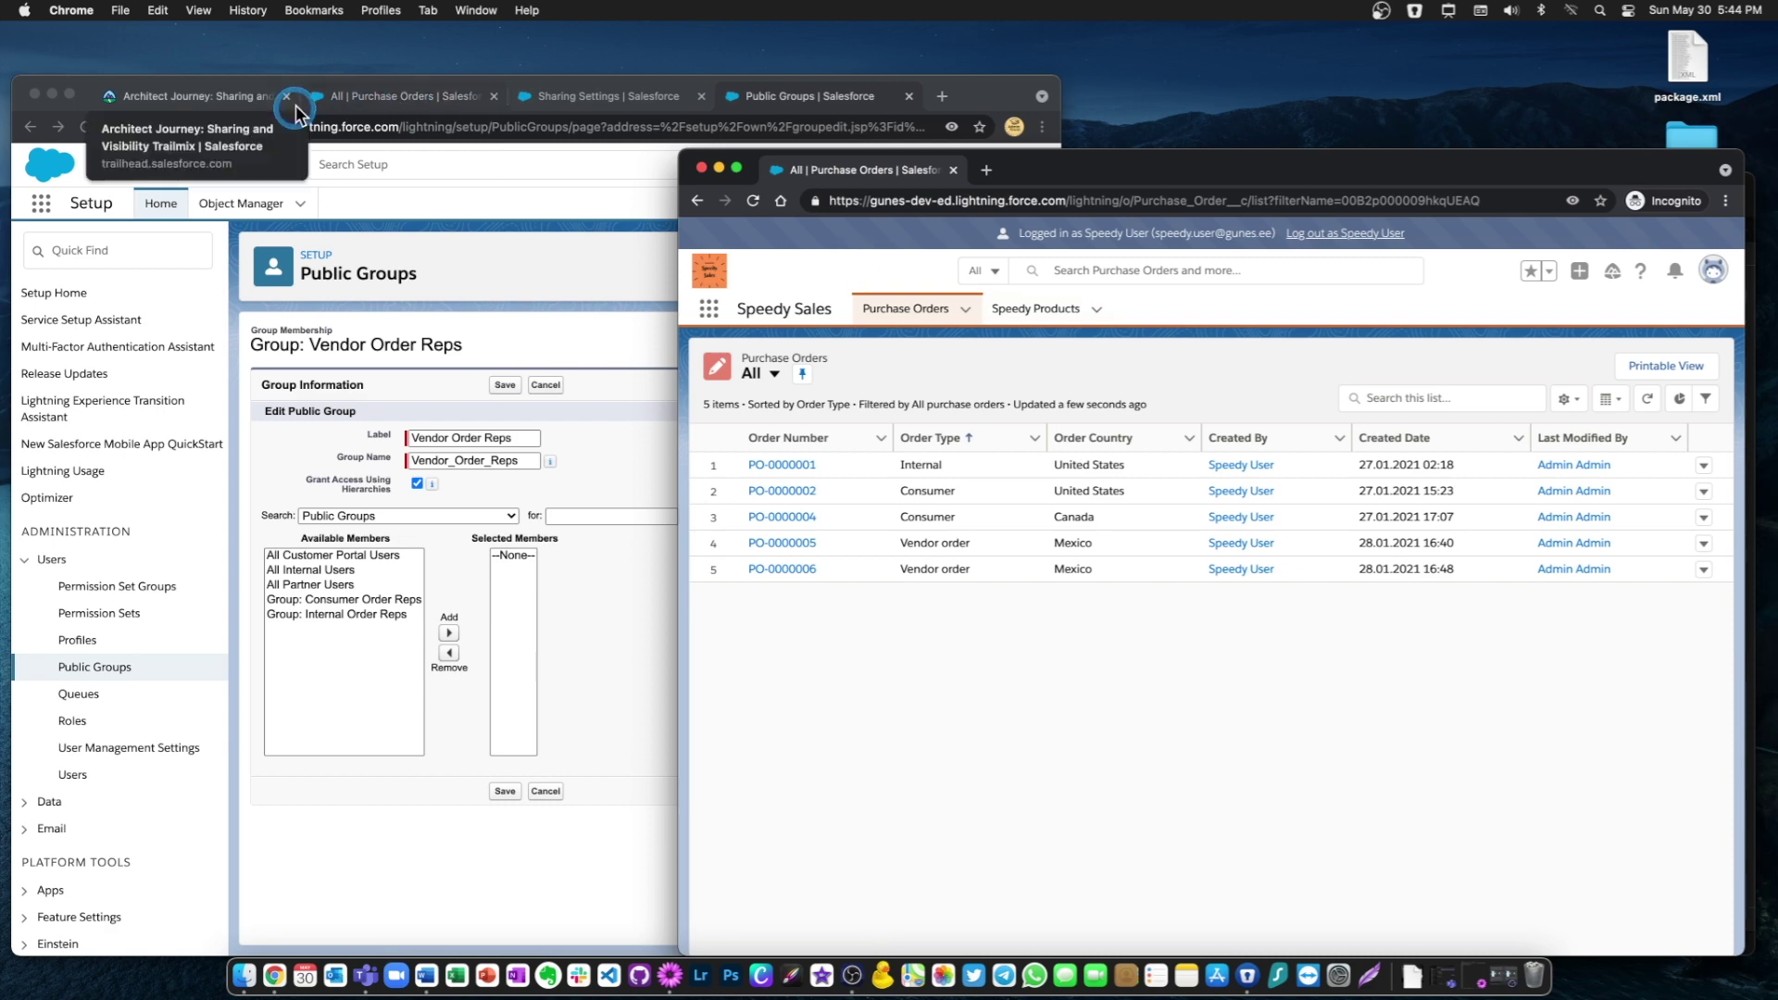
left_click(389, 96)
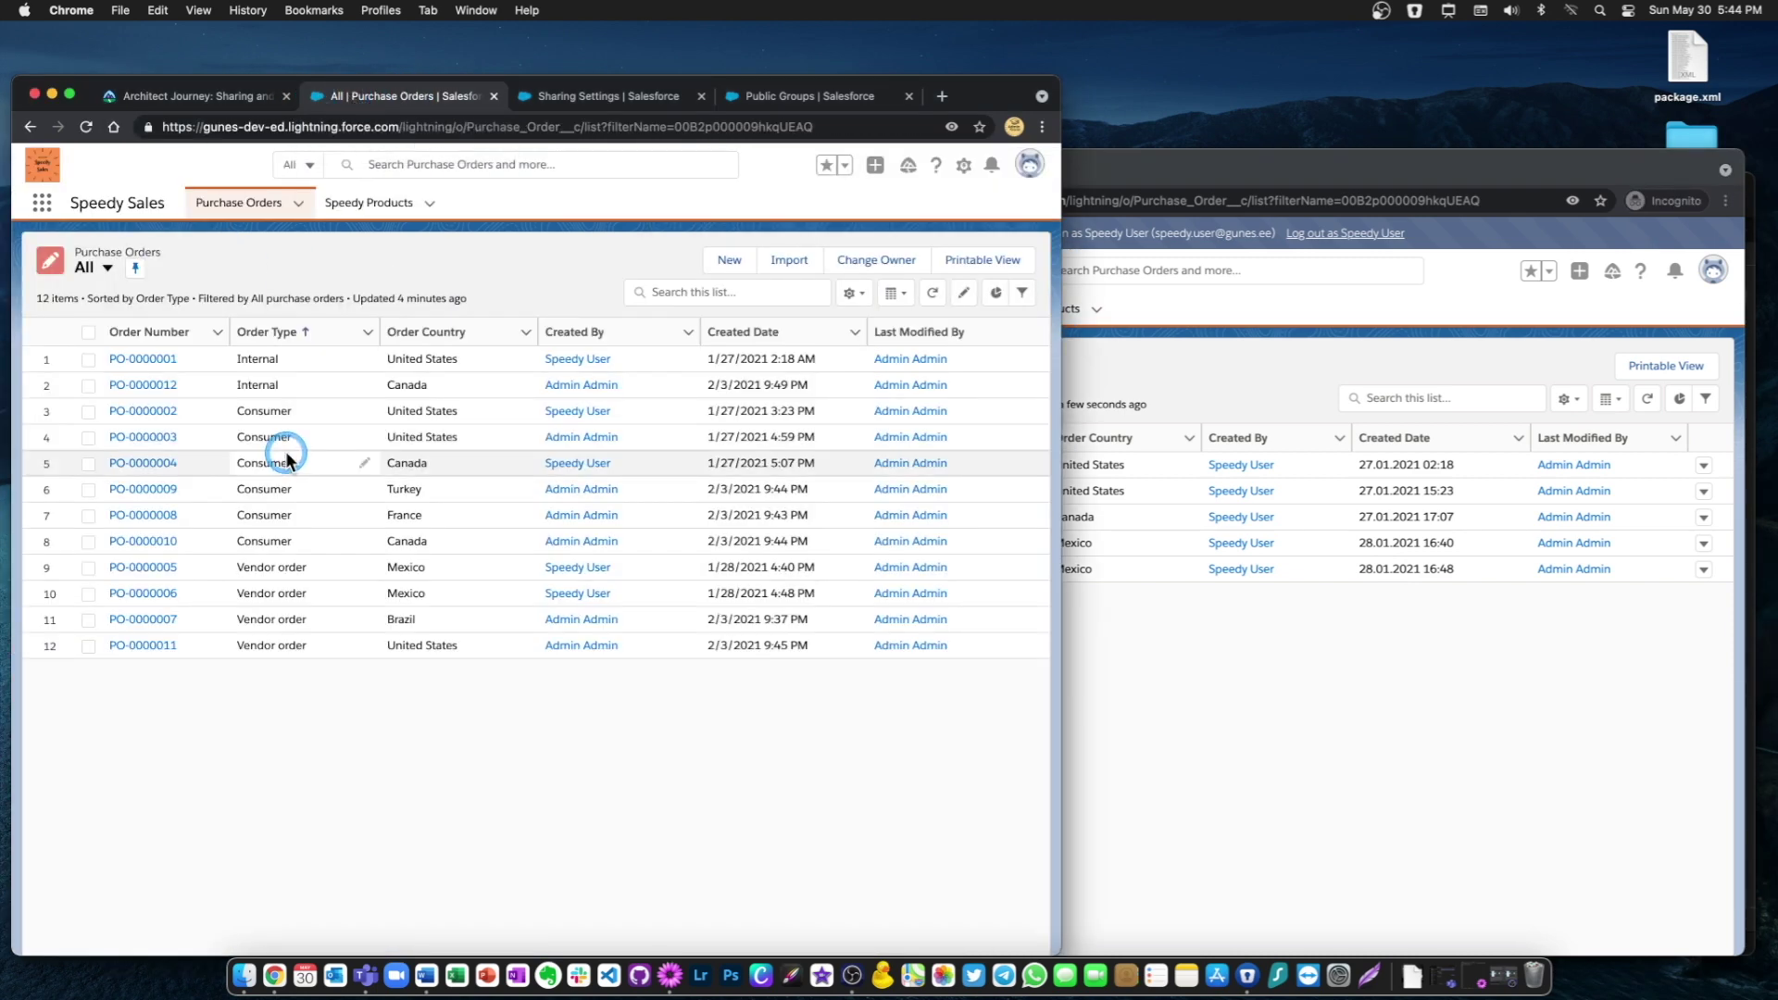
left_click(1331, 798)
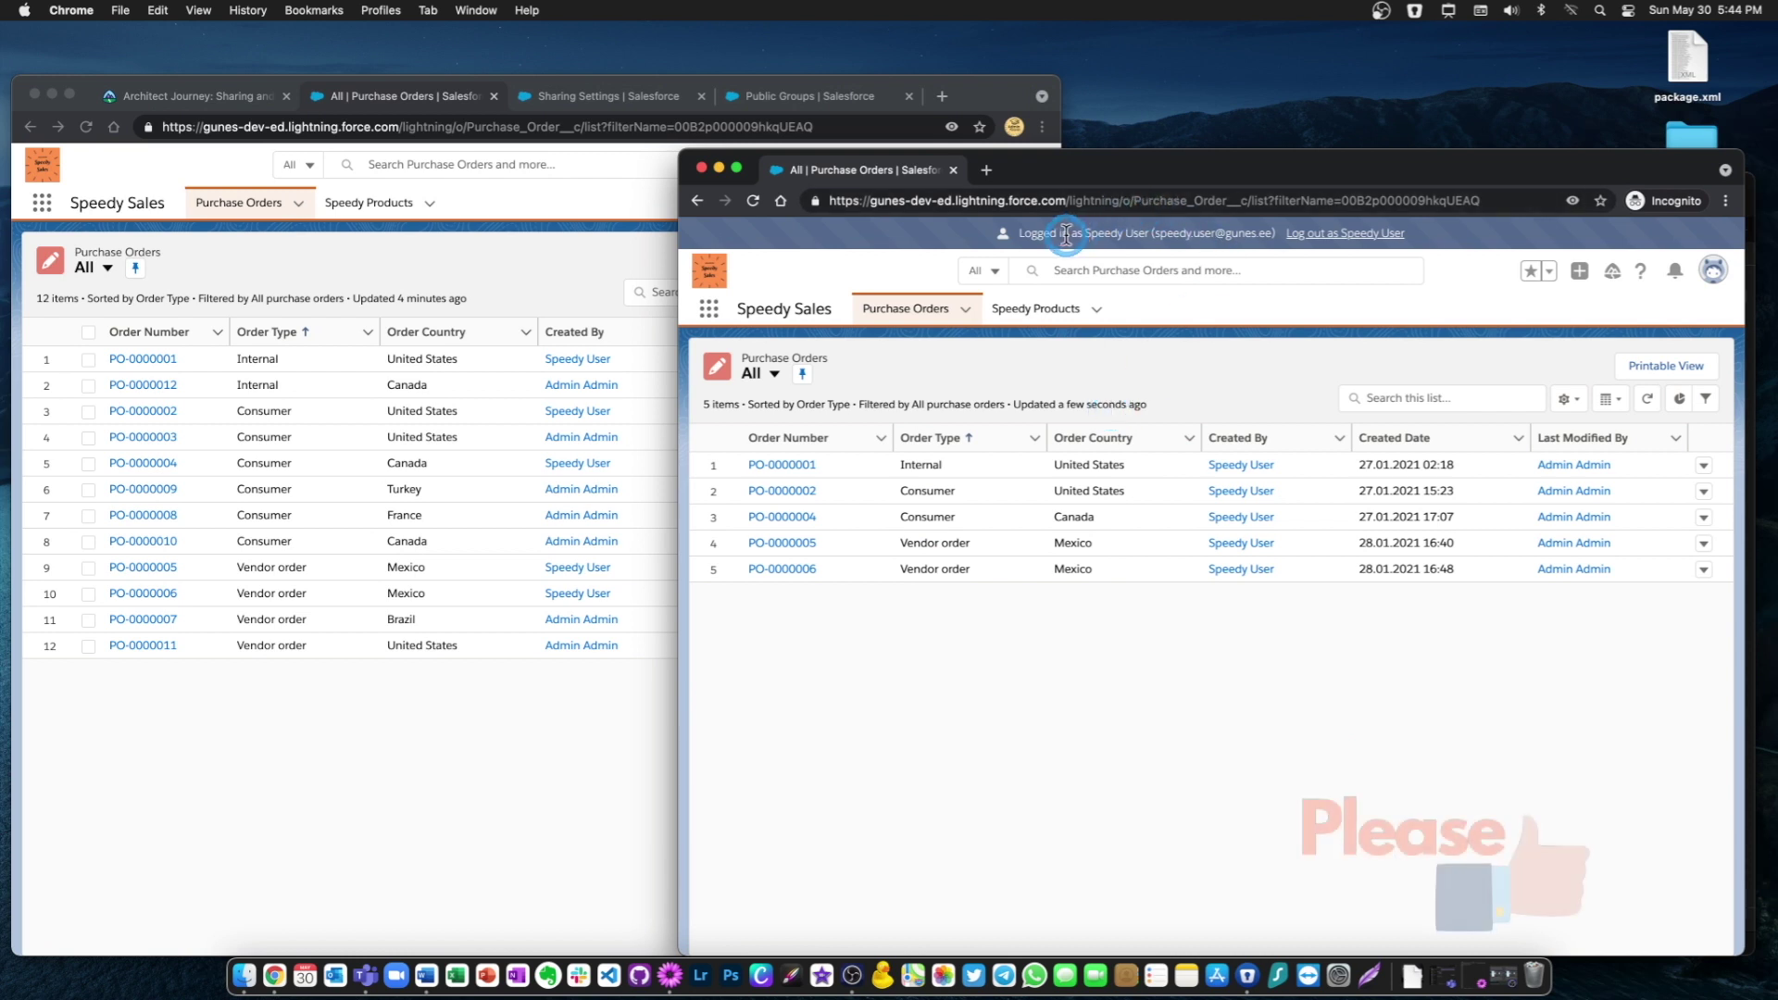
left_click_drag(1082, 233, 1186, 233)
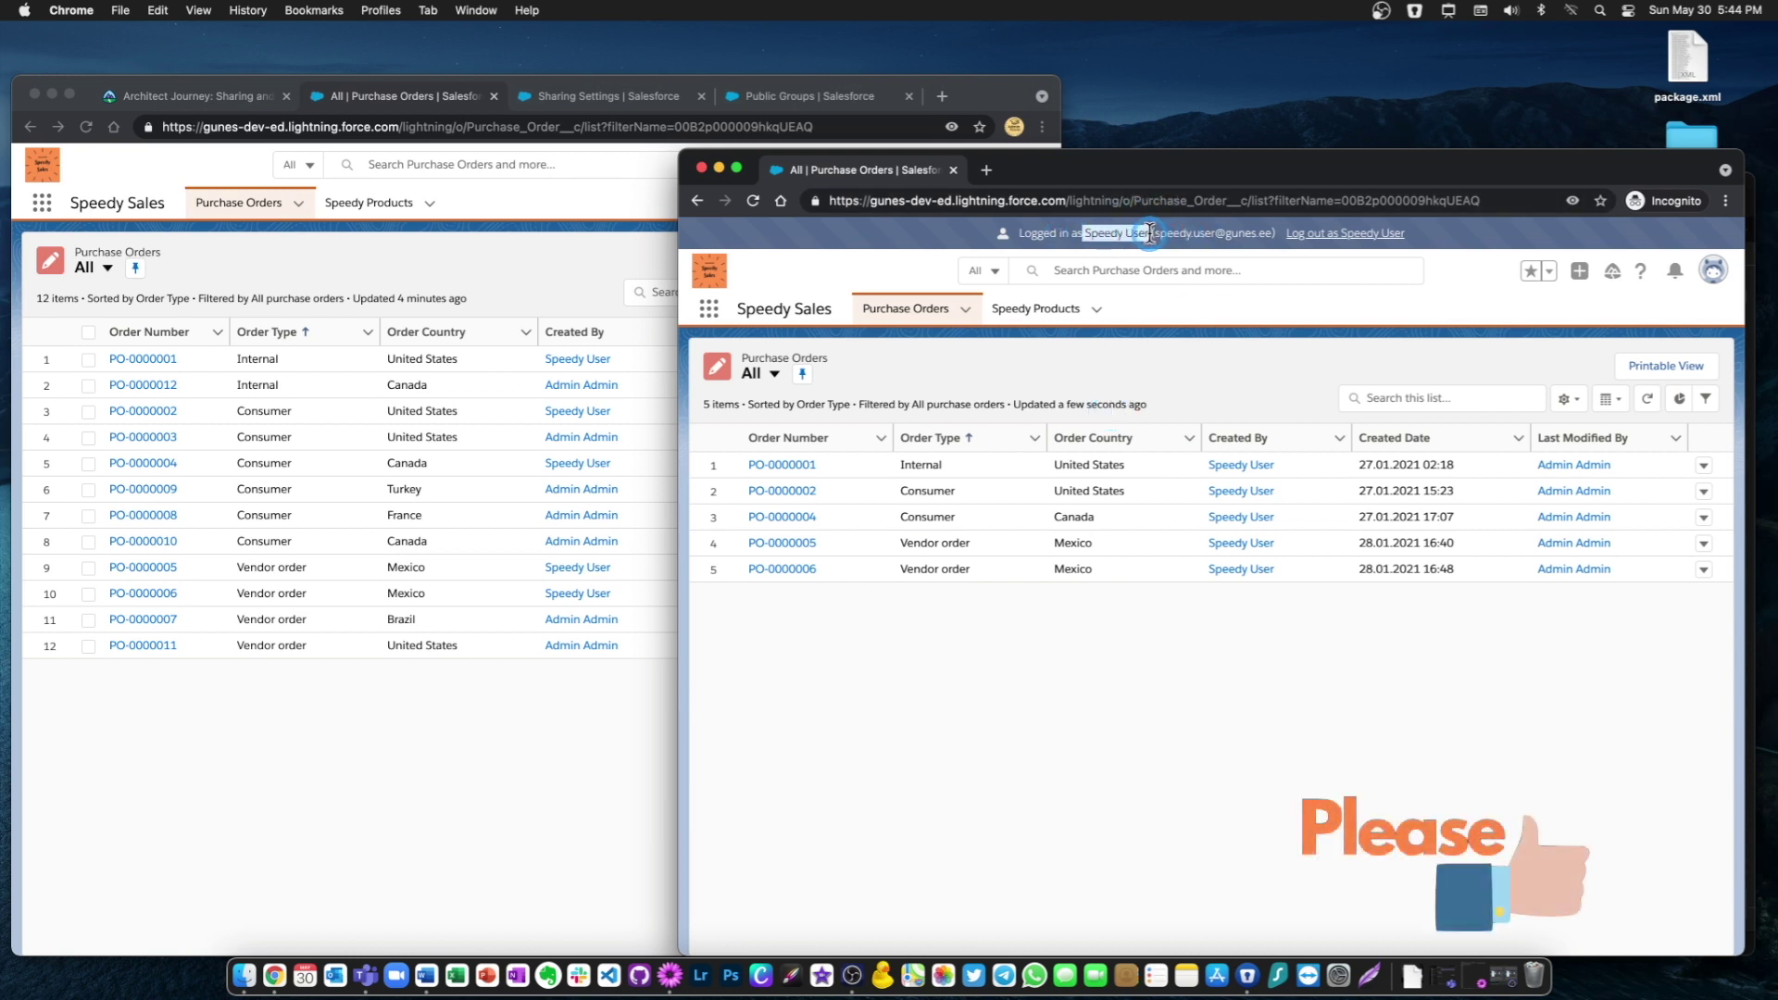
left_click(1125, 653)
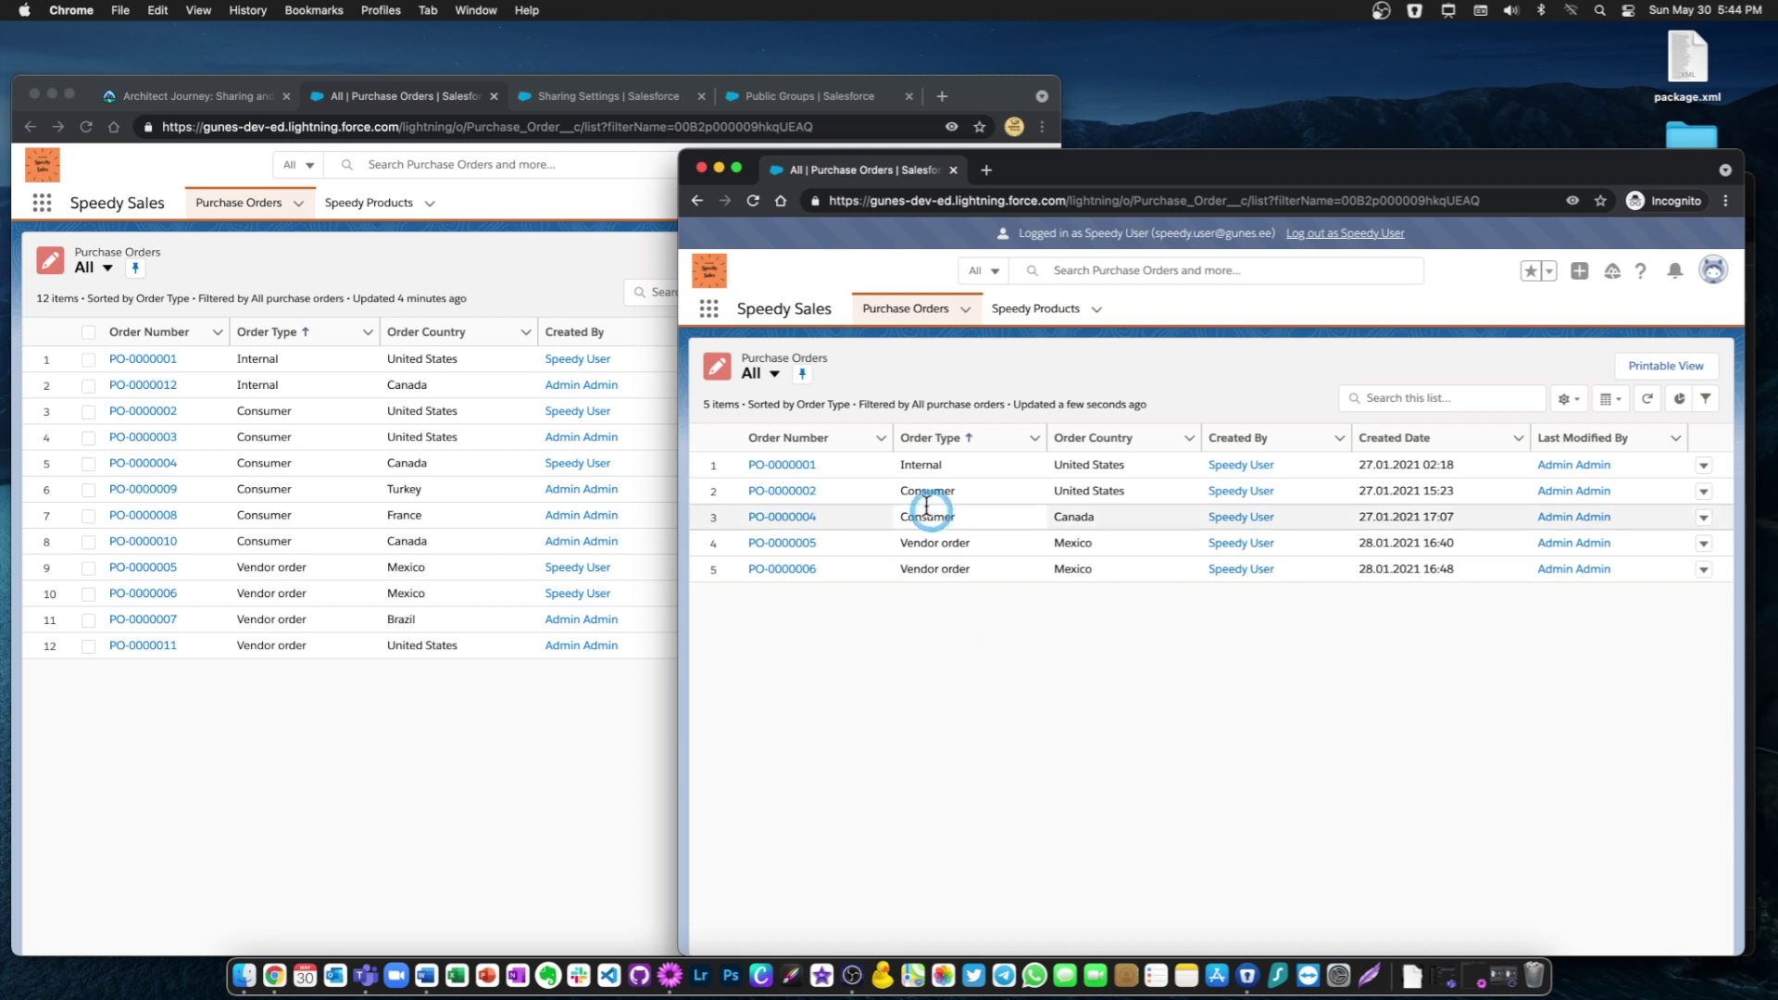
left_click(402, 758)
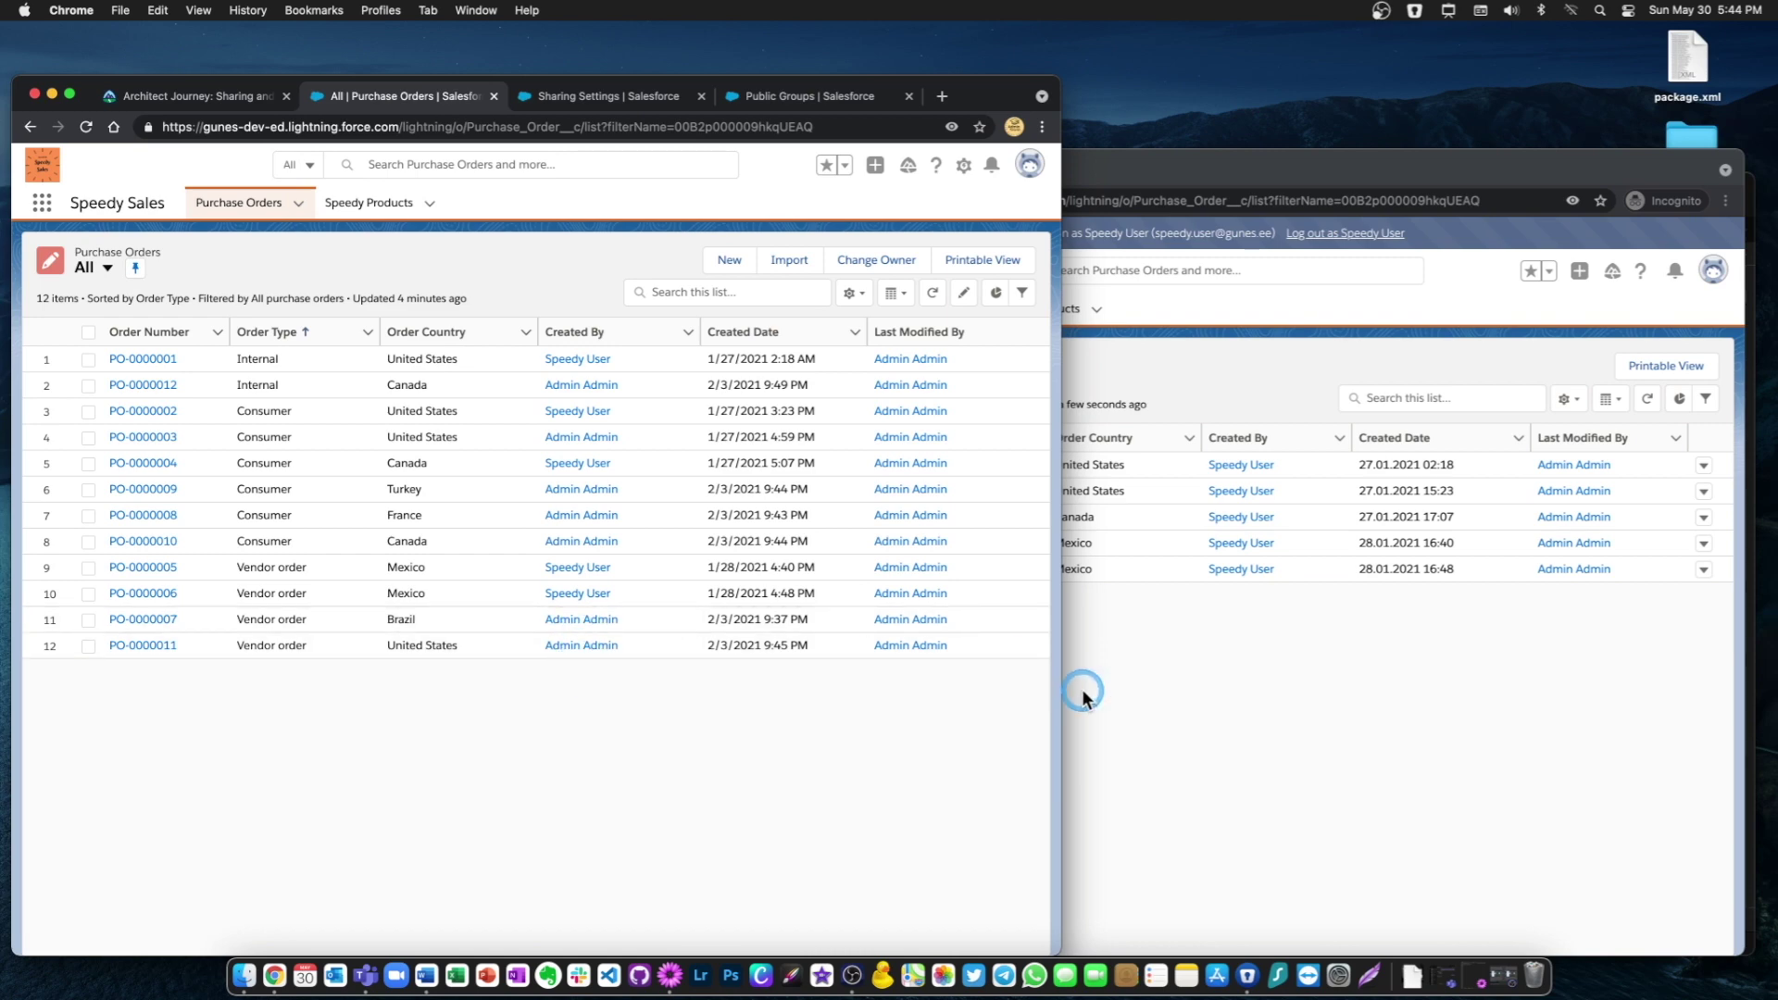
left_click(1154, 695)
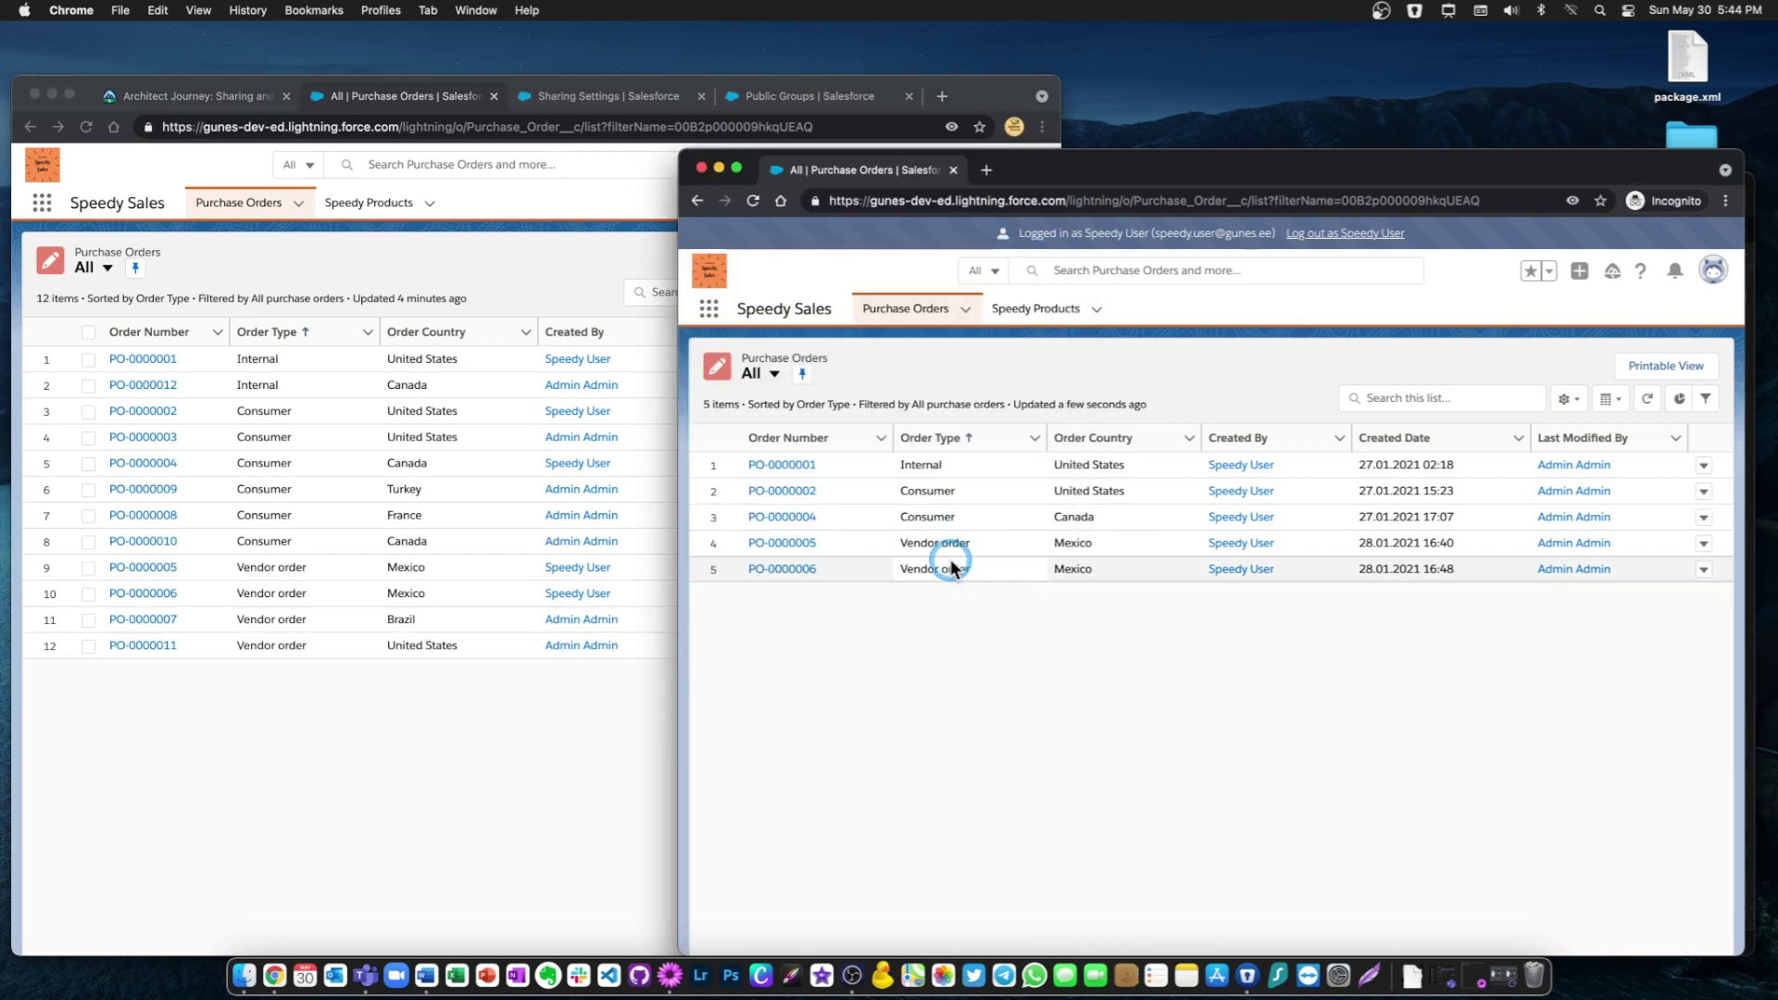
Search Users, add the test user to Vendor Order Reps members, and save the group
left_click(560, 96)
left_click(805, 98)
left_click(688, 358)
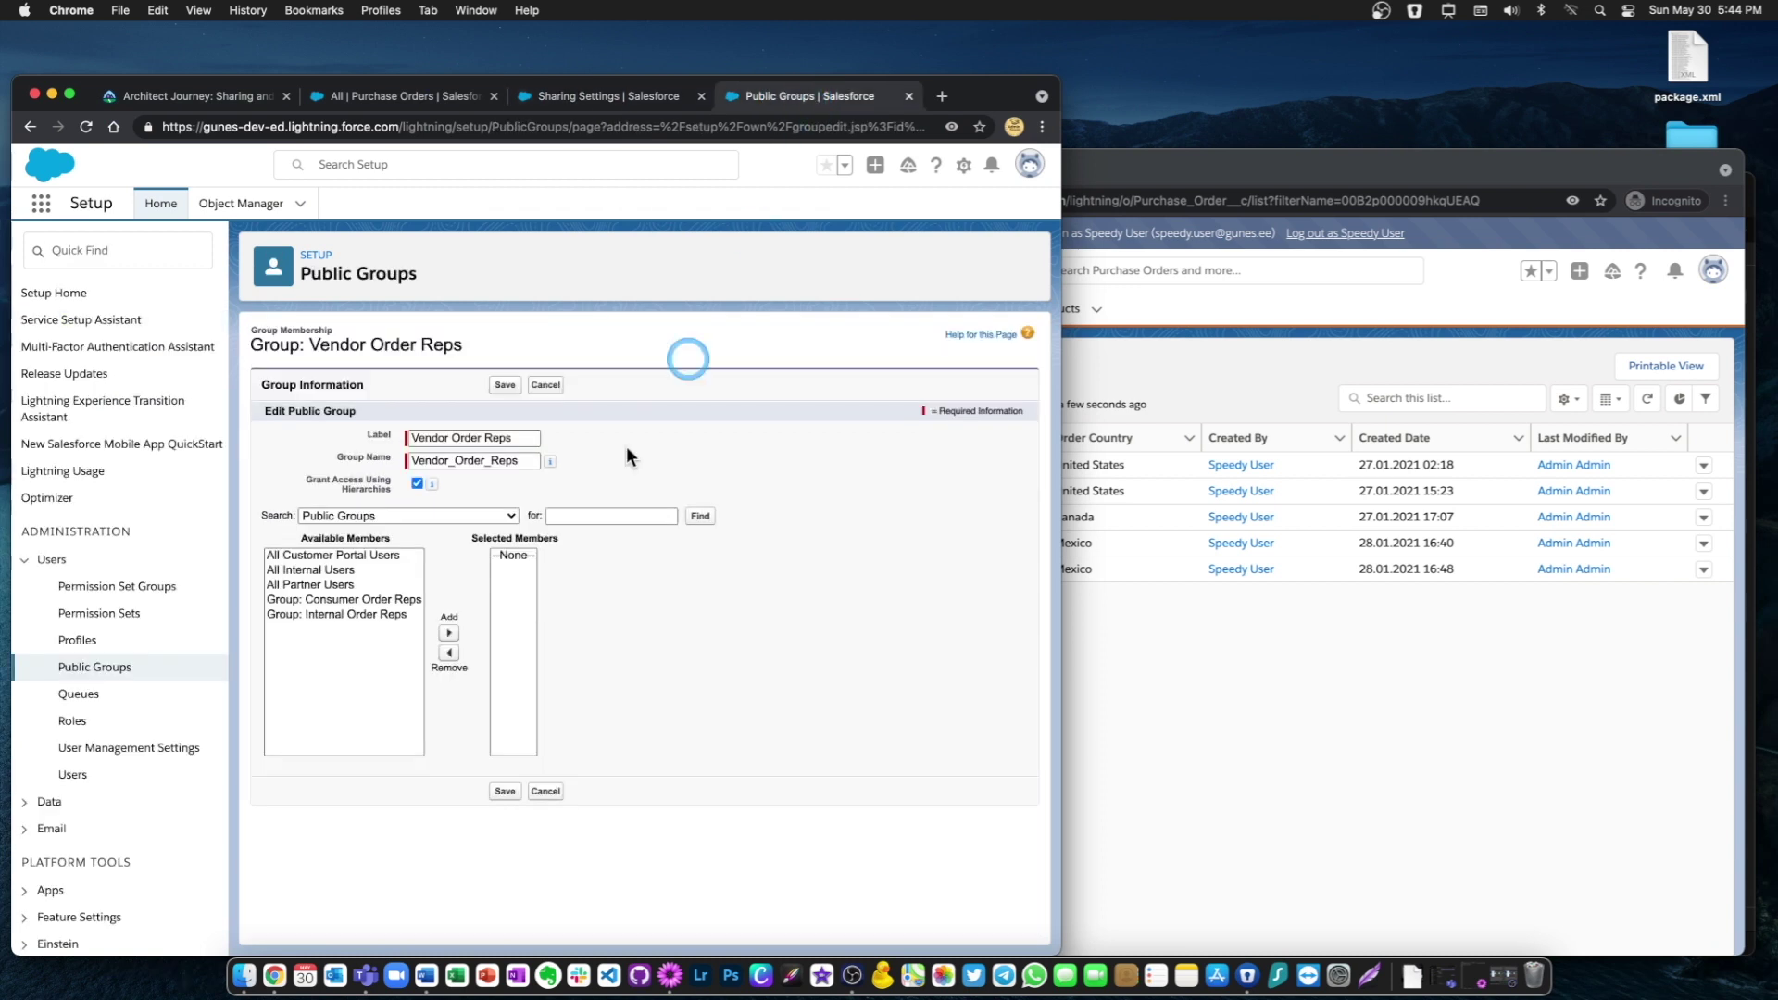
left_click(361, 521)
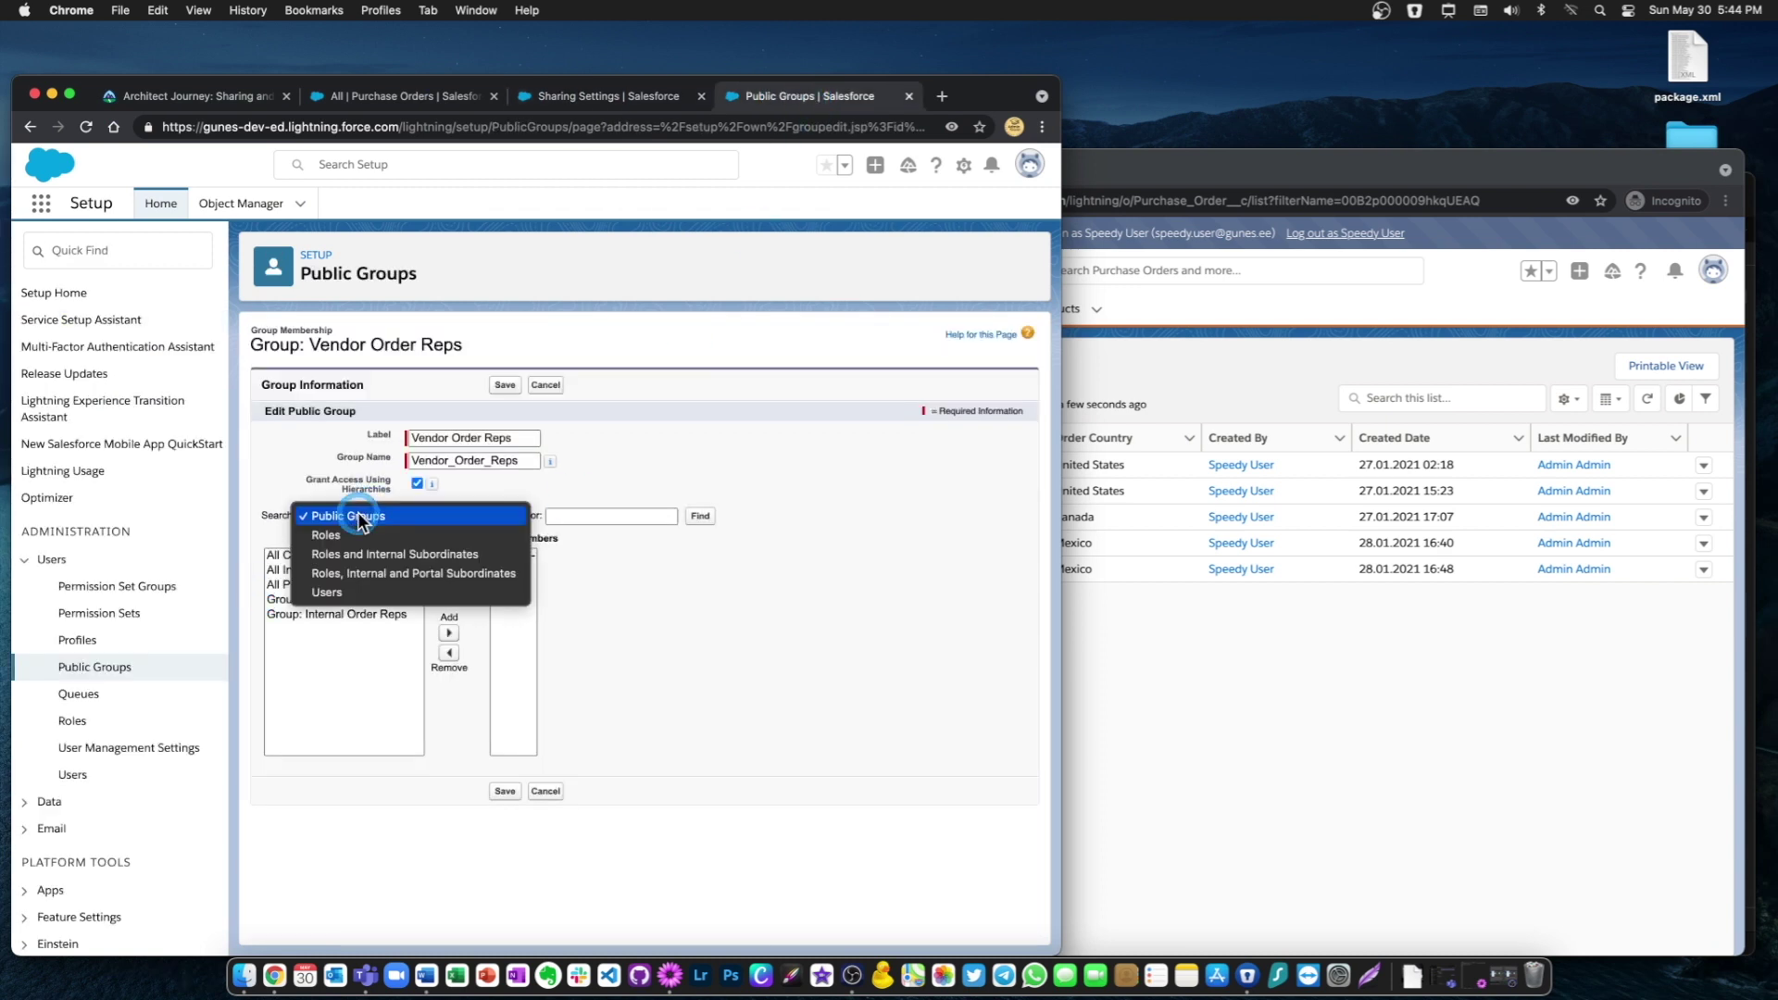
left_click(337, 591)
left_click(318, 630)
left_click(316, 615)
left_click(407, 633)
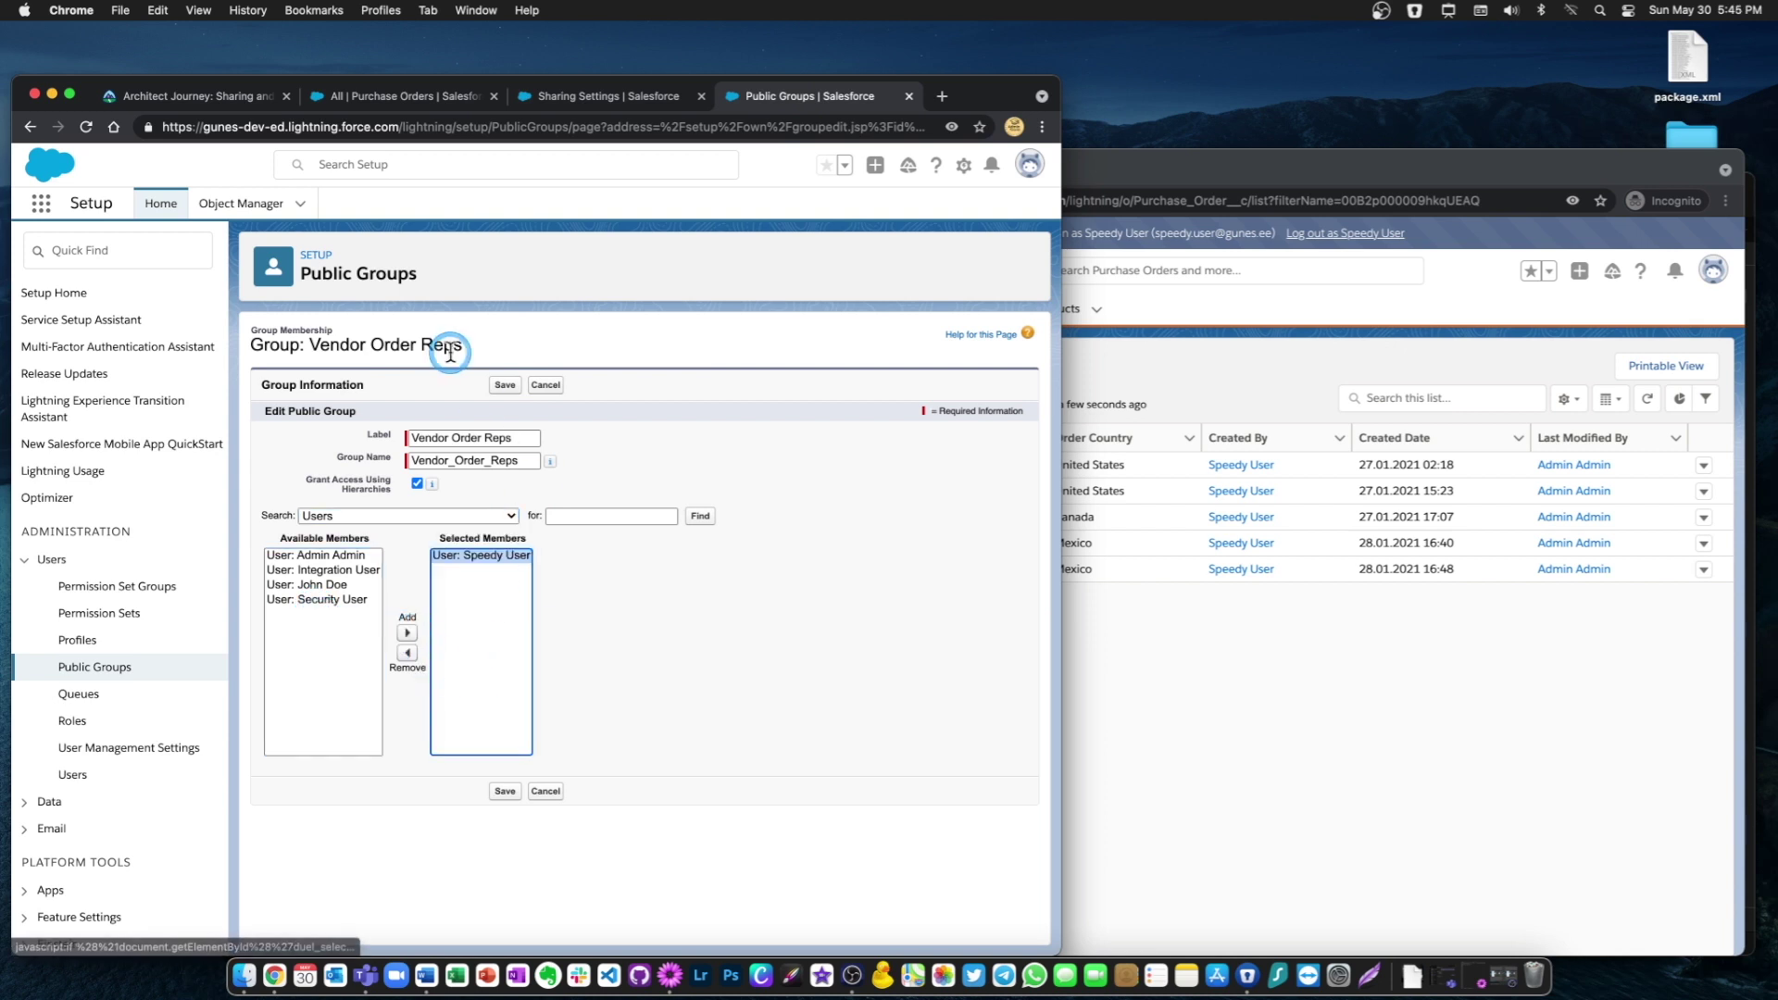
left_click(505, 387)
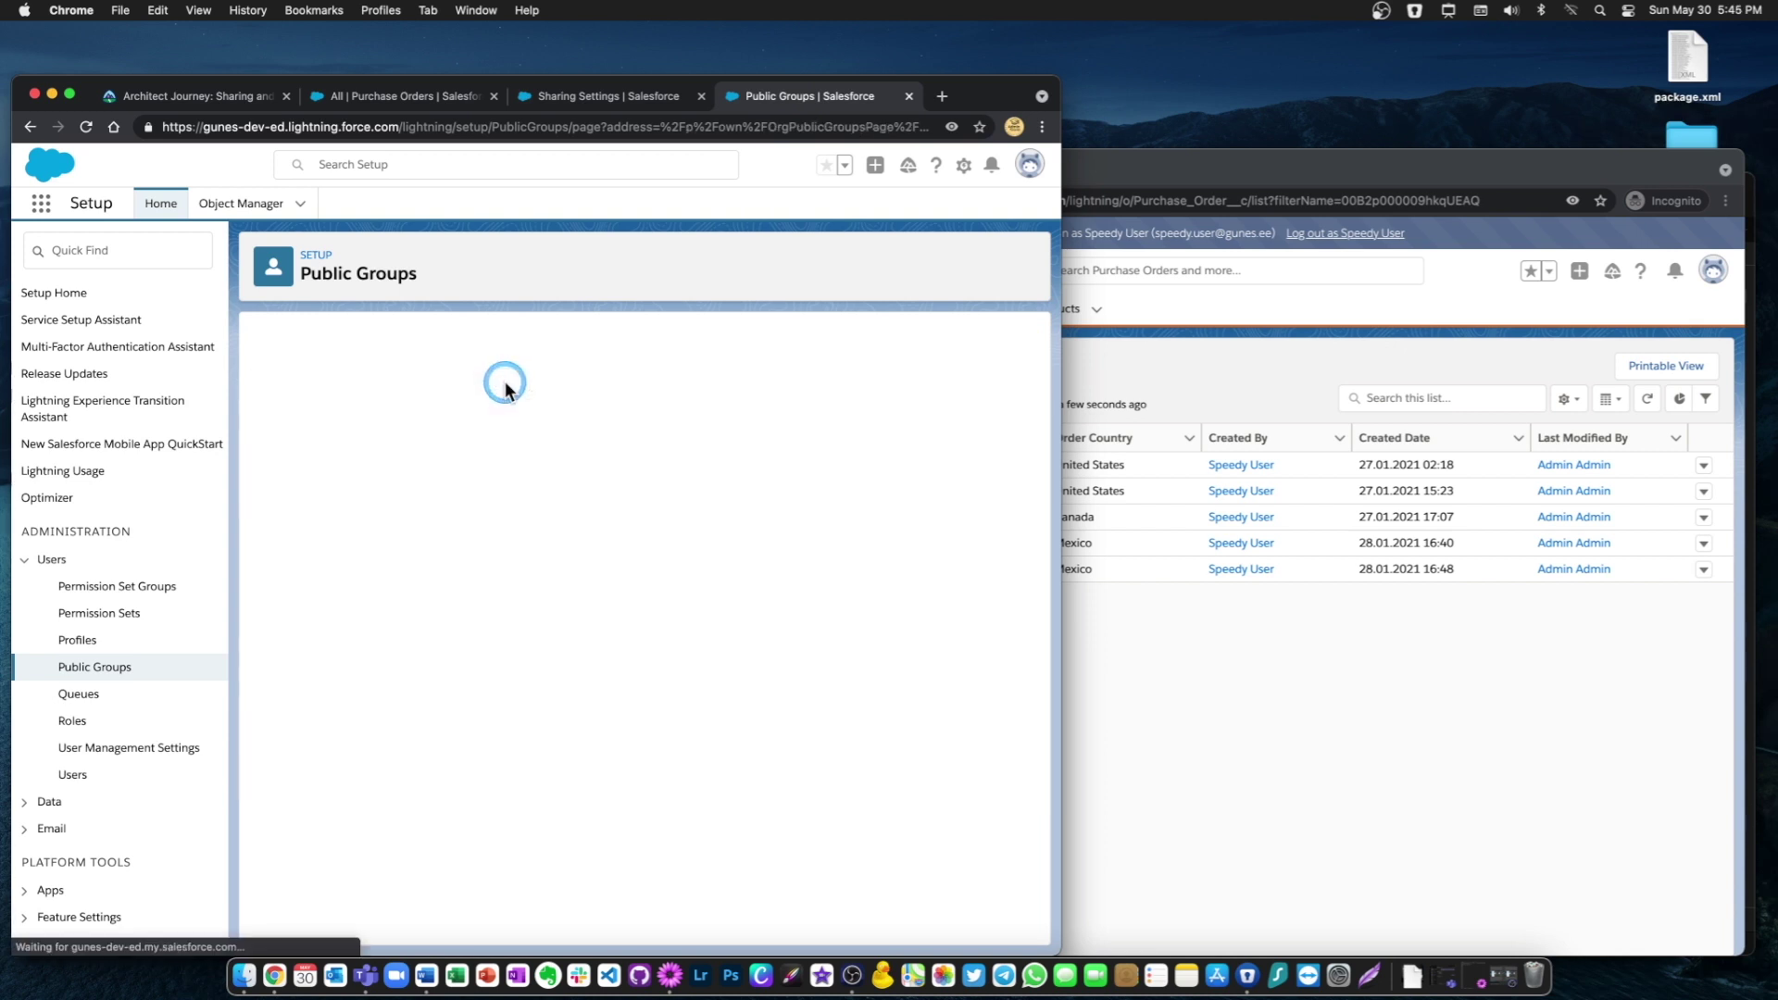
Reload Sharing Settings, dismiss the MFA notice, and scroll to Purchase Order Sharing Rules
left_click_drag(248, 335, 398, 359)
left_click(609, 97)
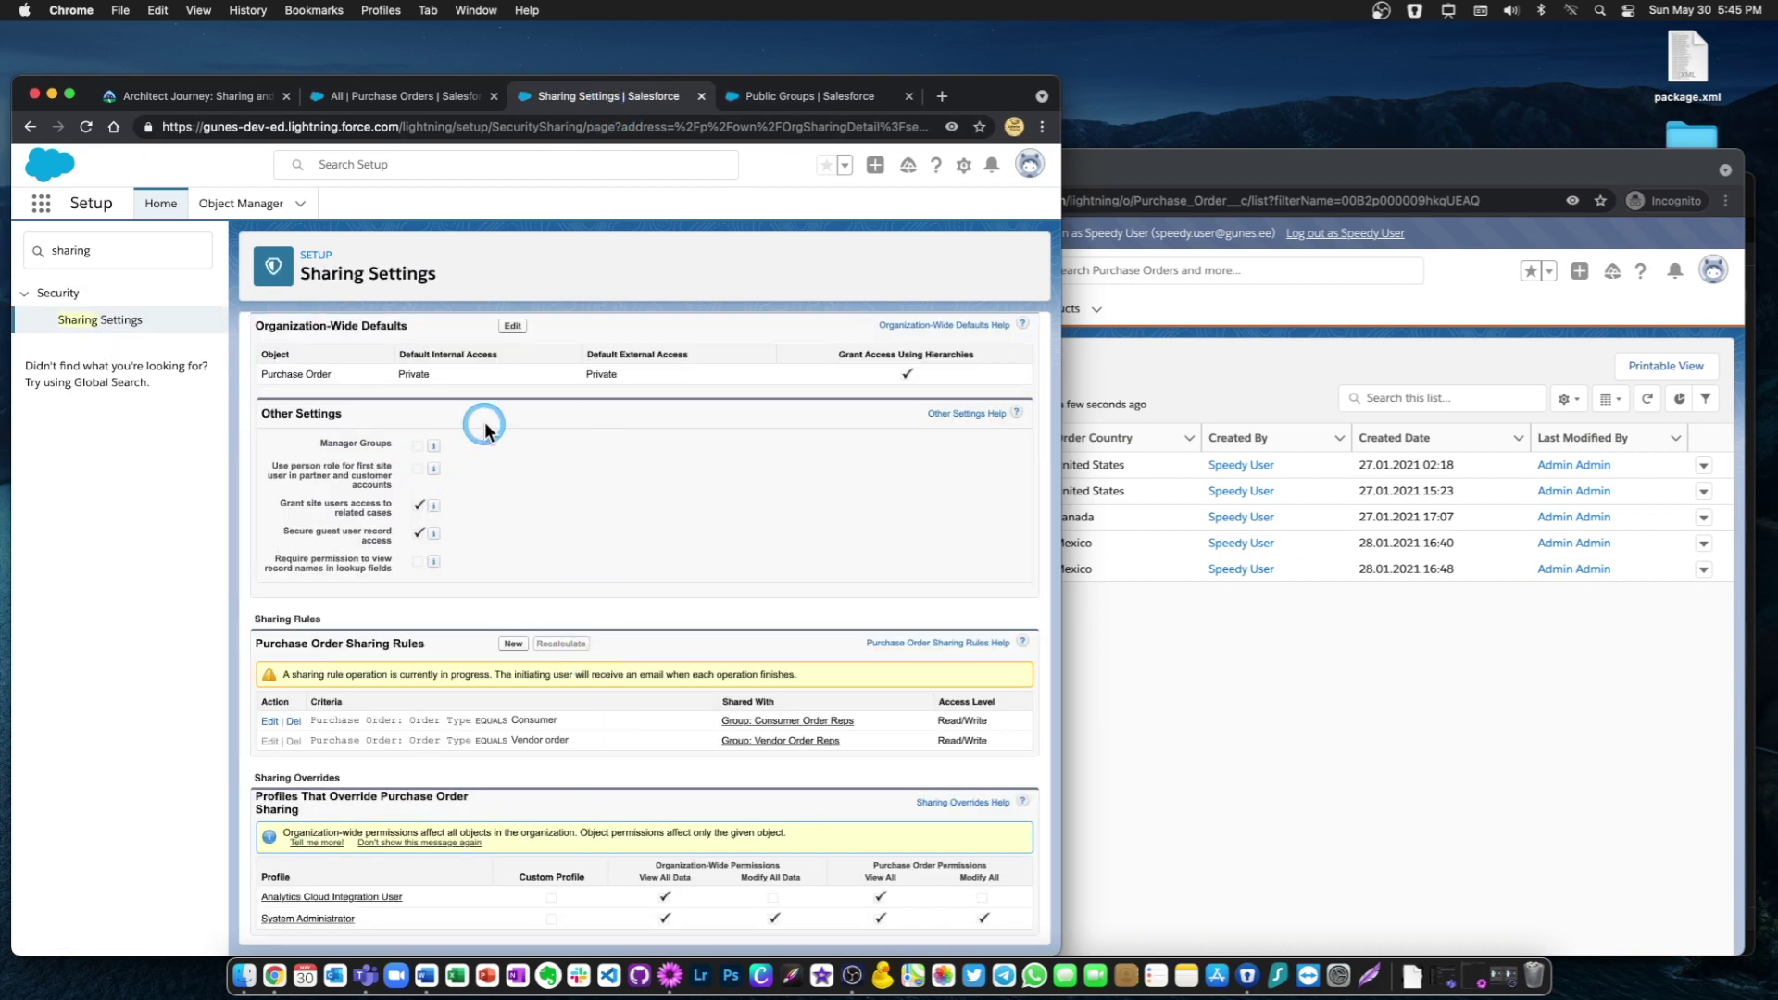
left_click(86, 127)
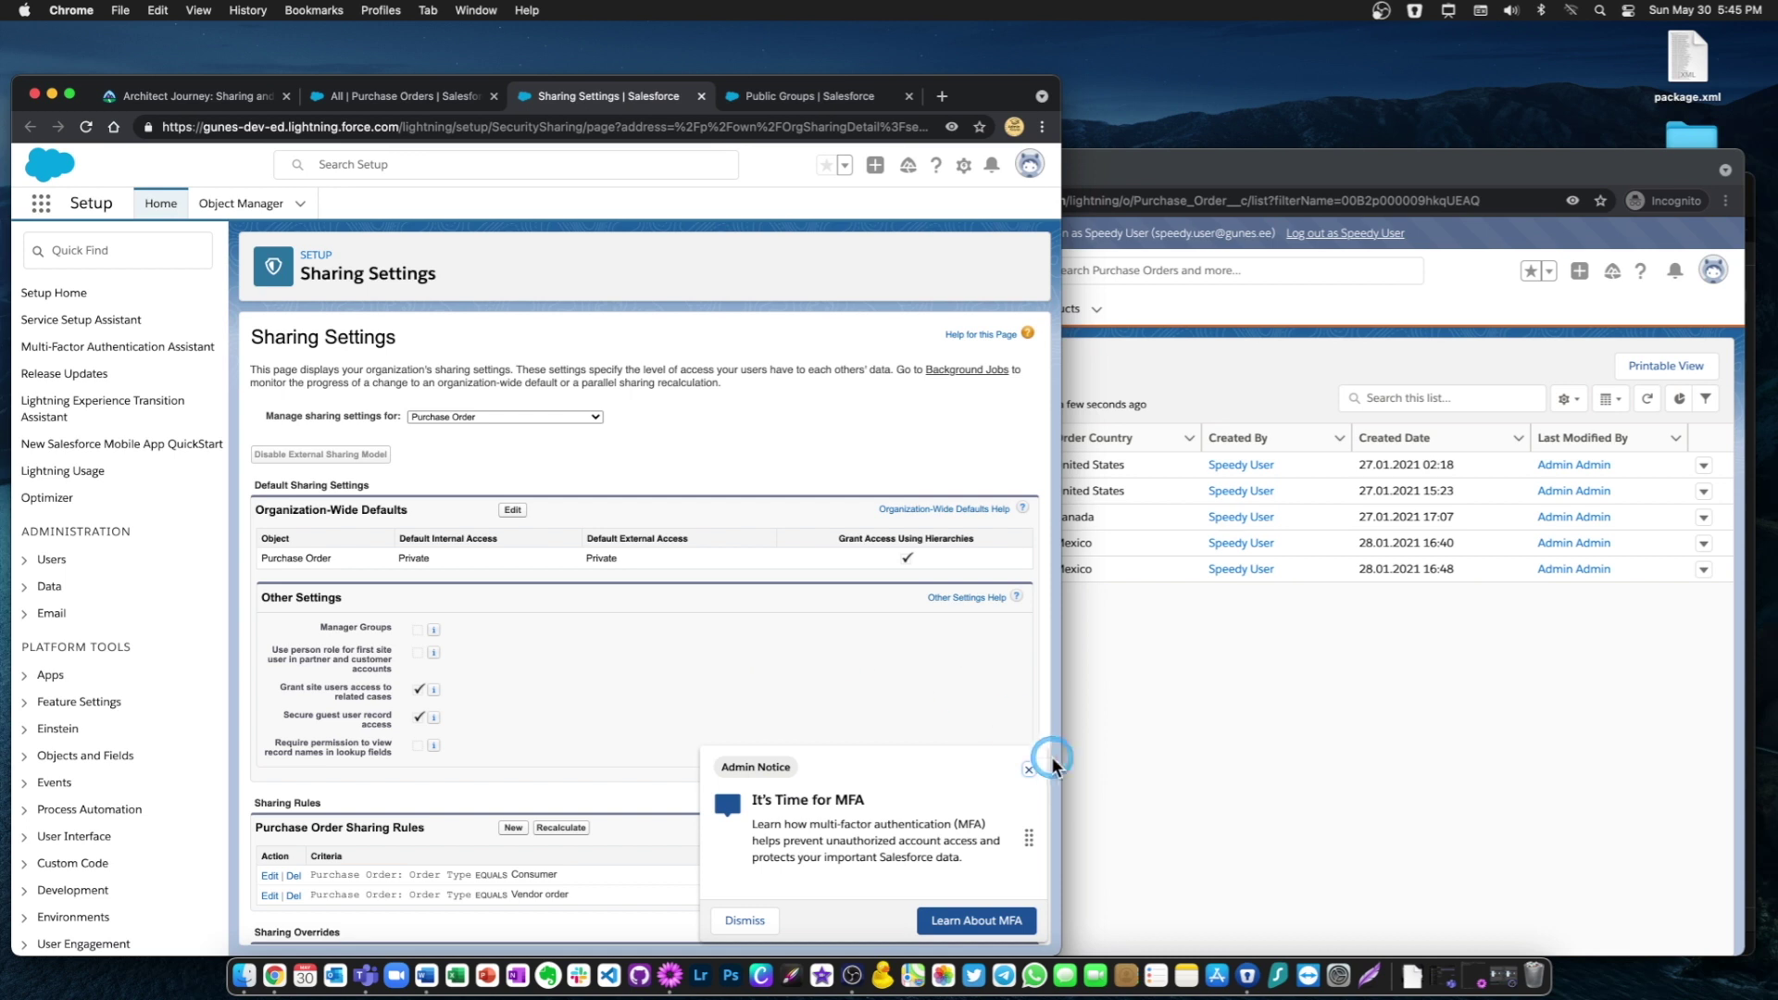
left_click(1028, 770)
scroll(574, 695, "down", 4)
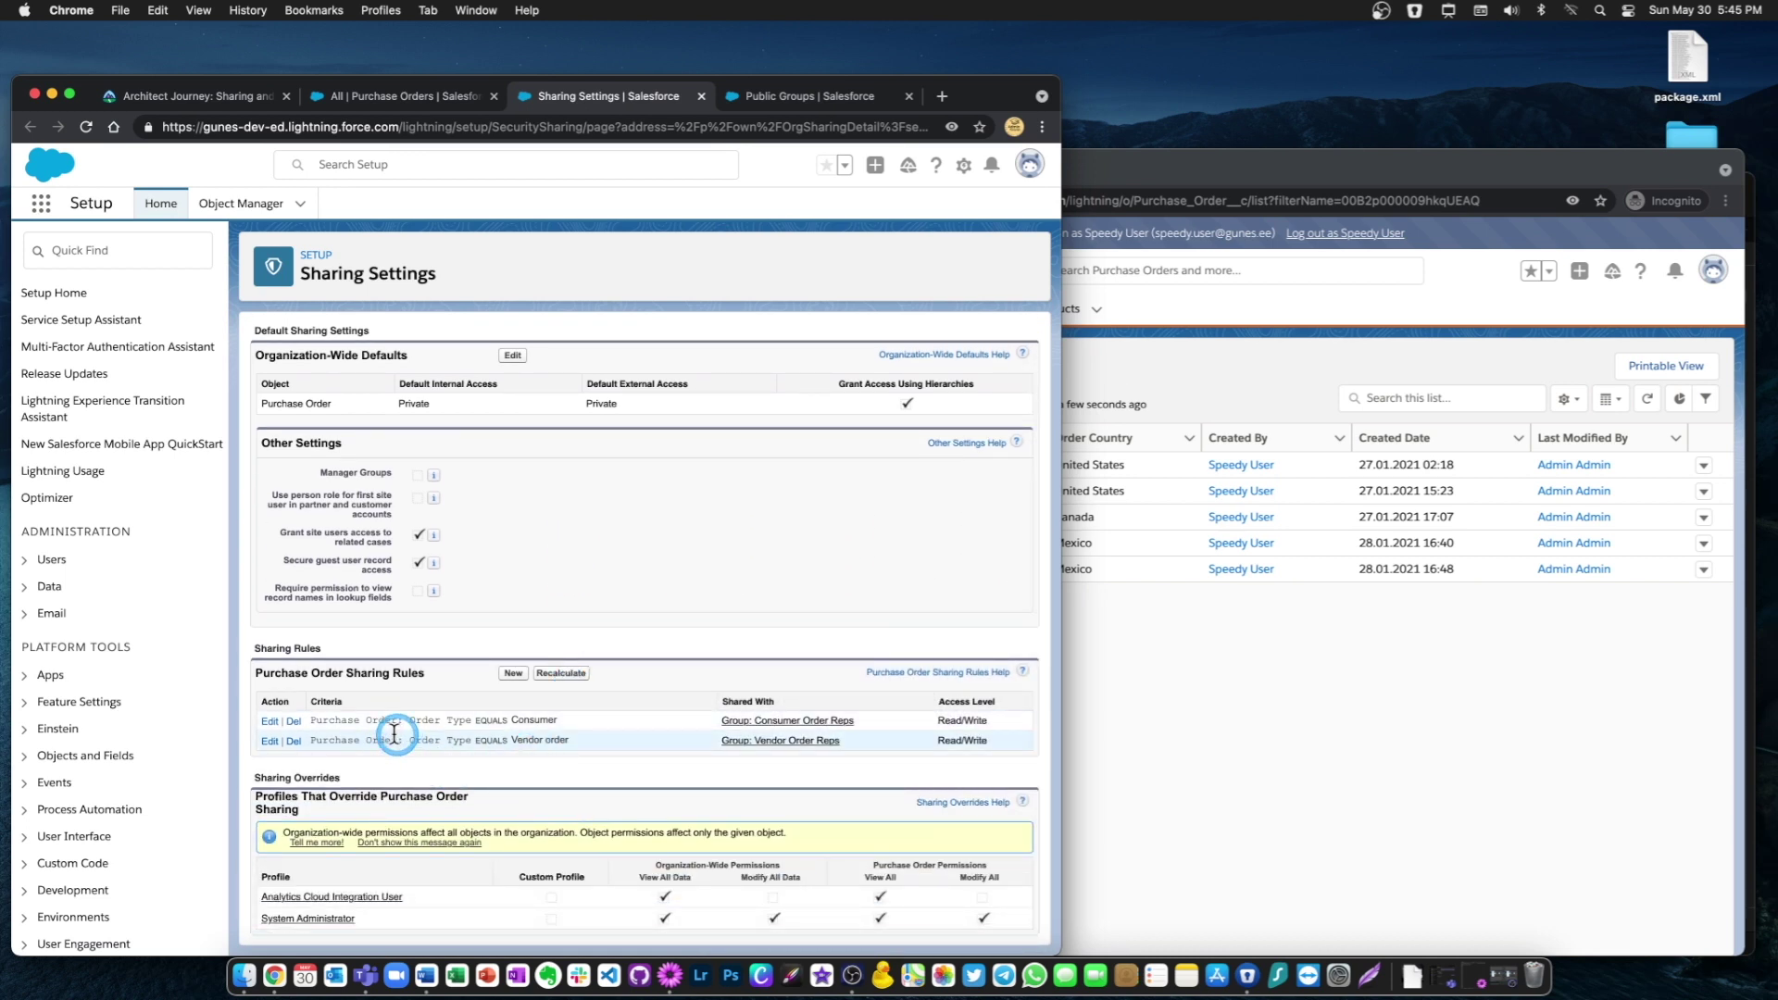
Review the Vendor order rule: Order Type equals Vendor order, Vendor Order Reps, Read/Write
left_click_drag(312, 739, 403, 739)
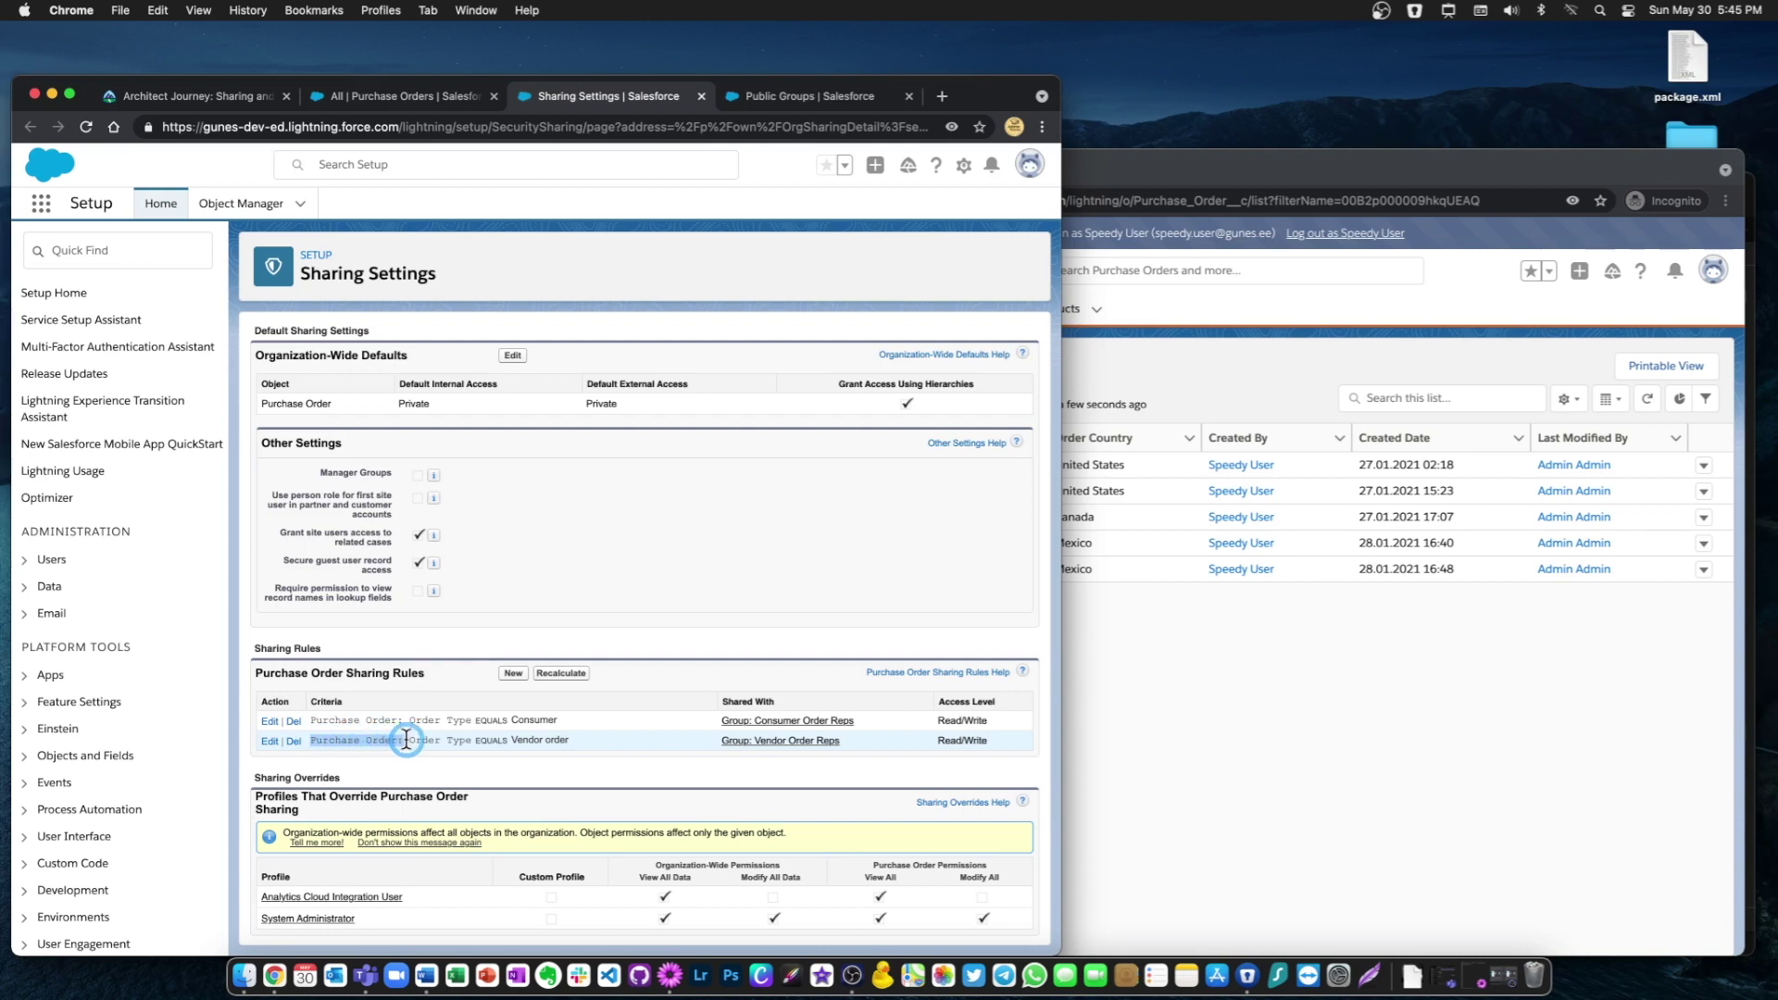
left_click(414, 741)
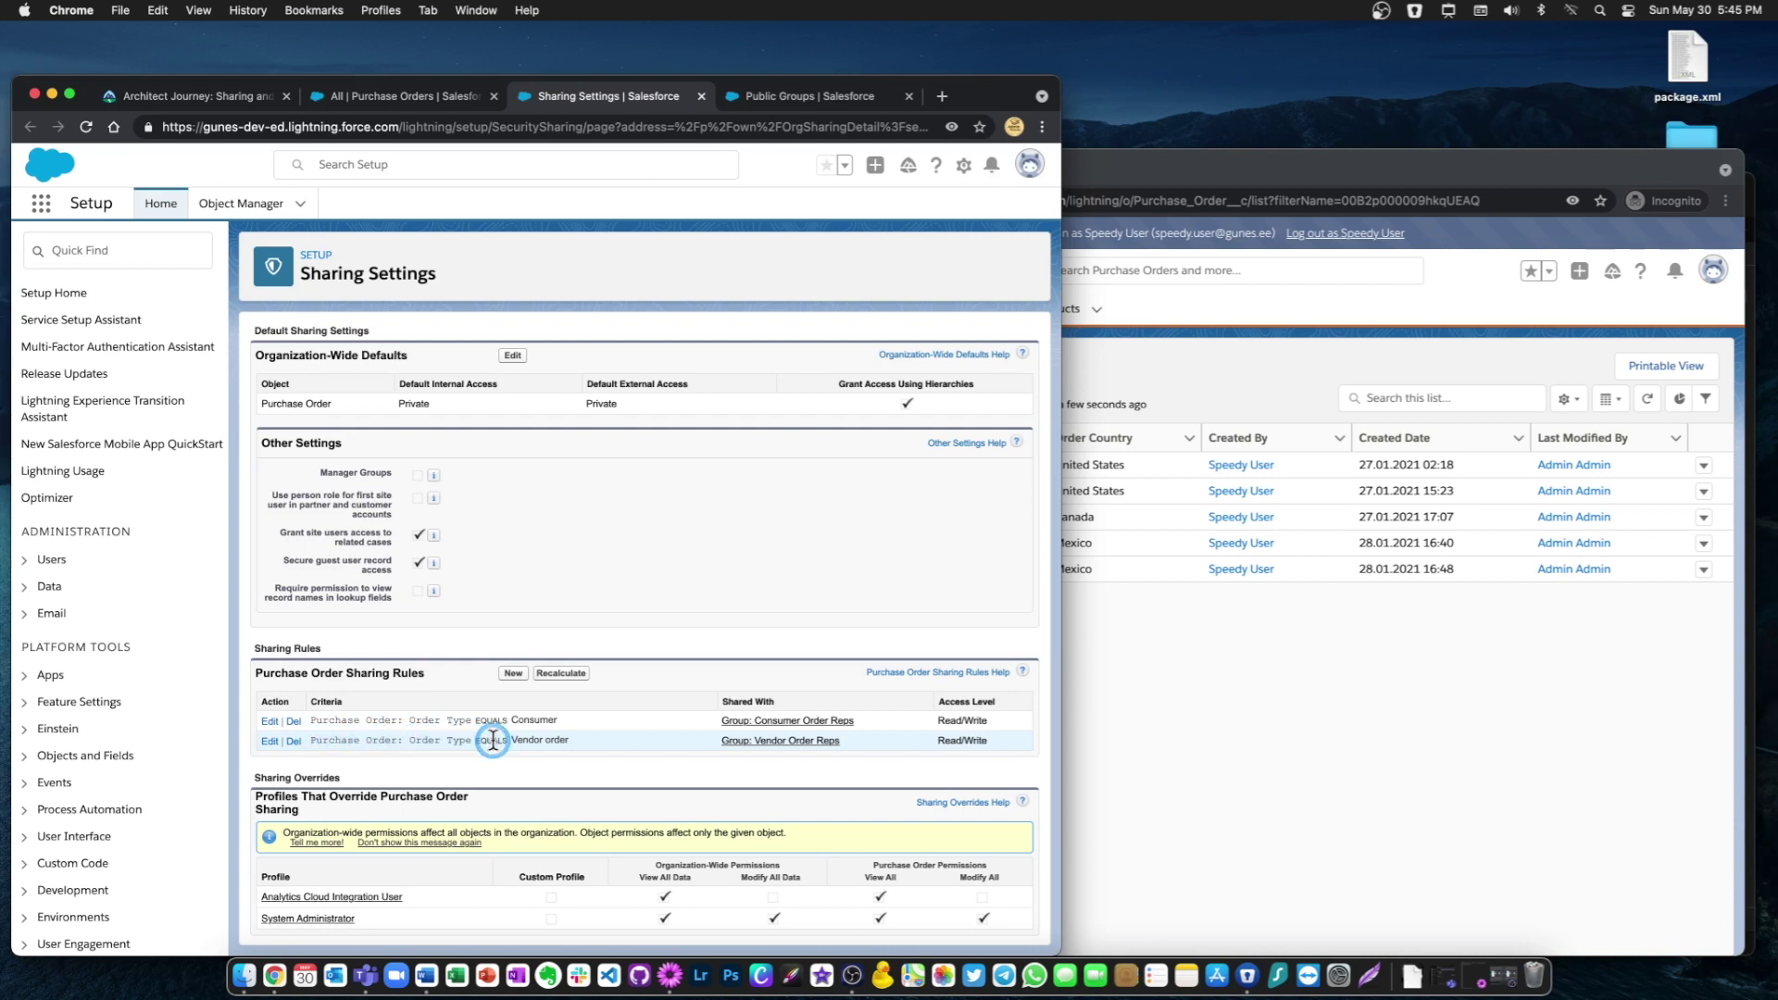
left_click_drag(518, 739, 610, 747)
left_click(749, 701)
left_click_drag(717, 737, 844, 737)
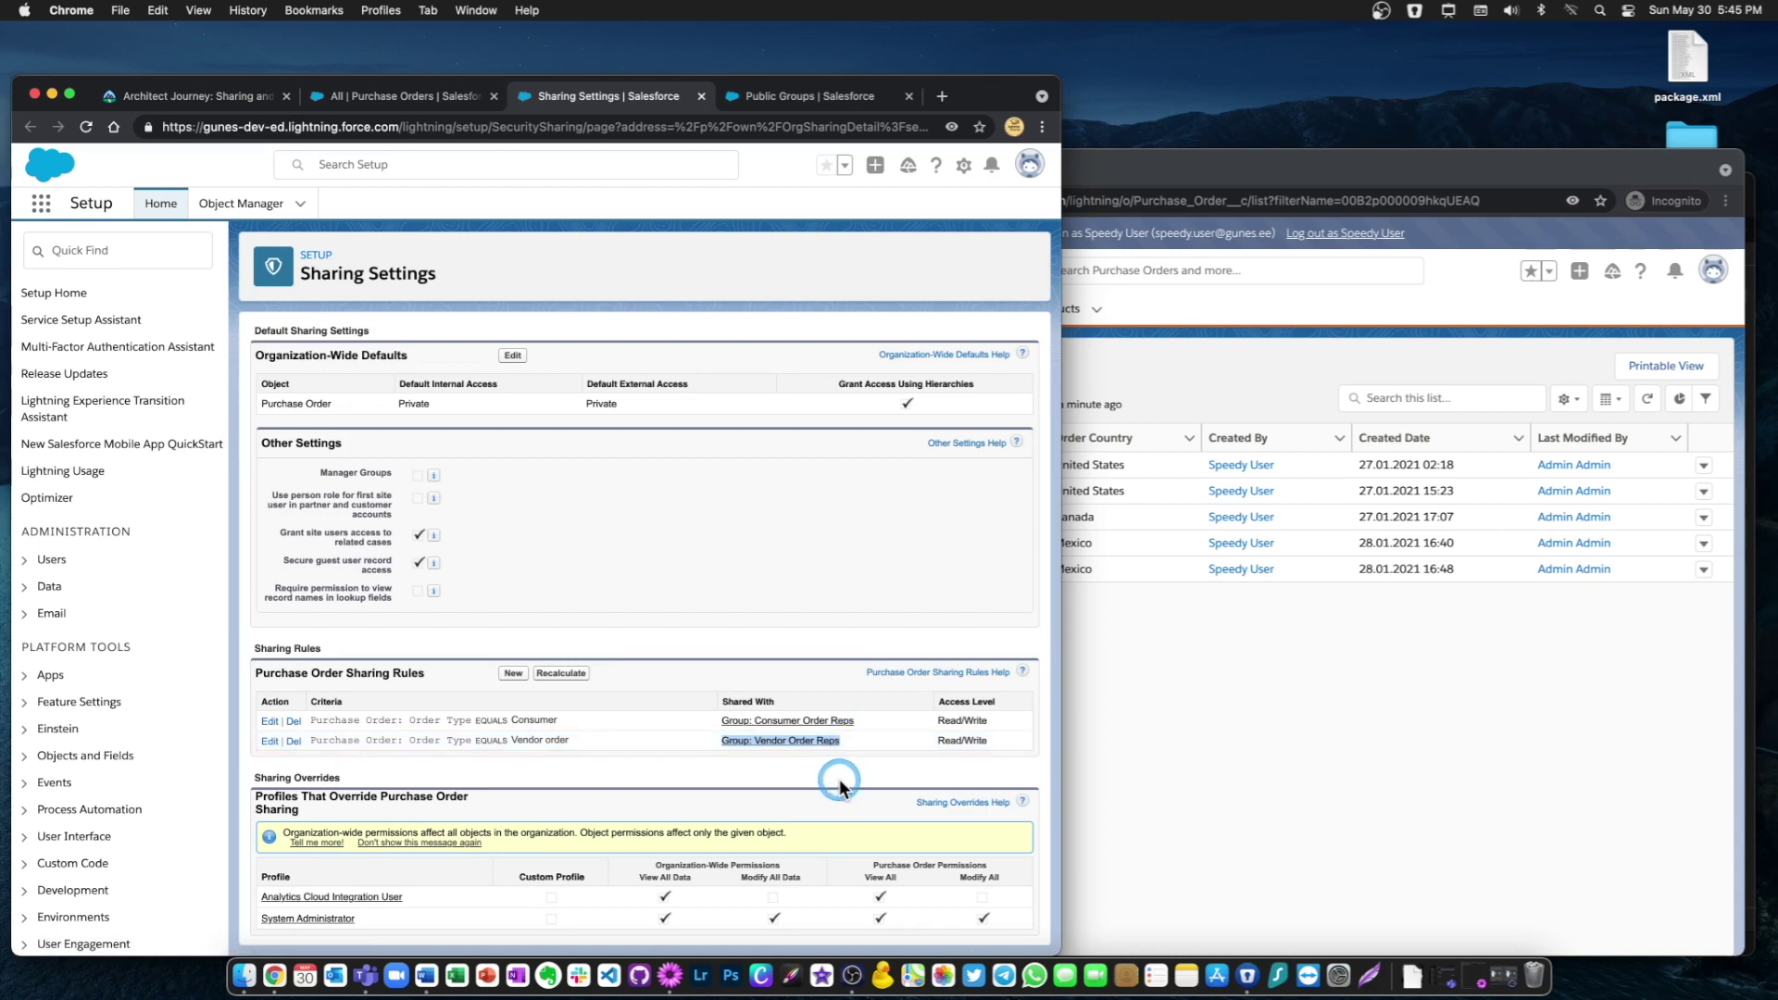
left_click(838, 781)
left_click(946, 741)
left_click(990, 752)
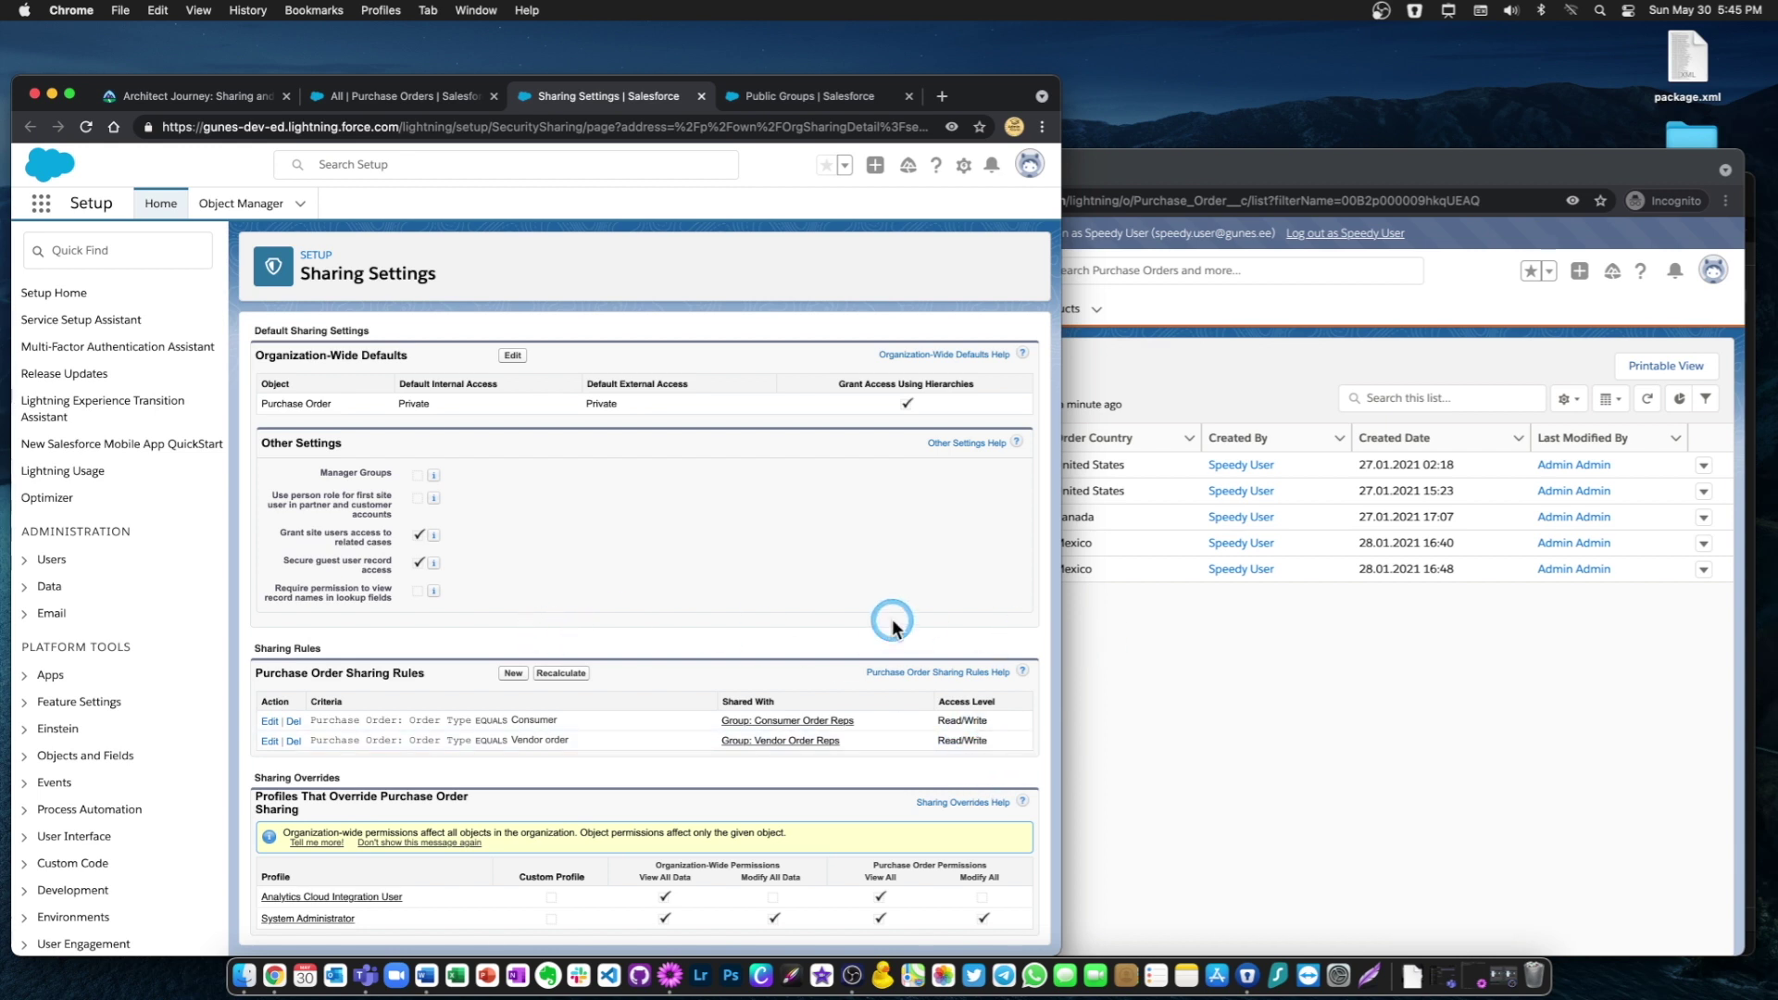
Reload the test user's list to see 7 orders including two Vendor orders, then return to Sharing Settings
left_click(1167, 637)
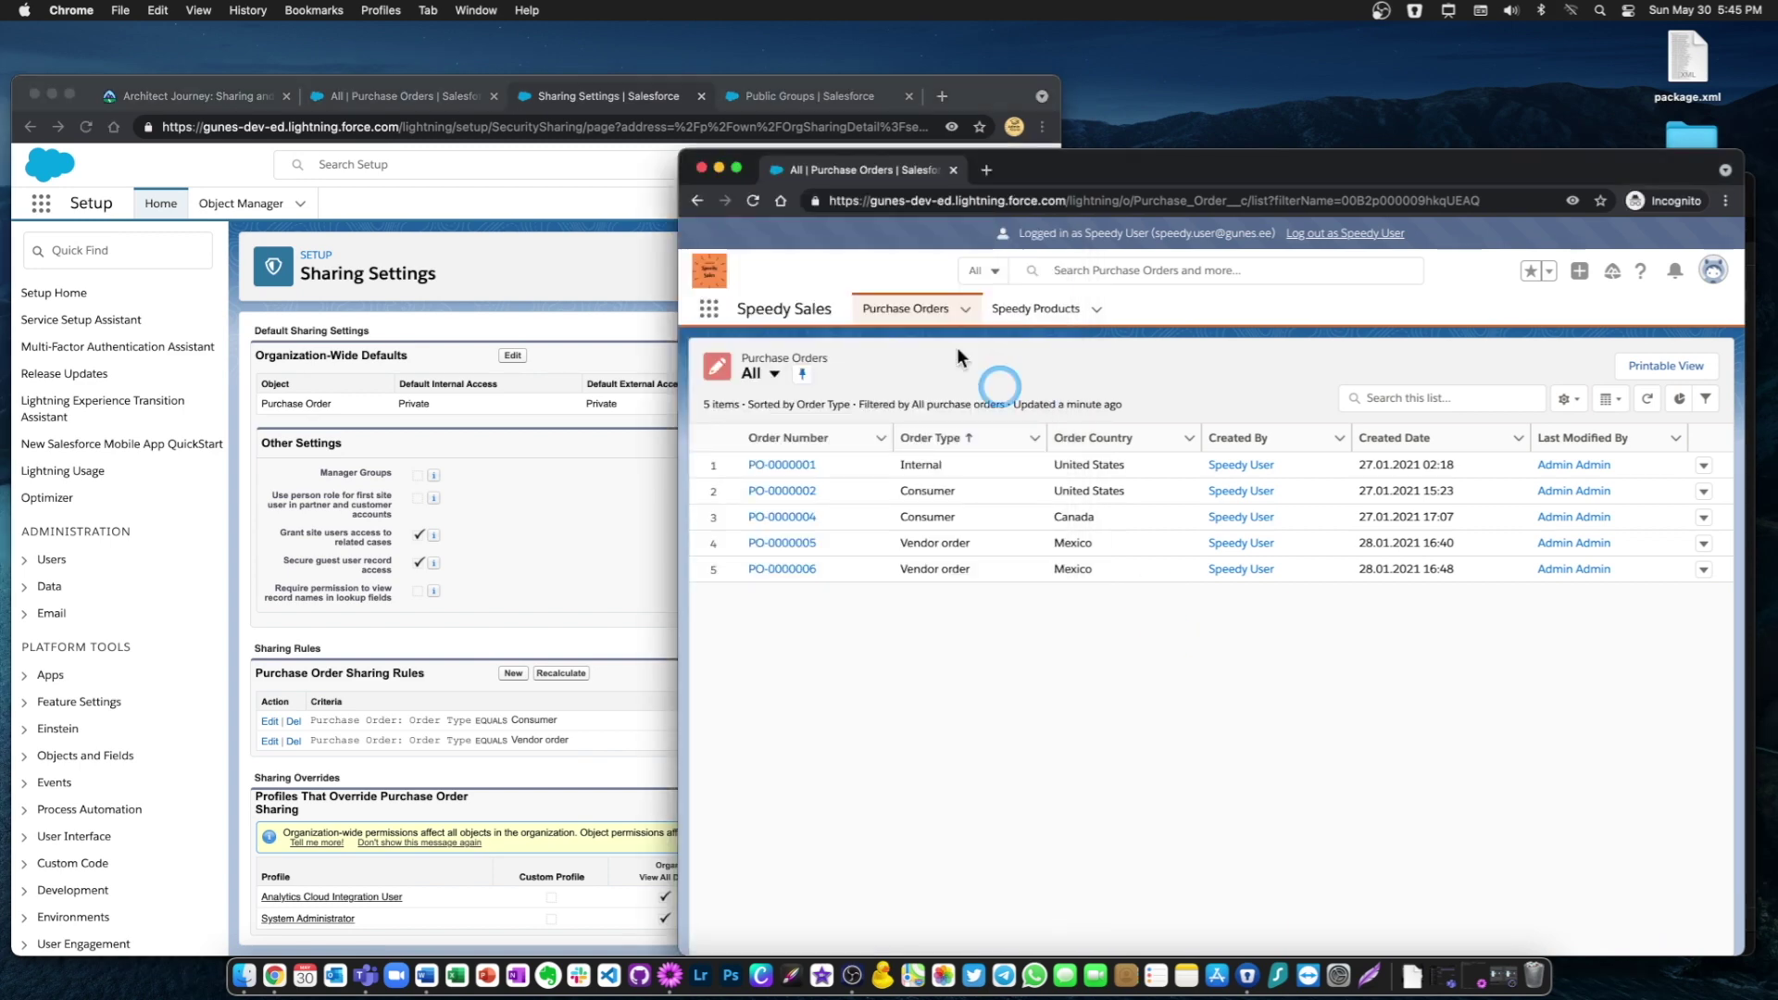
left_click(753, 201)
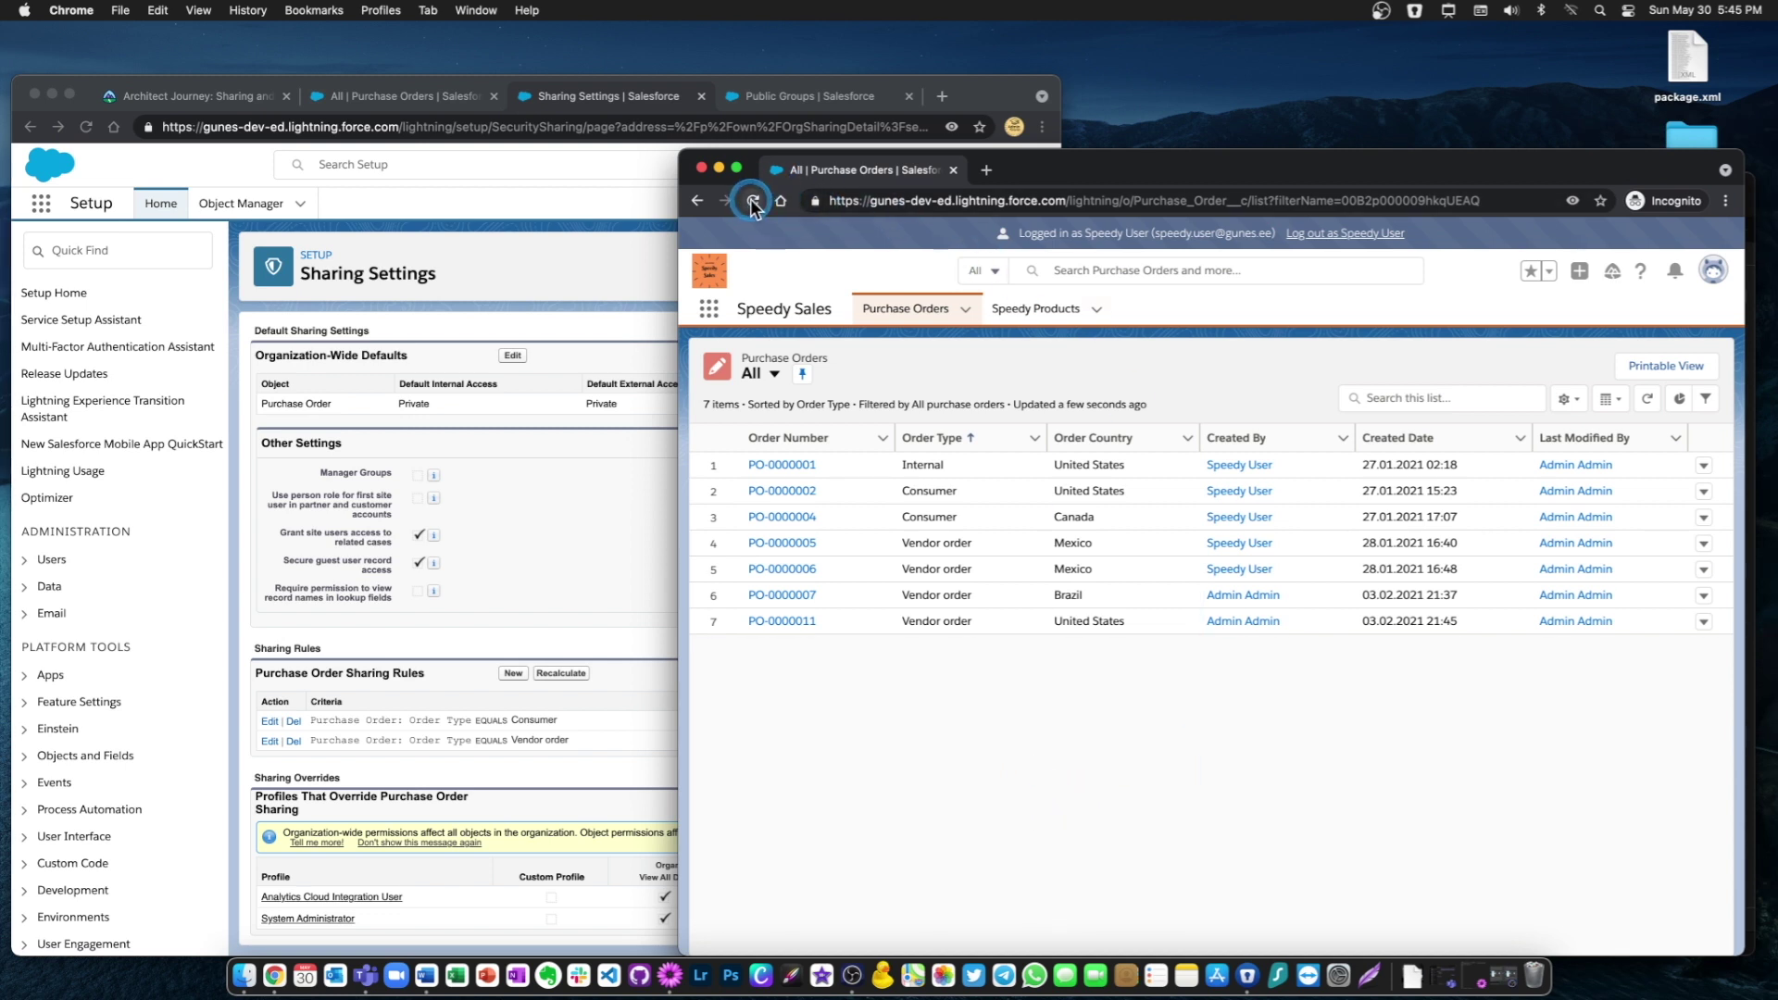
left_click_drag(1155, 233, 1278, 238)
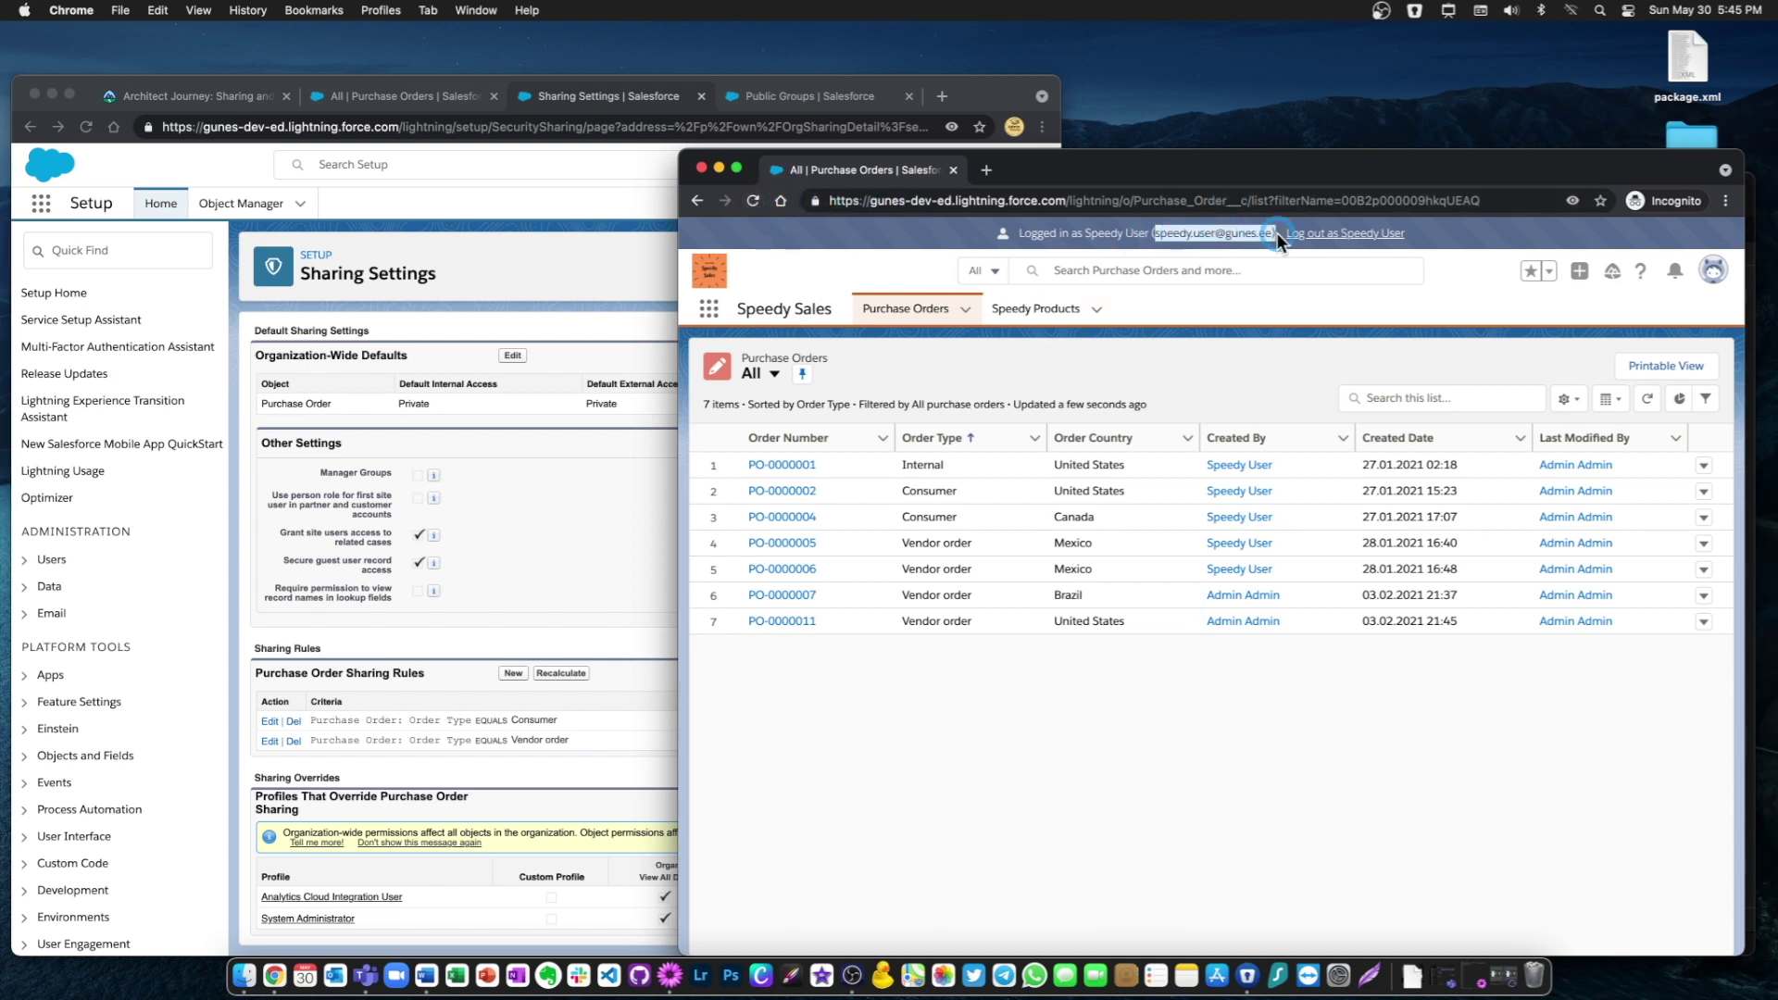
left_click(1227, 233)
left_click(1091, 820)
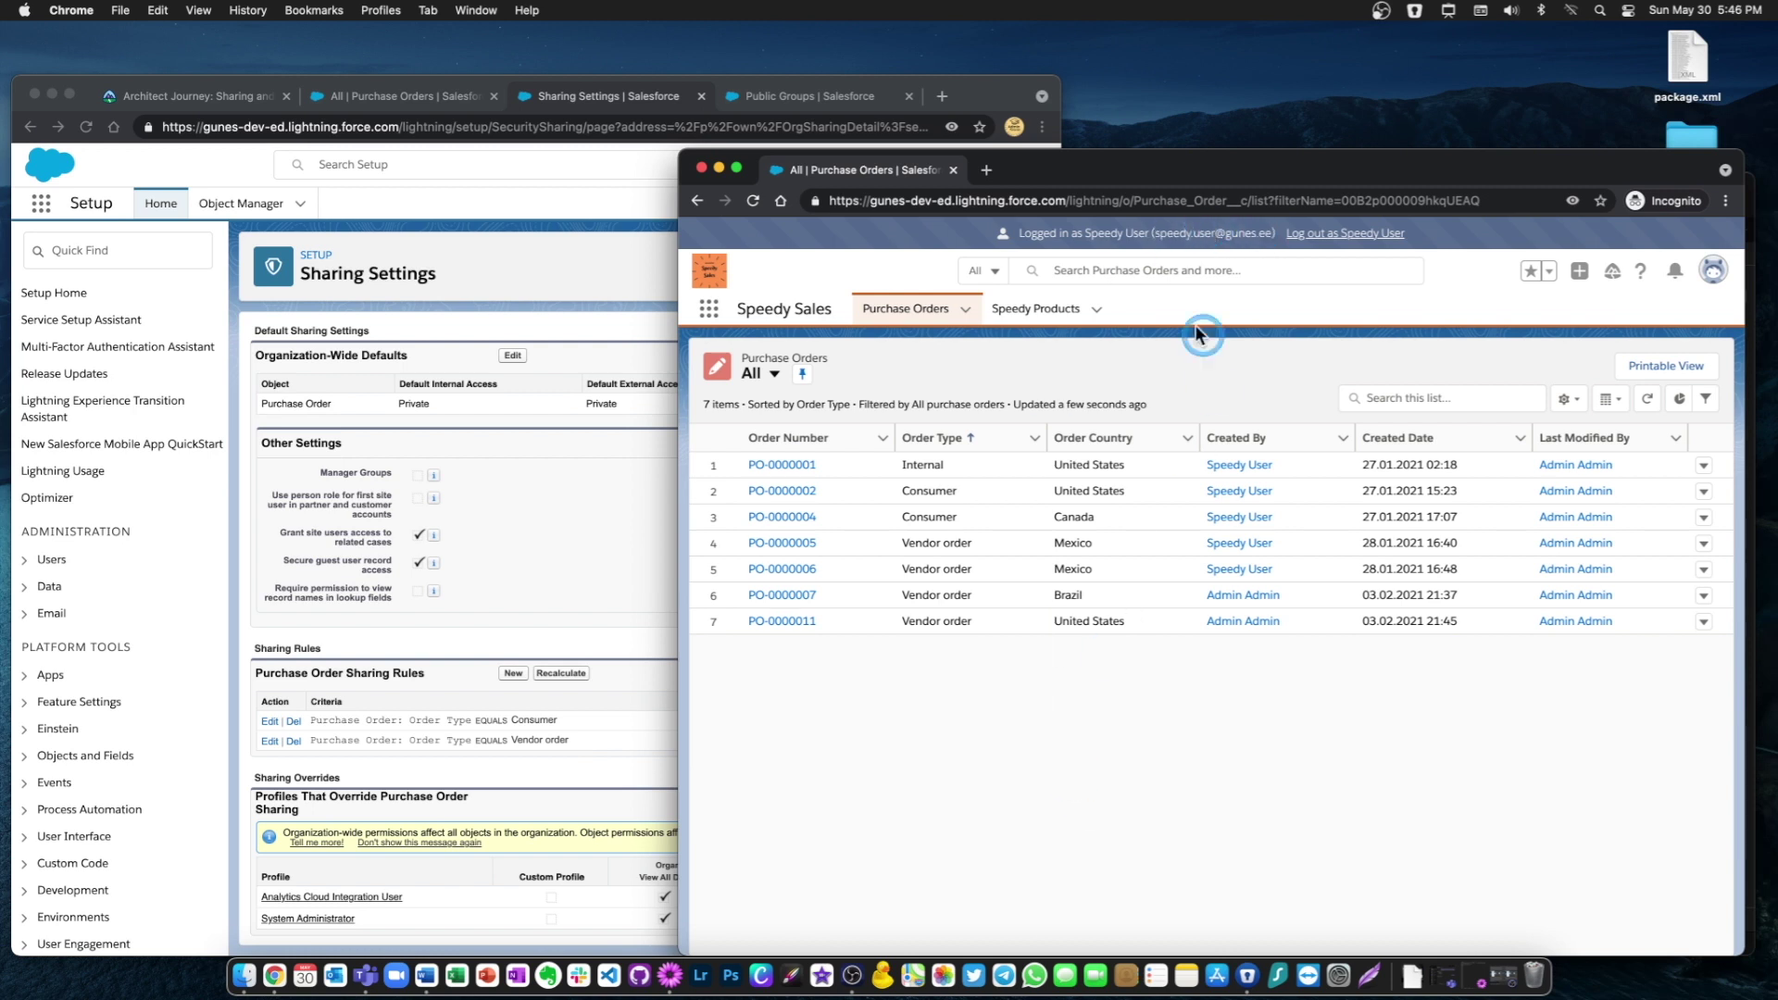
left_click_drag(1084, 227, 1195, 235)
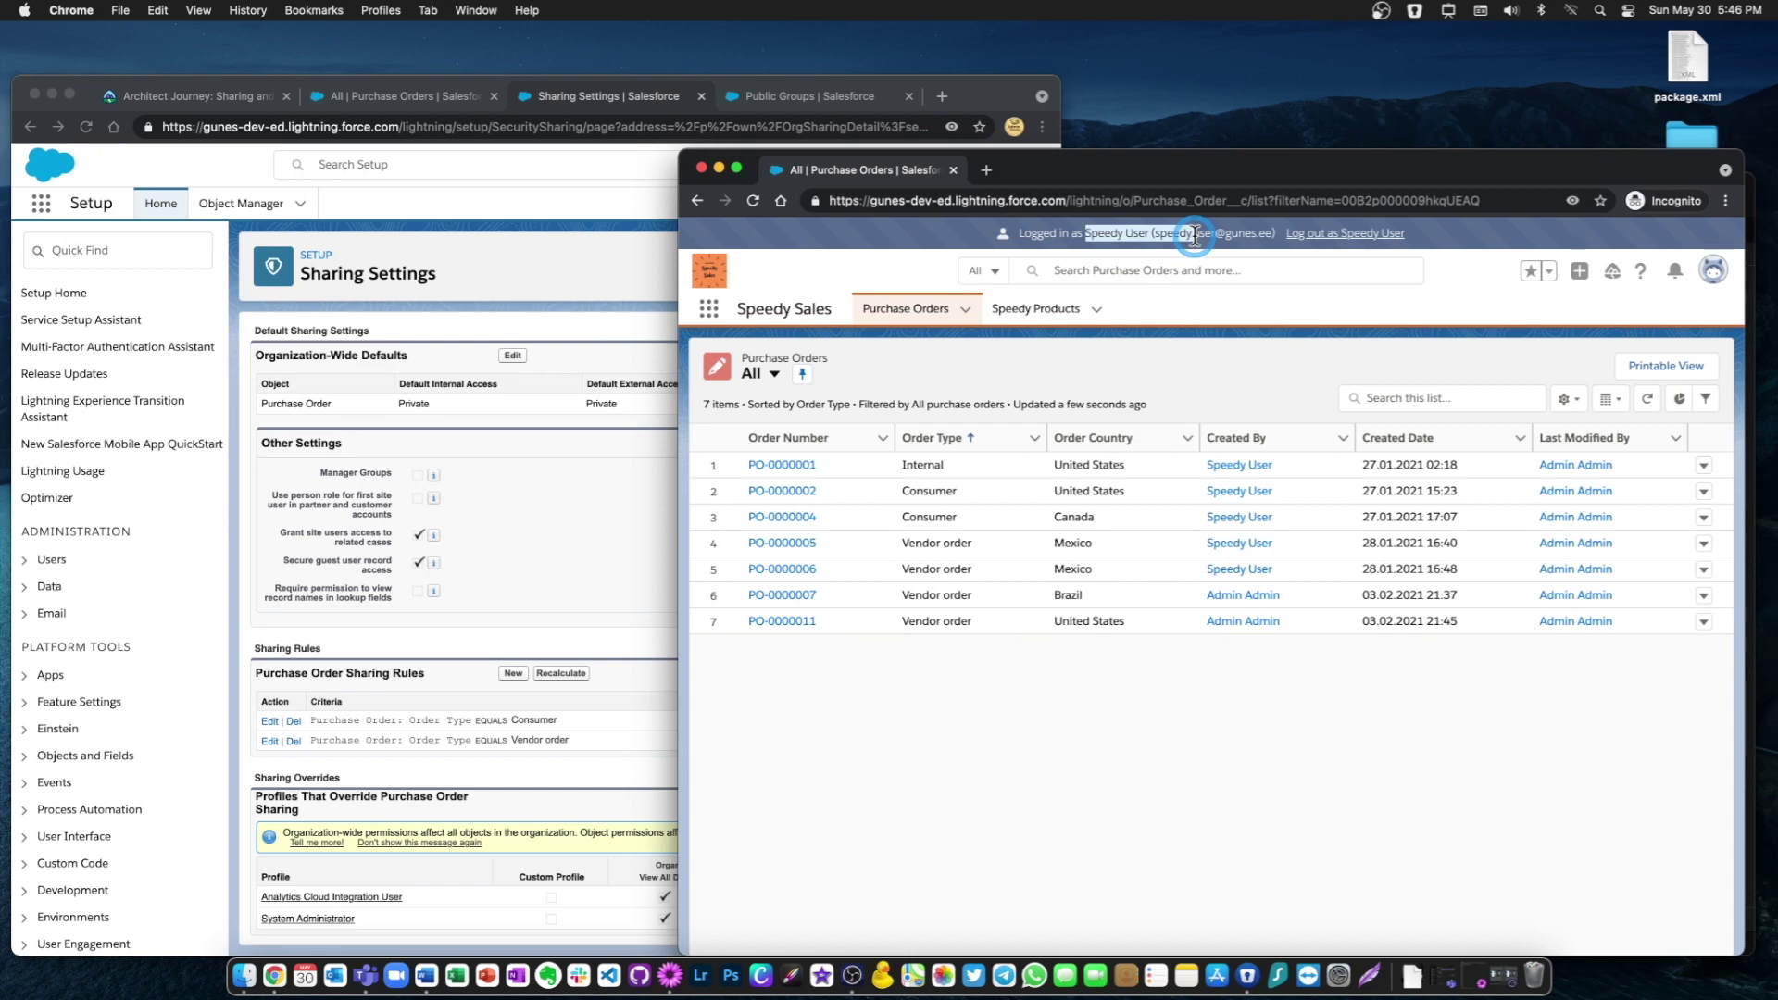
left_click(566, 270)
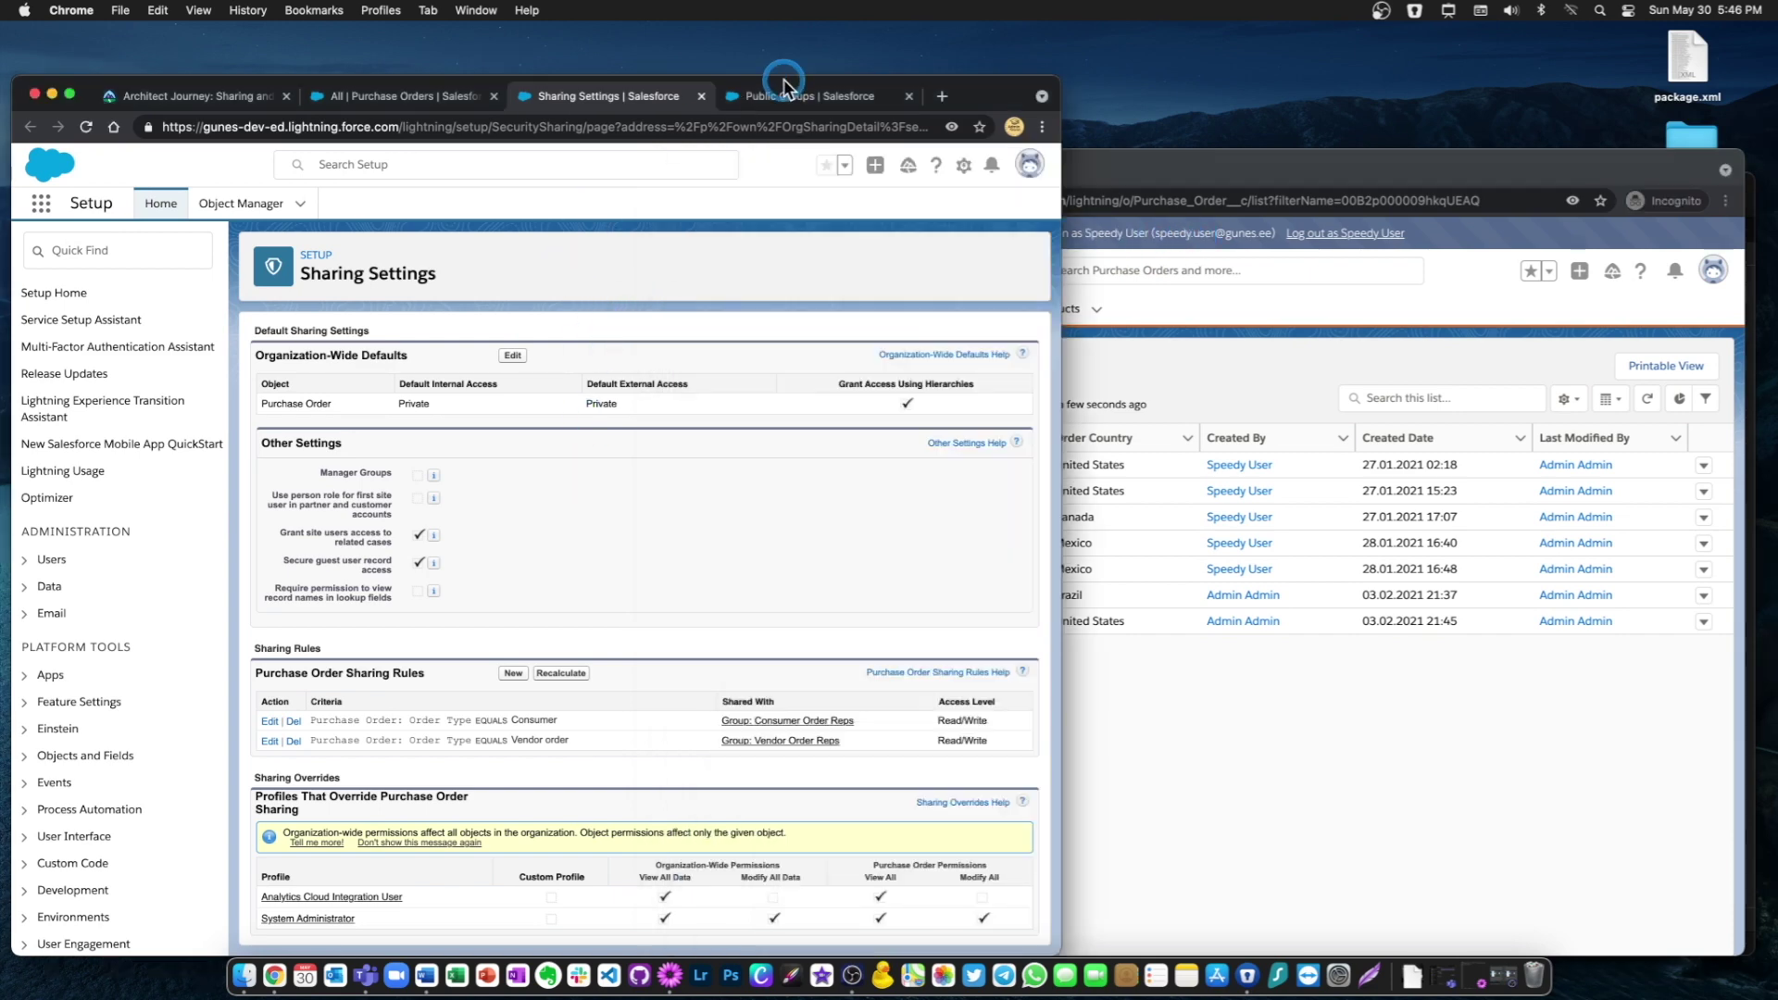
Alternate between the admin's 12-order Purchase Orders list and the rep's 7-order list, ending on the rep's
left_click(783, 89)
left_click(535, 625)
left_click(386, 538)
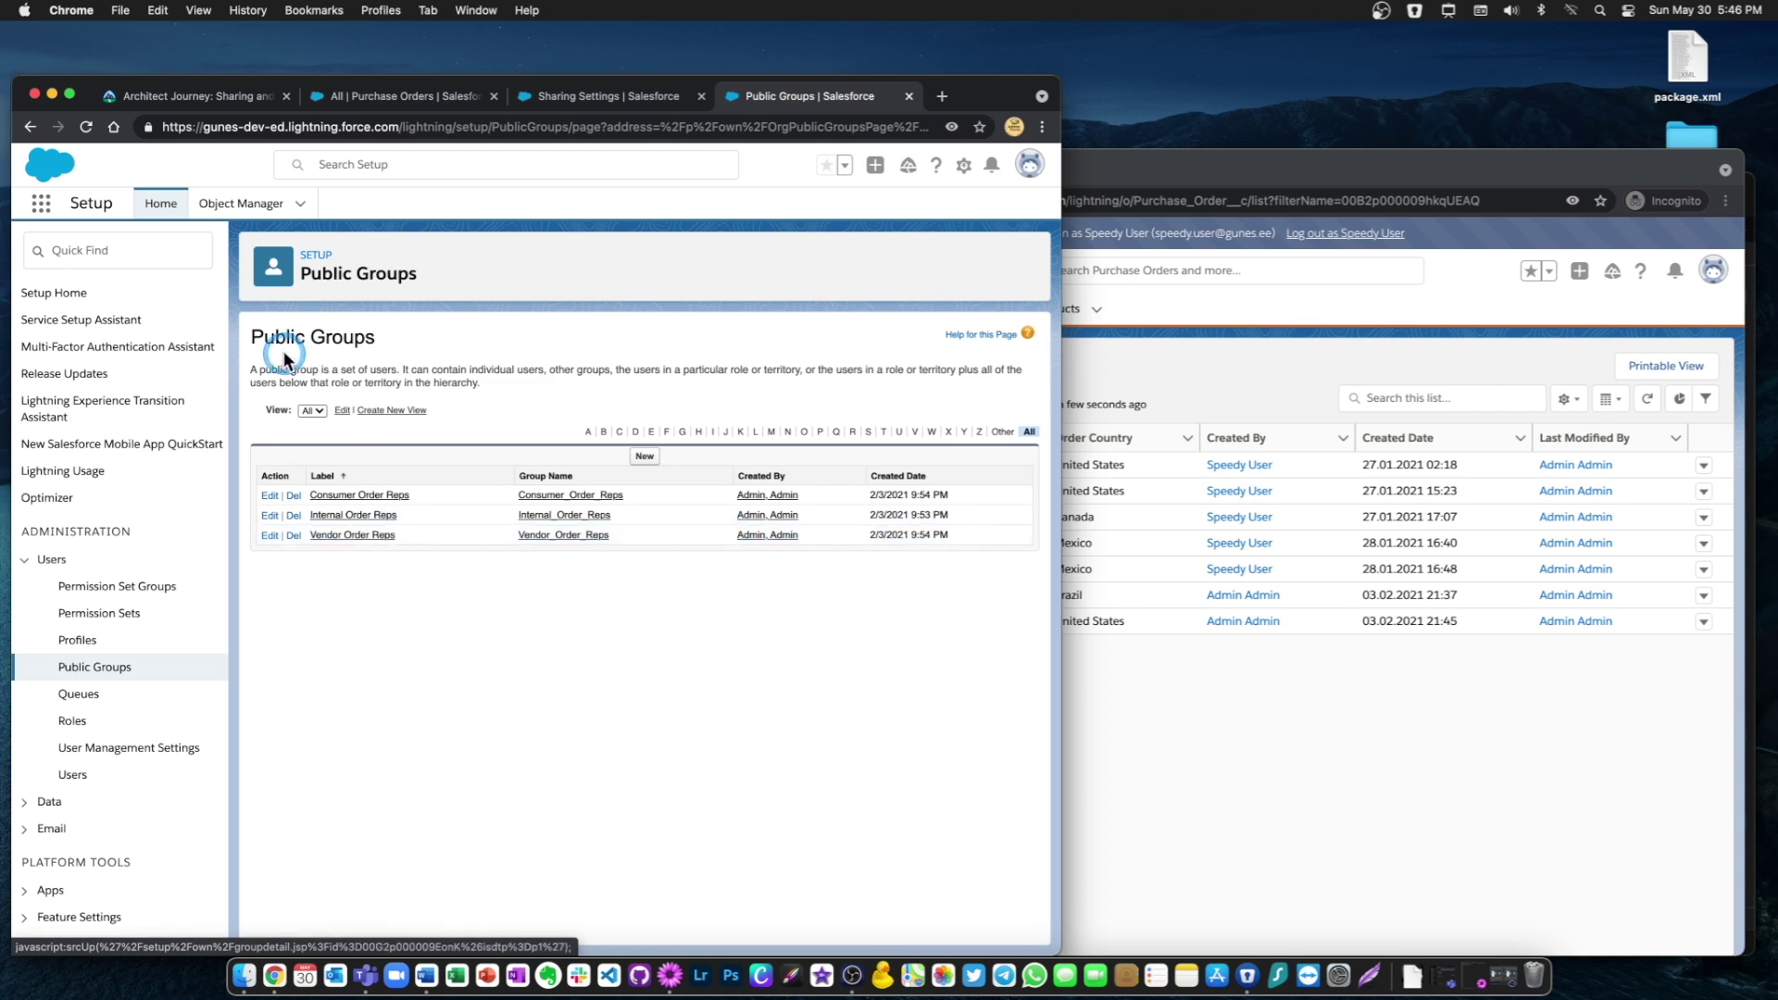
left_click(1355, 845)
left_click(951, 539)
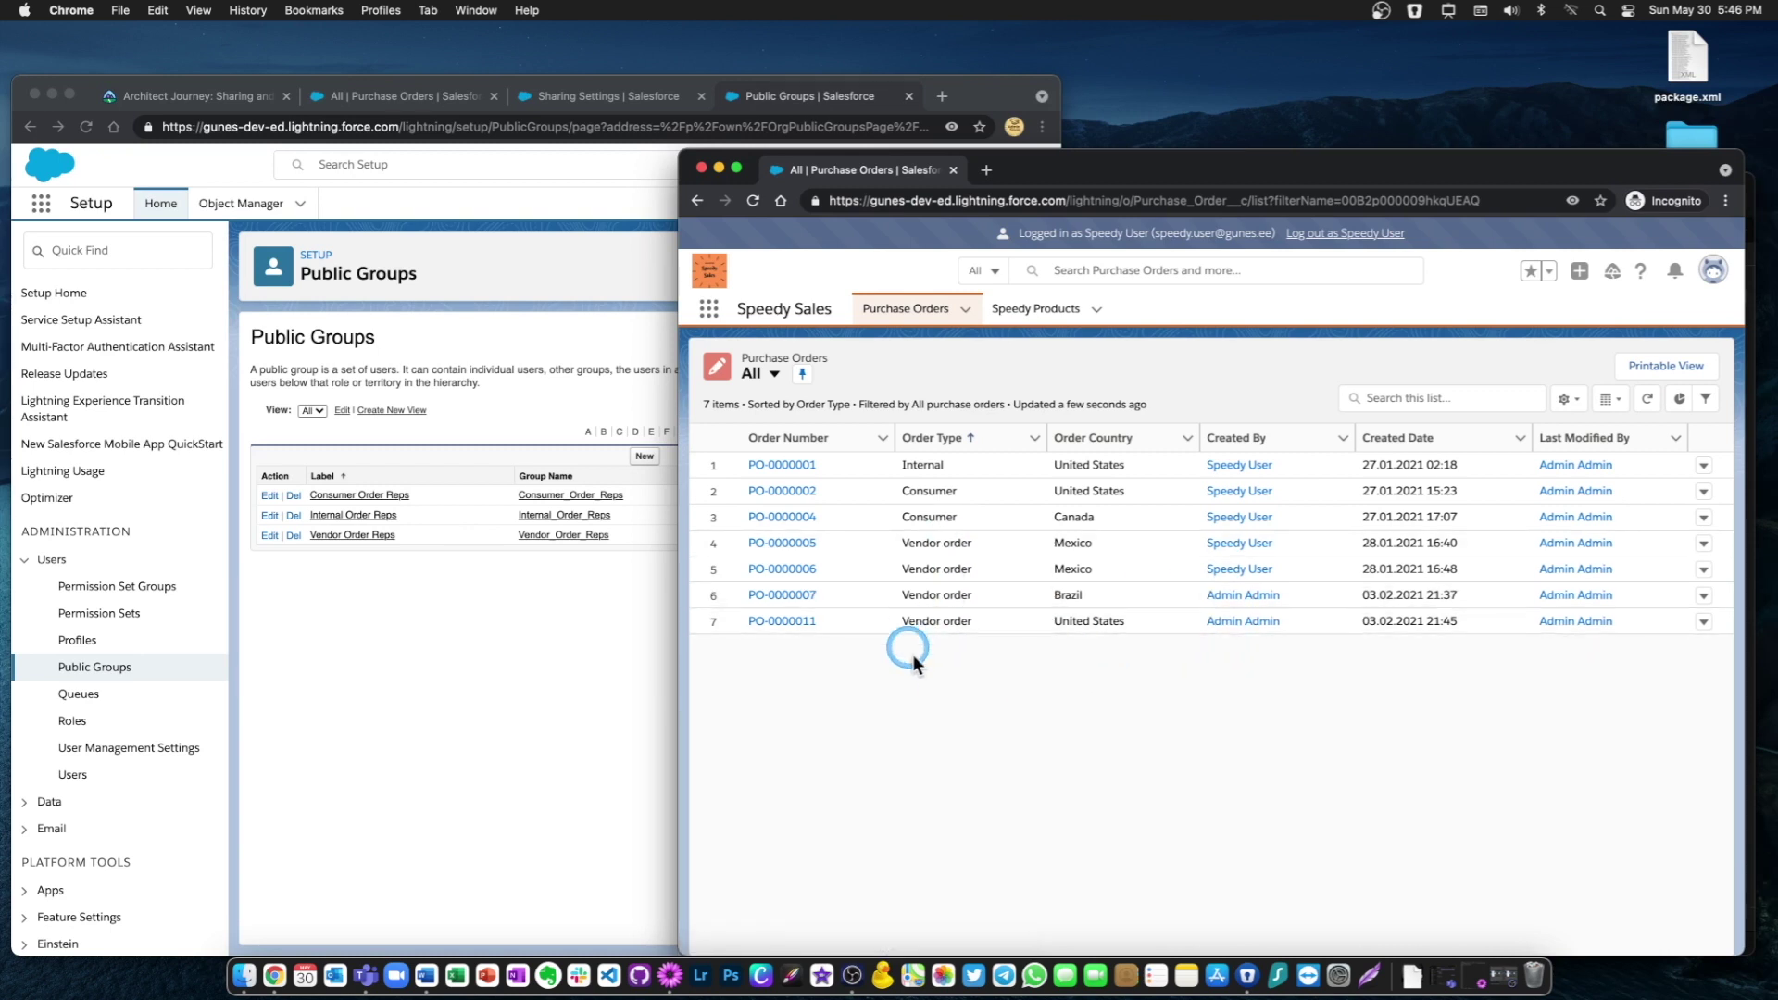
left_click(364, 100)
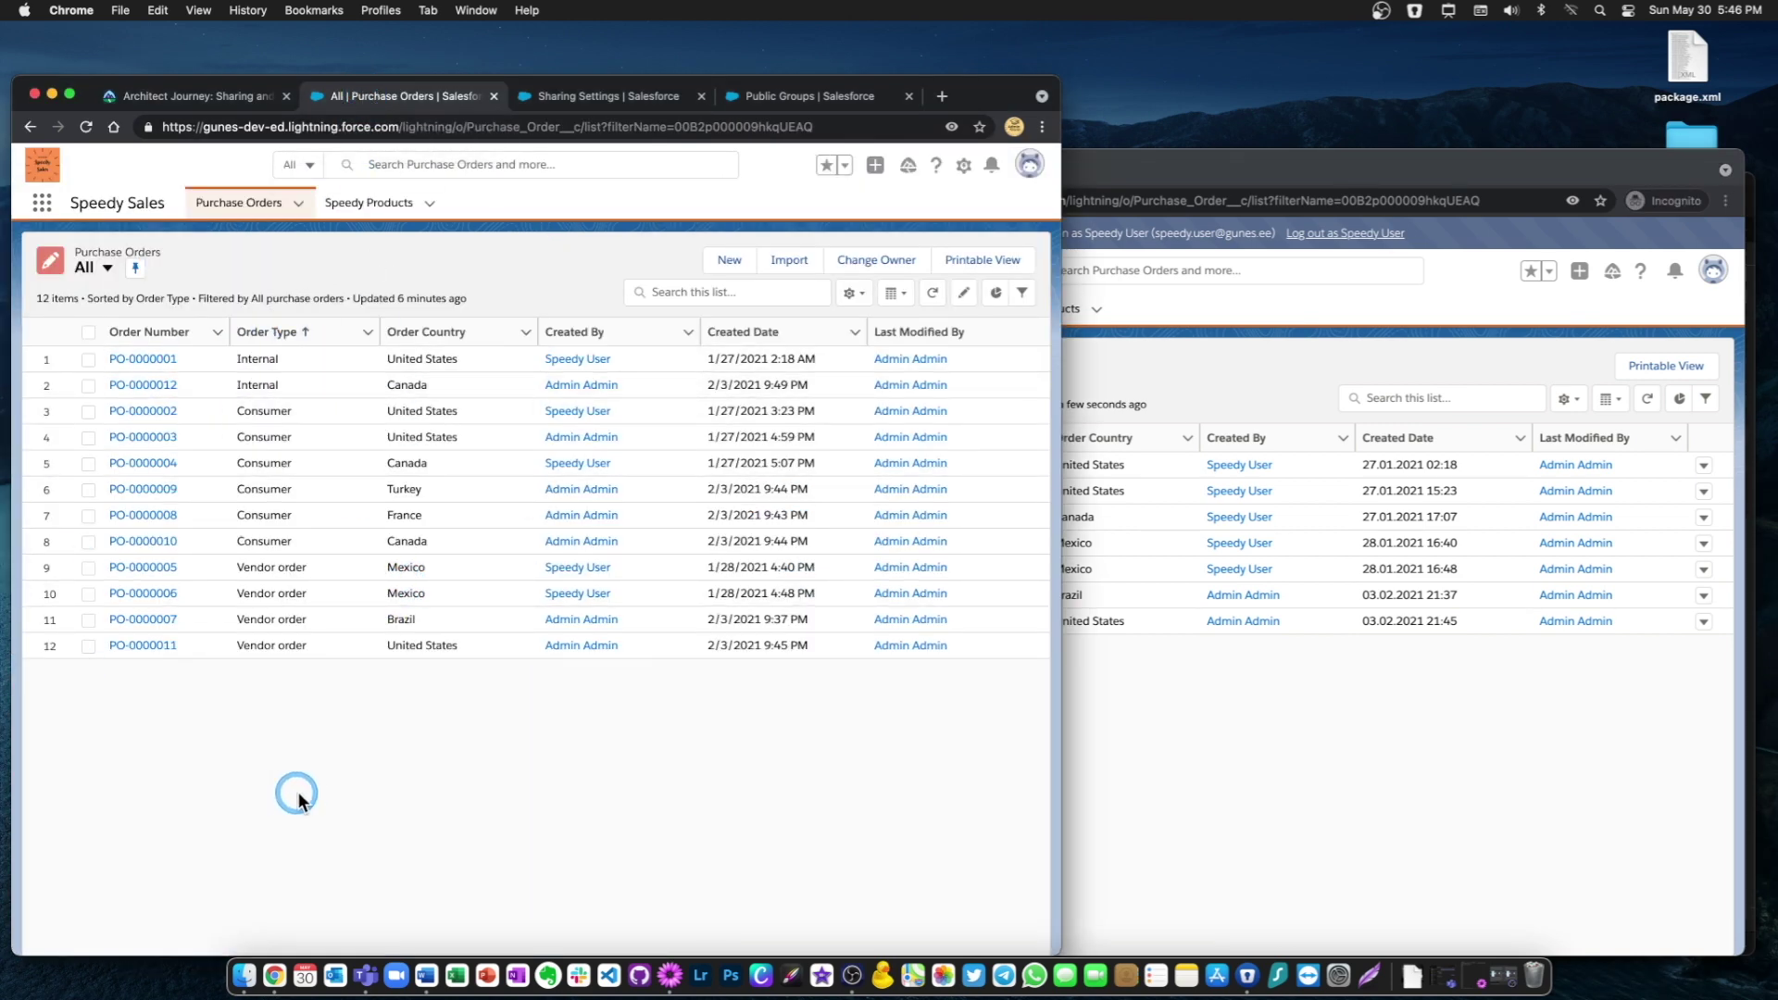
left_click(1176, 819)
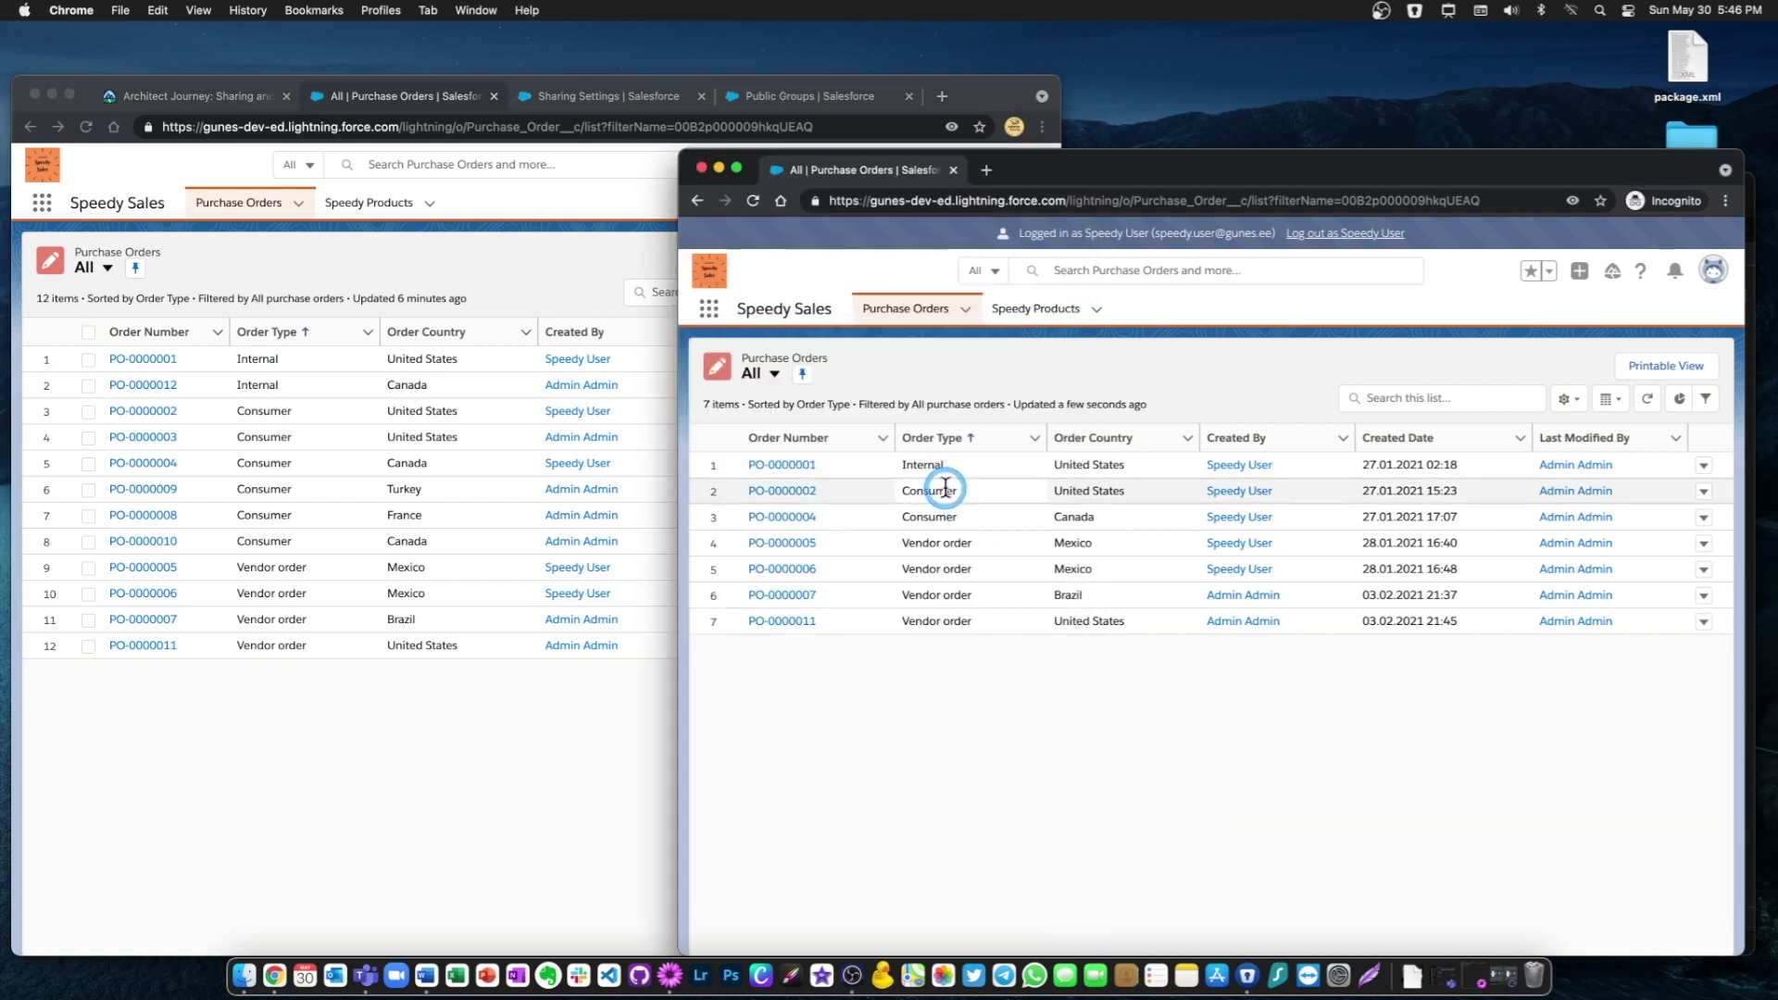
left_click(311, 808)
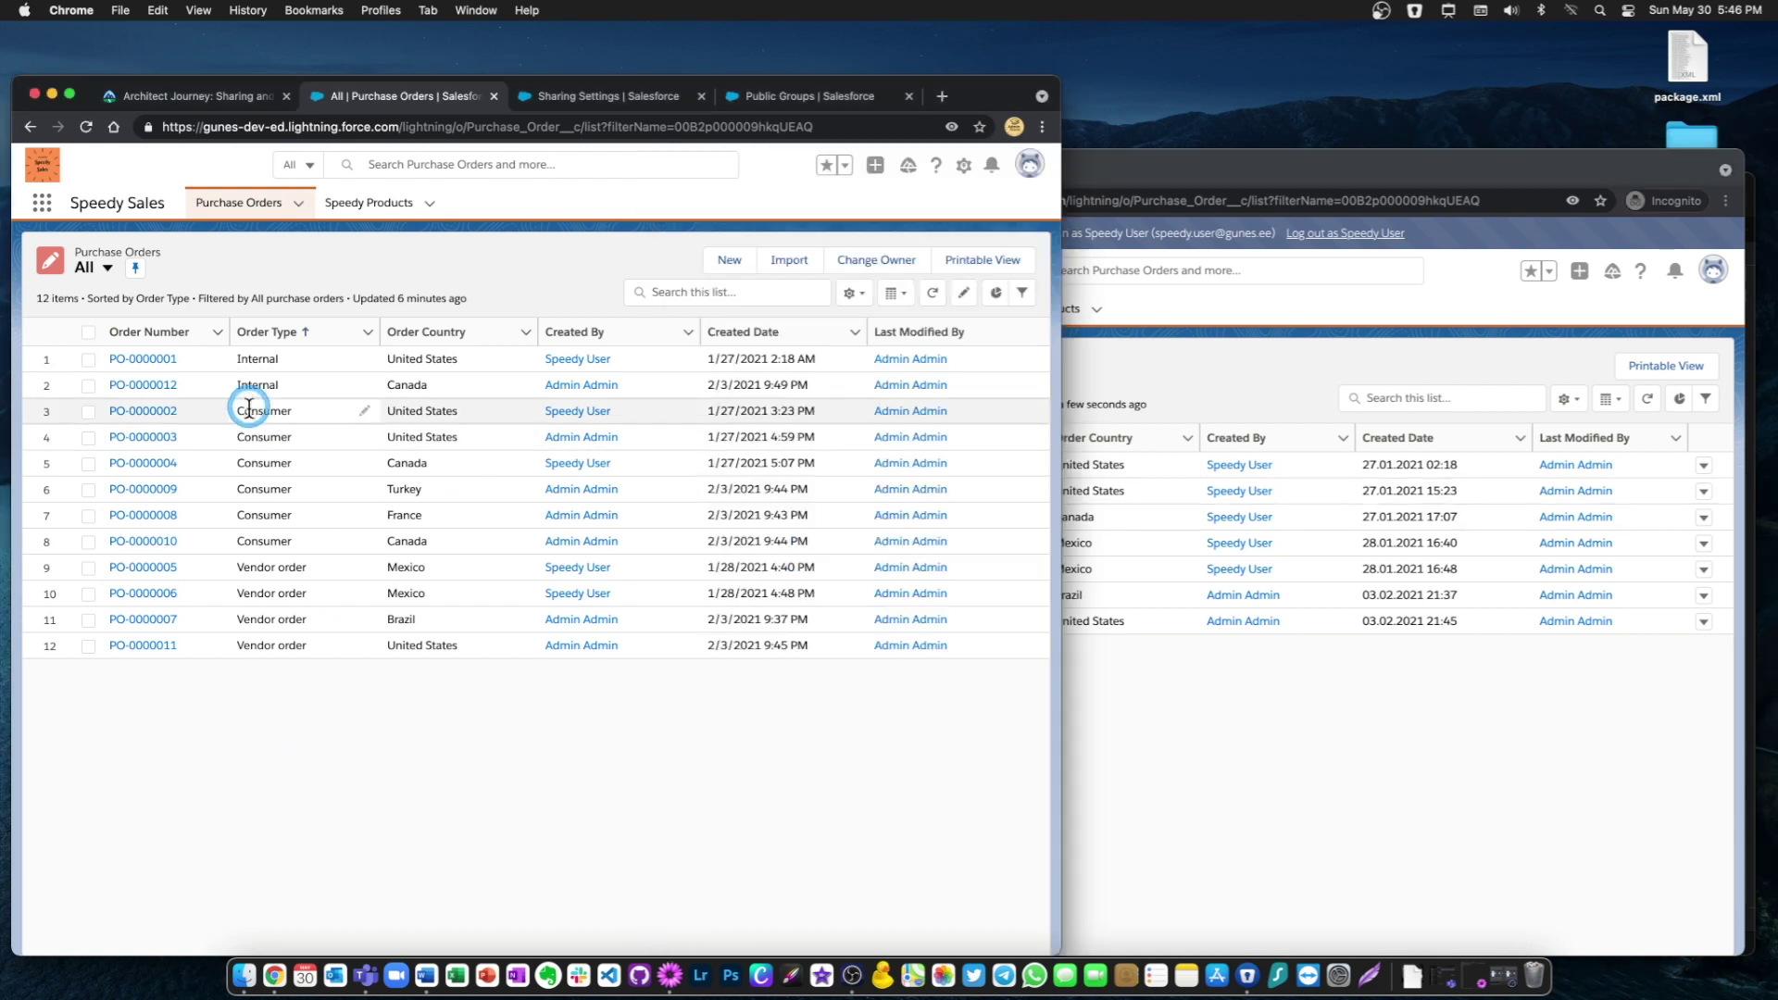
left_click(1349, 774)
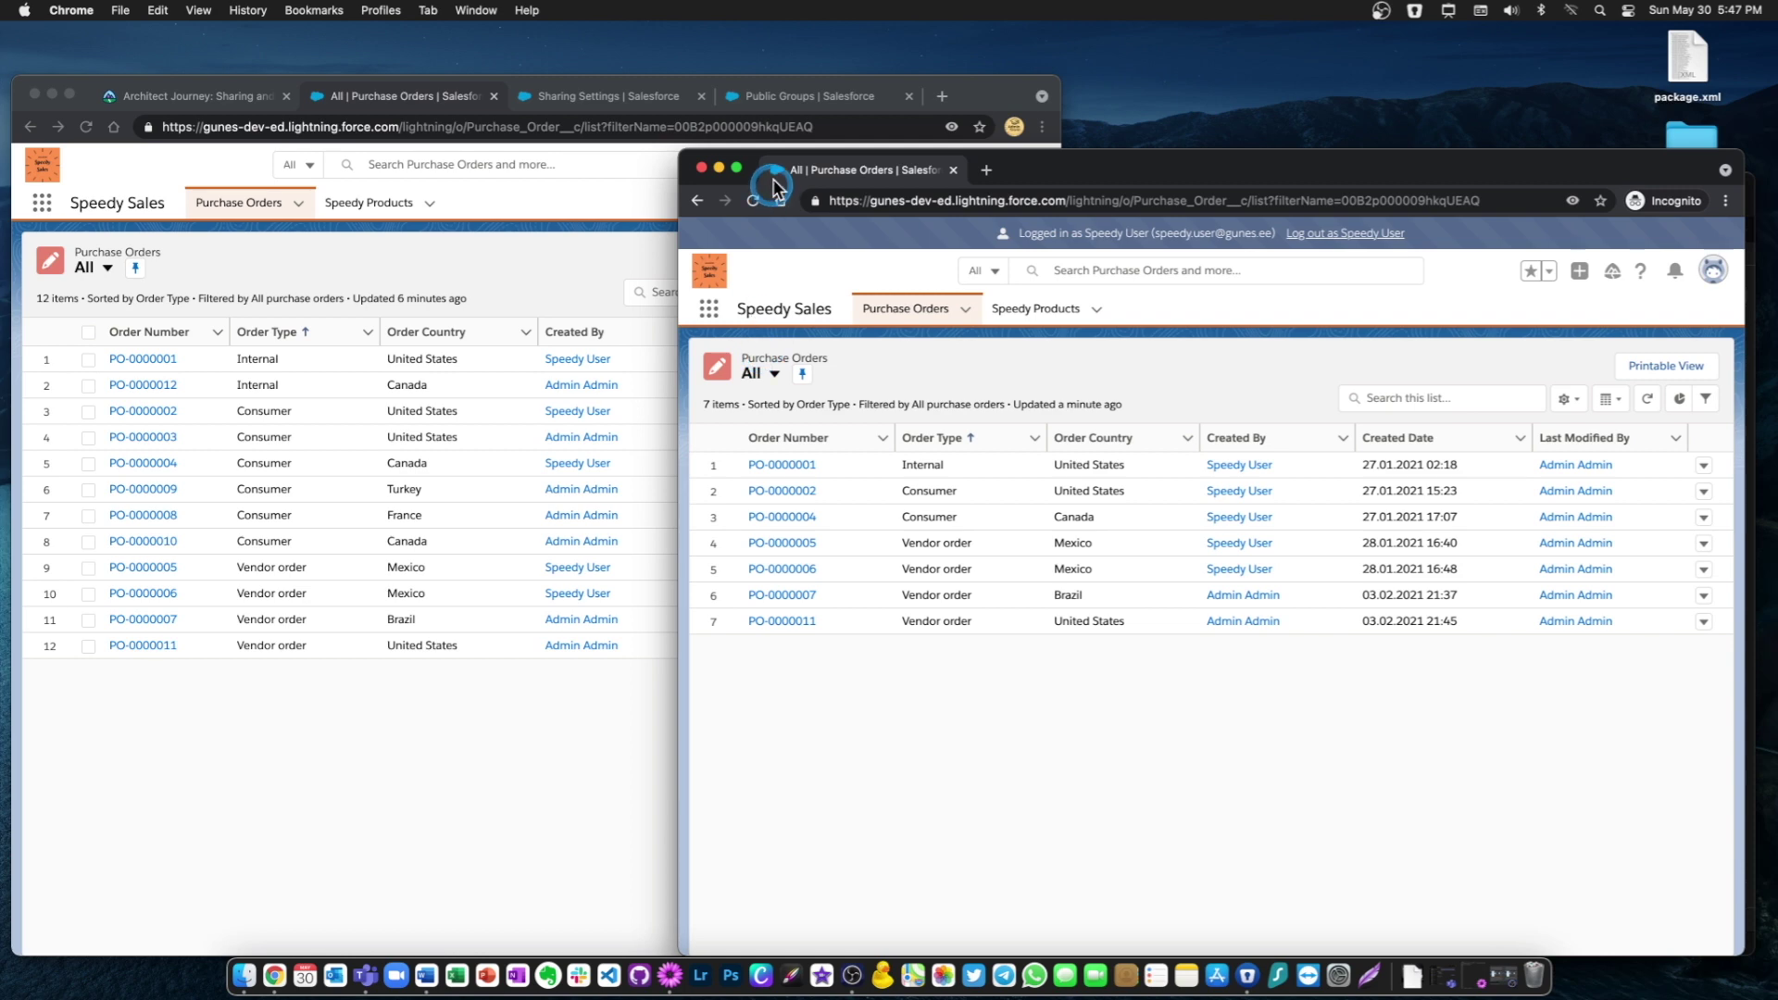
Bring up the Public Groups list in the admin window
left_click(801, 98)
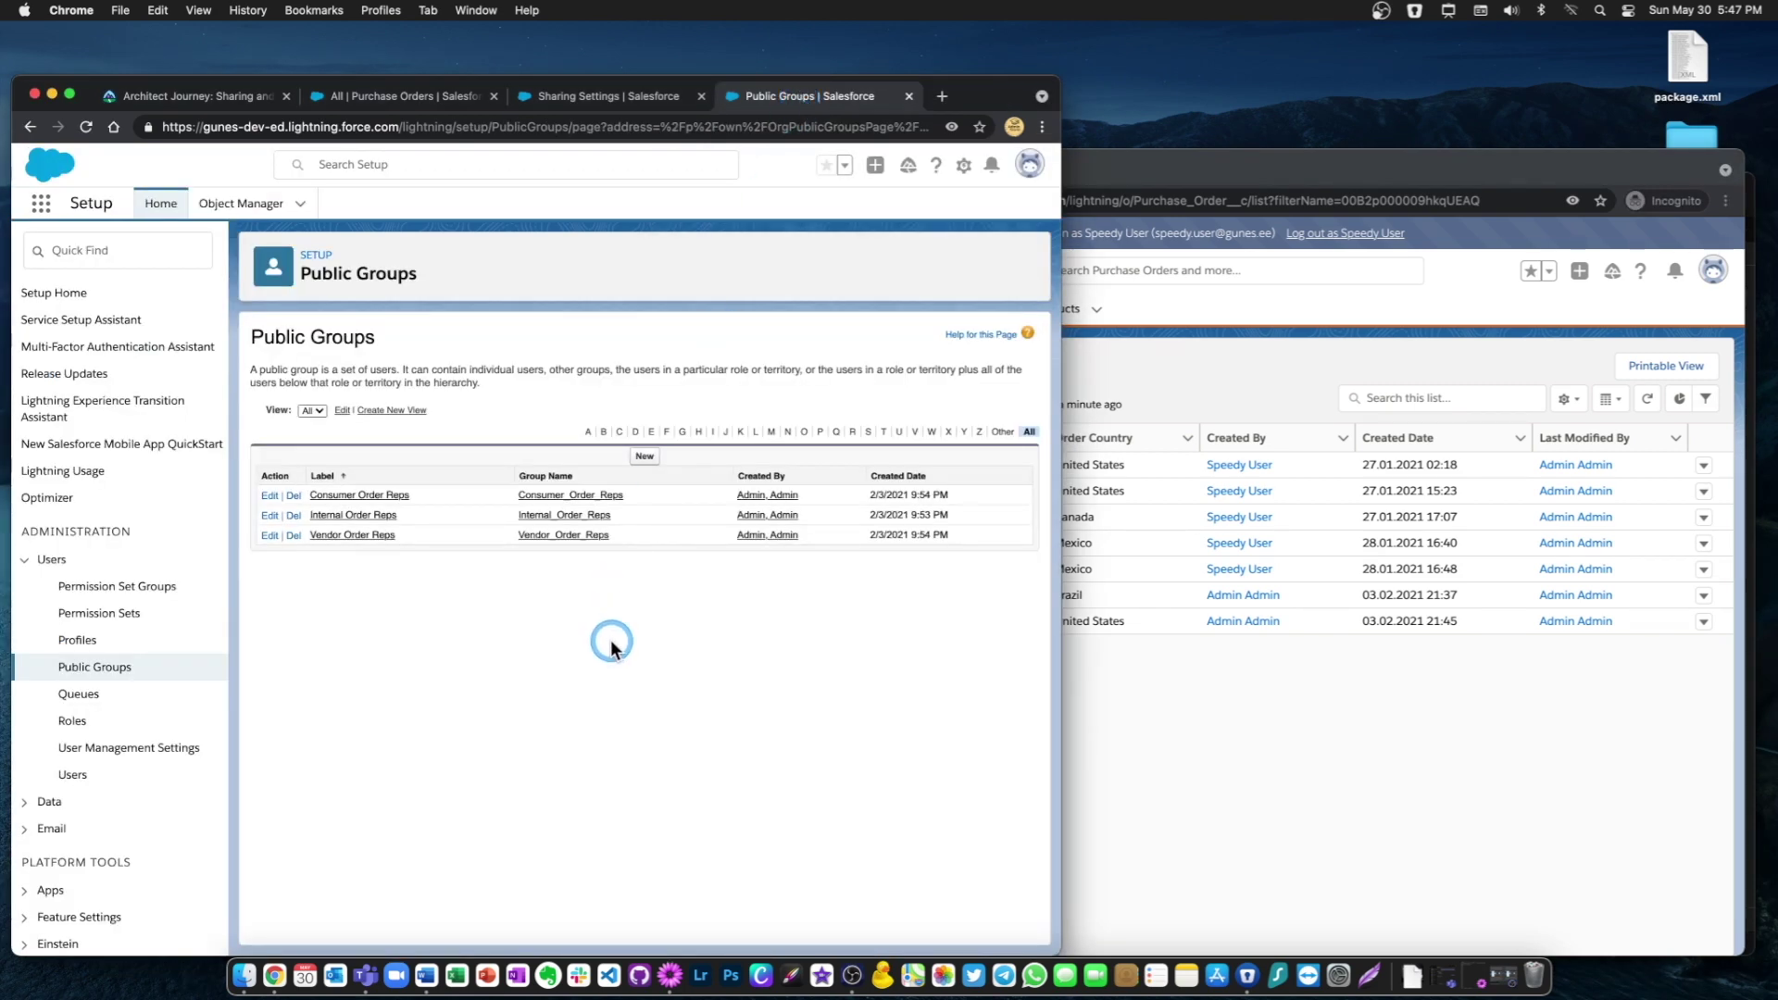
left_click_drag(248, 336, 386, 344)
left_click(390, 387)
left_click(423, 645)
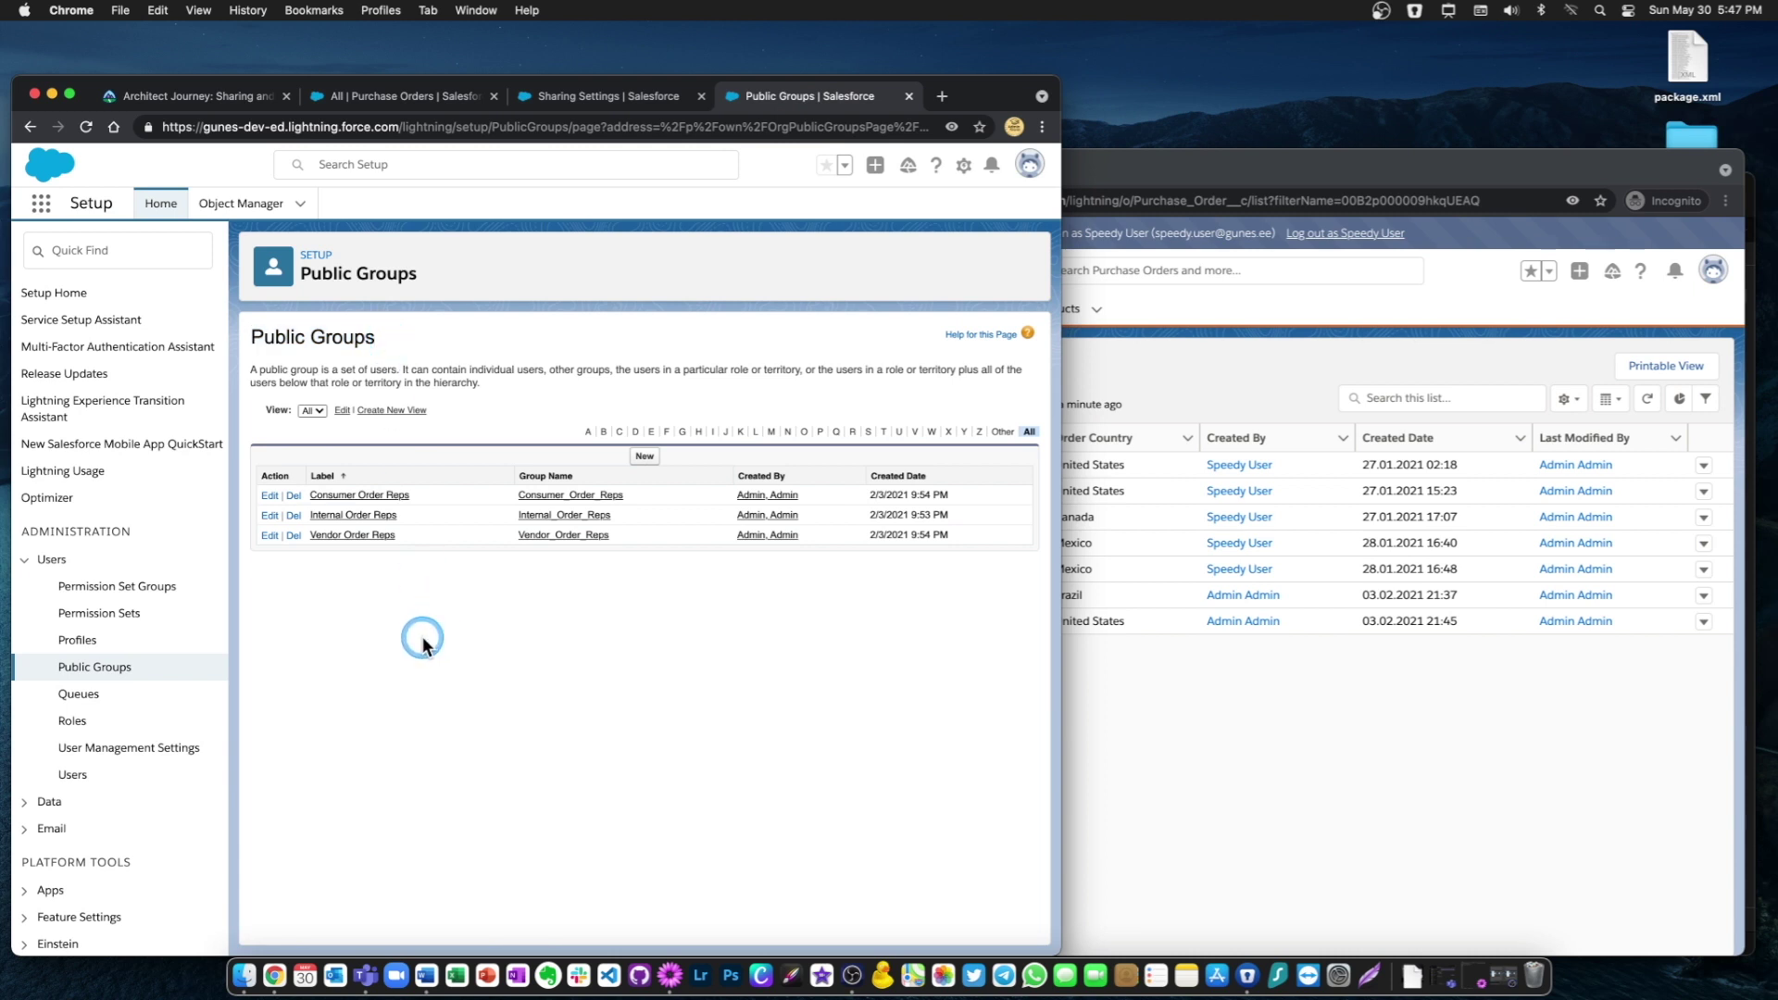
left_click_drag(245, 335, 485, 341)
left_click(480, 346)
Confirm the rep user is a selected member of Vendor Order Reps, then cancel without saving
left_click(270, 536)
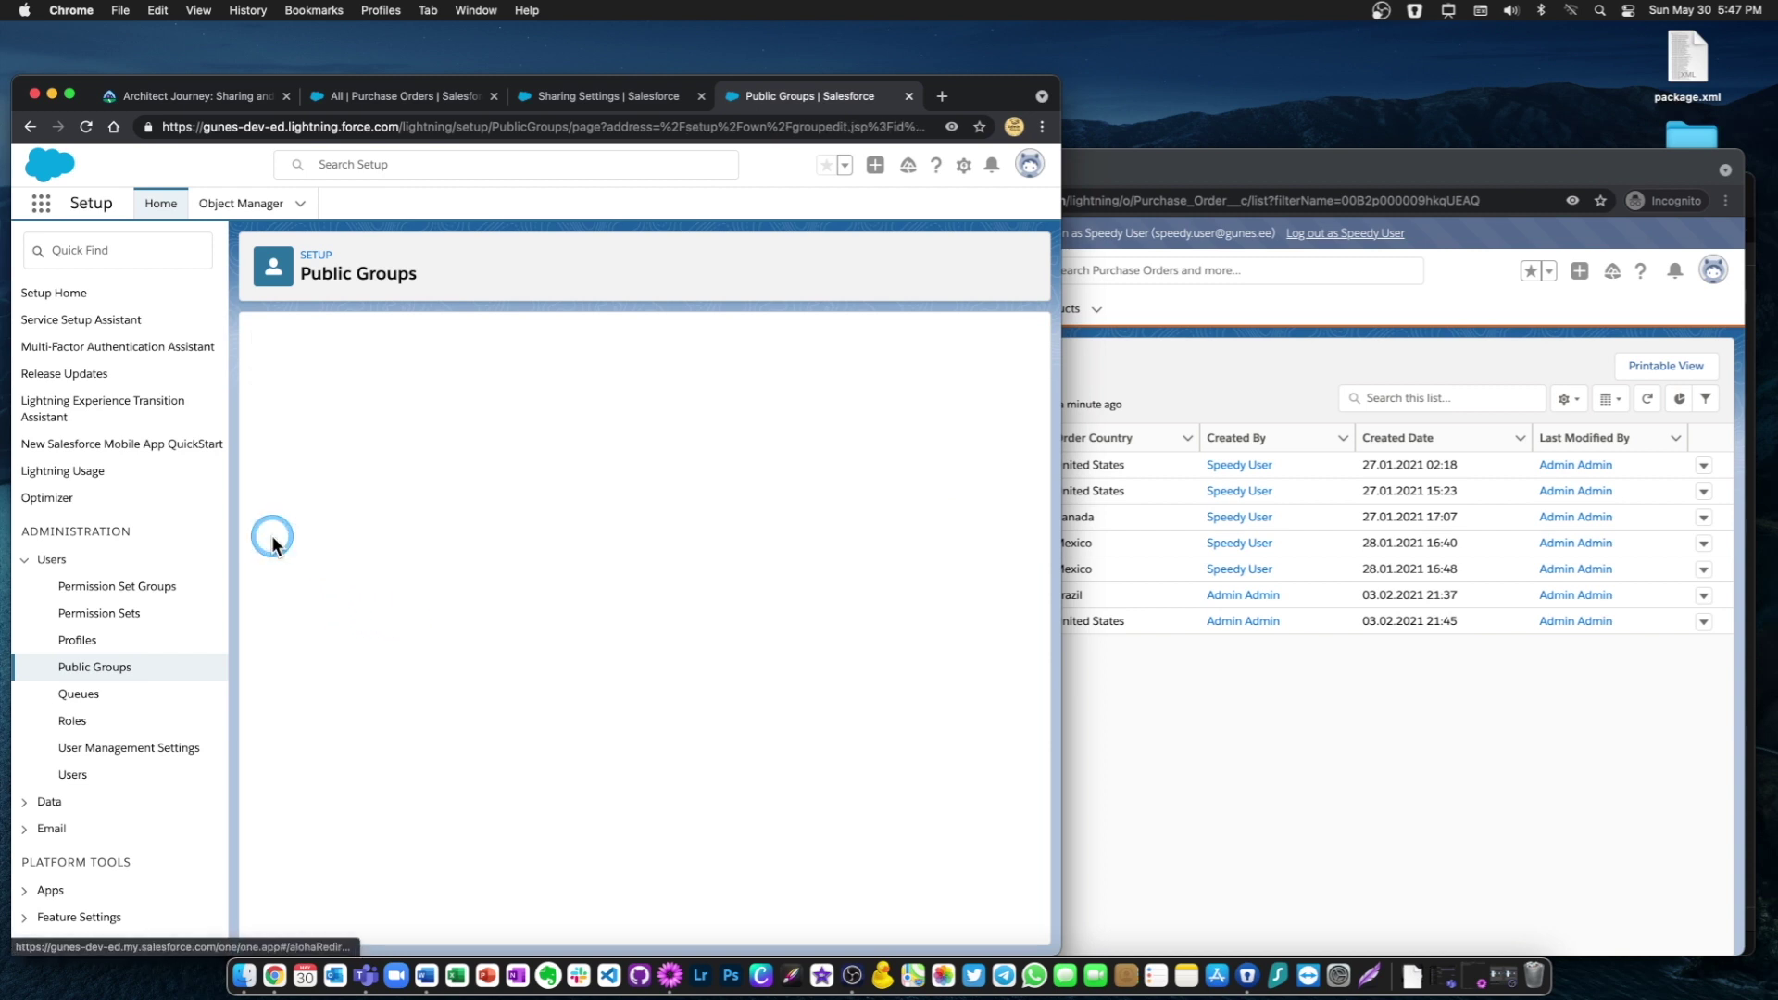
left_click(493, 554)
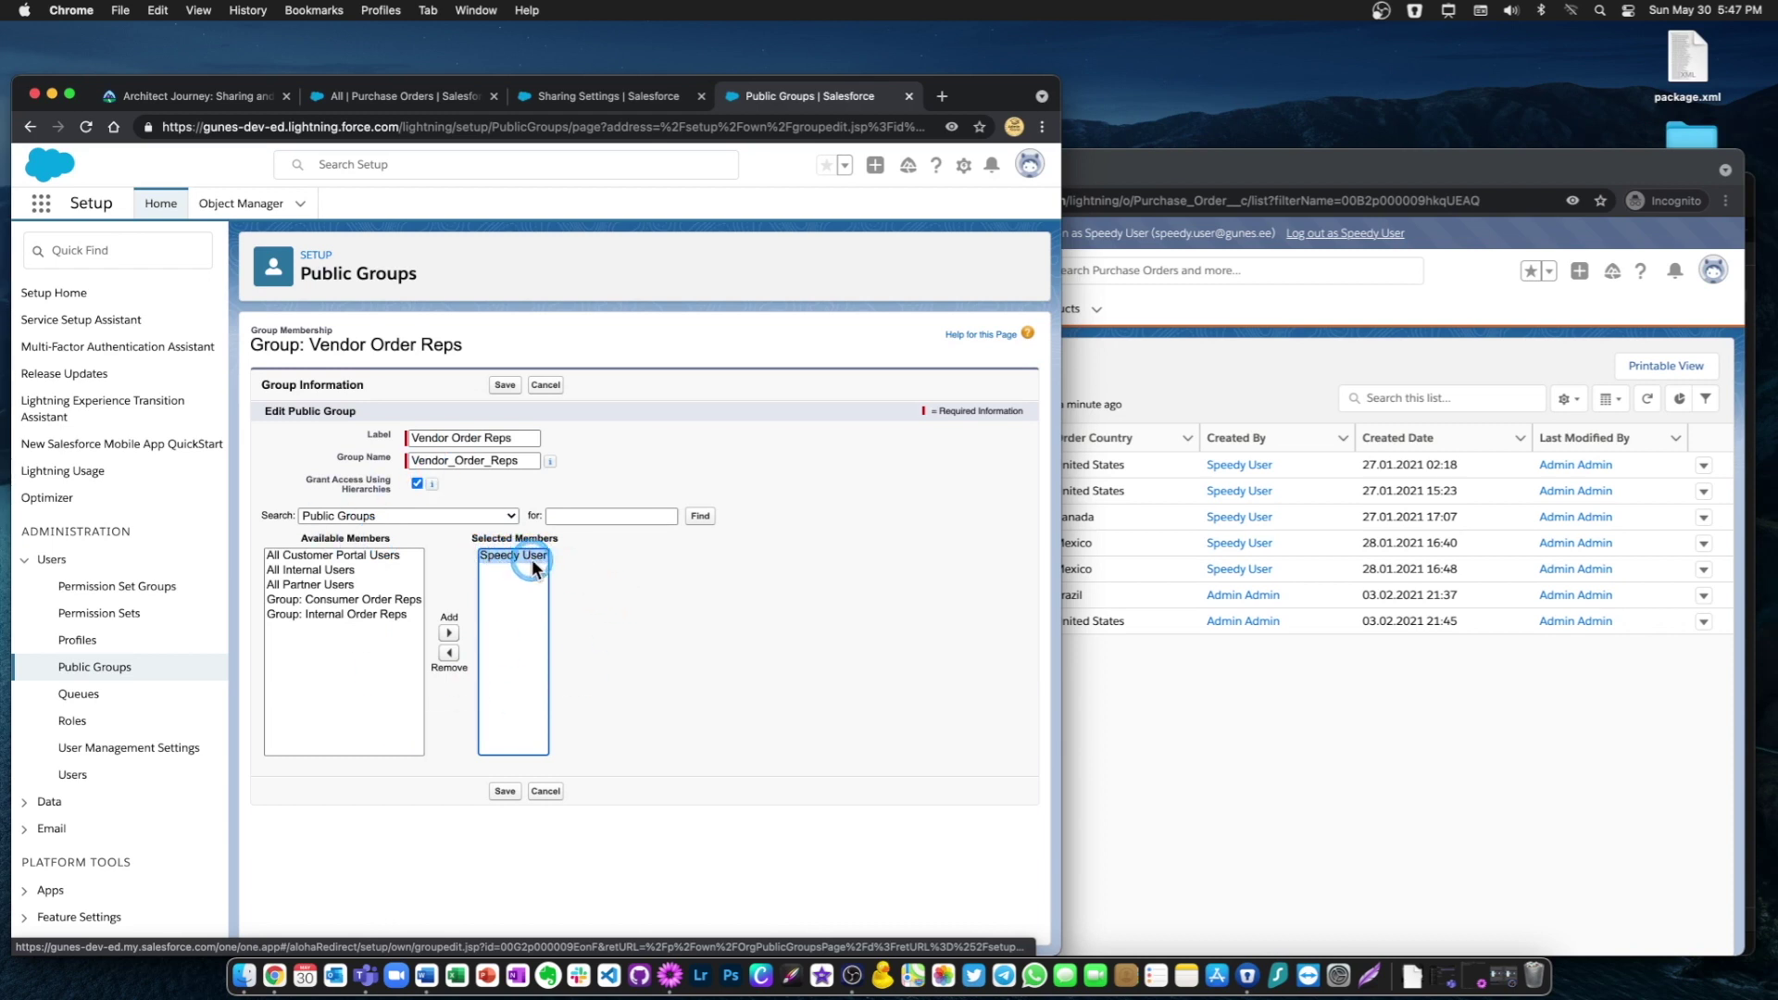
left_click(546, 385)
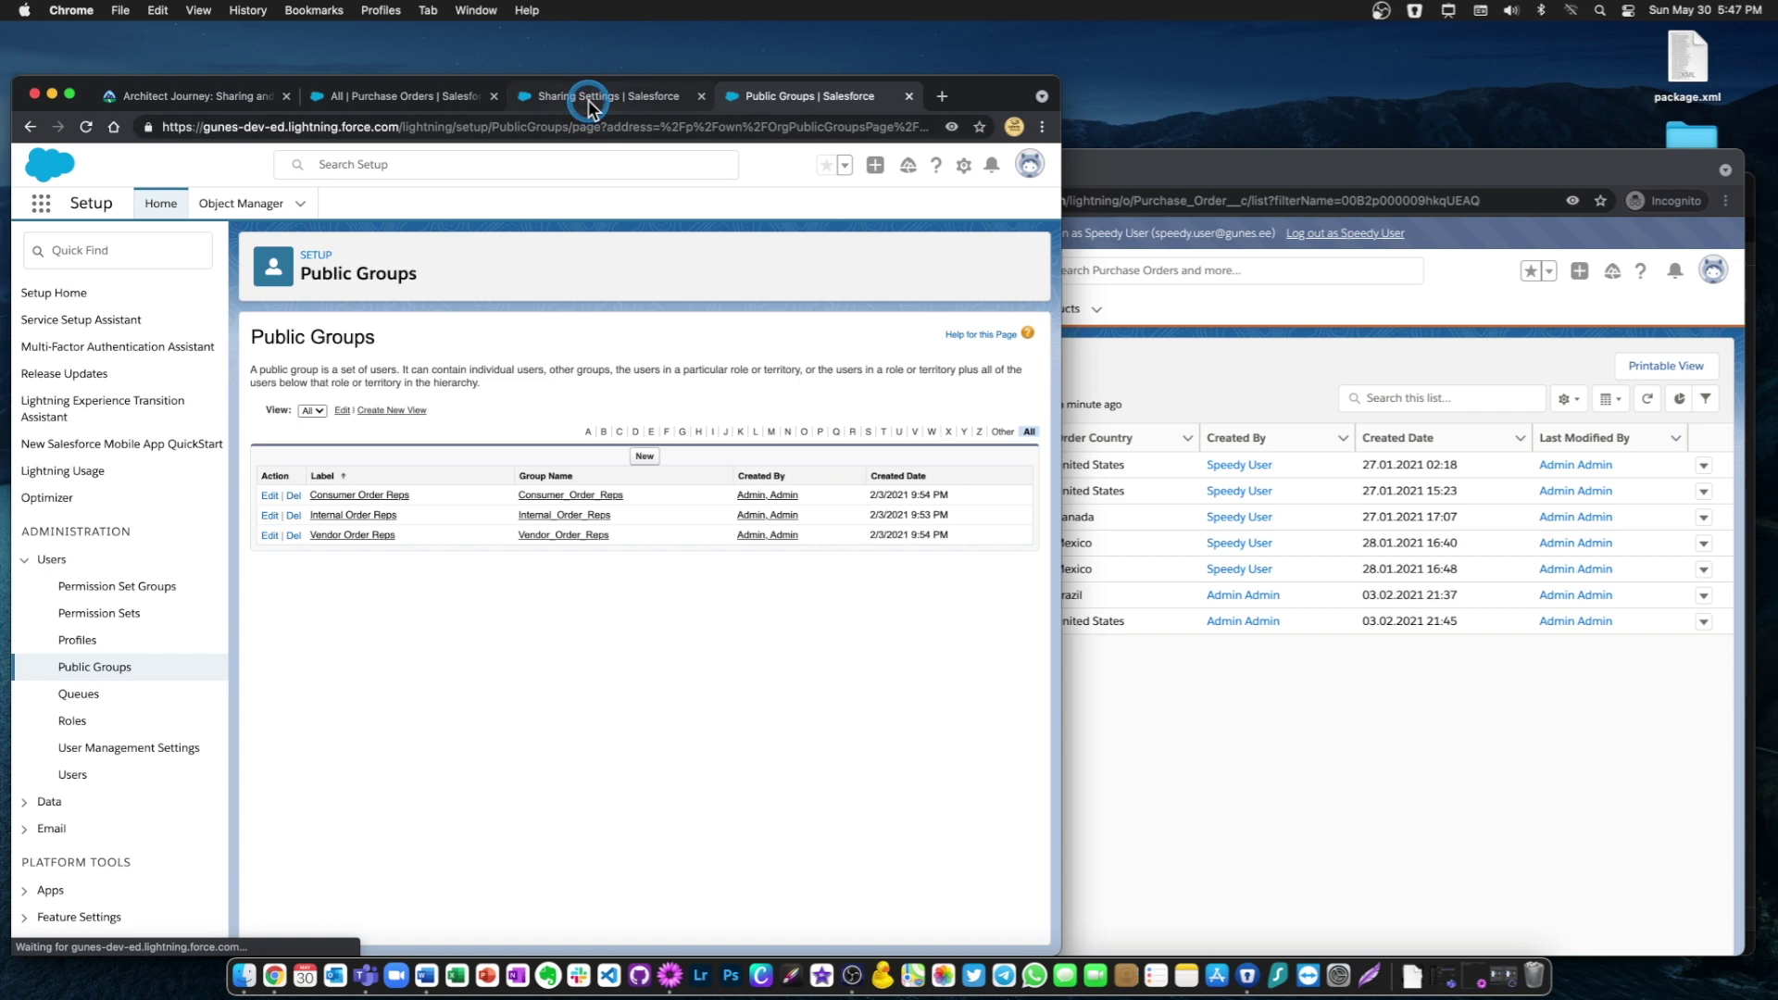
Open Sharing Settings through a Quick Find search for 'sharing se'
left_click(582, 100)
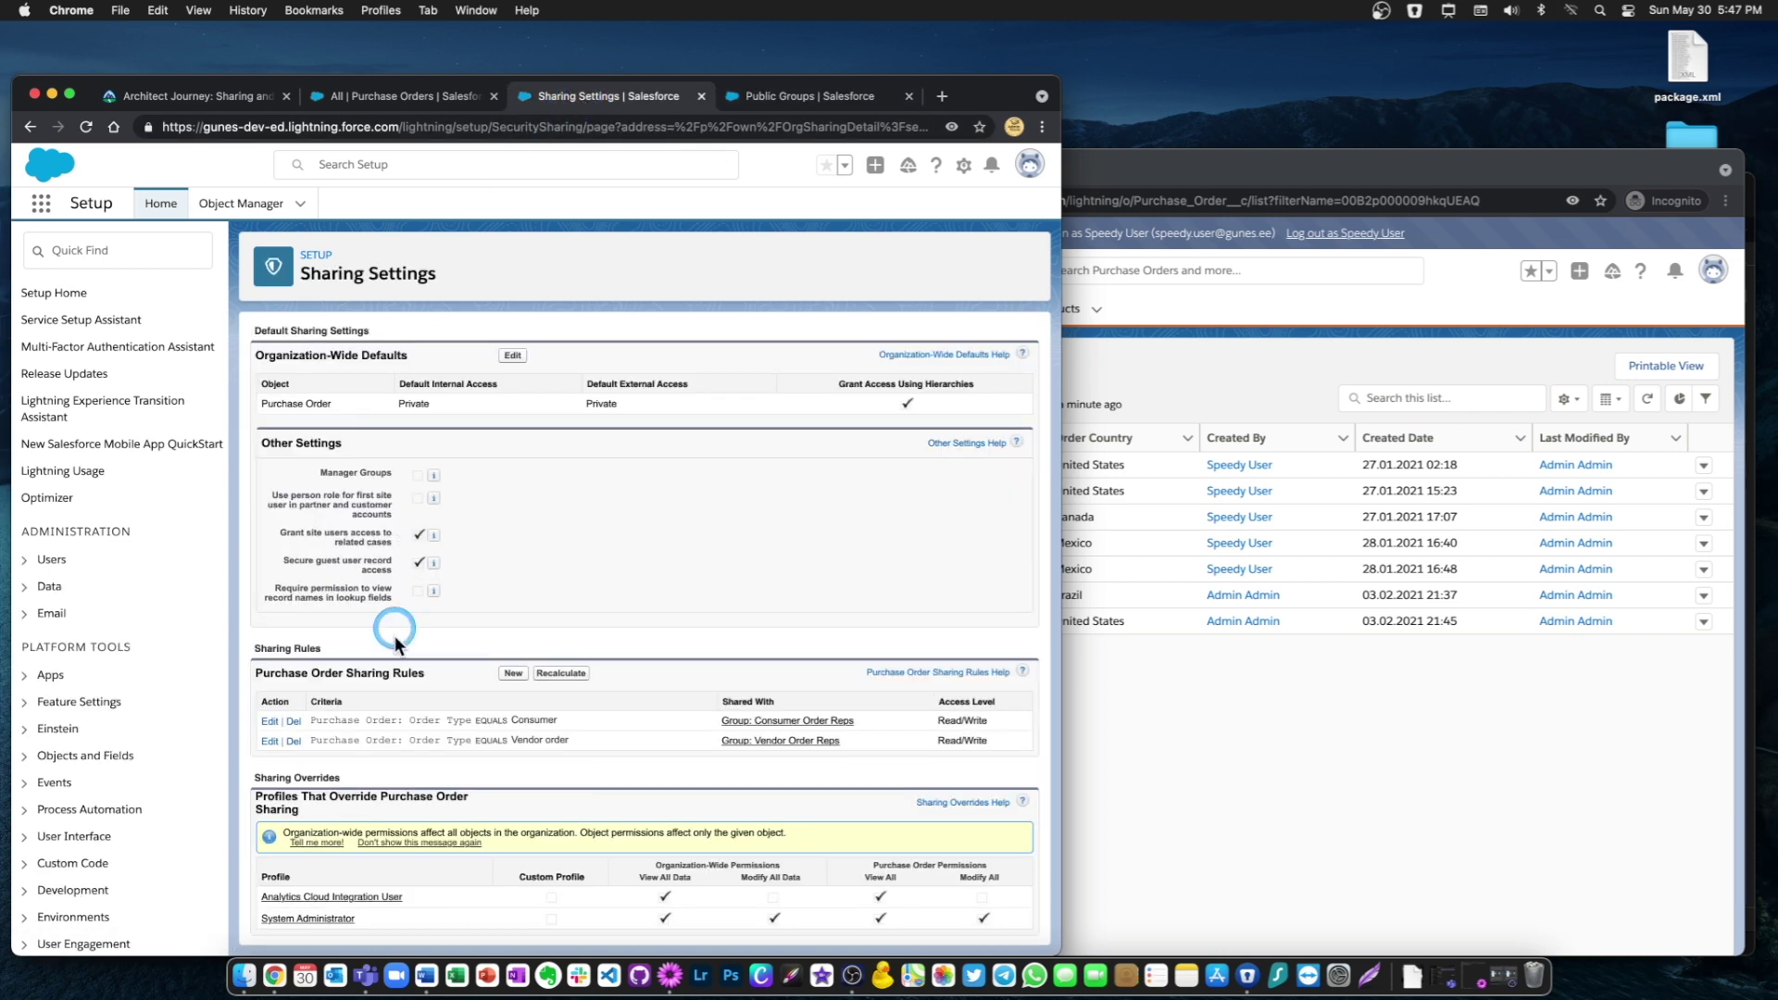
scroll(525, 551, "up", 3)
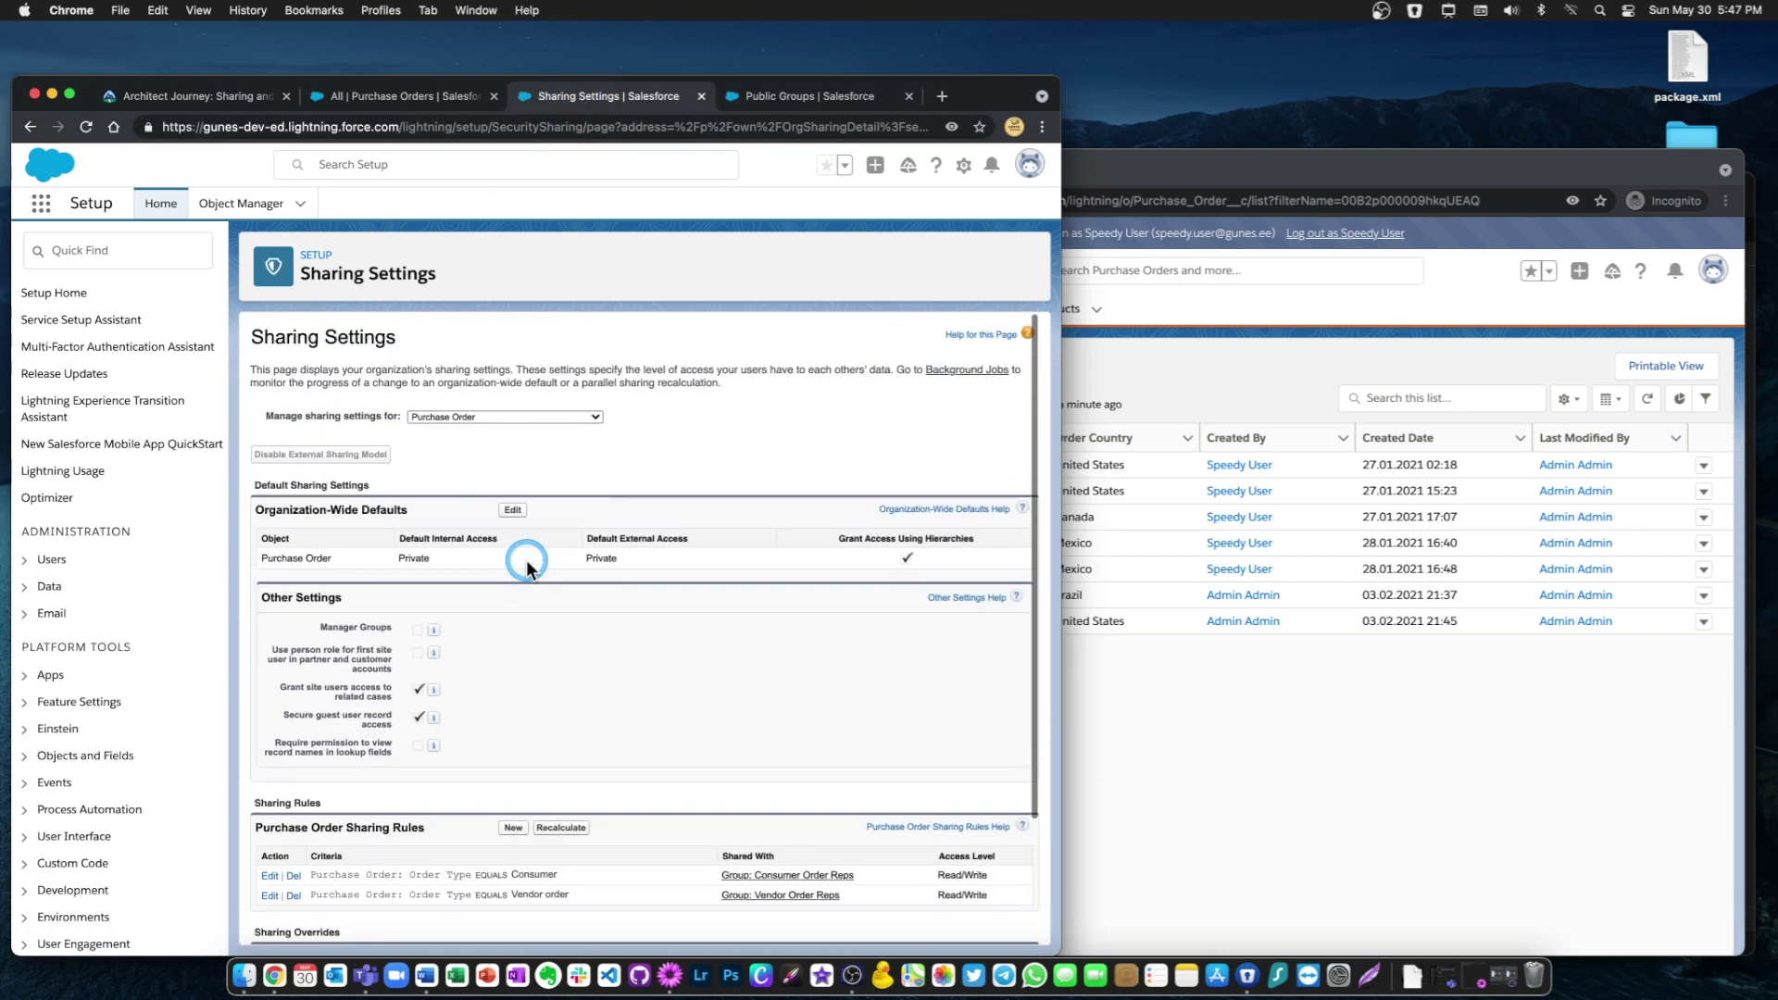
left_click(62, 257)
type("sharing se")
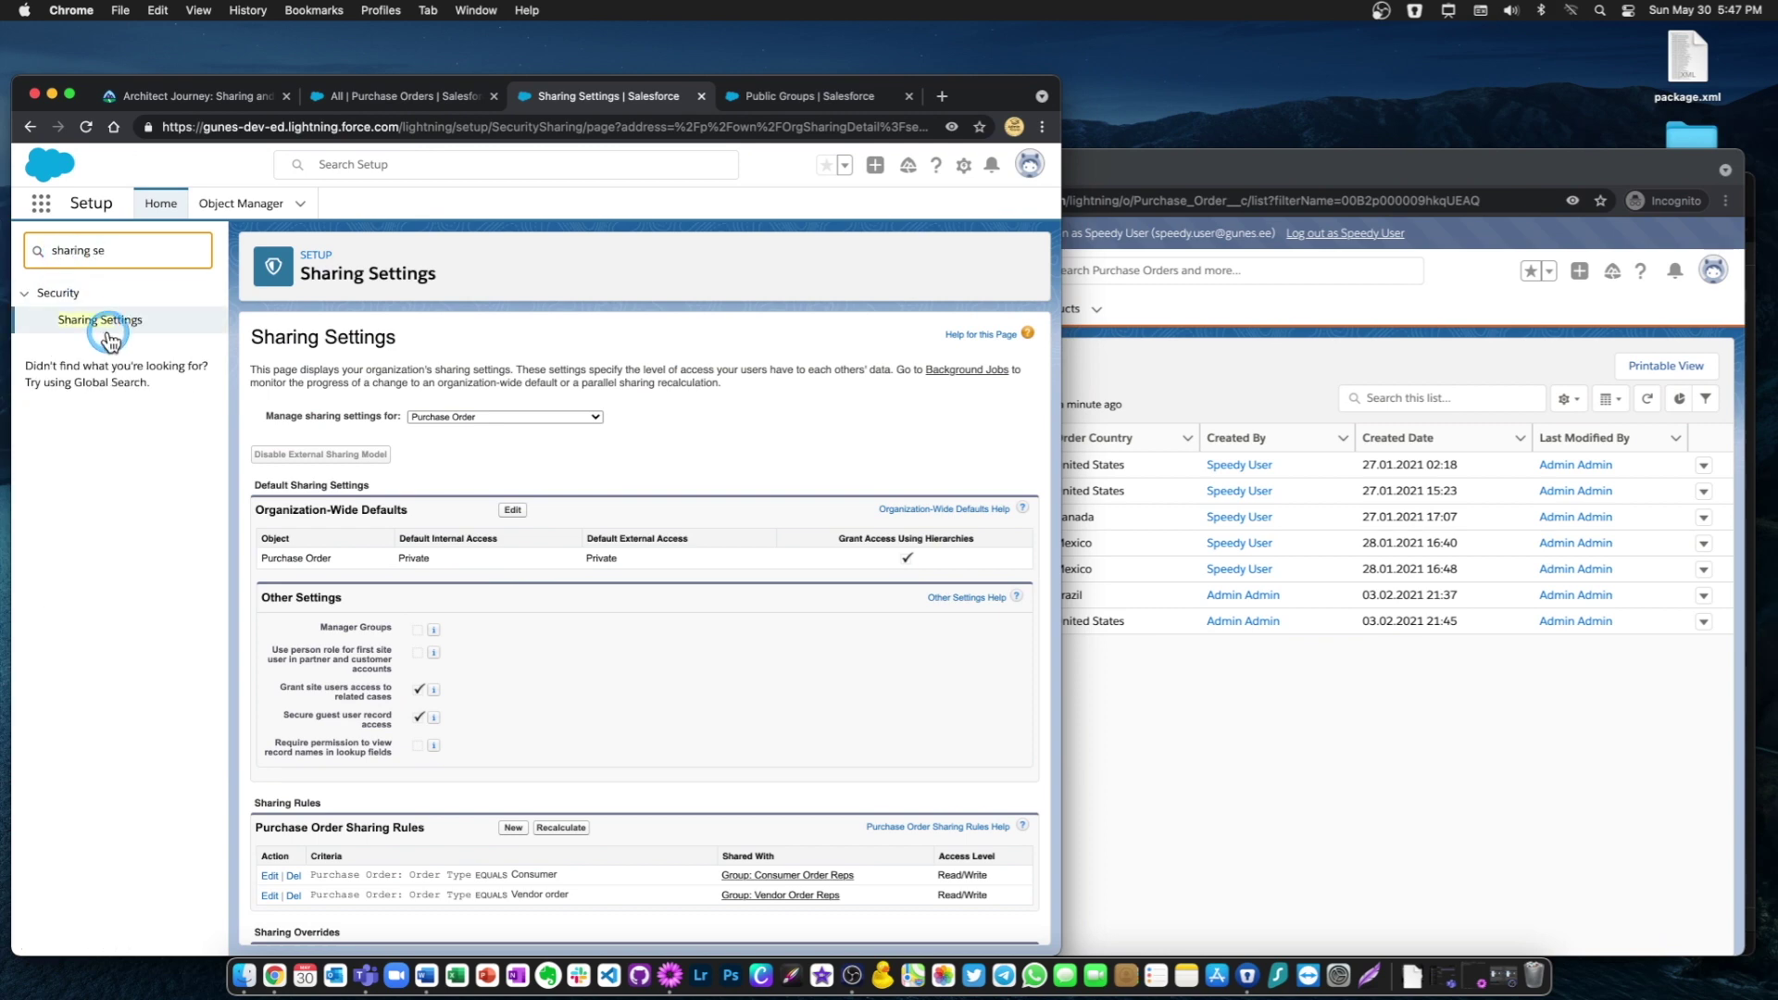
left_click(111, 321)
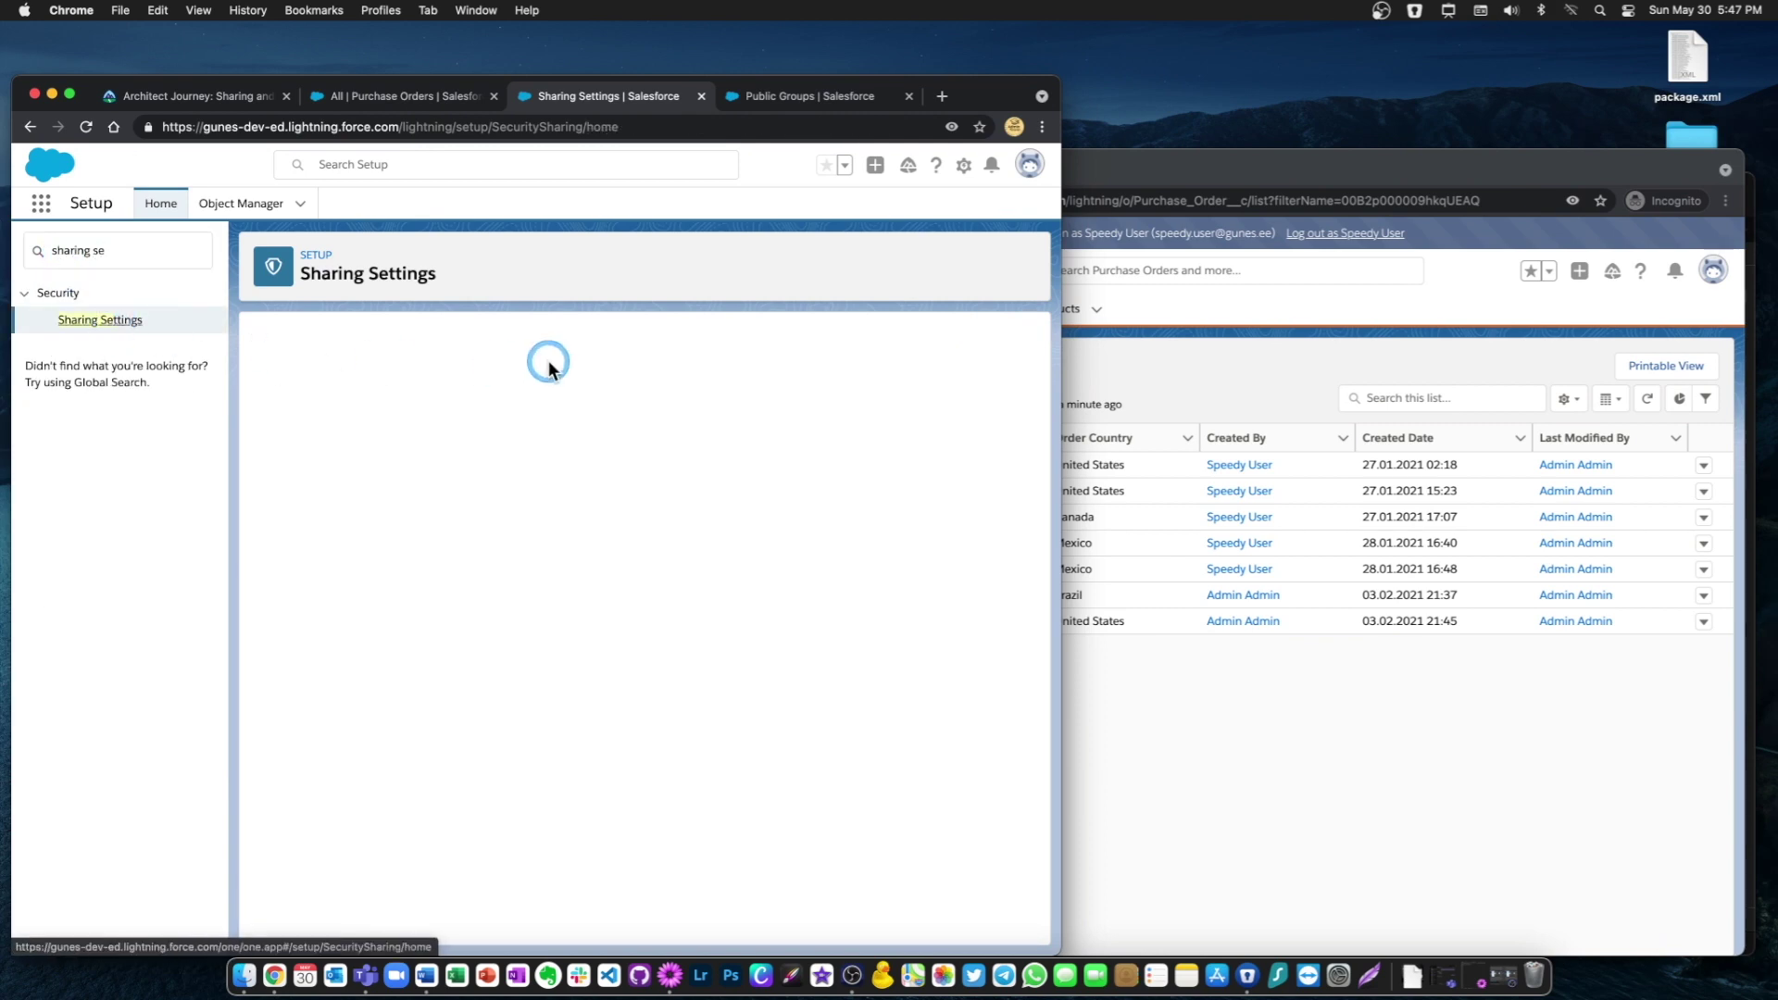
Limit Sharing Settings to Purchase Order to review its Private defaults and two Read/Write rules
left_click(556, 422)
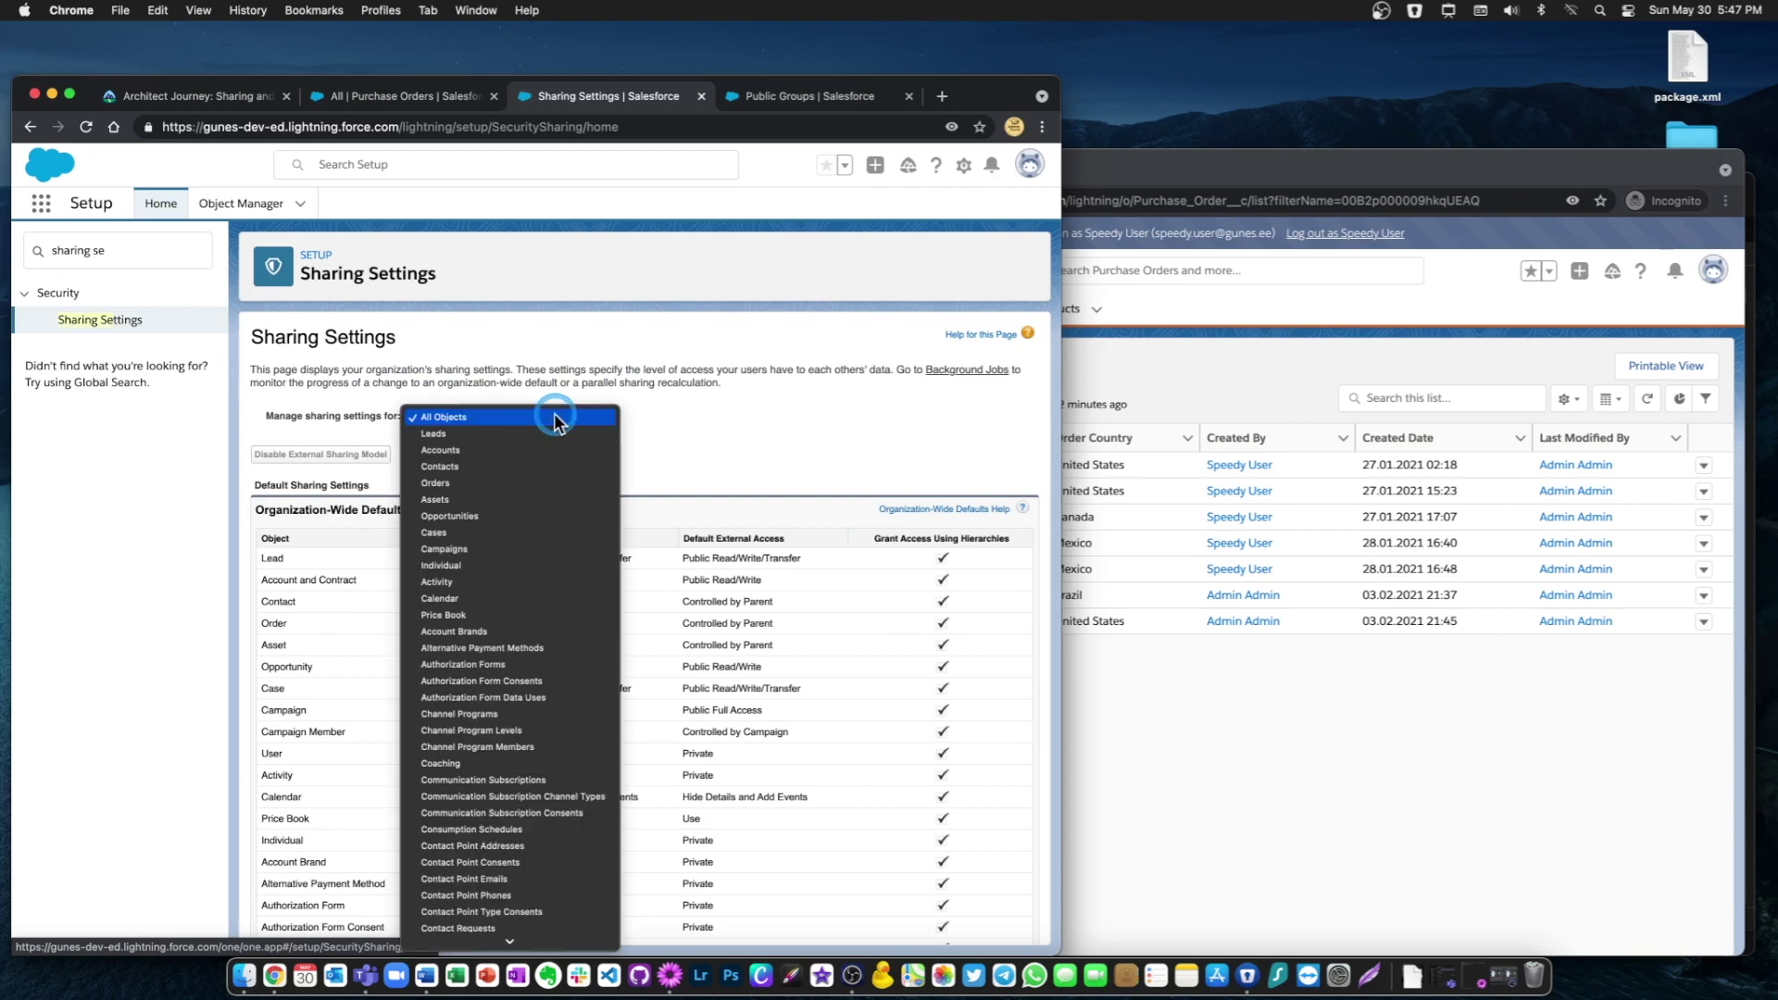
scroll(547, 576, "down", 5)
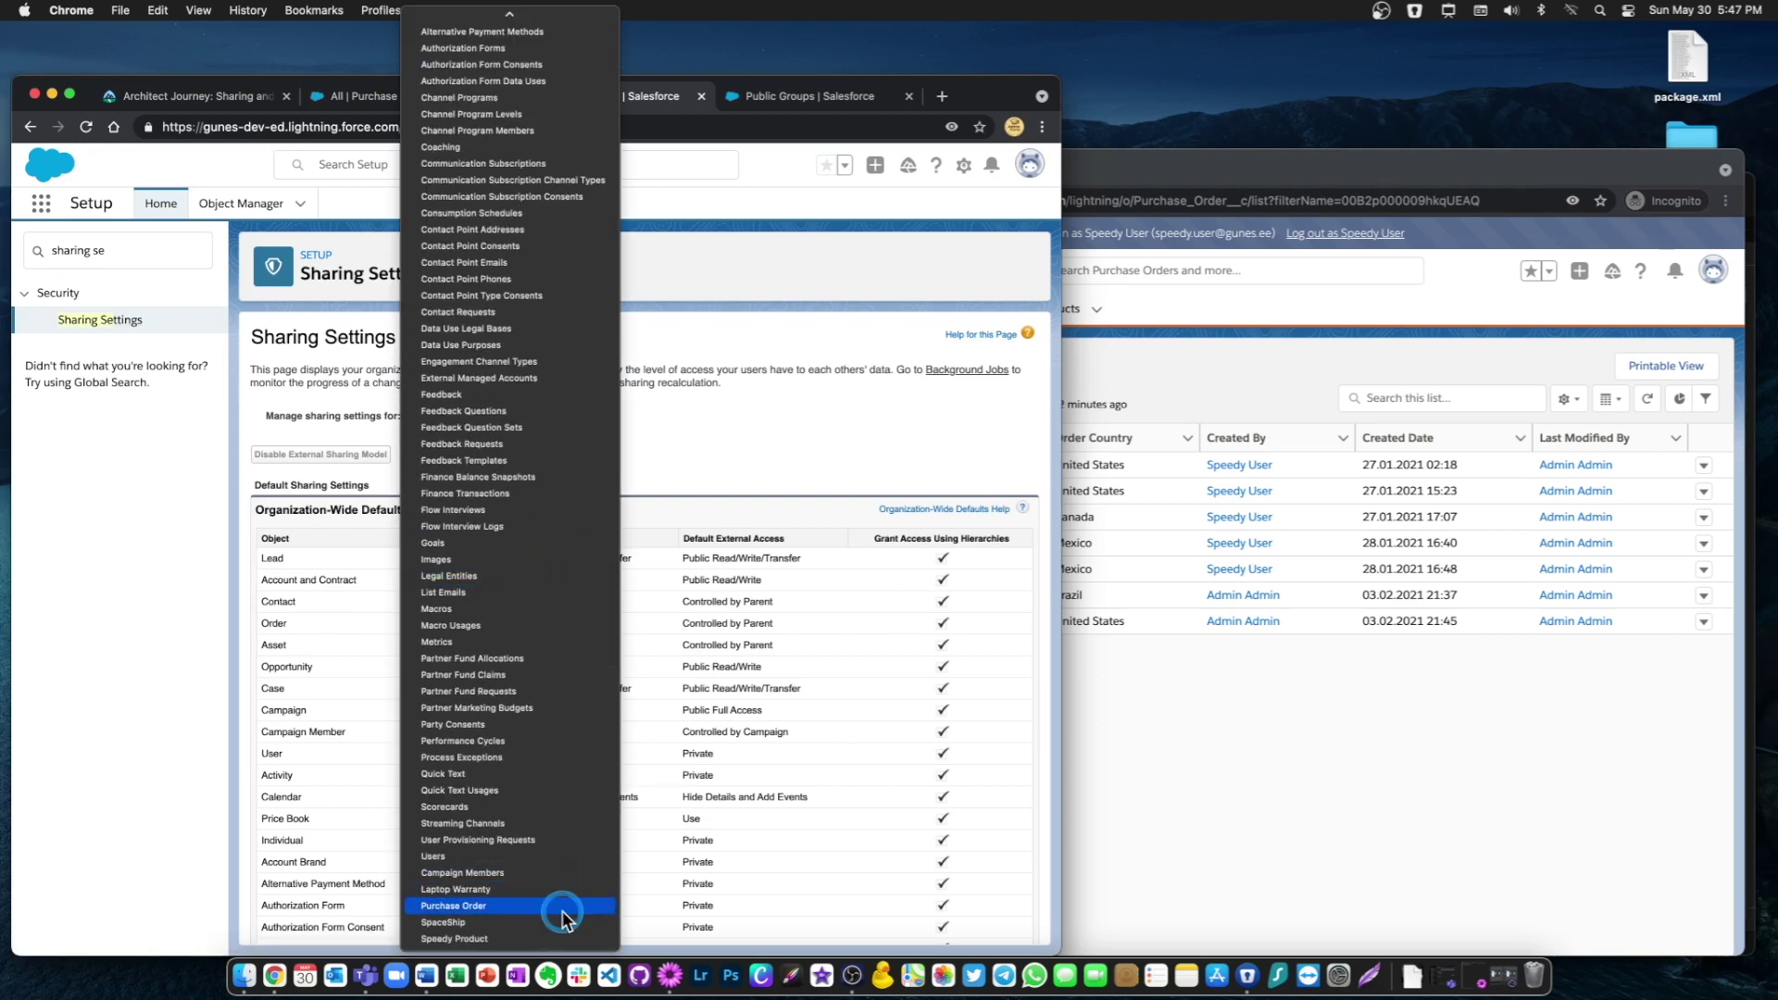
left_click(454, 906)
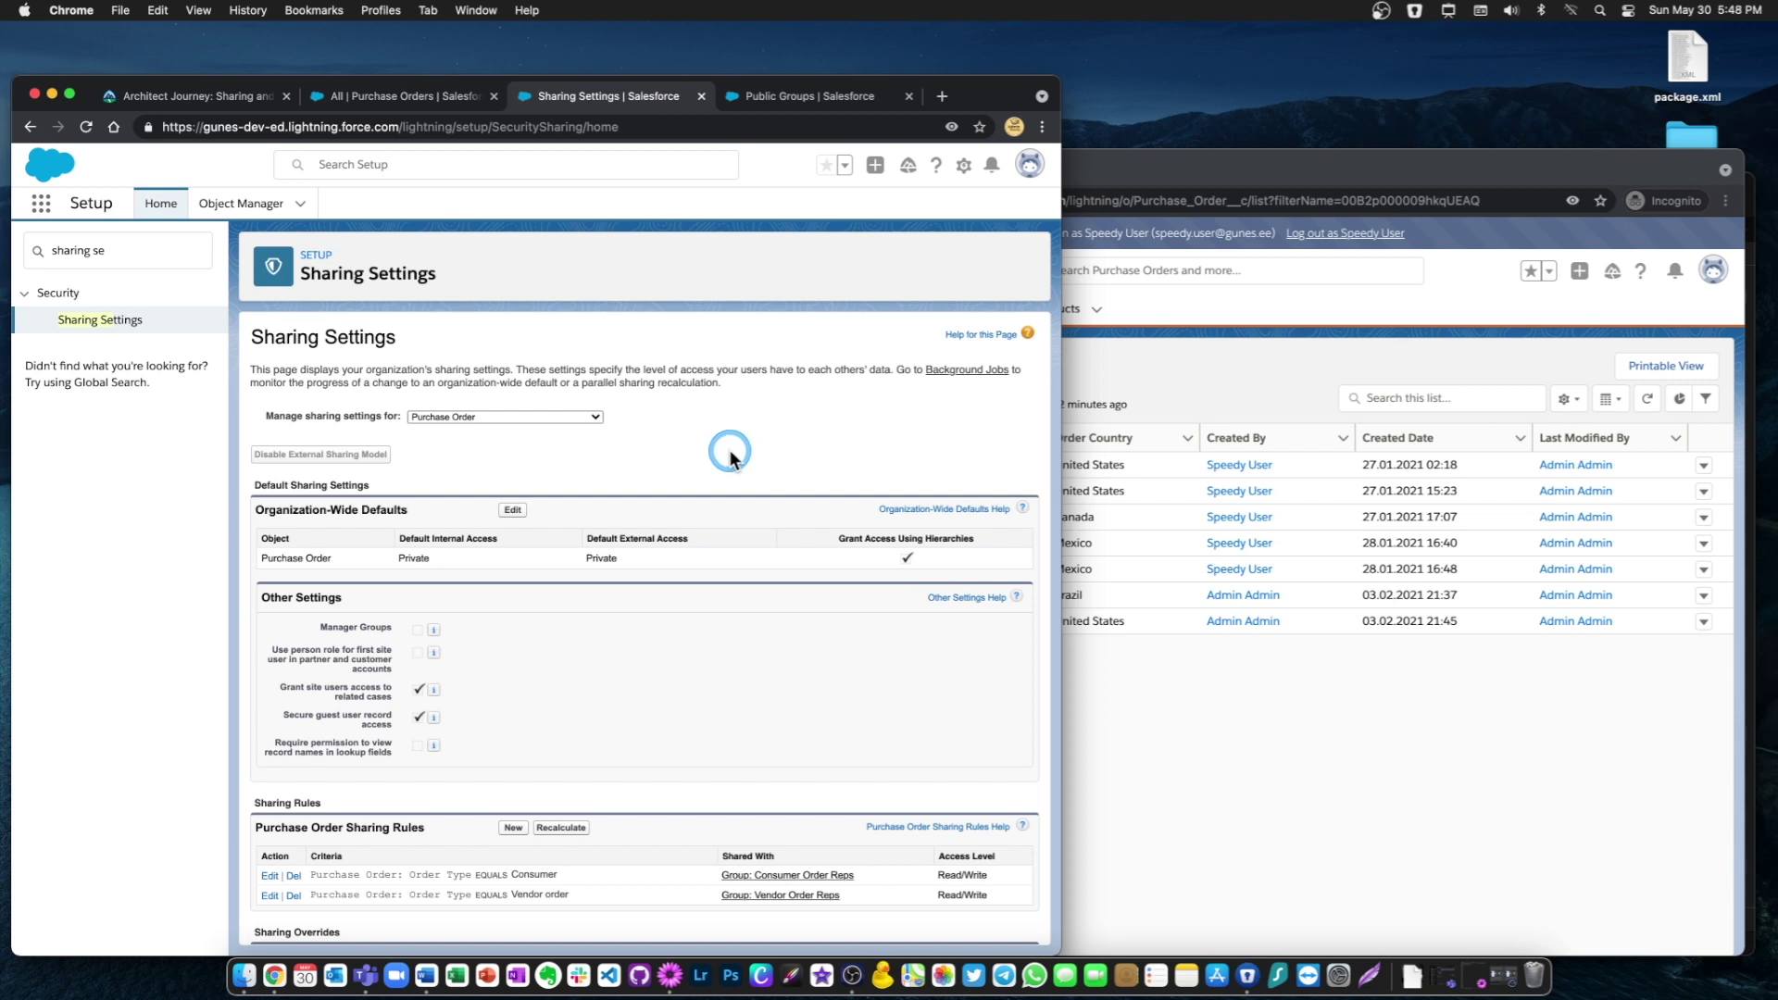
scroll(615, 474, "down", 2)
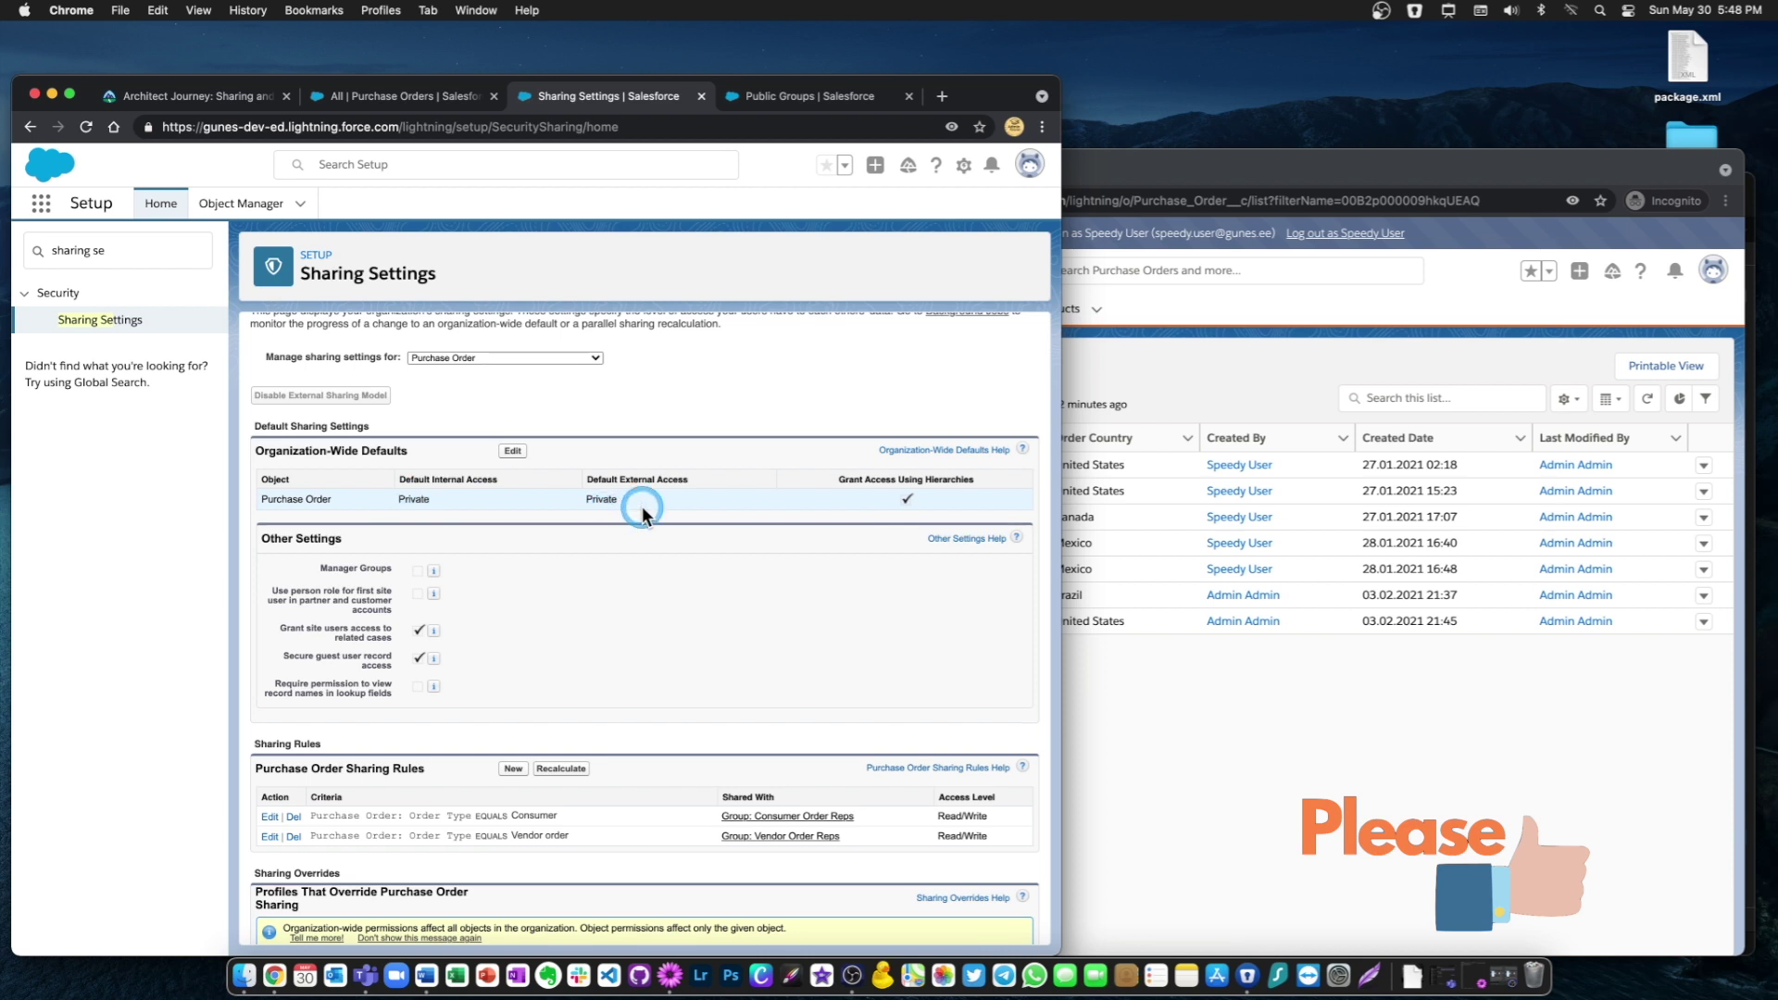
scroll(644, 514, "down", 3)
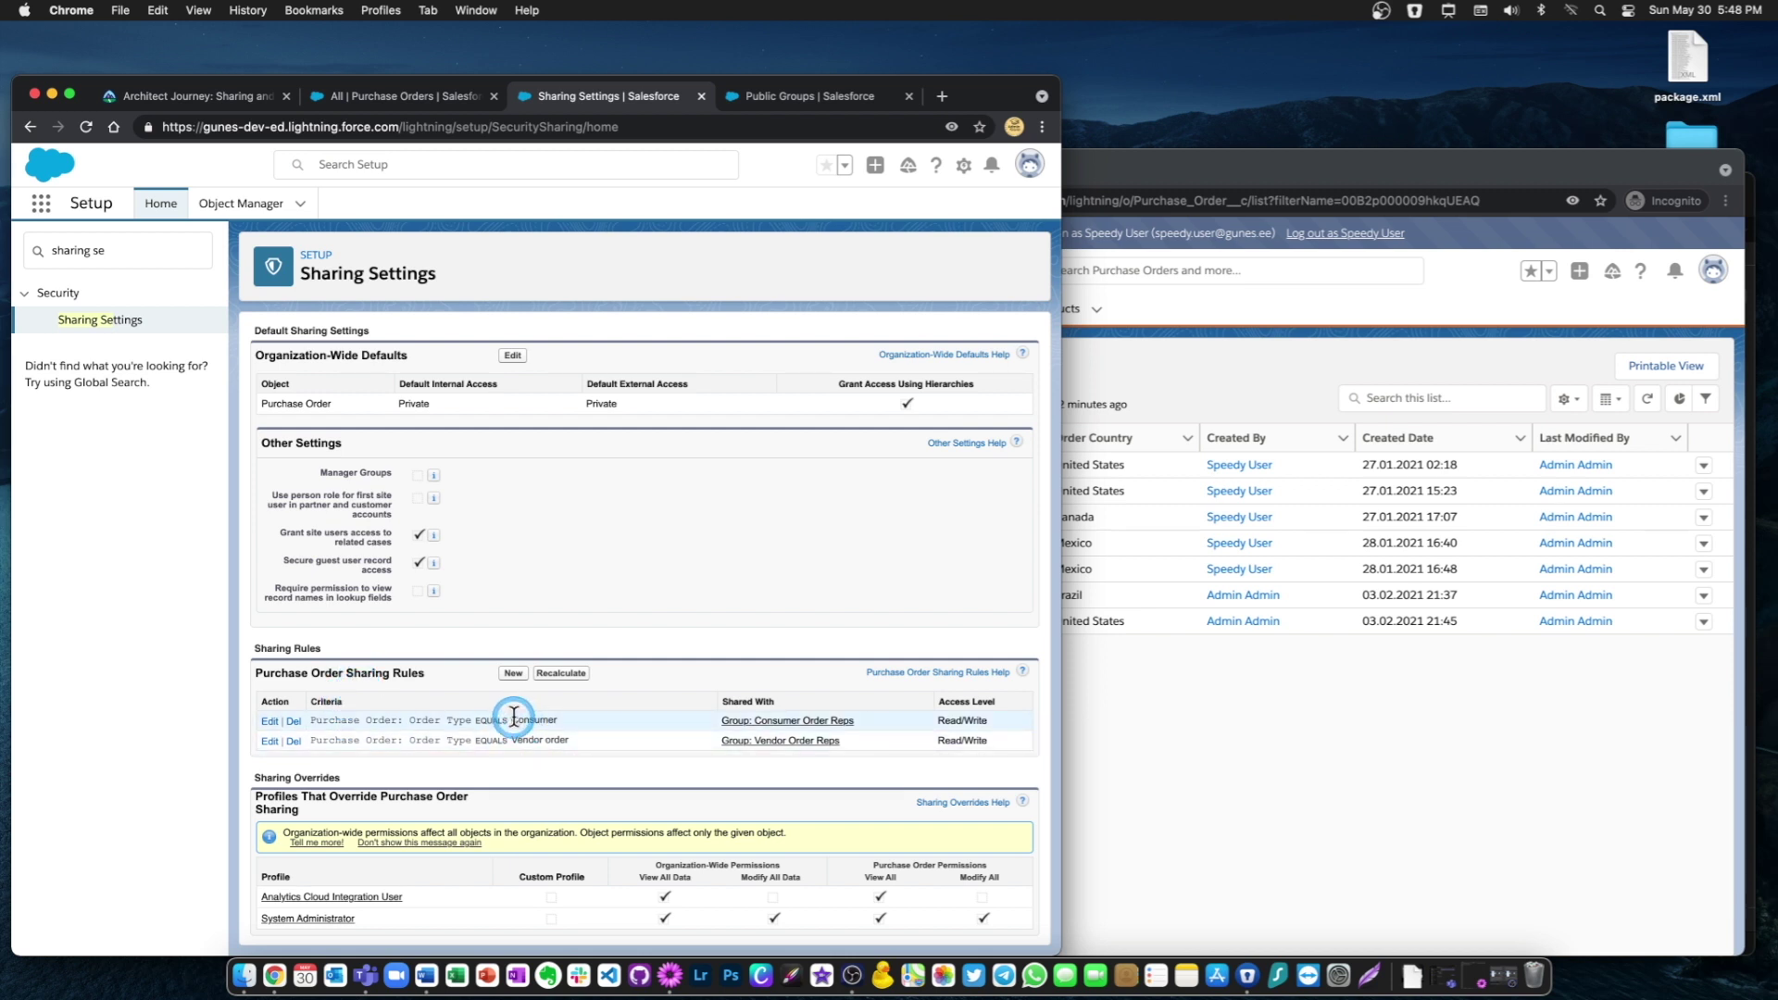
left_click_drag(512, 720, 558, 721)
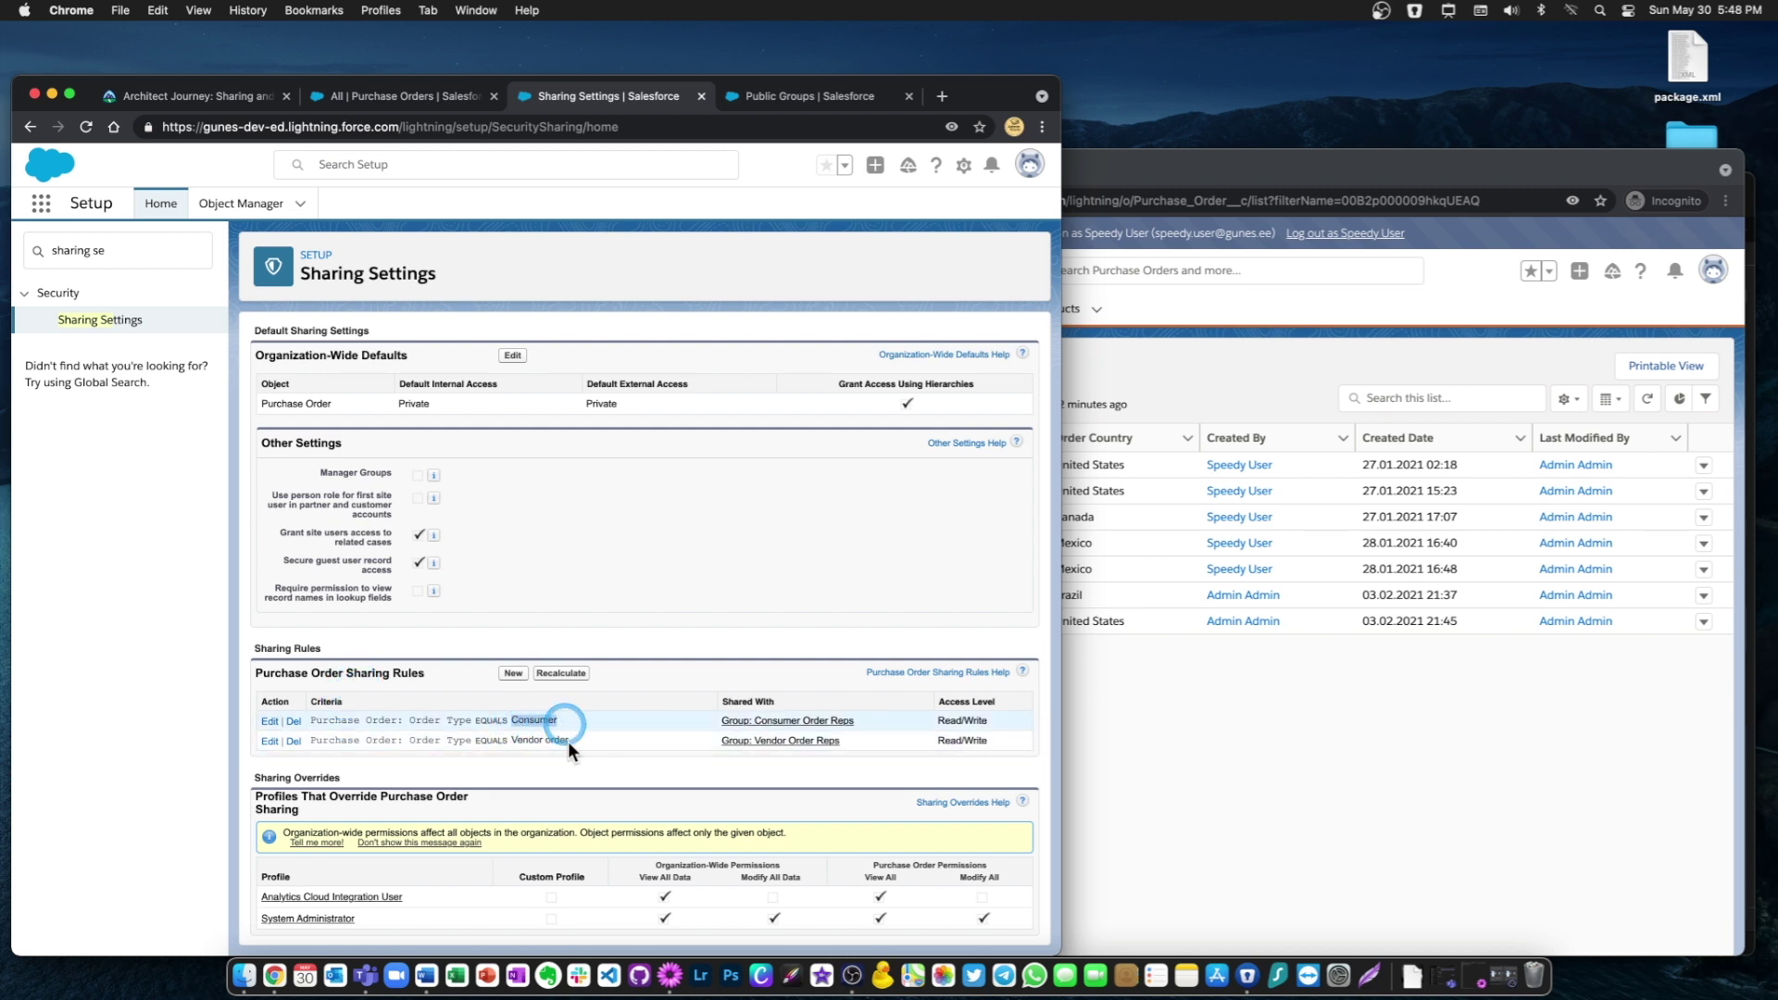
left_click(363, 86)
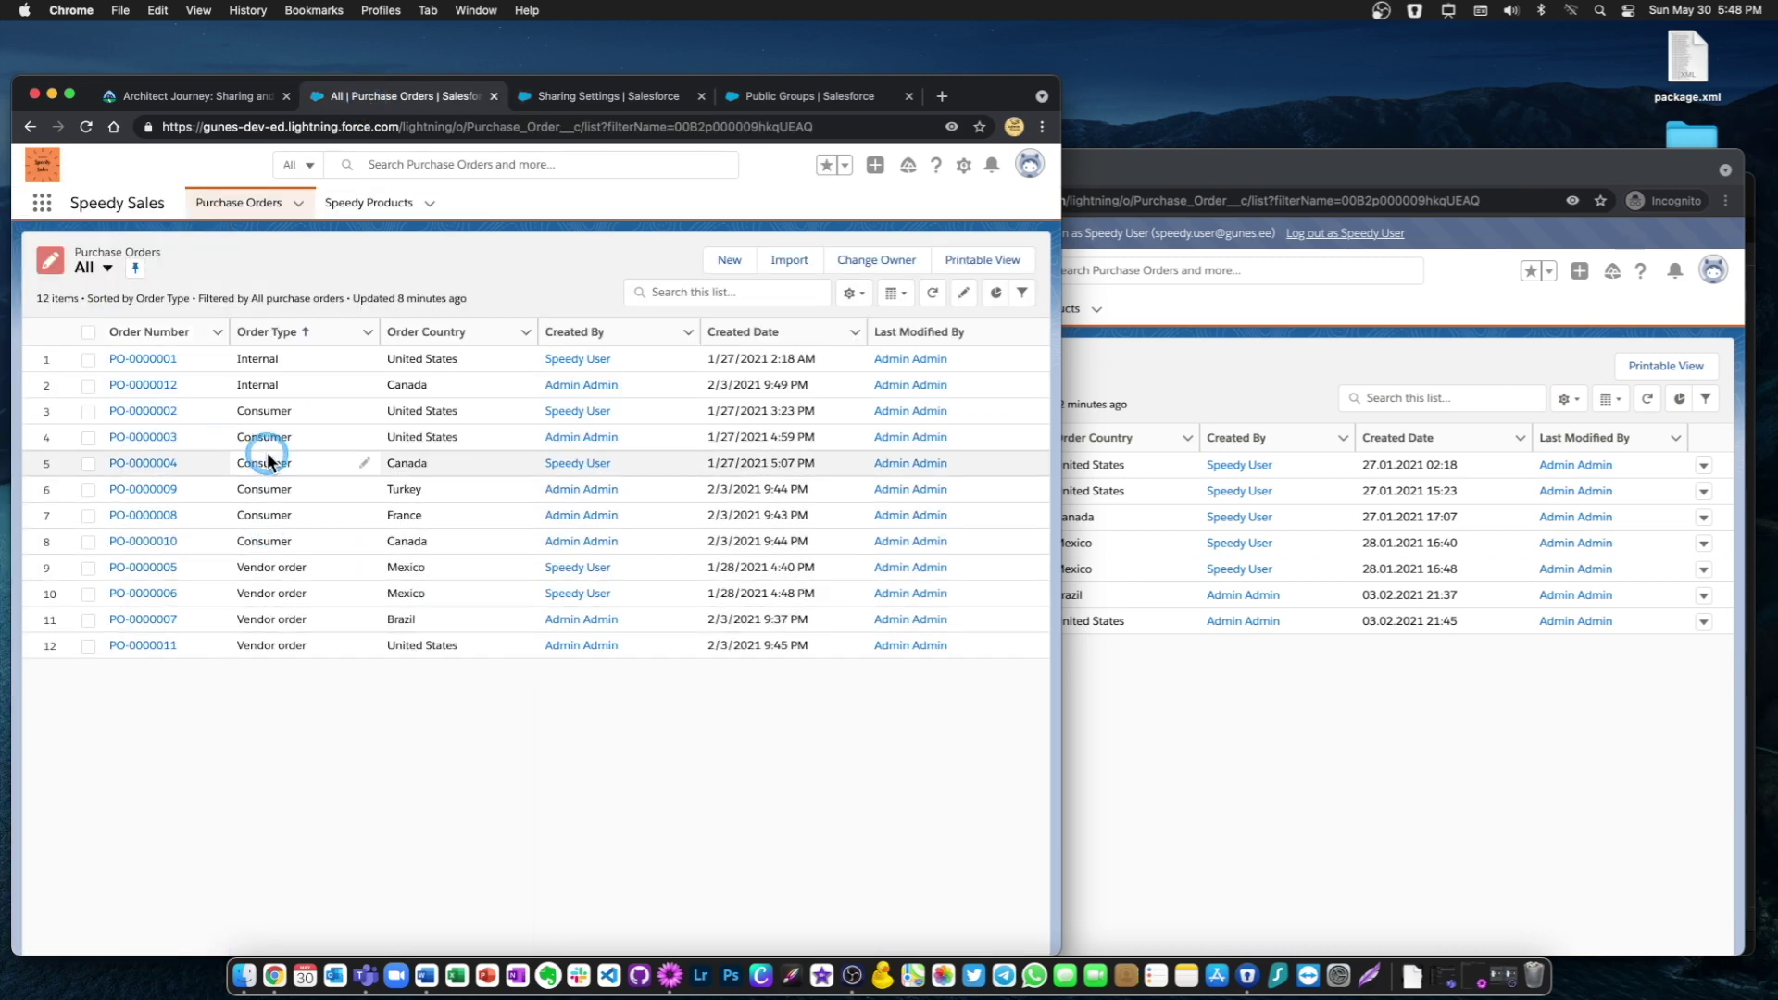
left_click(597, 95)
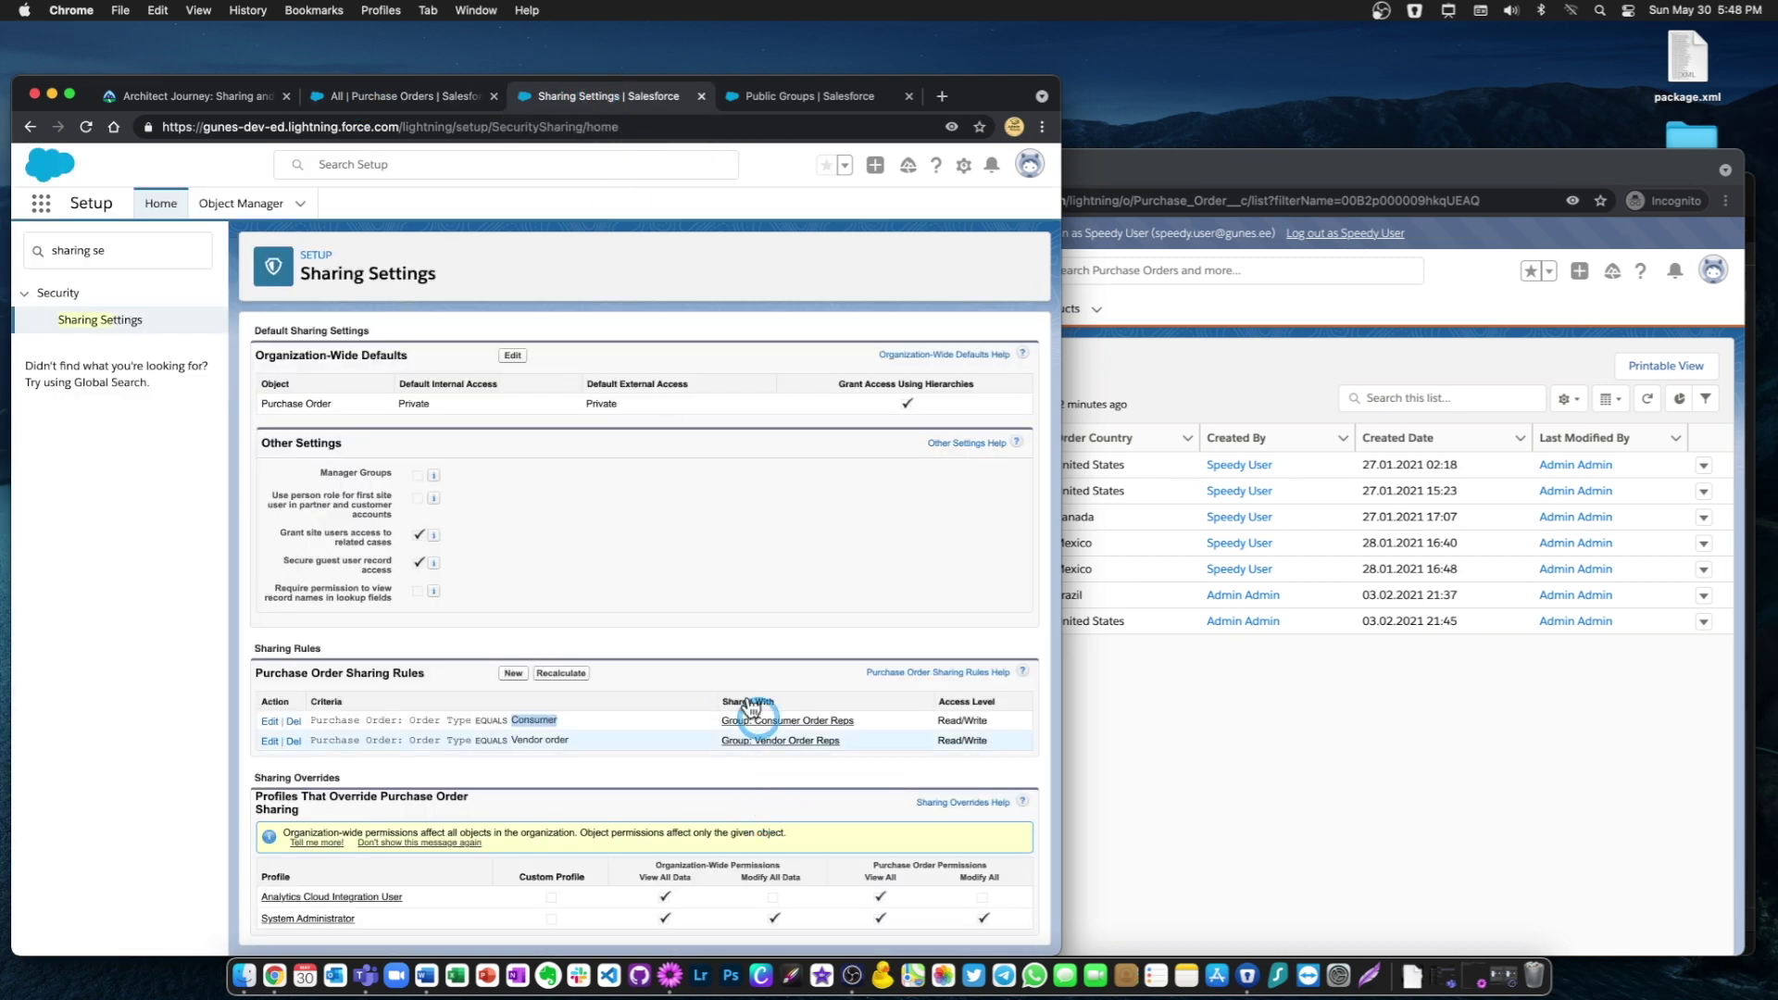
left_click(686, 729)
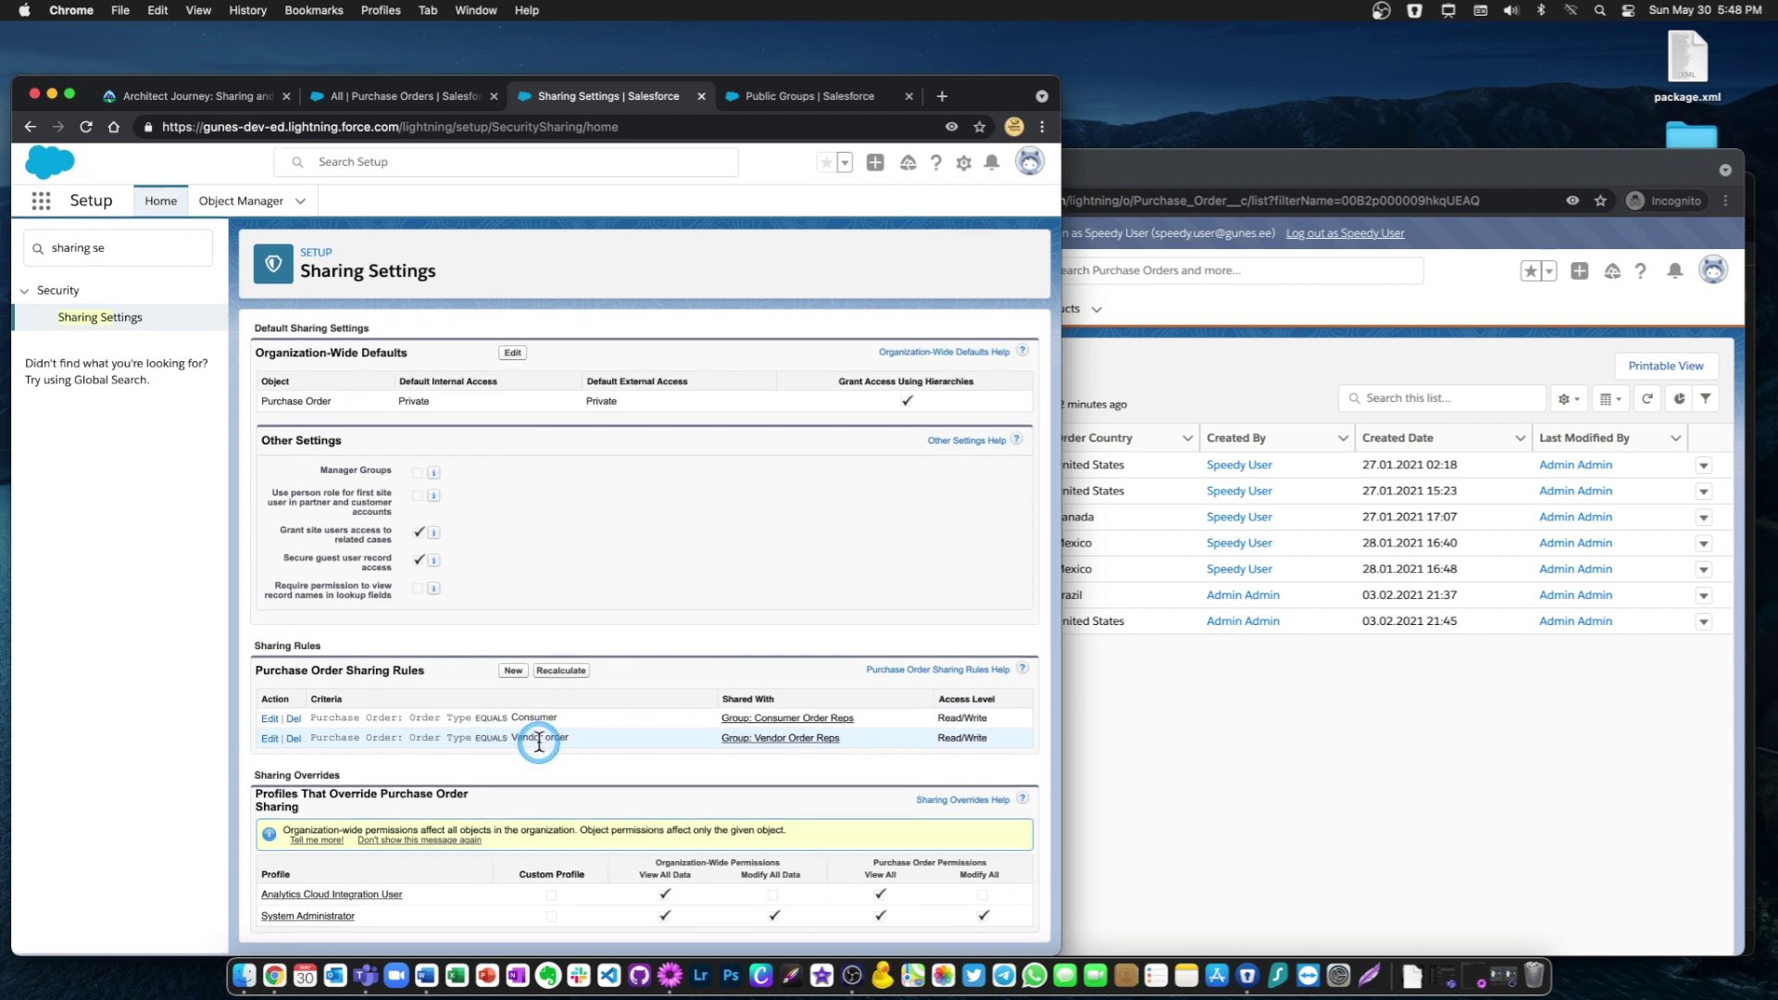
left_click(1353, 706)
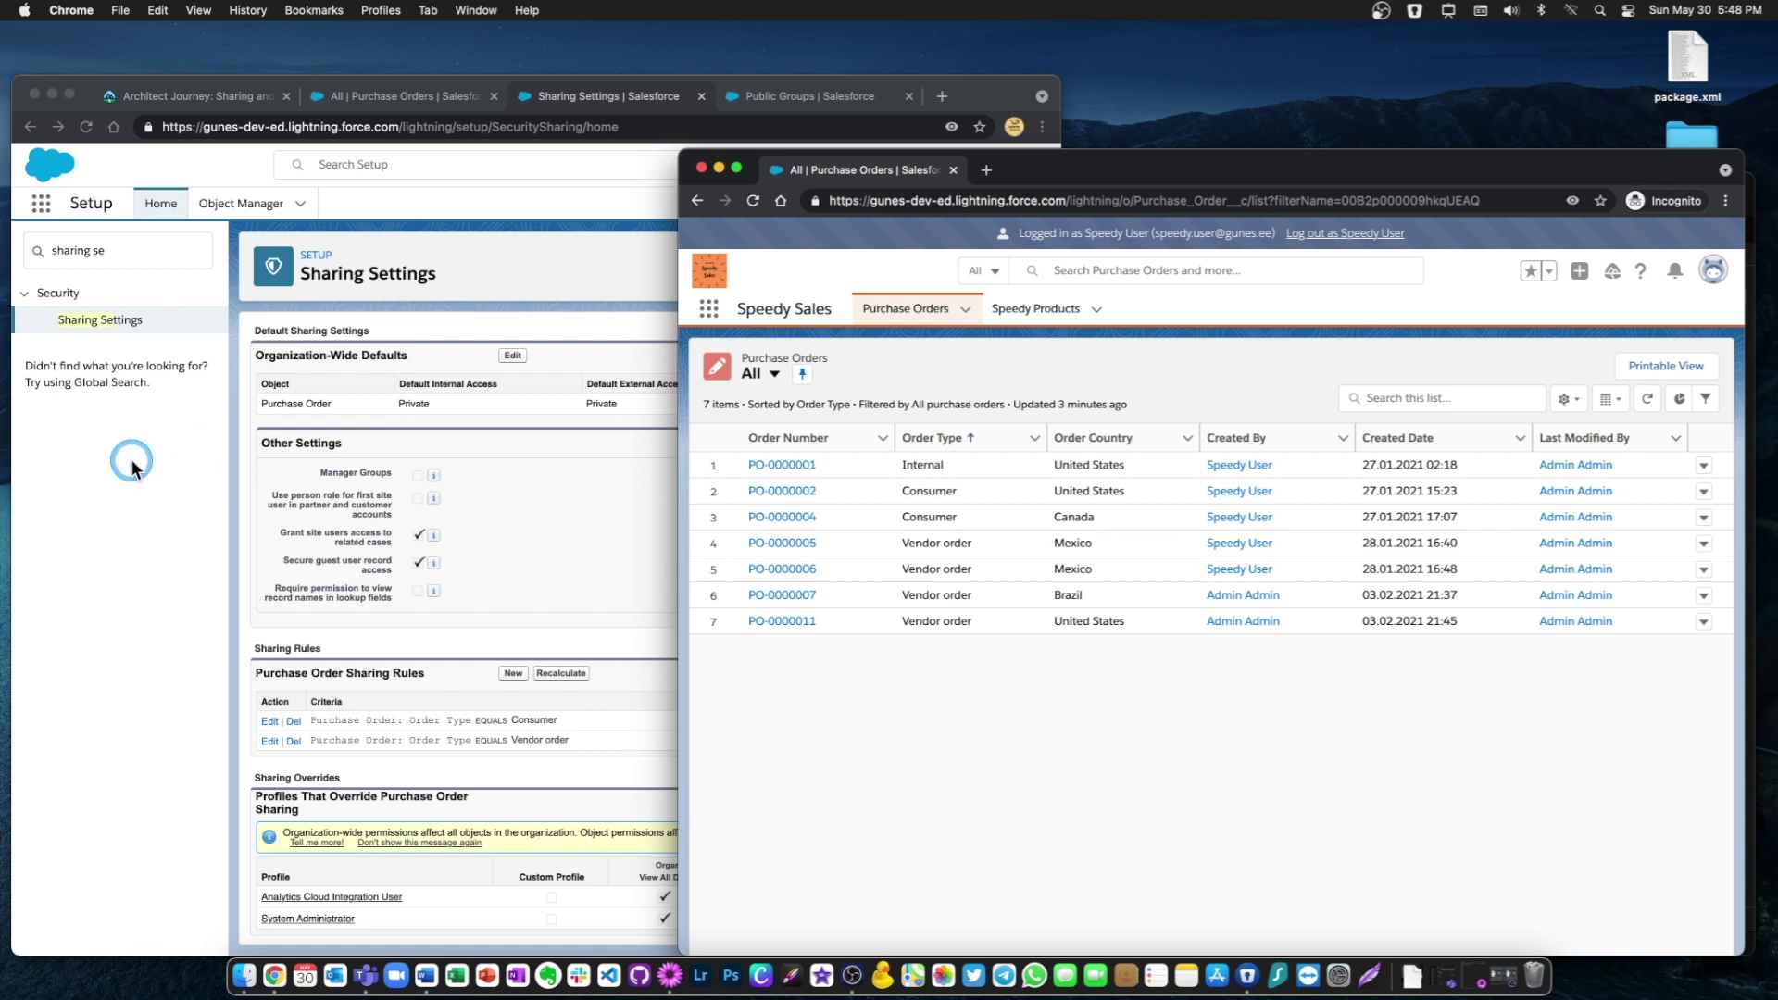
left_click(196, 471)
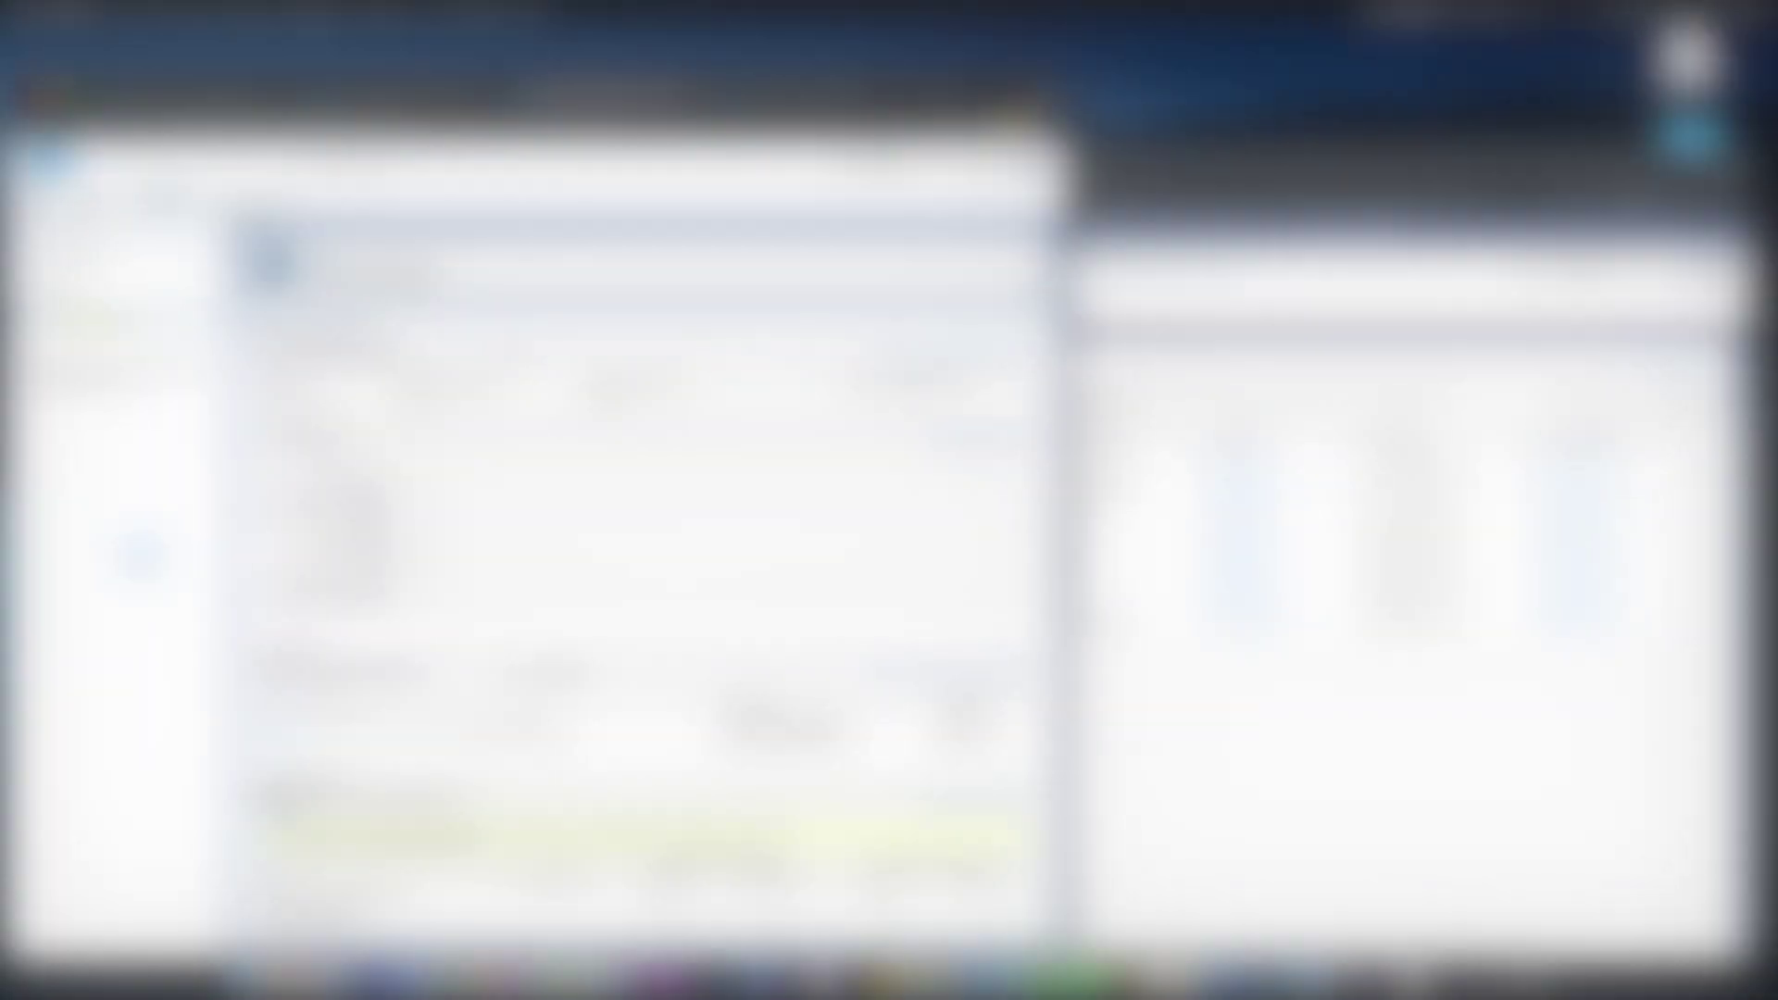
left_click(141, 552)
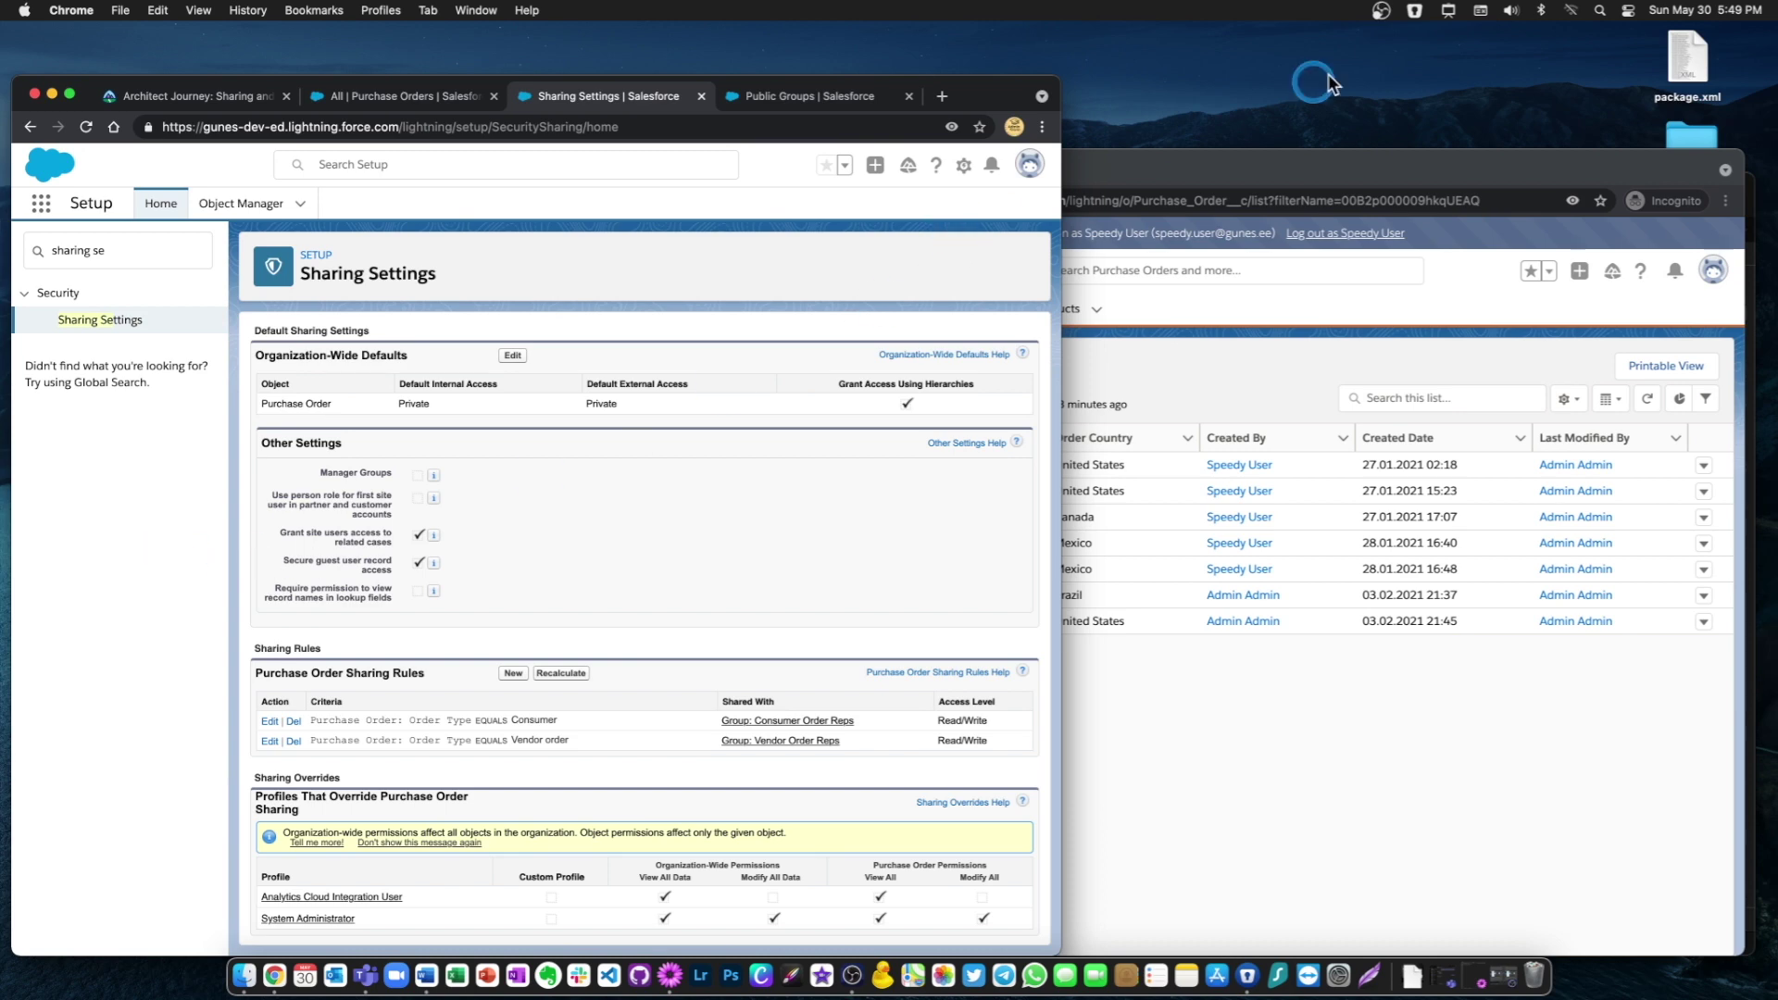
left_click(1381, 11)
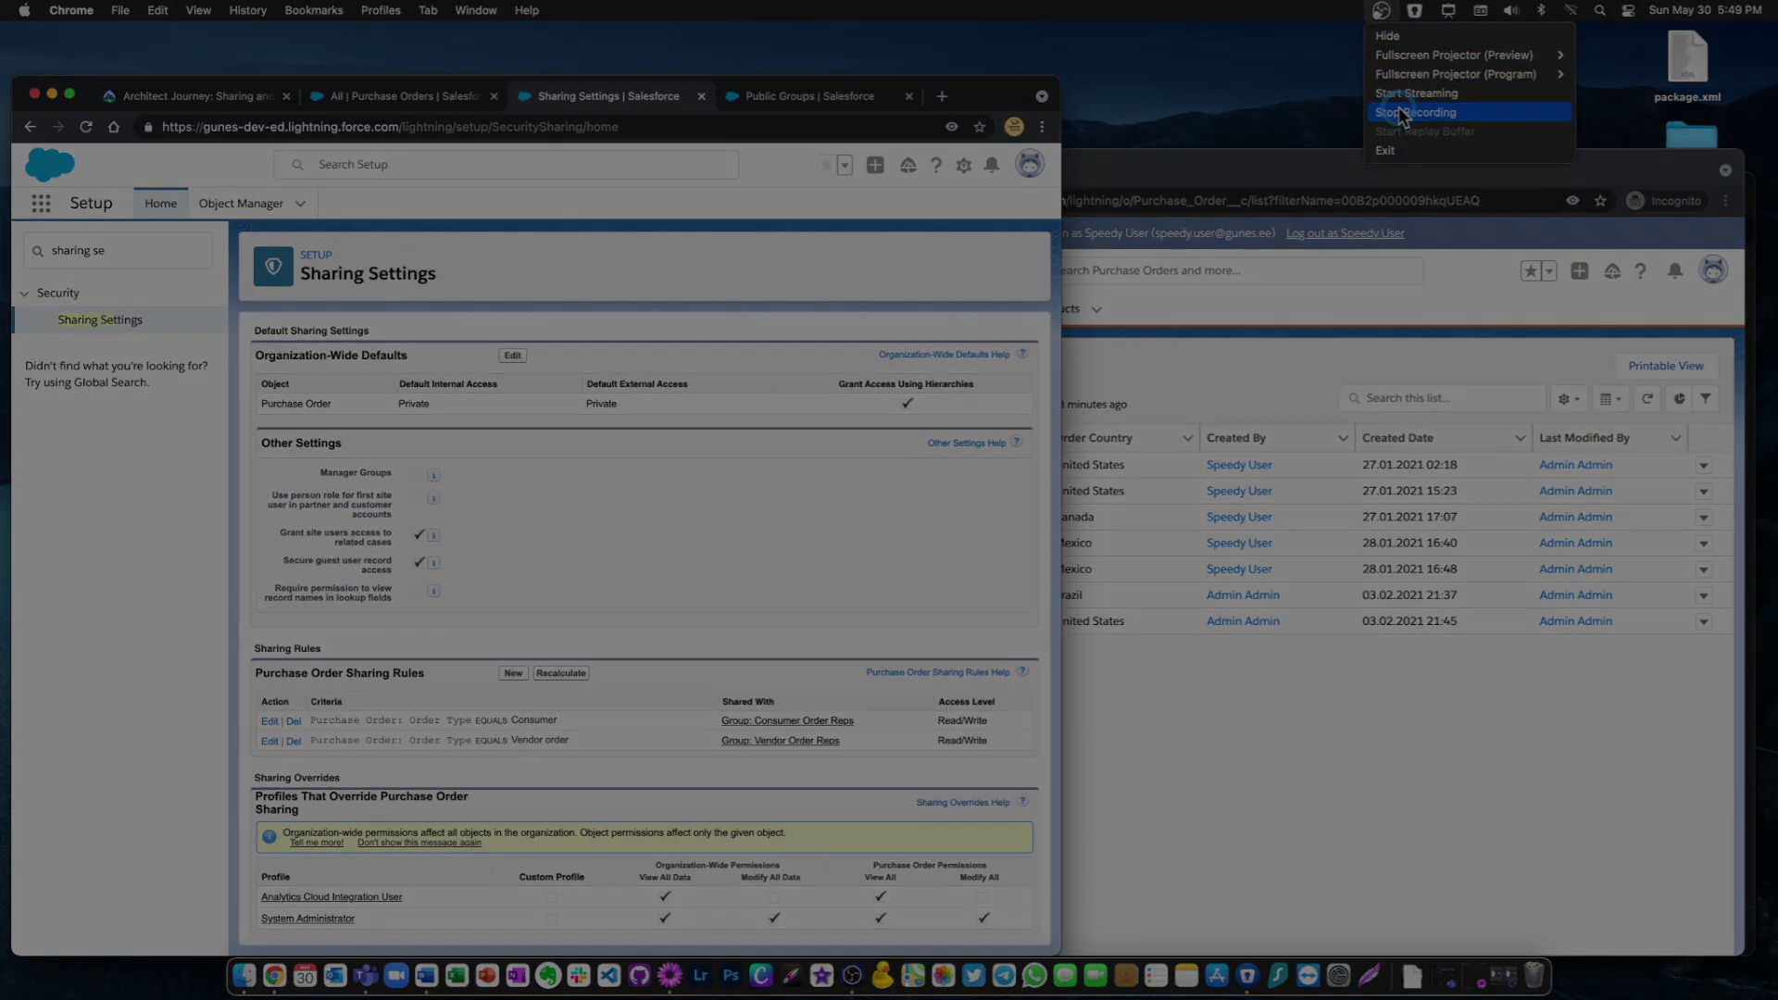